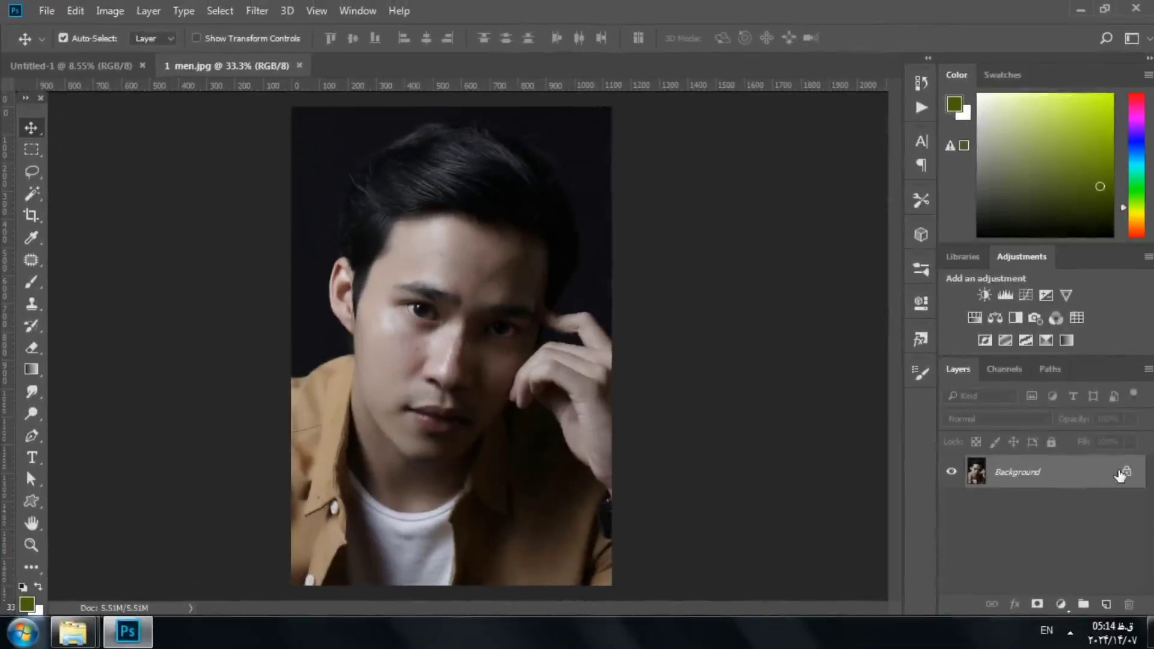
# - Unlock the Background layer and duplicate the portrait onto a second layer
pyautogui.click(1114, 514)
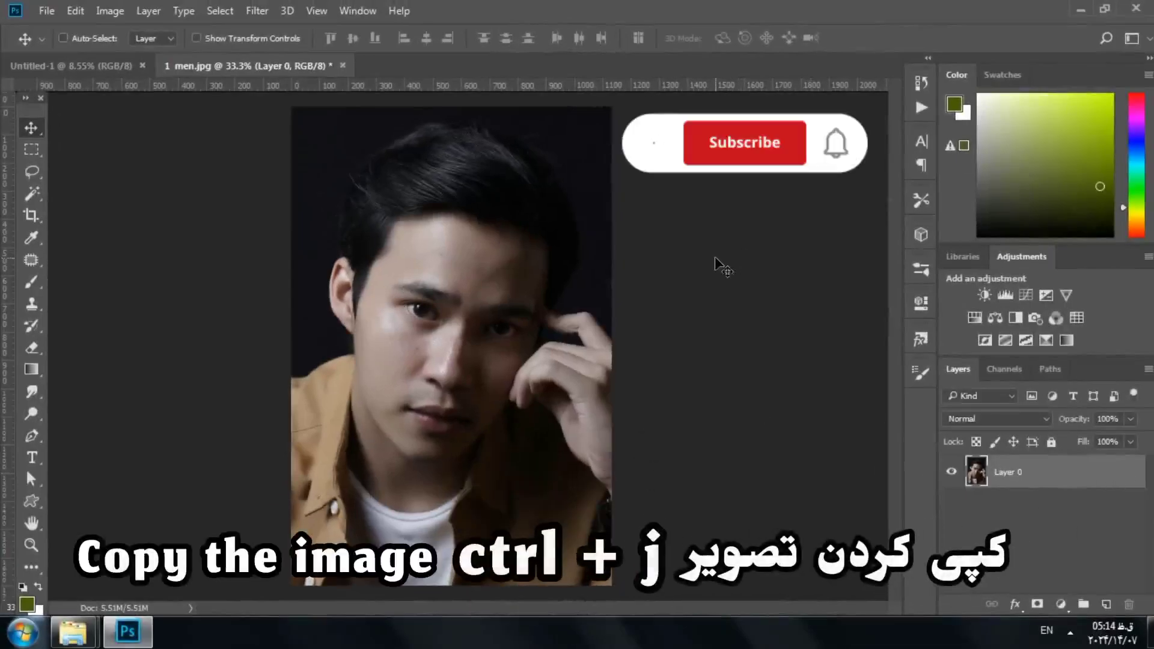
pyautogui.hotkey('ctrl', 'j')
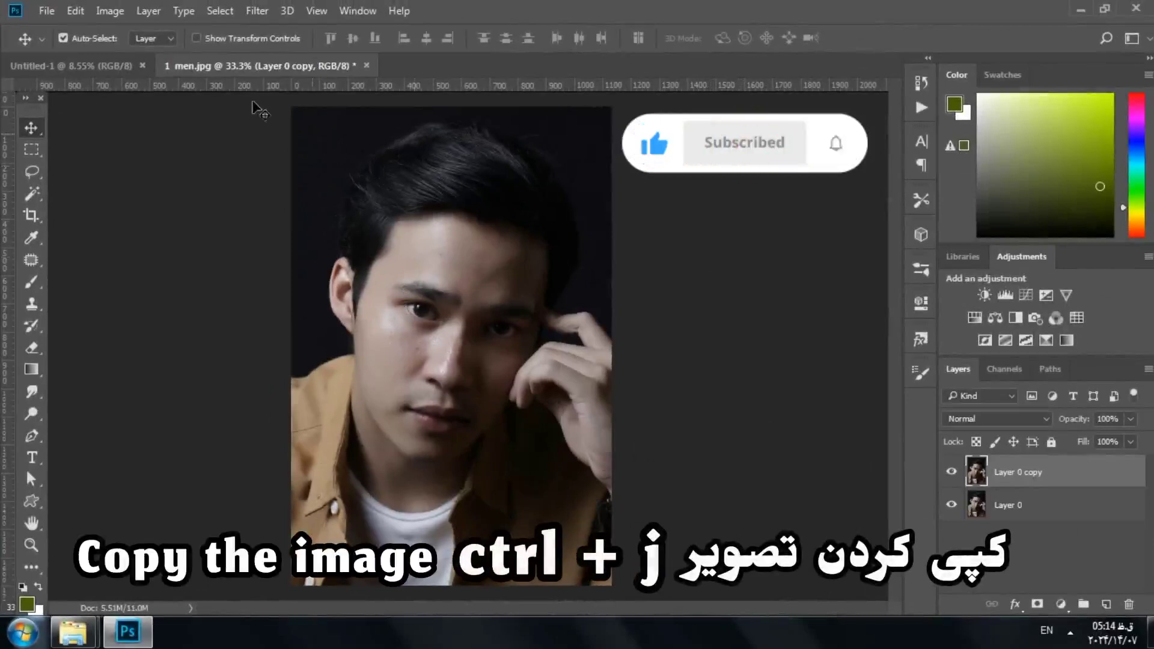
# - Apply a Shadows/Highlights adjustment to the duplicated layer with Shadows at 100% and Highlights at 0%
pyautogui.click(111, 11)
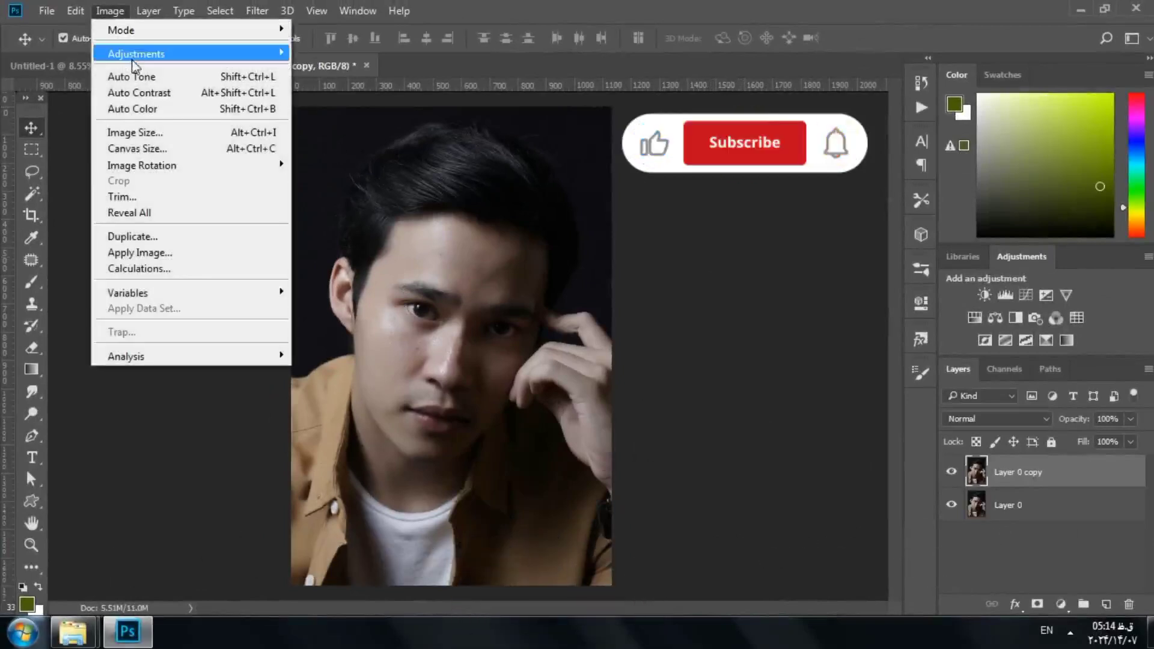
pyautogui.moveTo(226, 56)
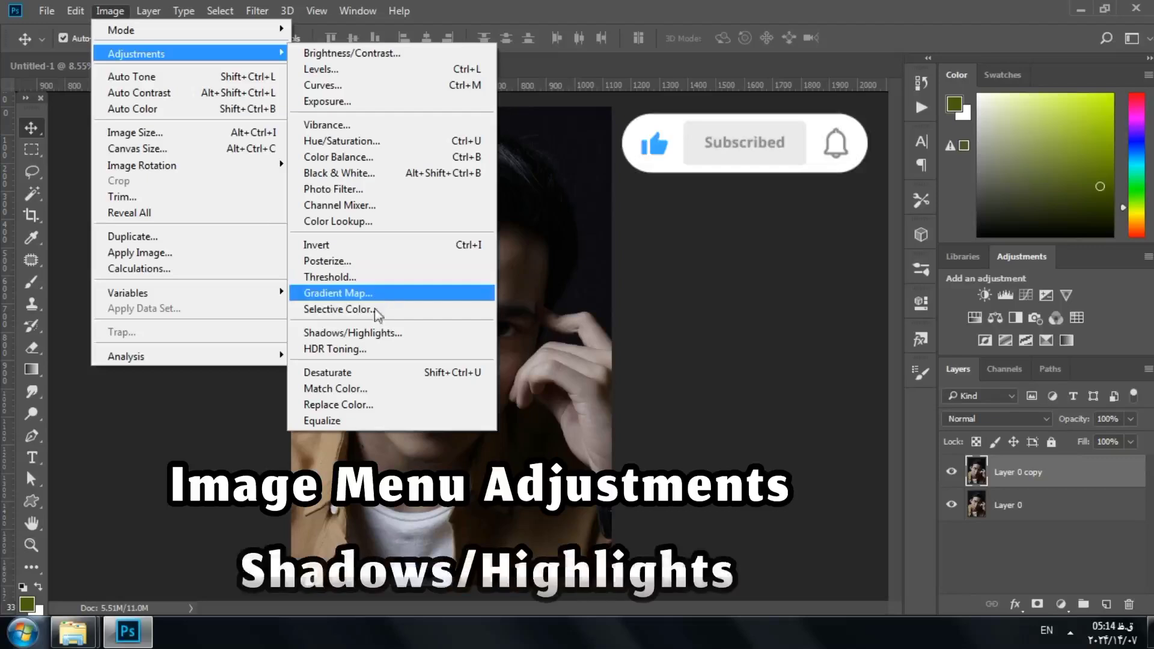
pyautogui.click(353, 333)
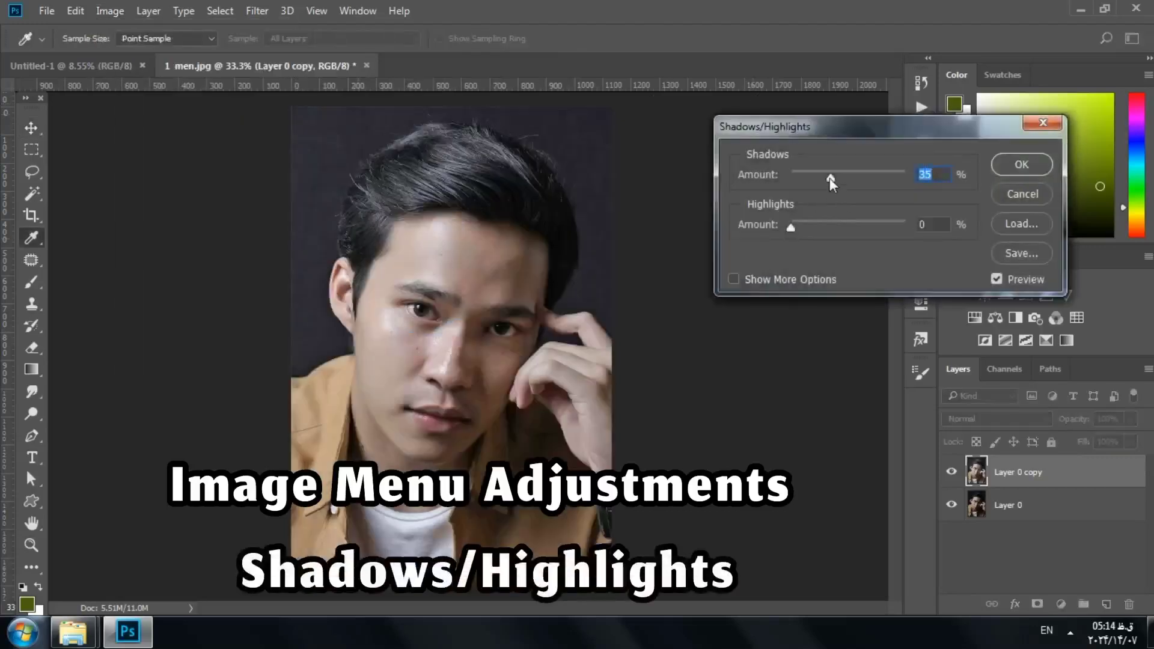
pyautogui.moveTo(831, 178); pyautogui.dragTo(886, 172)
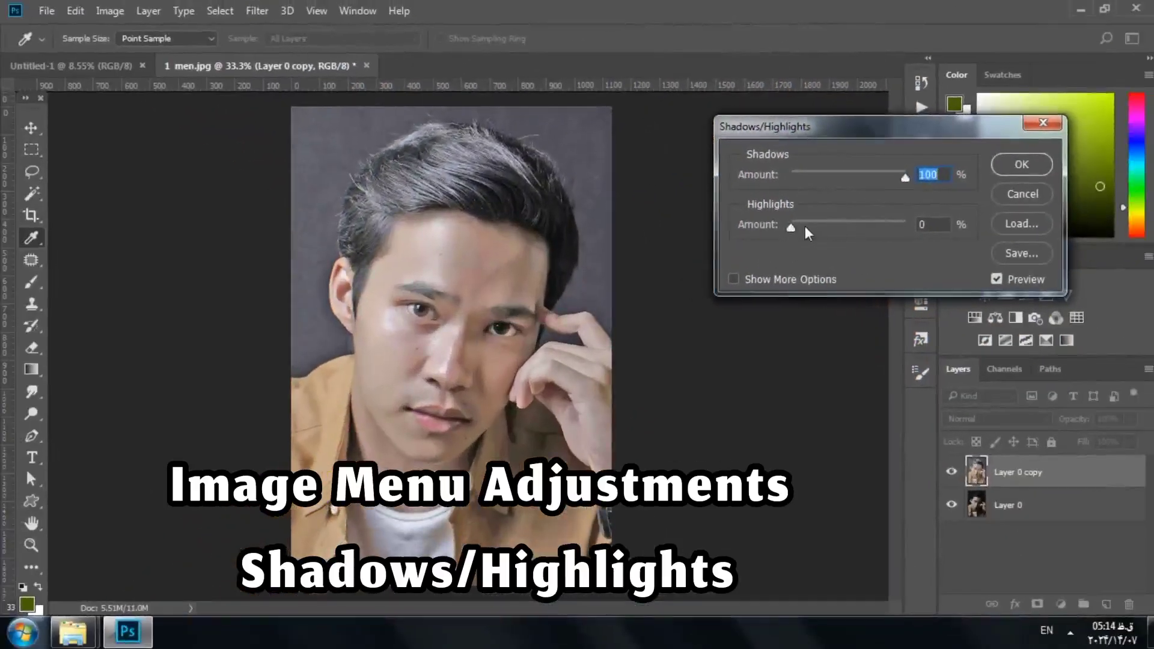
pyautogui.moveTo(795, 226); pyautogui.dragTo(763, 232)
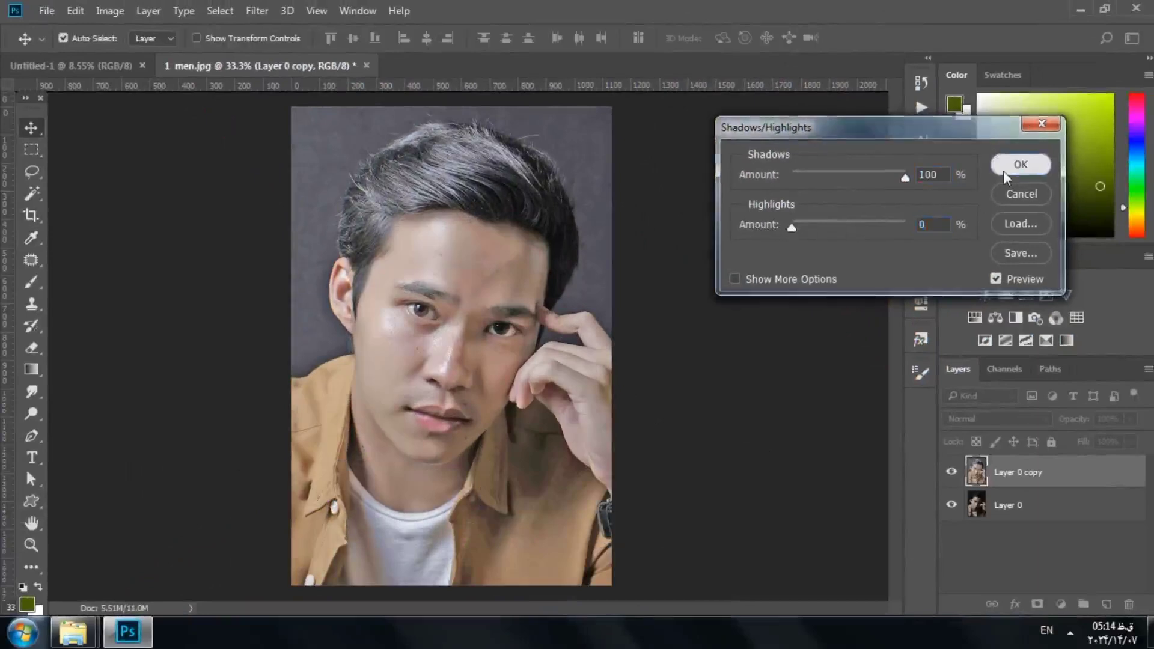
pyautogui.click(1020, 167)
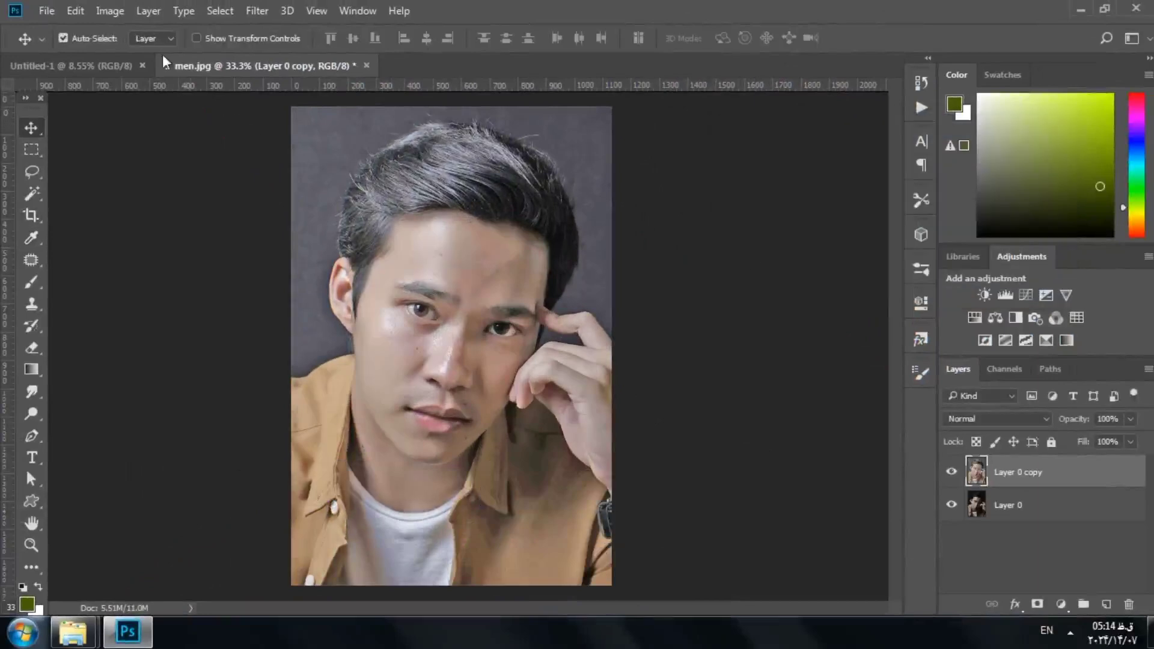
# - Apply a second Shadows/Highlights adjustment to the duplicated layer with Shadows at 26% and Highlights at 0%
pyautogui.click(110, 10)
pyautogui.moveTo(154, 53)
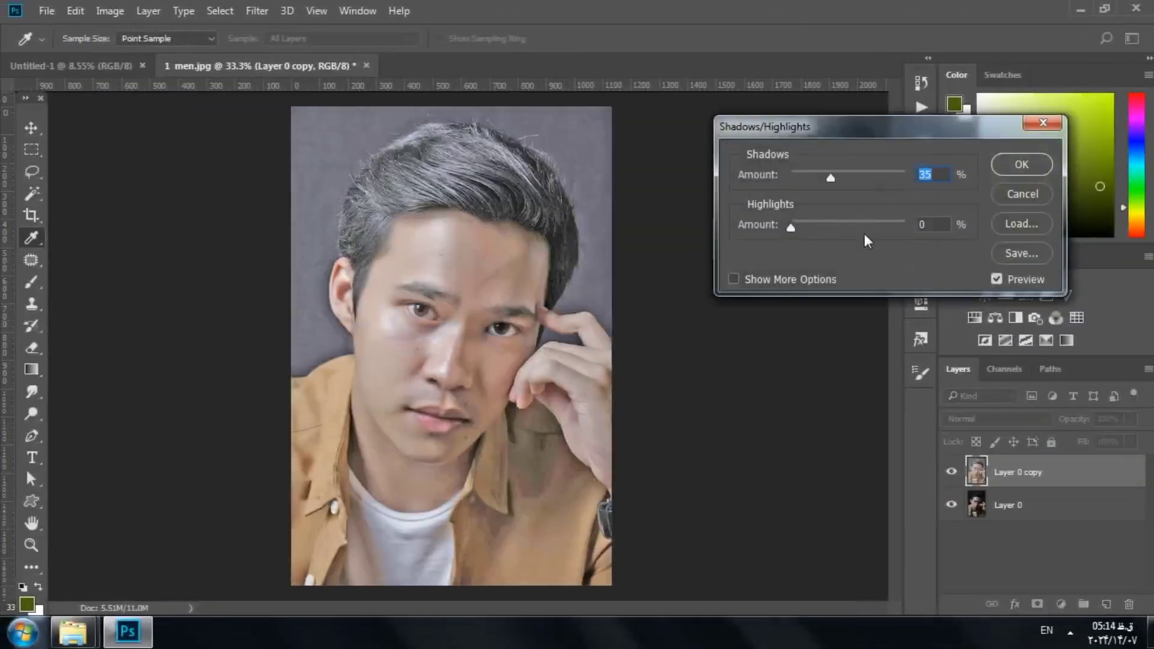
pyautogui.moveTo(830, 179); pyautogui.dragTo(820, 179)
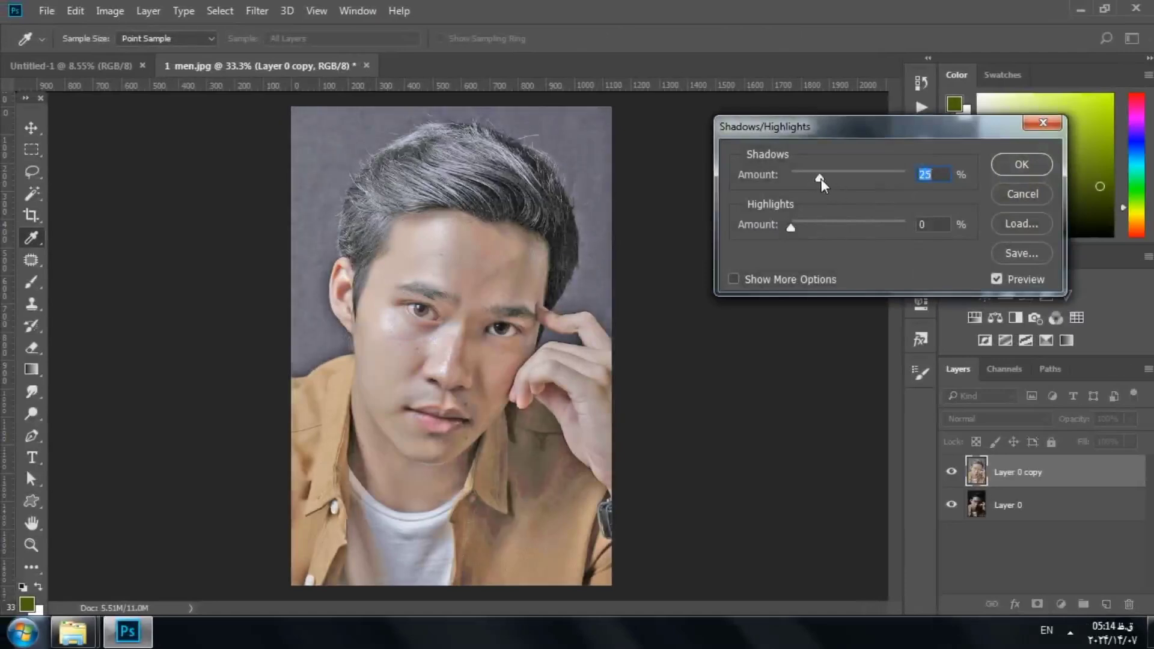
pyautogui.click(1020, 165)
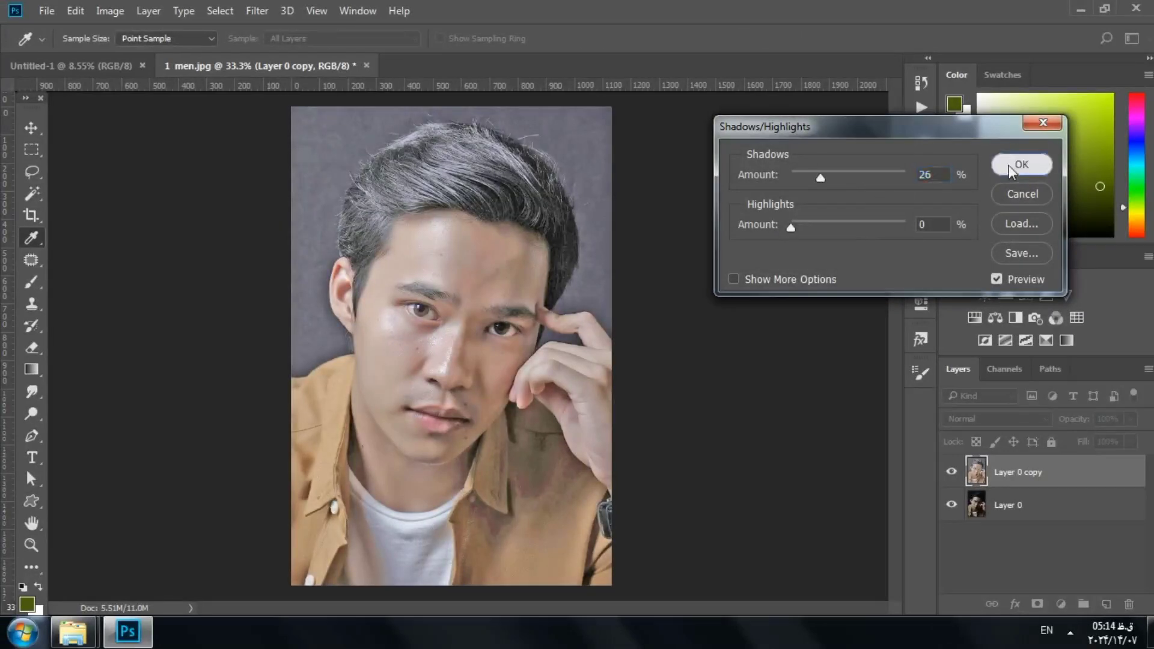
# - Start a Pen tool path at the image's right edge and trace it along the top of the raised finger
pyautogui.press('v')
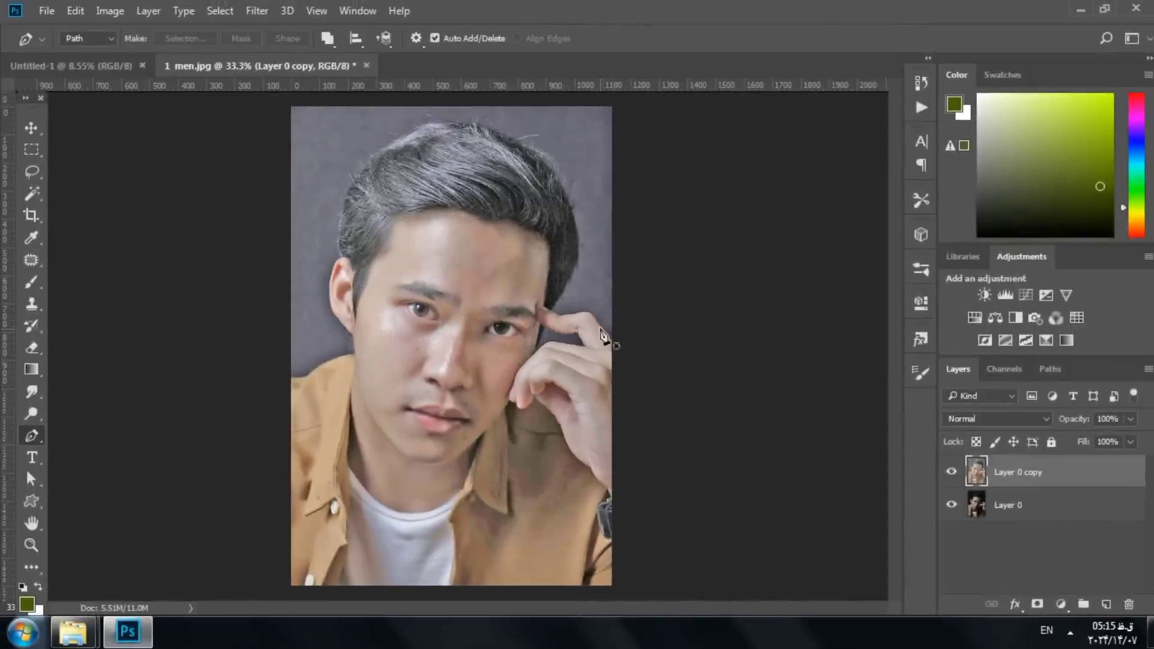
pyautogui.scroll(8, 604, 345)
pyautogui.scroll(5, 598, 358)
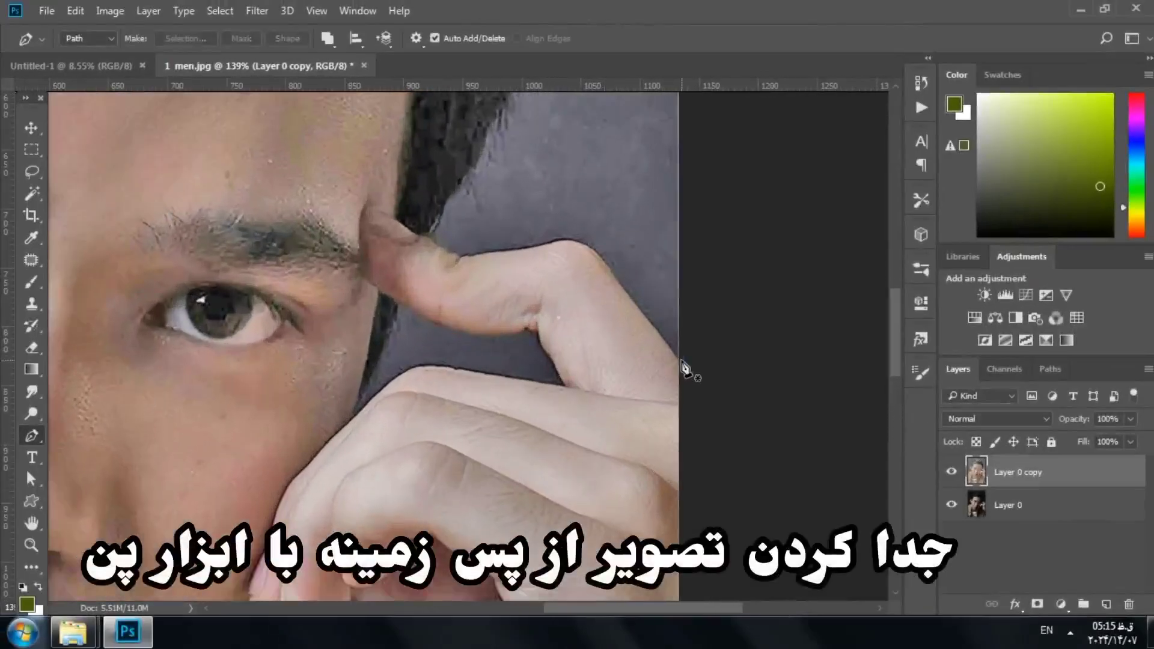
pyautogui.click(682, 359)
pyautogui.hotkey('ctrl', 'z')
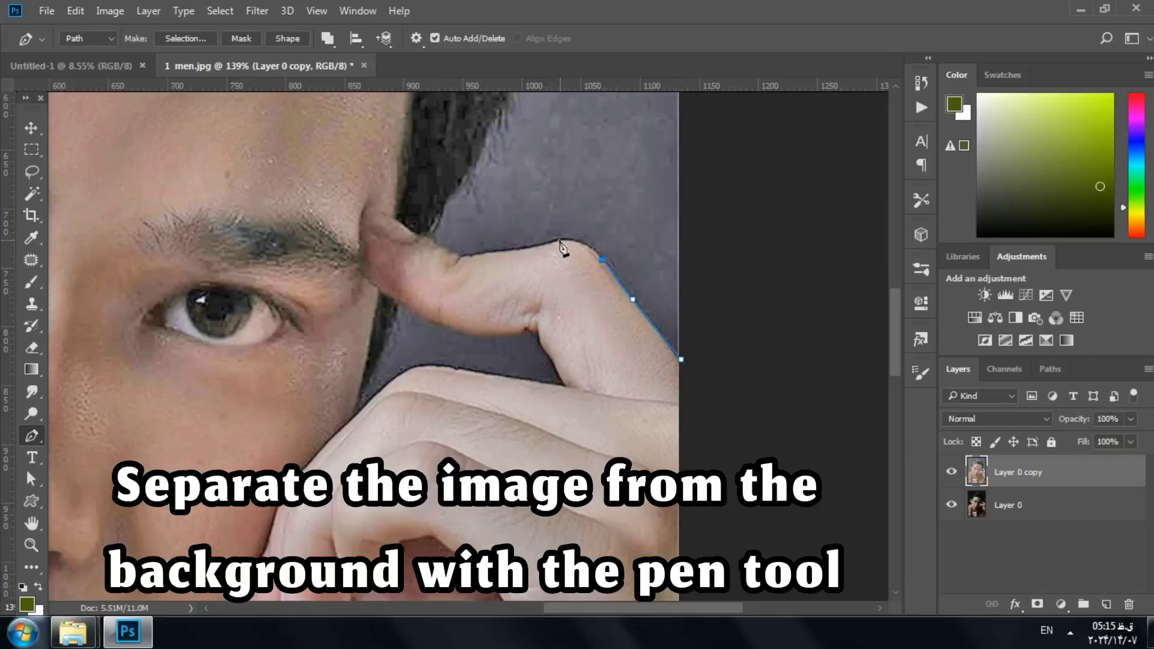
pyautogui.moveTo(559, 240); pyautogui.dragTo(529, 246)
pyautogui.click(430, 232)
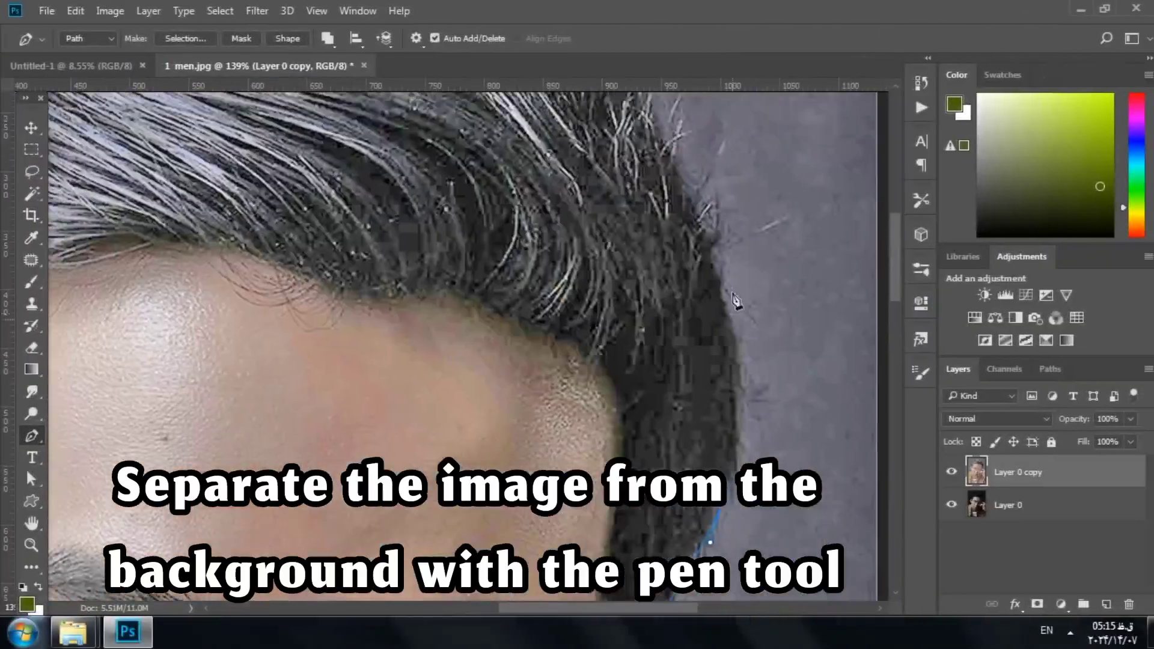
# - Continue the path up the right side of the hair and over the top of the head
pyautogui.moveTo(723, 284); pyautogui.dragTo(760, 374)
pyautogui.moveTo(709, 255); pyautogui.dragTo(740, 367)
pyautogui.moveTo(671, 260); pyautogui.dragTo(654, 235)
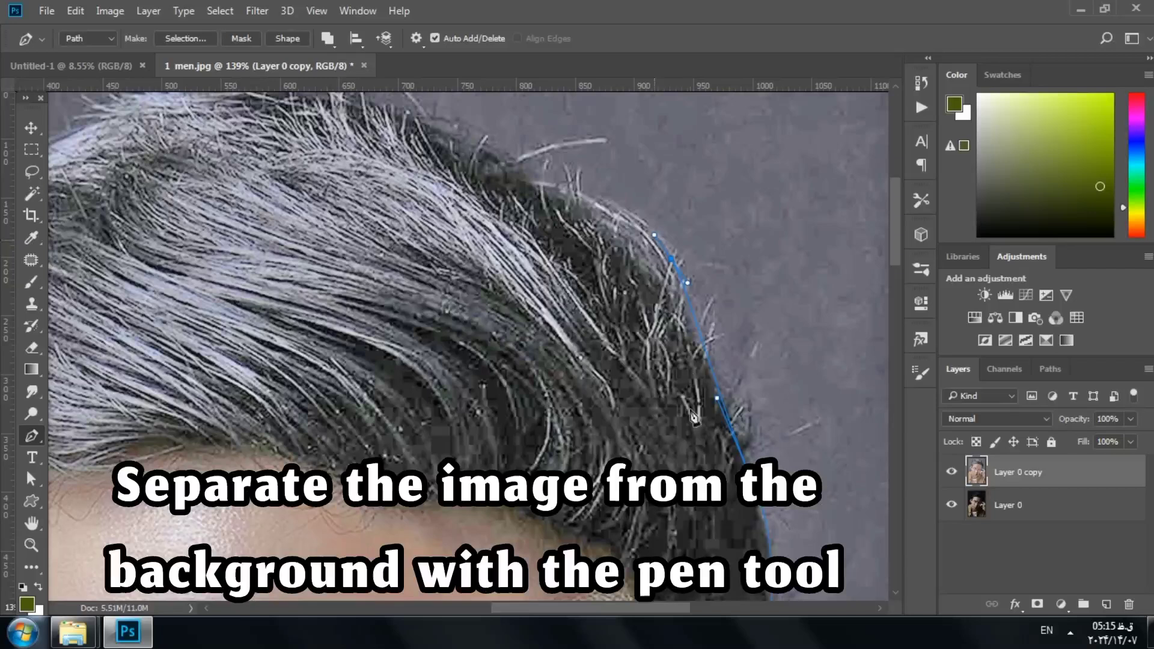
pyautogui.moveTo(564, 313); pyautogui.dragTo(705, 415)
pyautogui.click(656, 274)
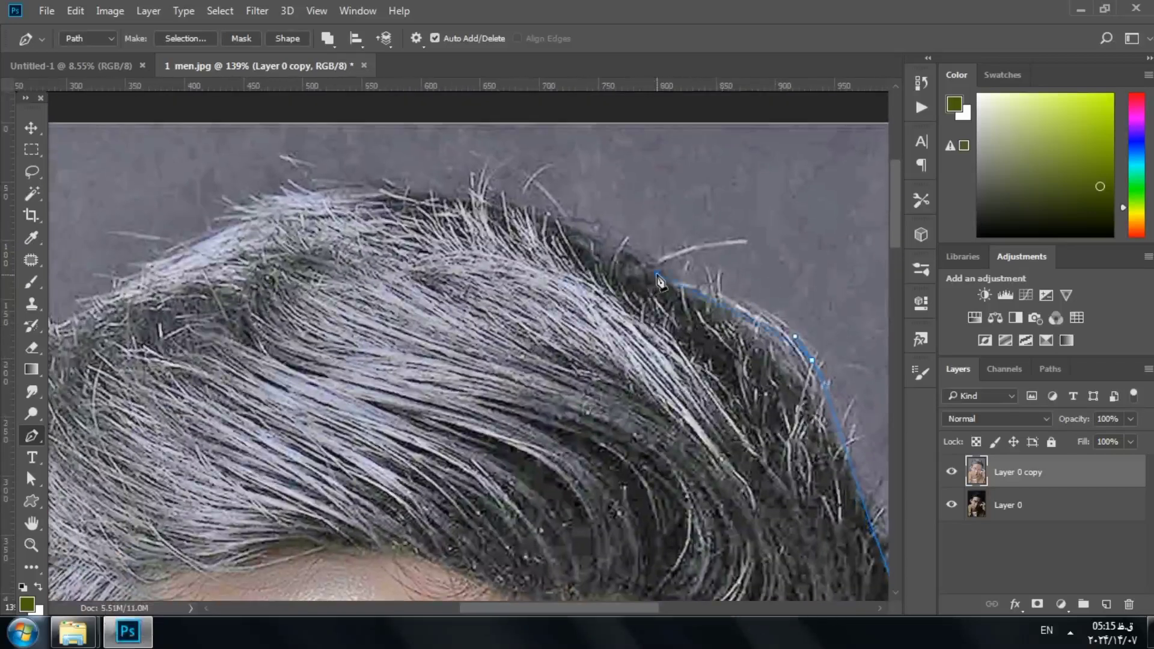
pyautogui.moveTo(459, 192); pyautogui.dragTo(390, 196)
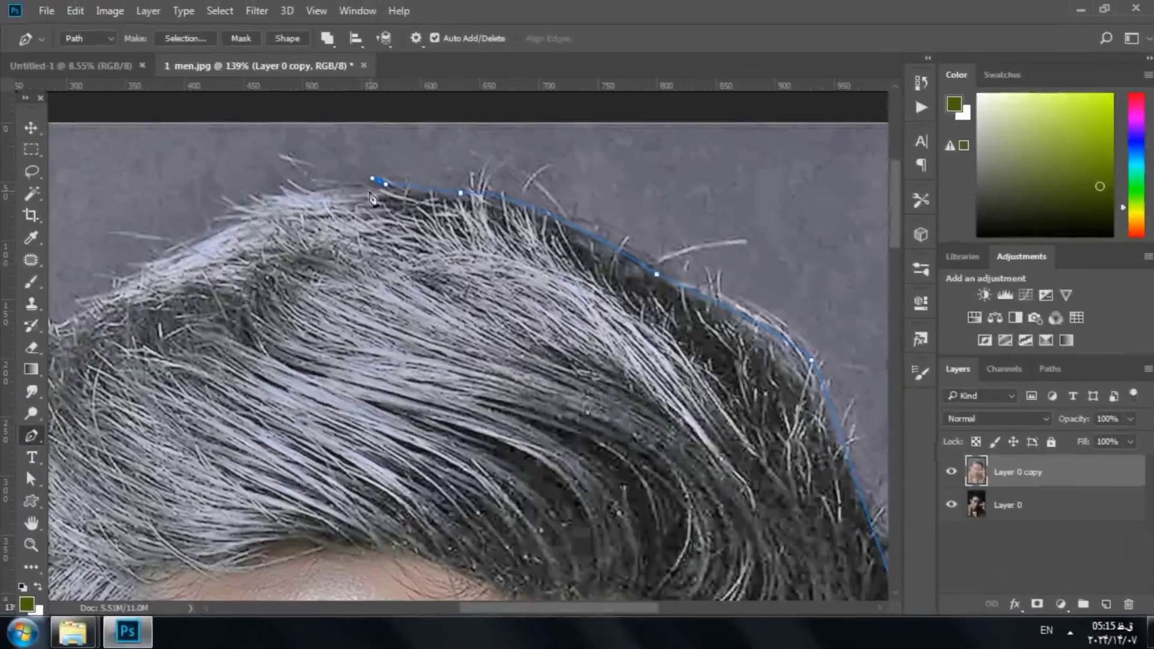
# - Trace the path down the left outline of the hair toward the ear
pyautogui.hscroll(-5, 388, 268)
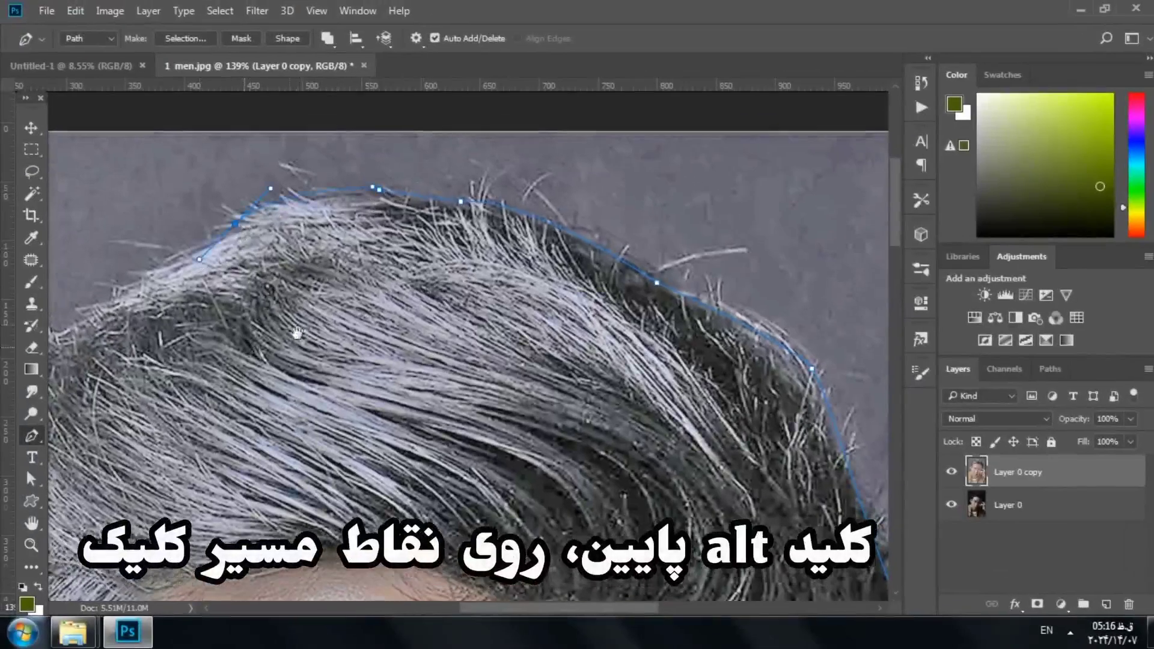
pyautogui.scroll(-1, 388, 268)
pyautogui.click(377, 271)
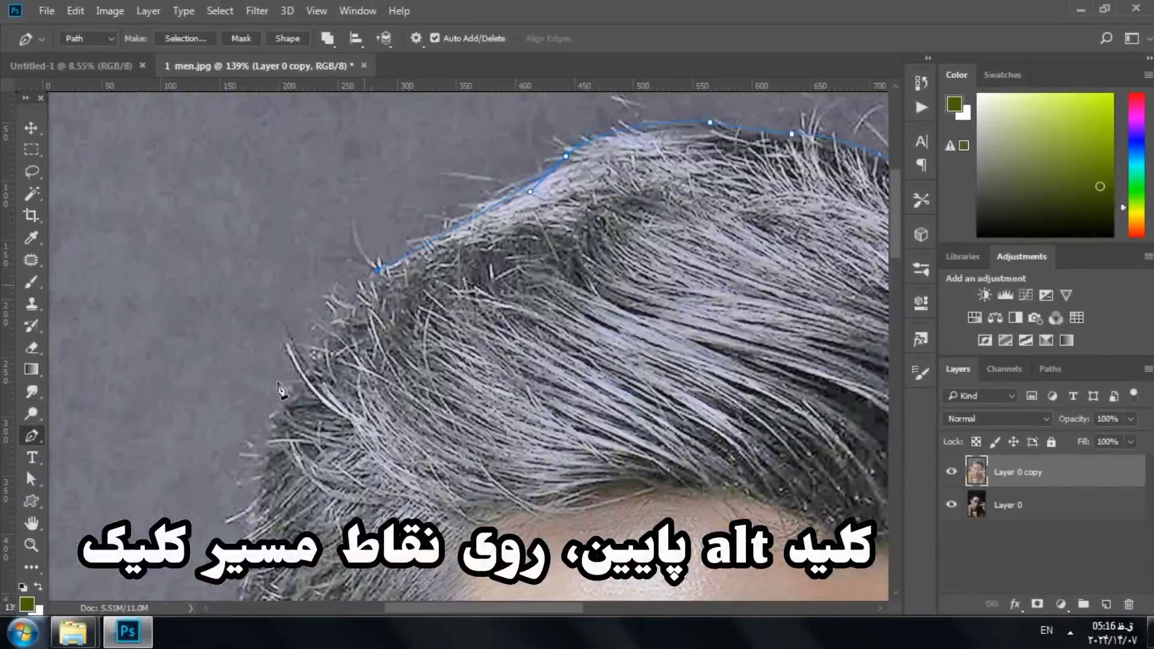
pyautogui.moveTo(280, 399); pyautogui.dragTo(272, 438)
pyautogui.scroll(-4, 388, 463)
pyautogui.hscroll(-1, 388, 463)
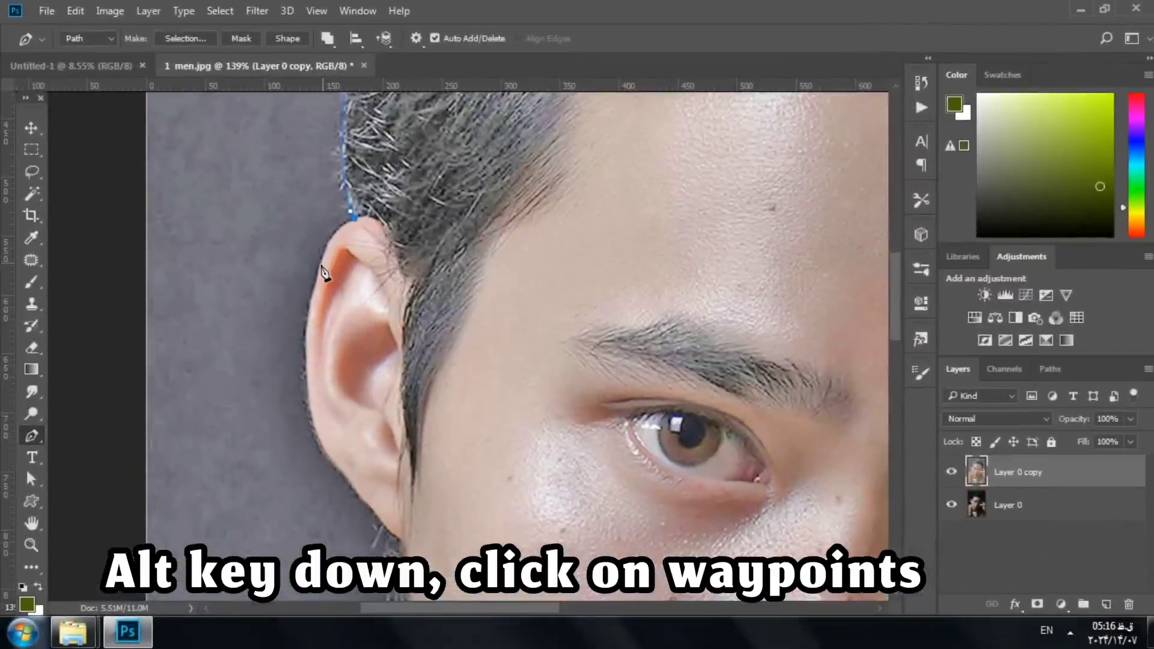
# - Trace the path around the outer edge of the ear down to the earlobe
pyautogui.click(324, 230)
pyautogui.click(313, 300)
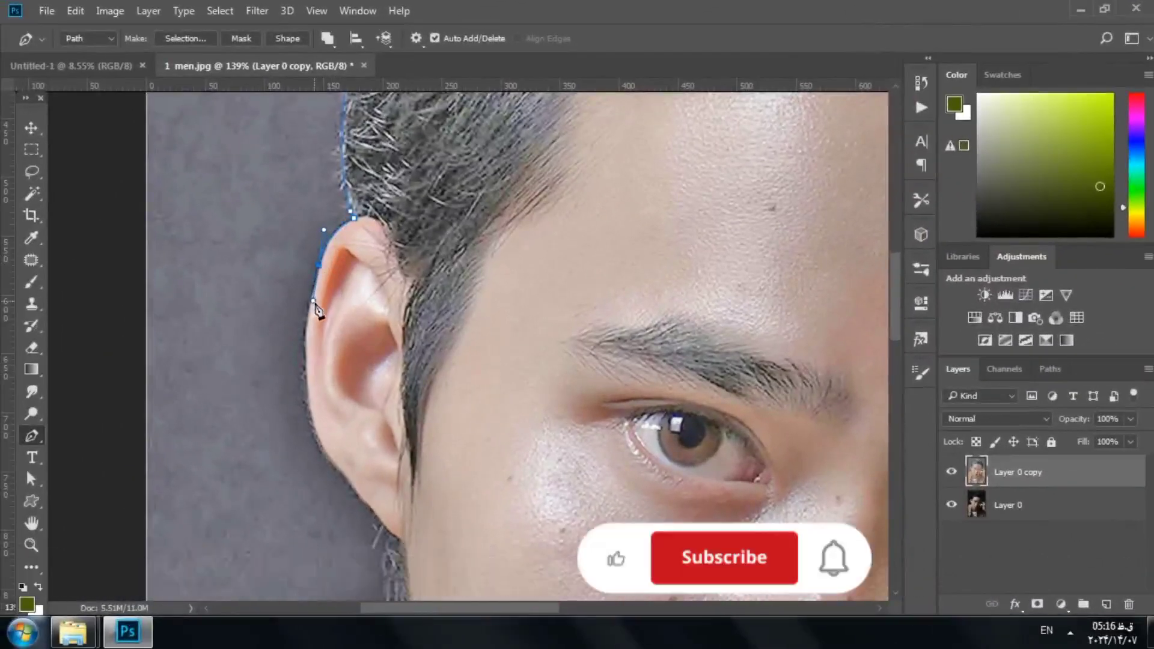
pyautogui.scroll(-3, 330, 340)
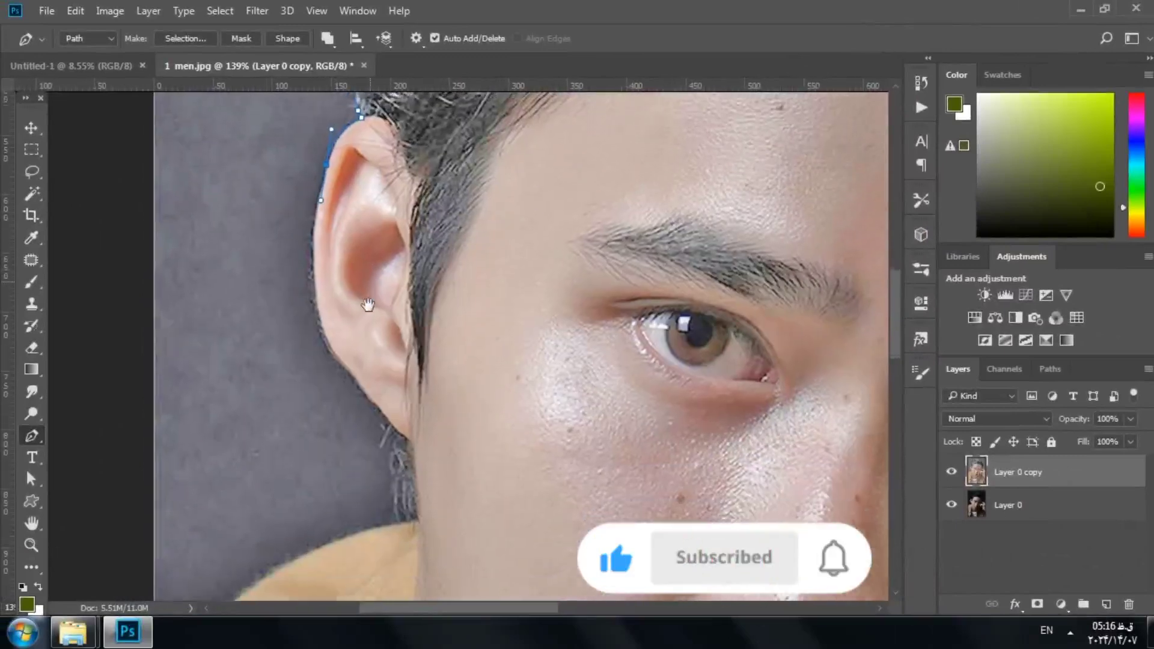
pyautogui.moveTo(334, 349); pyautogui.dragTo(367, 432)
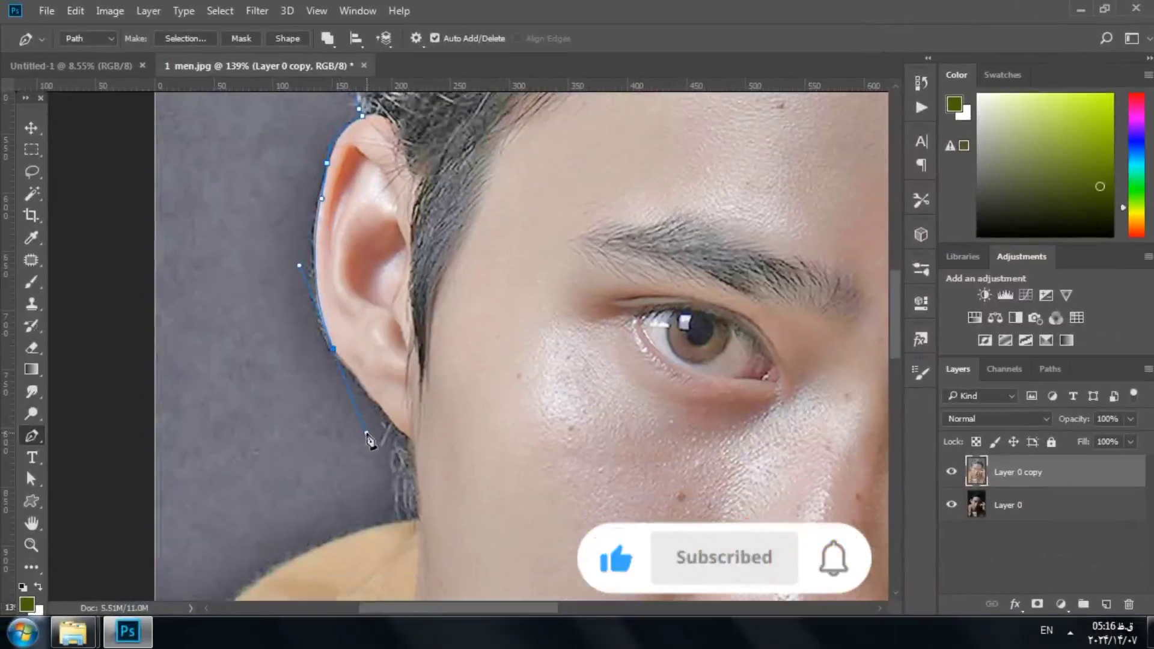
pyautogui.keyDown('alt'); pyautogui.click(334, 350); pyautogui.keyUp('alt')
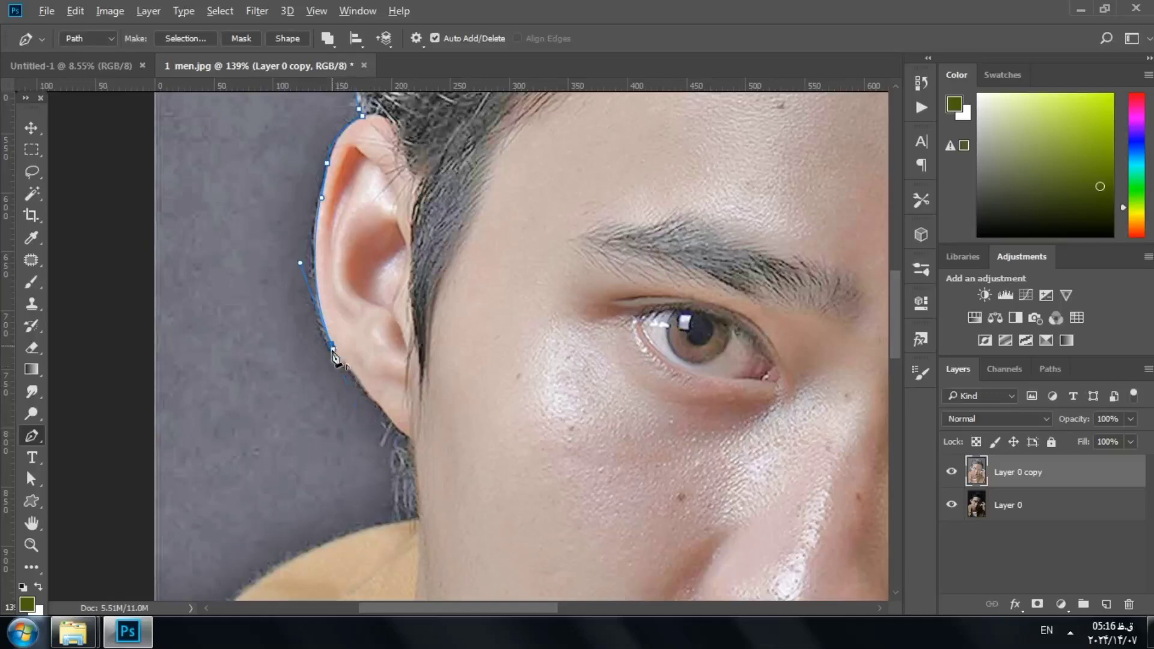
pyautogui.click(386, 409)
# - Extend the path from the earlobe past the neck hair and along the shoulder to the image's left edge
pyautogui.scroll(-3, 457, 445)
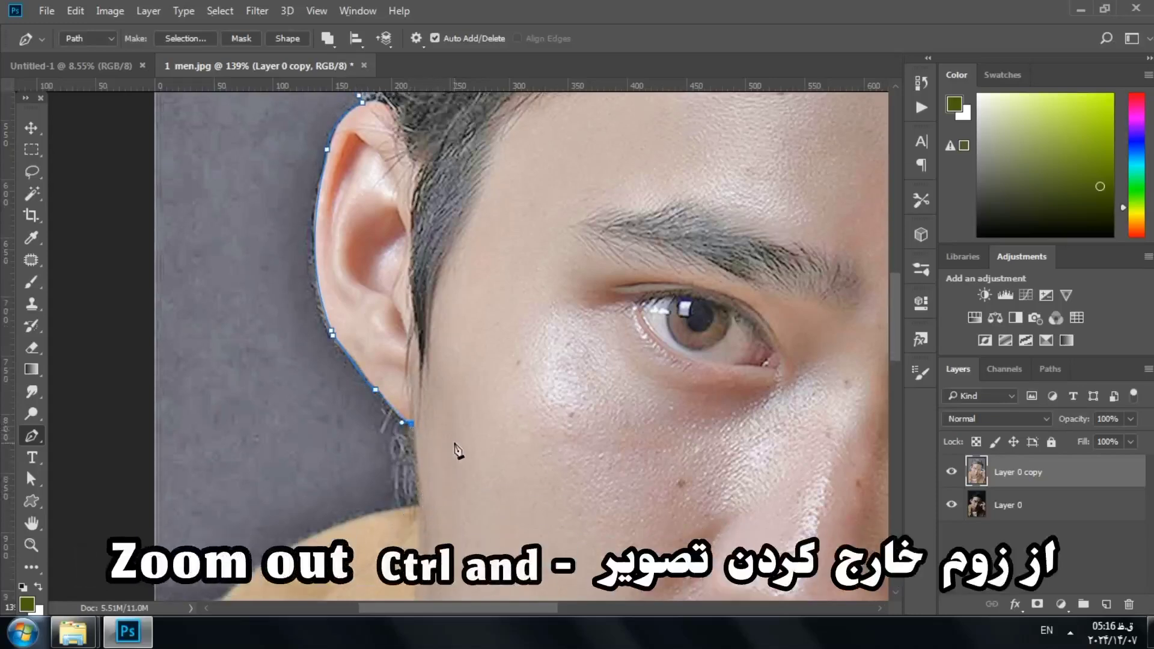
pyautogui.moveTo(446, 435); pyautogui.dragTo(454, 354)
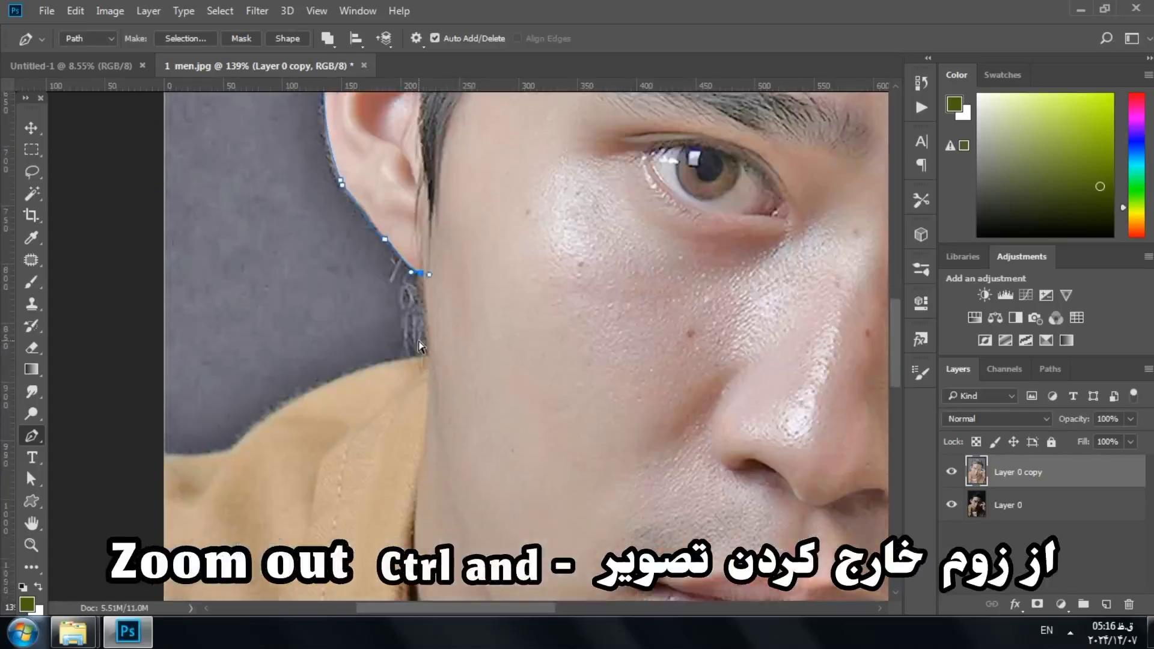
pyautogui.hotkey('ctrl', 'z')
pyautogui.hotkey('ctrl', '-')
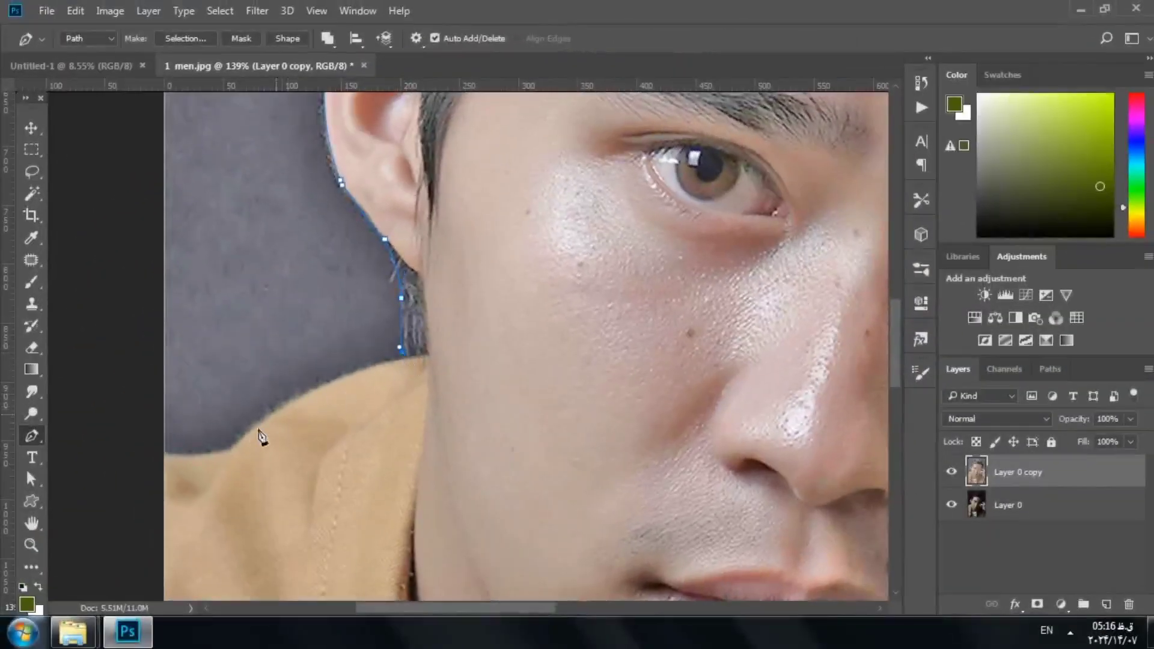
pyautogui.moveTo(232, 448); pyautogui.dragTo(216, 478)
pyautogui.keyDown('alt'); pyautogui.click(231, 448); pyautogui.keyUp('alt')
pyautogui.scroll(-3, 366, 424)
pyautogui.scroll(-4, 373, 418)
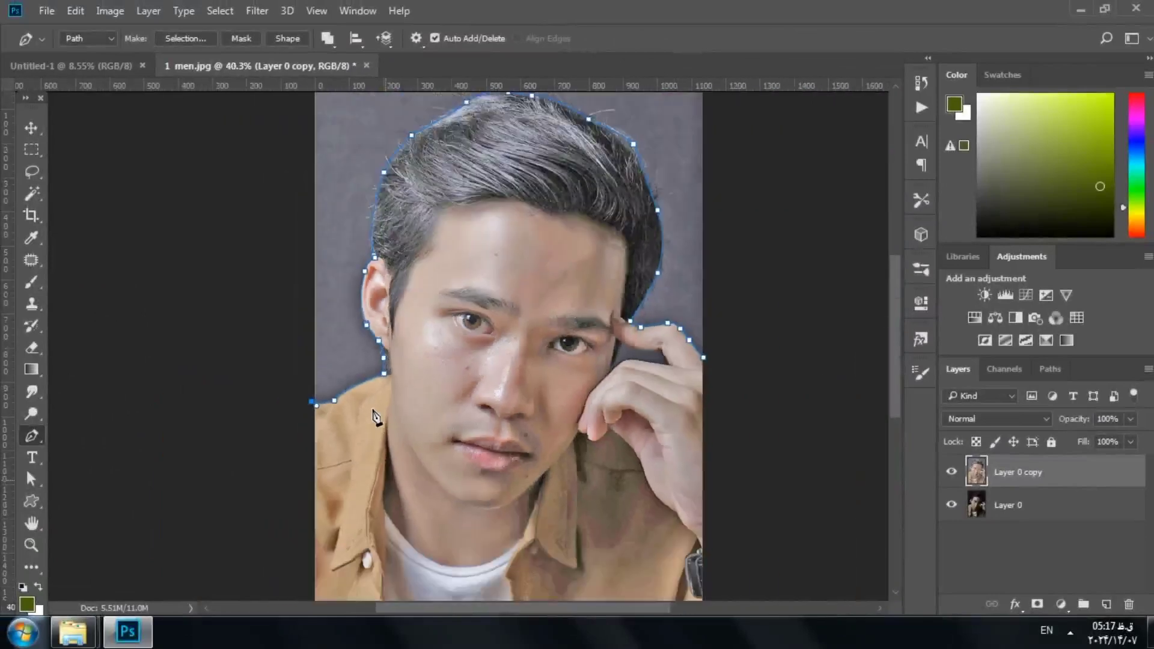
# - Close the path around the outside of the image's lower part and convert it into a selection
pyautogui.click(286, 553)
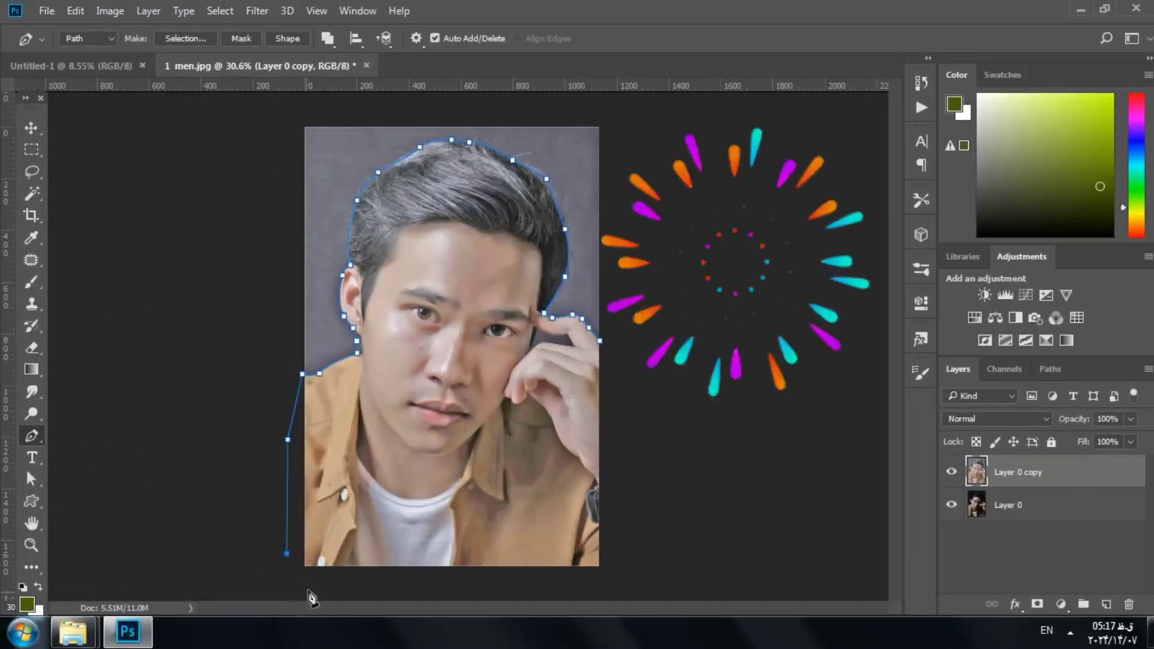
pyautogui.click(323, 585)
pyautogui.click(606, 571)
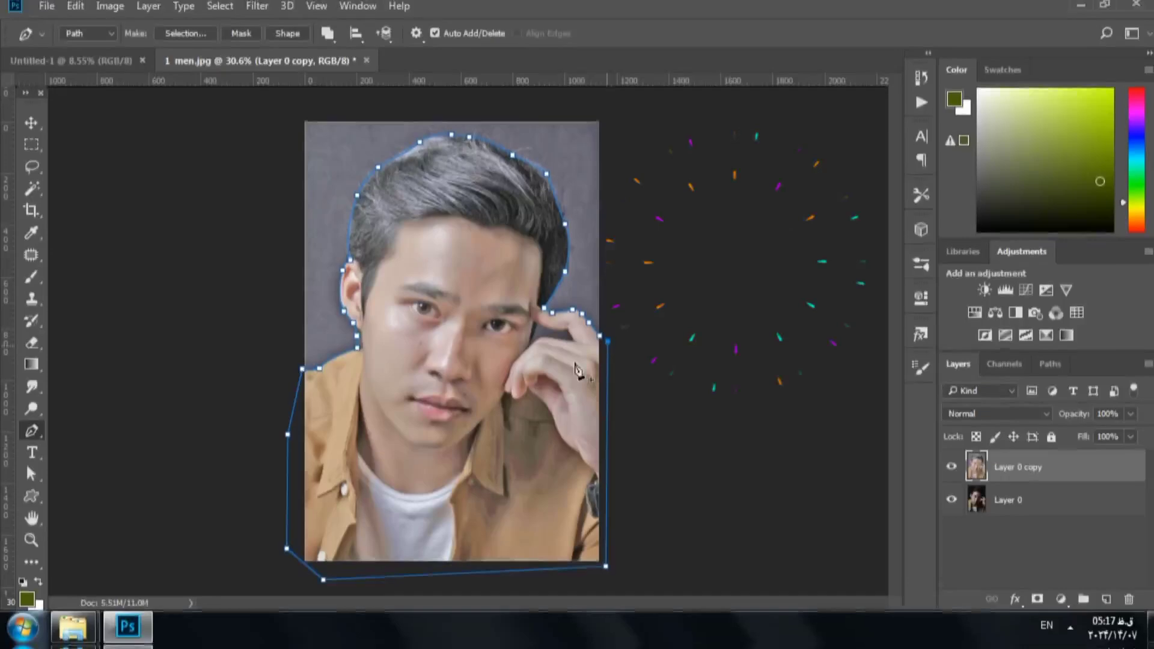
pyautogui.rightClick(513, 351)
pyautogui.click(579, 260)
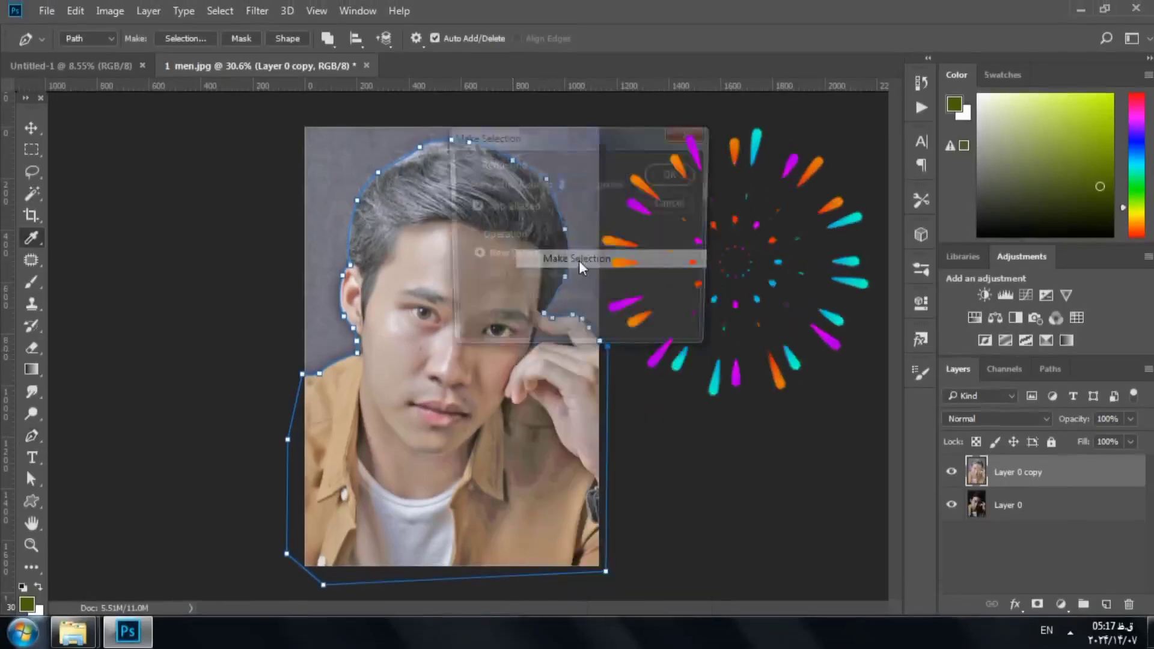
pyautogui.click(667, 176)
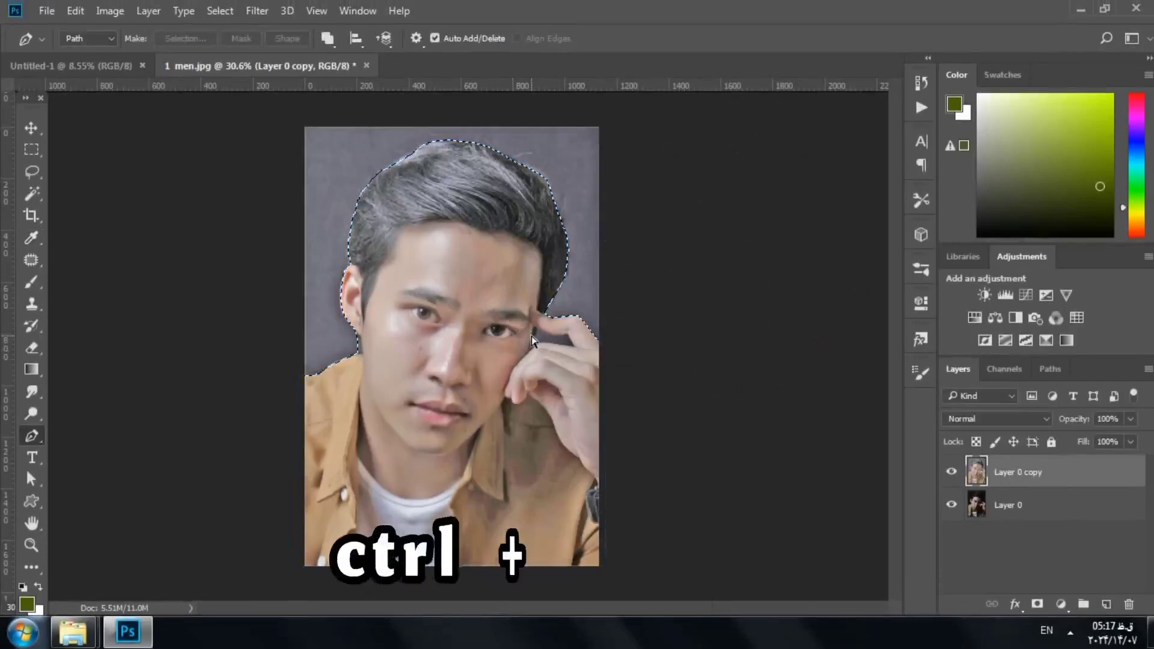
# - Copy the selected man onto a new layer and hide the two layers beneath it
pyautogui.hotkey('ctrl', 'j')
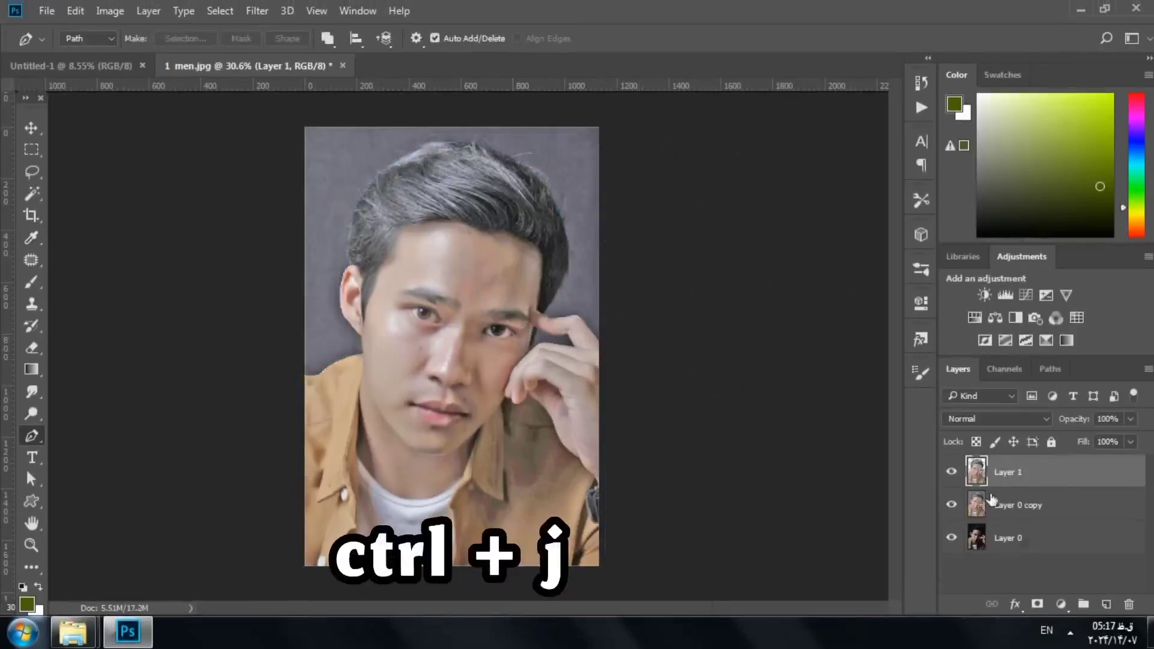
pyautogui.click(953, 506)
pyautogui.click(951, 540)
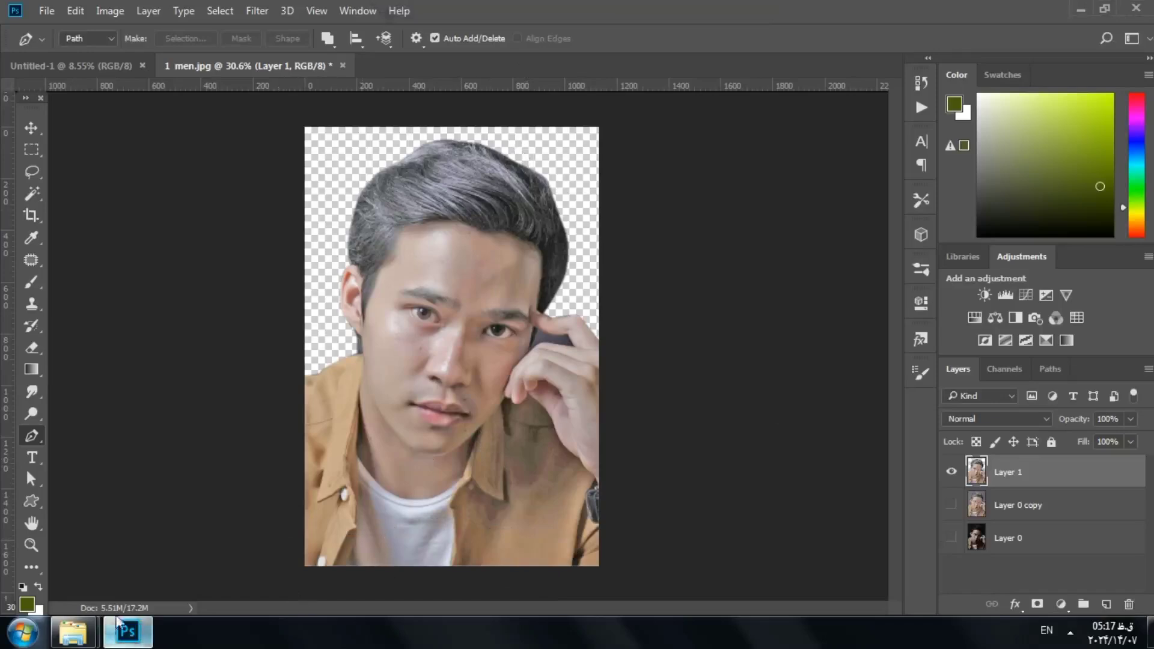
# - Place bg png.png from the backgrounds folder into the portrait document and move its layer beneath the cut-out man
pyautogui.moveTo(82, 635)
pyautogui.click(253, 562)
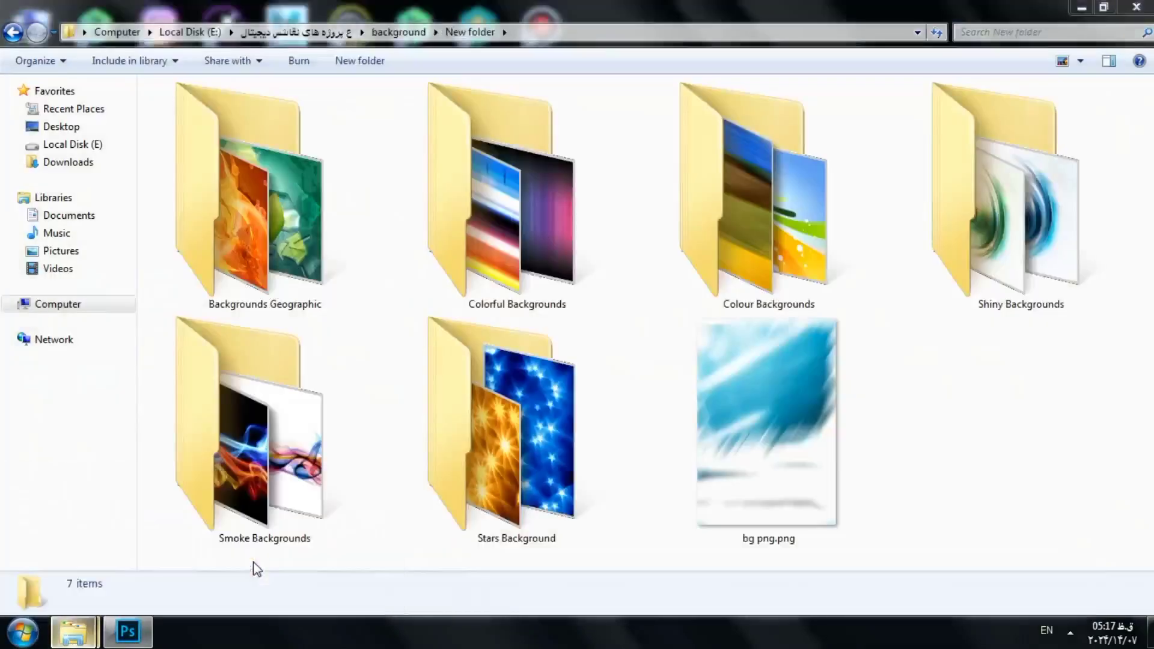
pyautogui.click(764, 387)
pyautogui.moveTo(795, 352); pyautogui.dragTo(525, 274)
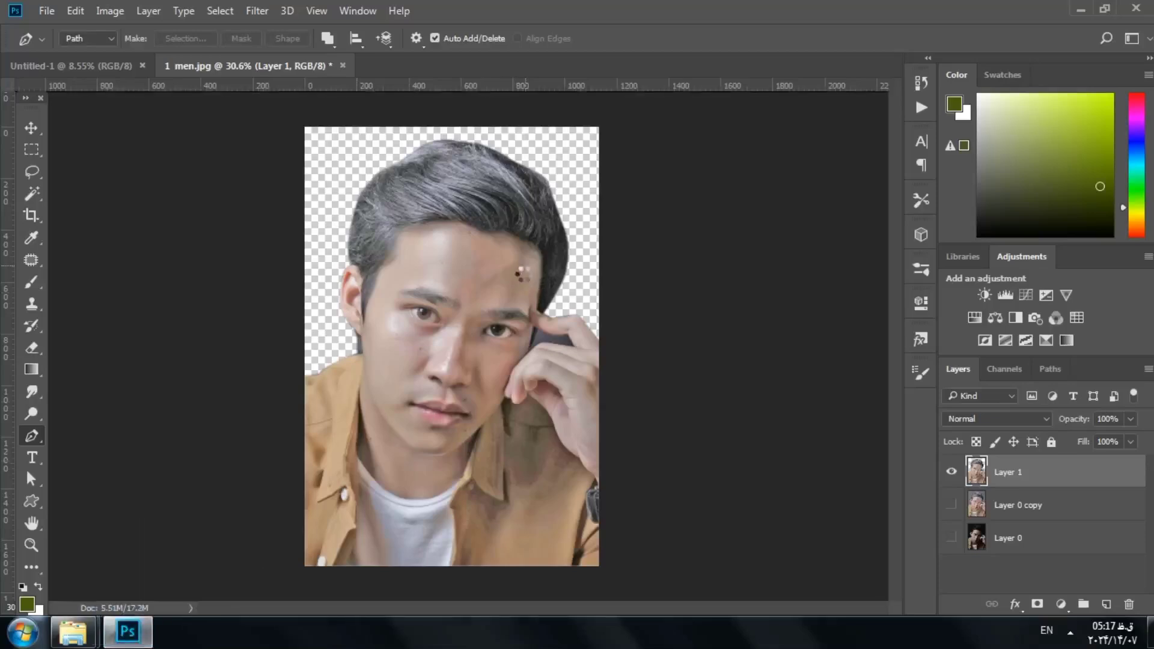
pyautogui.moveTo(533, 183); pyautogui.dragTo(467, 246)
pyautogui.press('p')
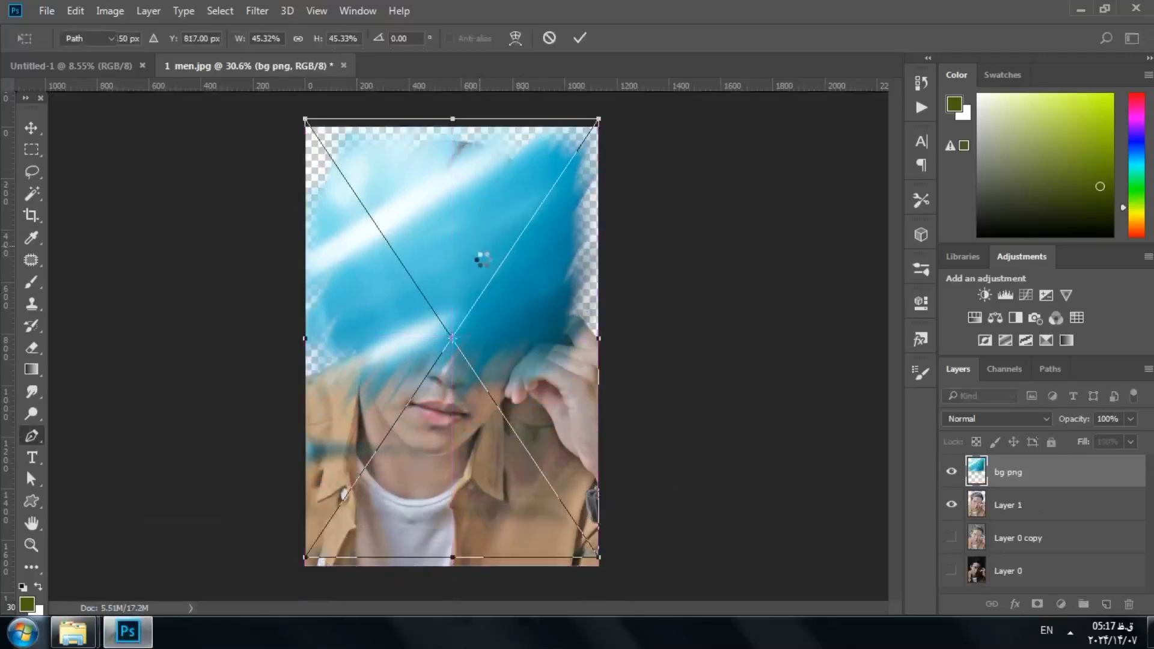
pyautogui.moveTo(1042, 473); pyautogui.dragTo(1041, 528)
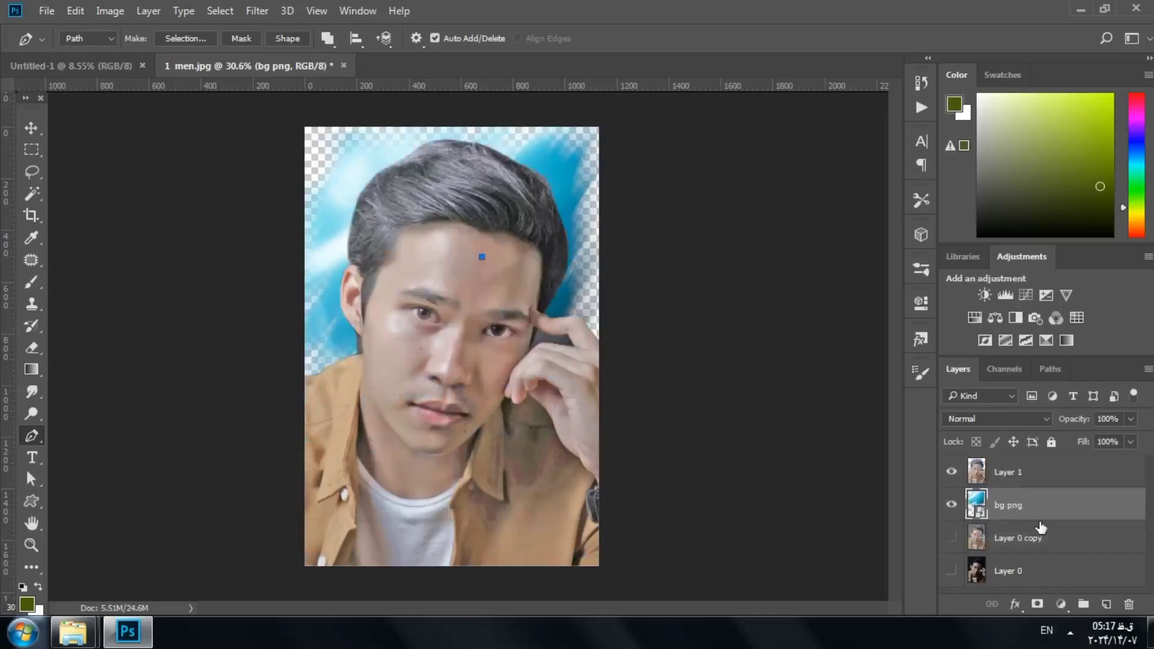
# - Add a new layer directly above Layer 0 copy and fill it with white
pyautogui.press('v')
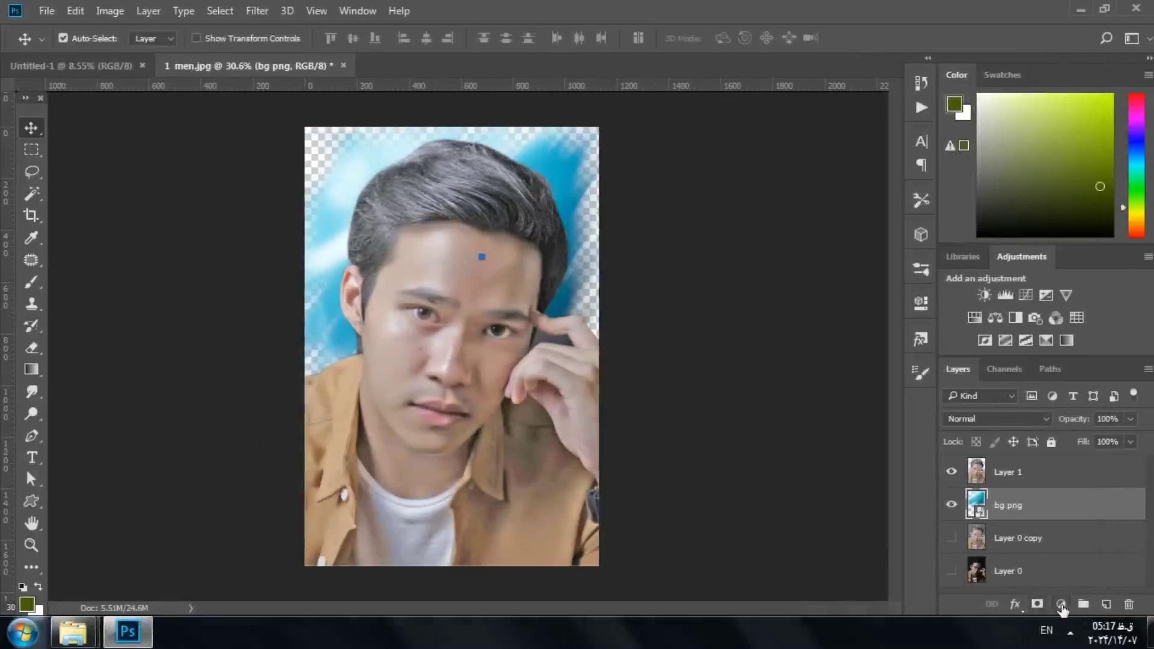
pyautogui.click(1071, 550)
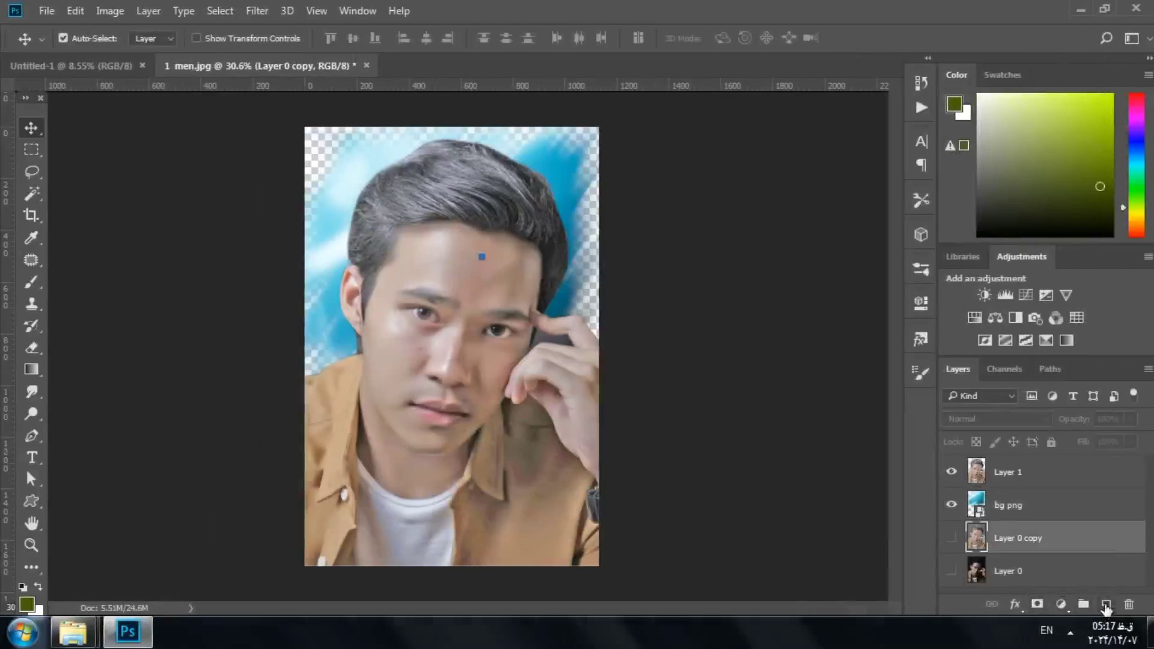
pyautogui.click(1106, 604)
pyautogui.click(22, 586)
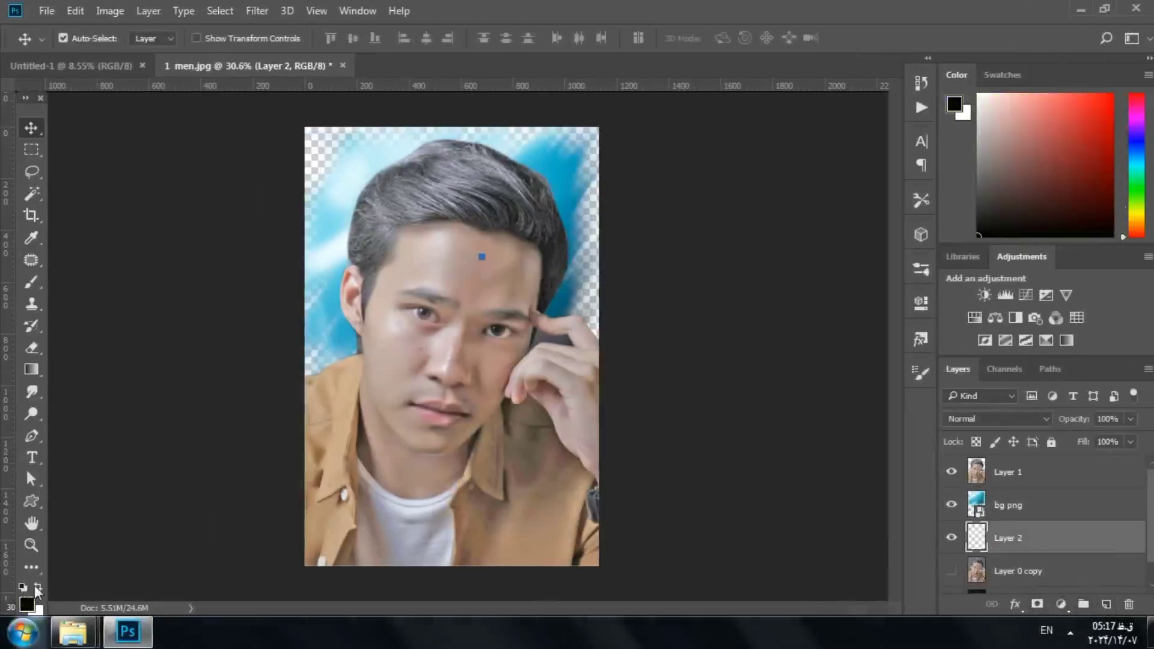
pyautogui.click(38, 586)
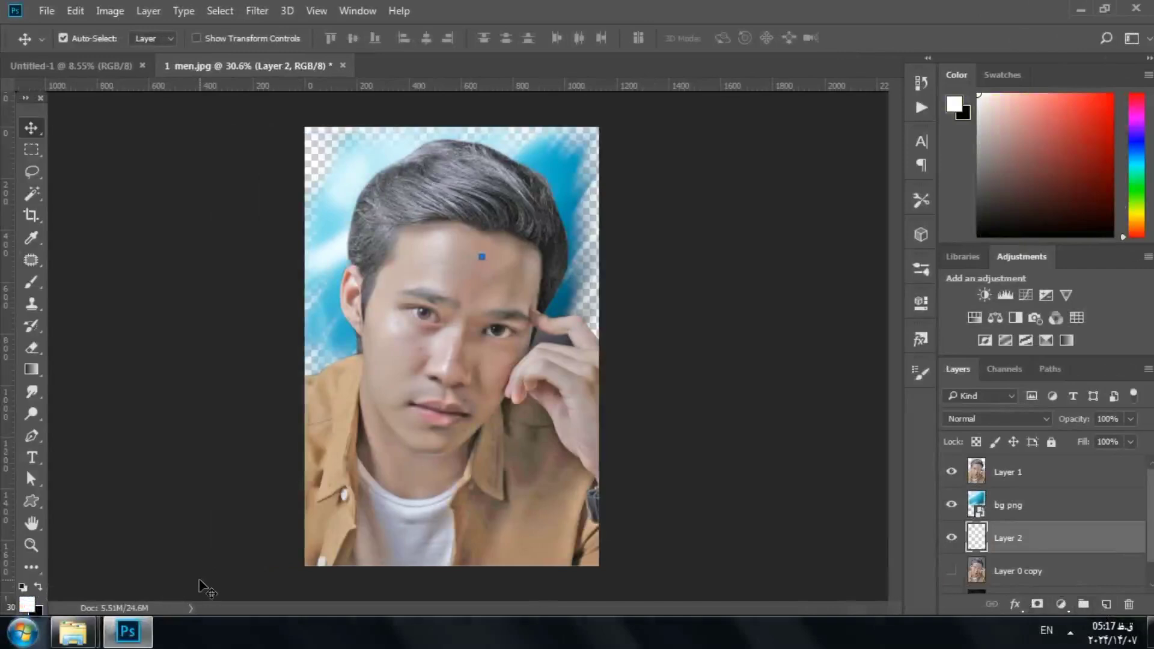
pyautogui.hotkey('alt', 'BackSpace')
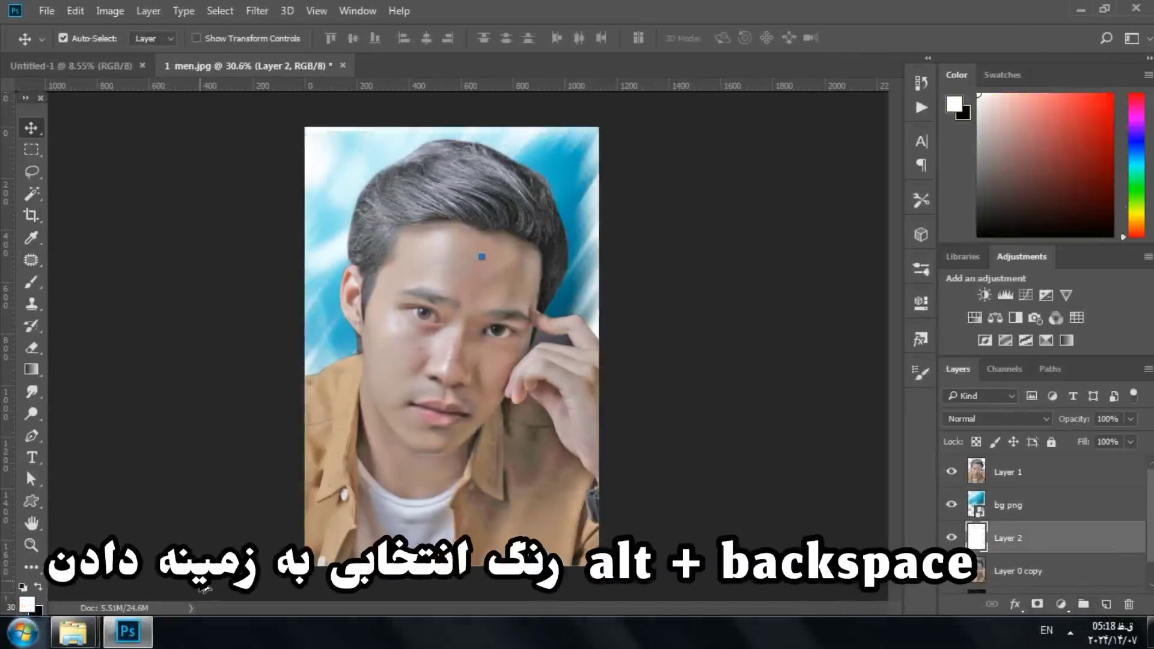
# - Delete a narrow full-width rectangular strip along the bottom of the man's Layer 1 and clear the selection
pyautogui.rightClick(571, 168)
pyautogui.click(604, 181)
pyautogui.moveTo(568, 173); pyautogui.dragTo(566, 180)
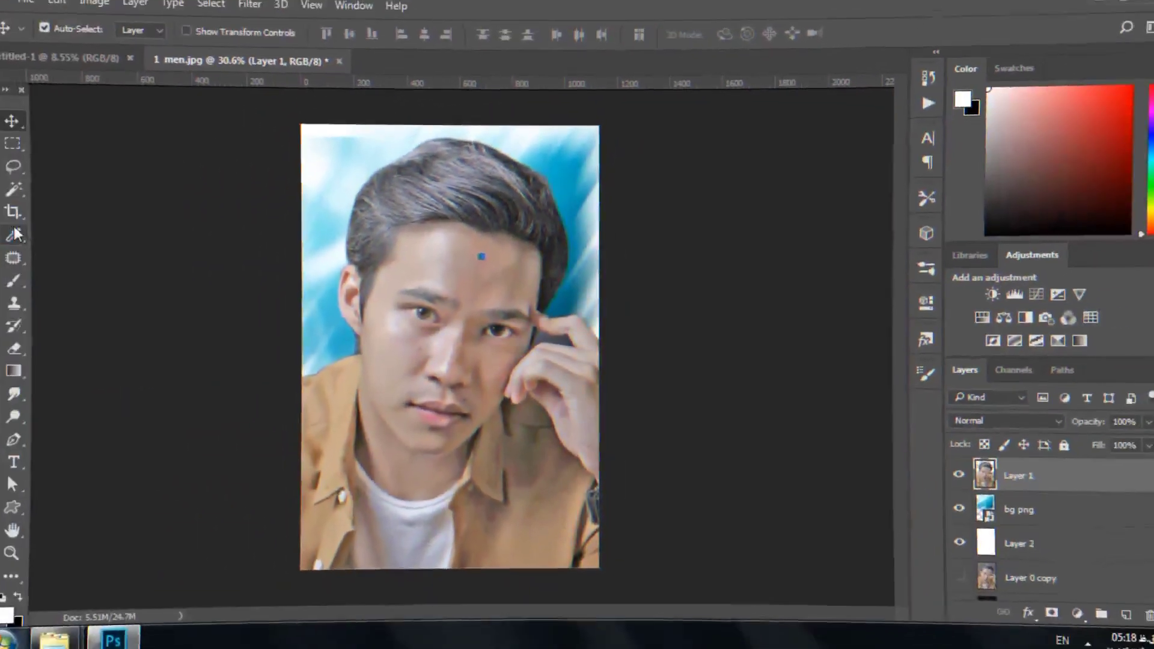
pyautogui.click(31, 150)
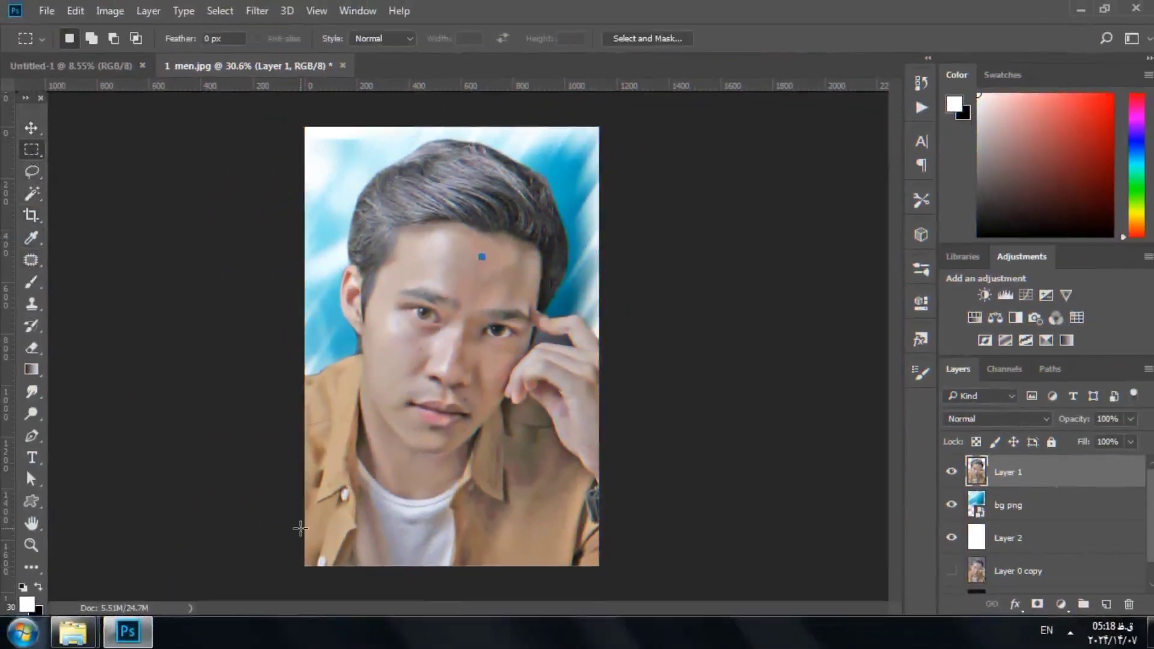
pyautogui.moveTo(300, 528); pyautogui.dragTo(611, 633)
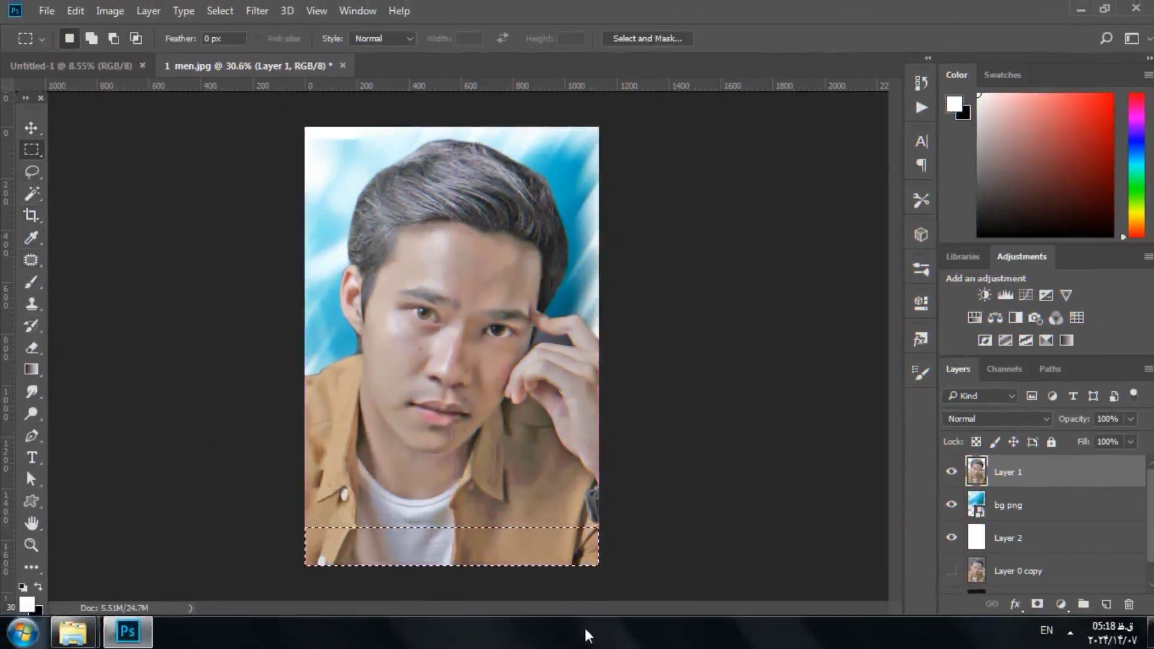
pyautogui.press('e')
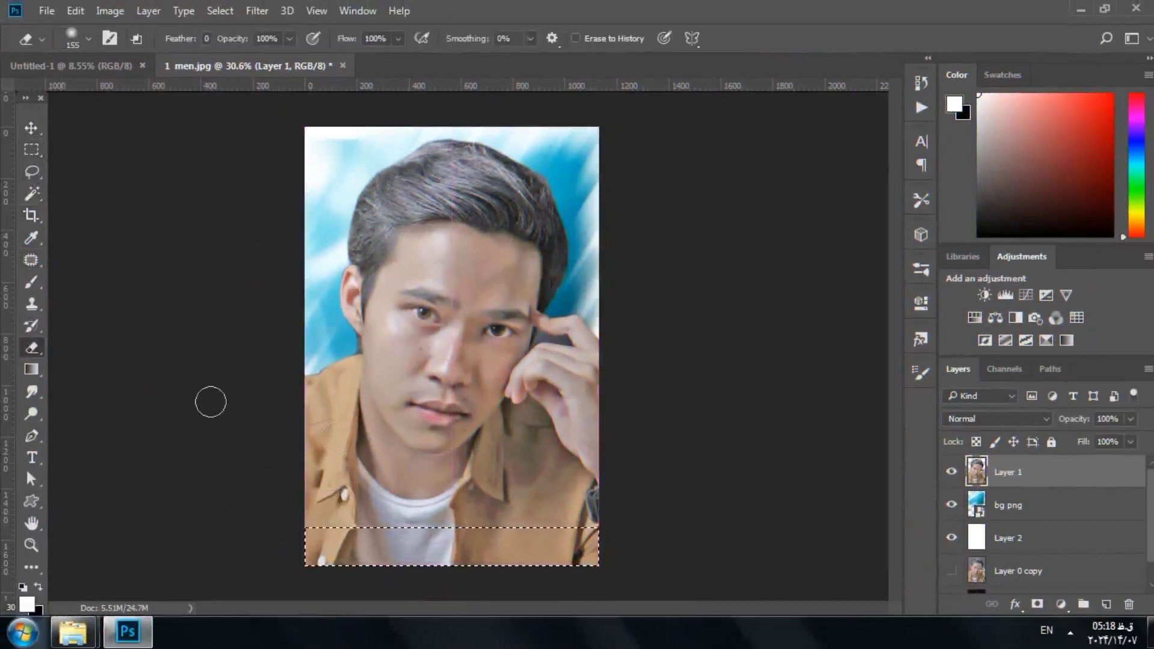
pyautogui.click(32, 127)
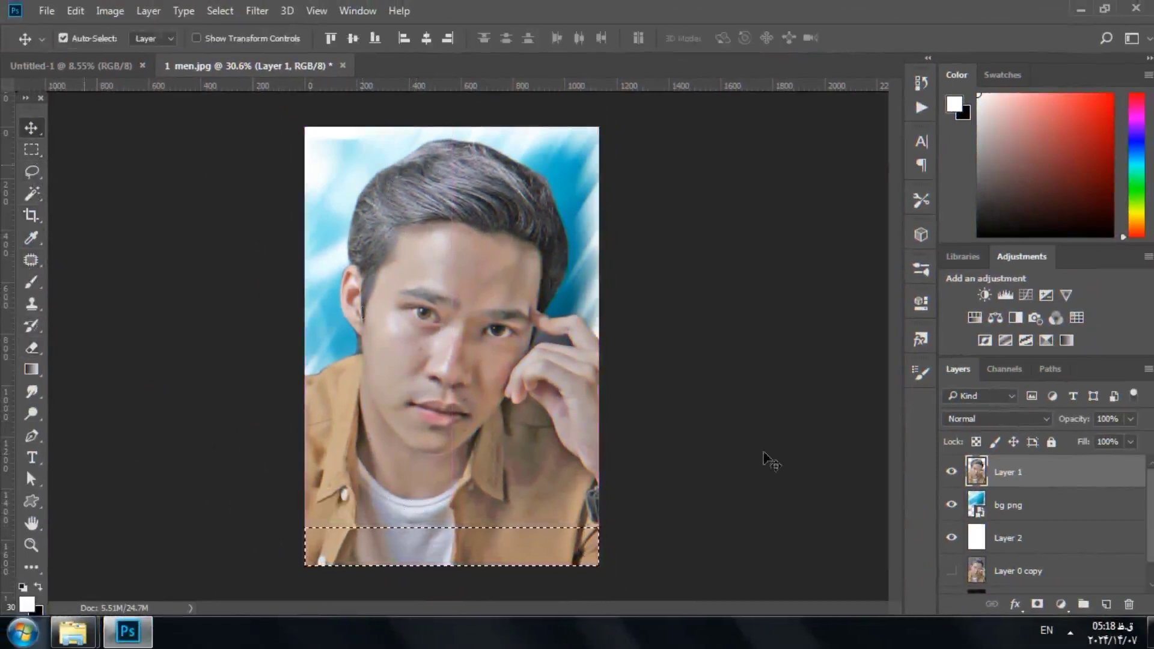
pyautogui.click(951, 472)
pyautogui.click(951, 472)
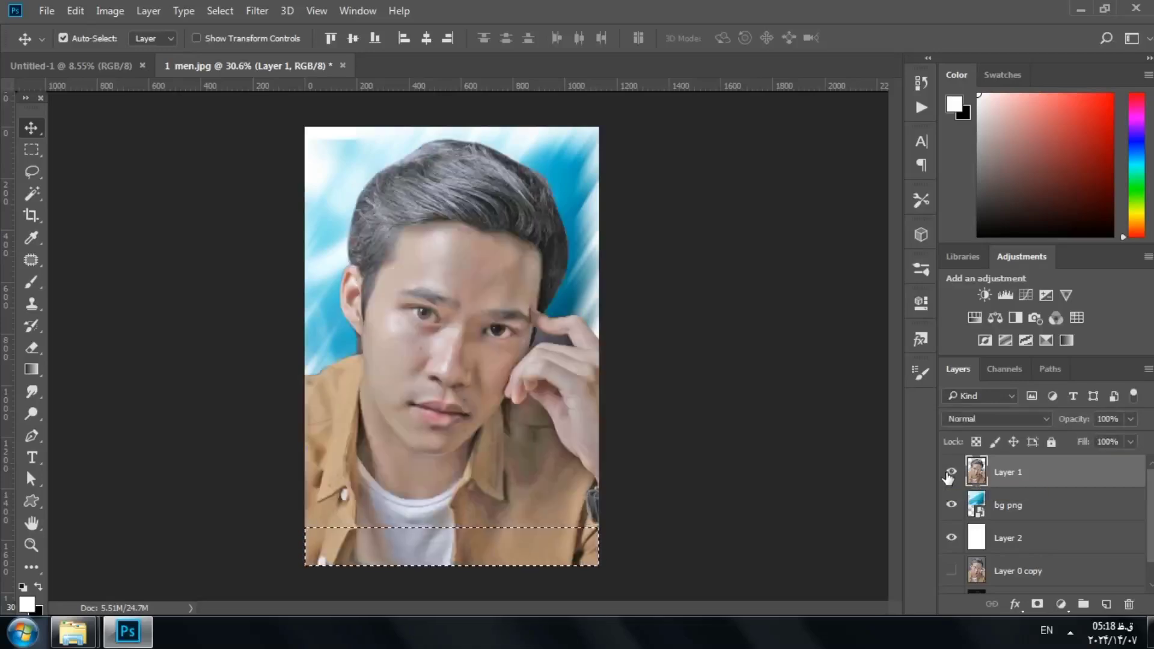
pyautogui.hotkey('ctrl', 'd')
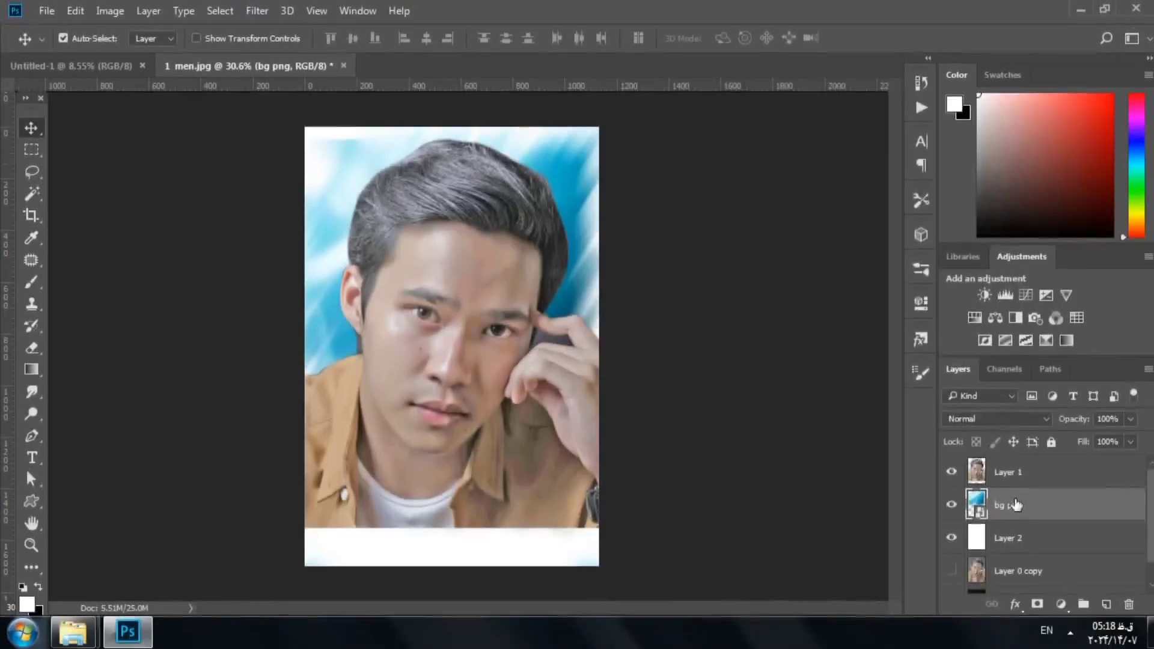
# - Duplicate the bg png layer within the same document as bg png copy
pyautogui.rightClick(1015, 505)
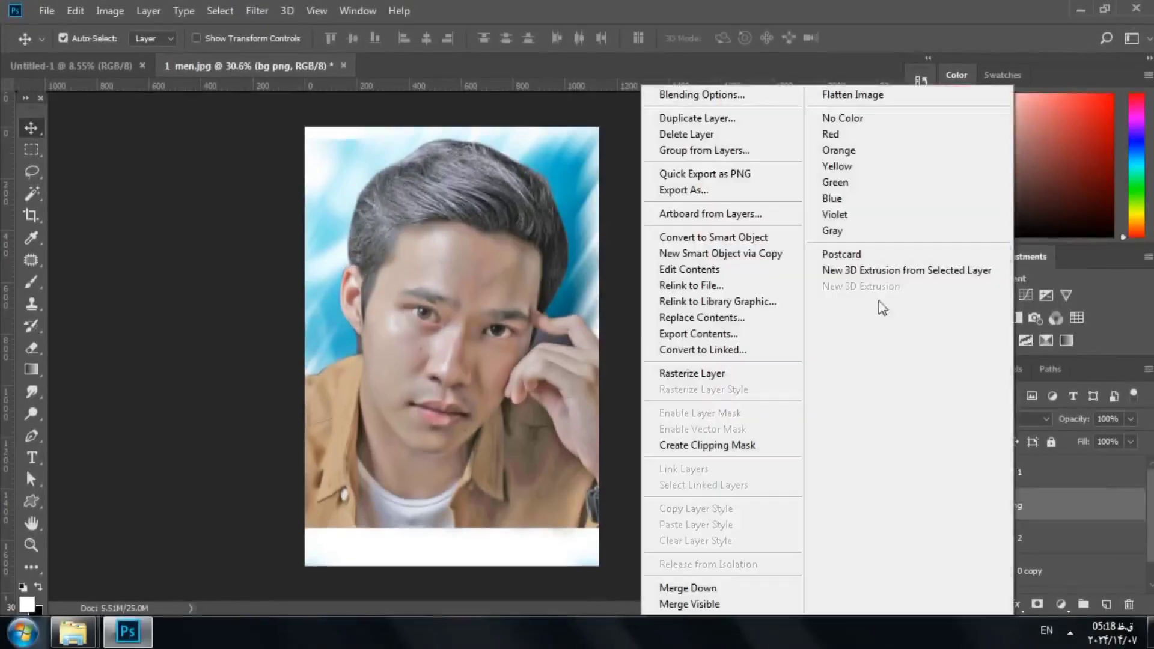
pyautogui.click(698, 118)
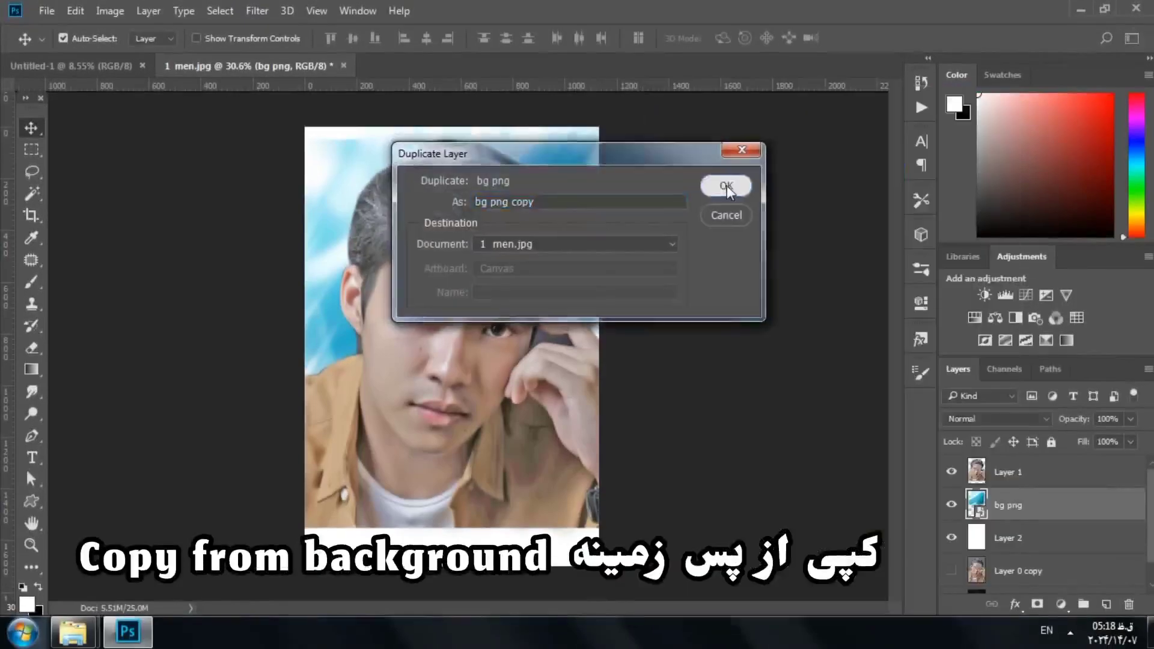
pyautogui.click(724, 185)
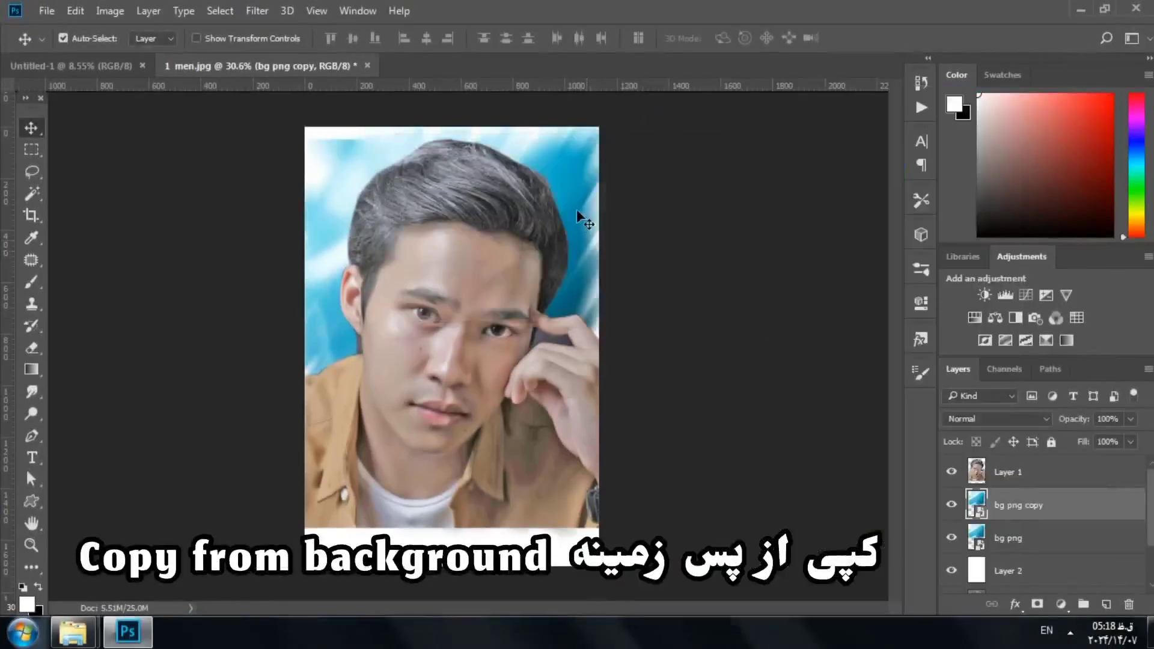
# - Reposition the original bg png layer with Free Transform so its blue strokes fill the strip below the man
pyautogui.click(1062, 549)
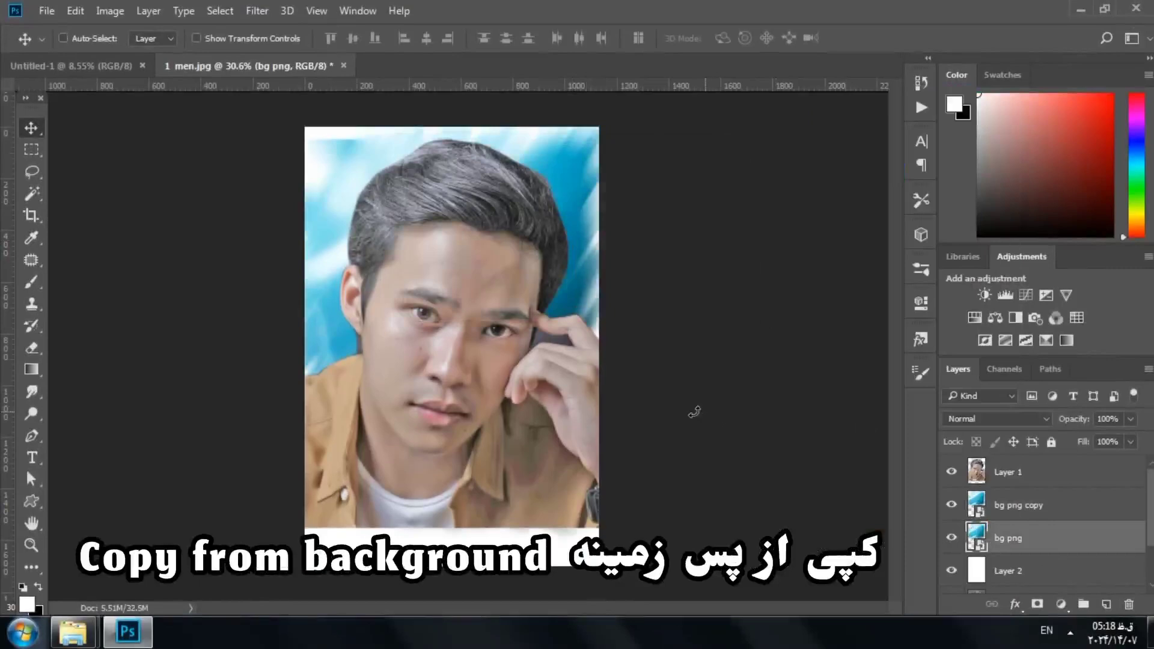
pyautogui.hotkey('ctrl', 't')
pyautogui.moveTo(565, 366); pyautogui.dragTo(632, 502)
pyautogui.press('Return')
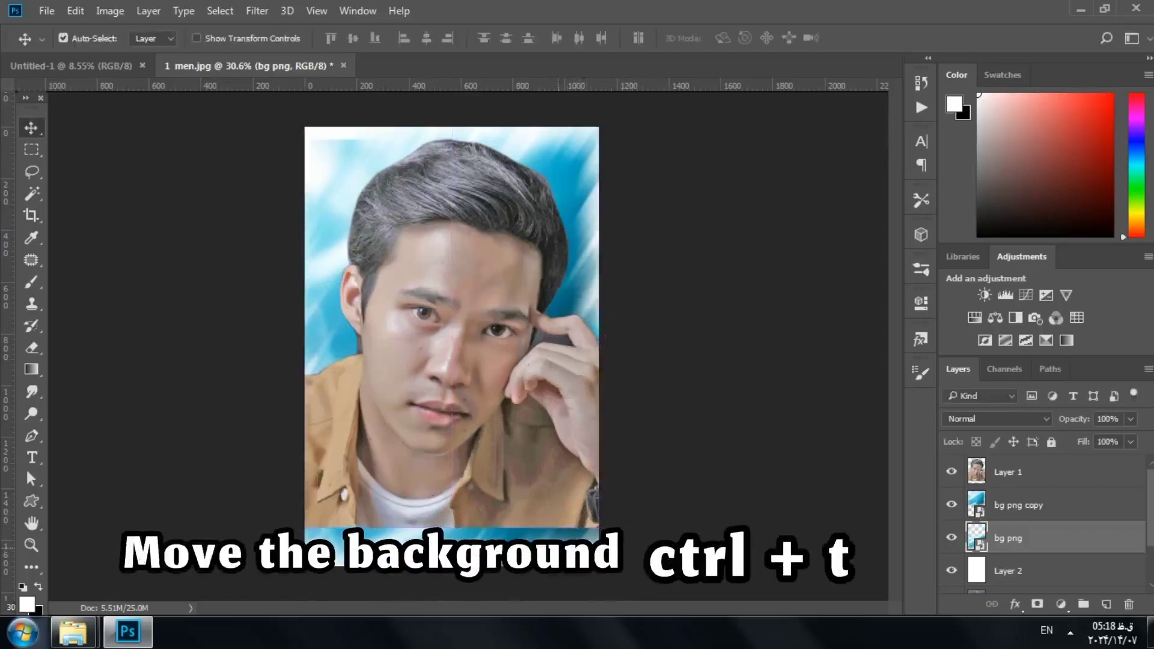
pyautogui.moveTo(560, 542)
pyautogui.mouseDown()
pyautogui.moveTo(565, 522)
pyautogui.moveTo(592, 516)
pyautogui.moveTo(565, 527)
pyautogui.mouseUp()
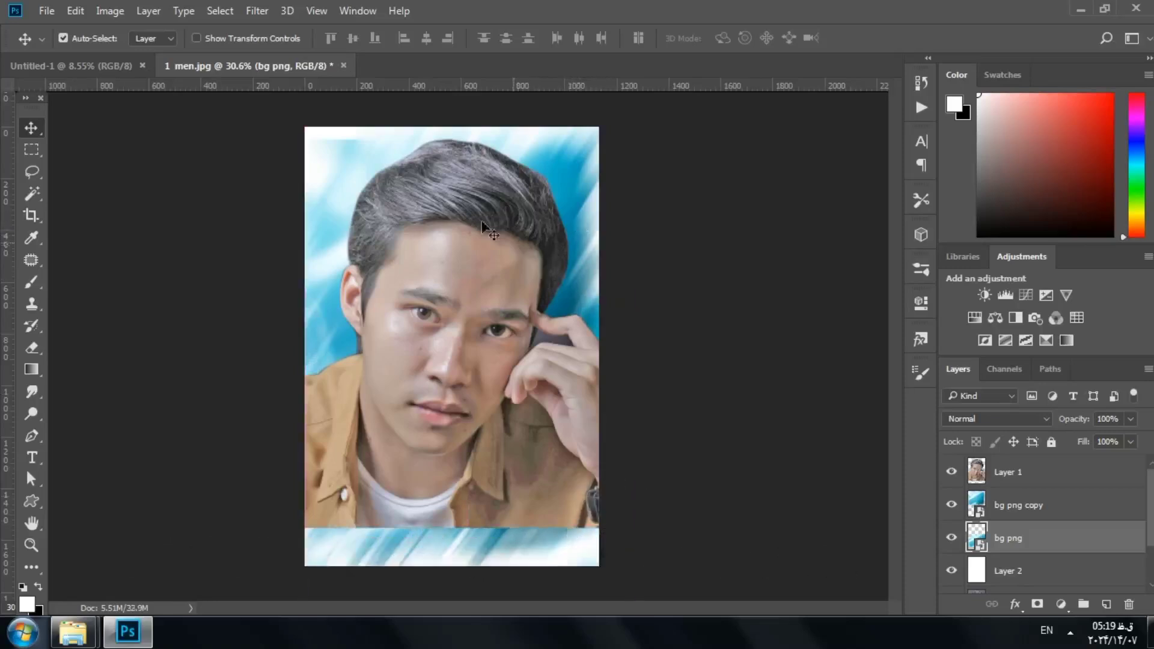
# - Rasterize the bg png copy layer and soften its hard upper edge with the Eraser
pyautogui.rightClick(333, 163)
pyautogui.click(348, 175)
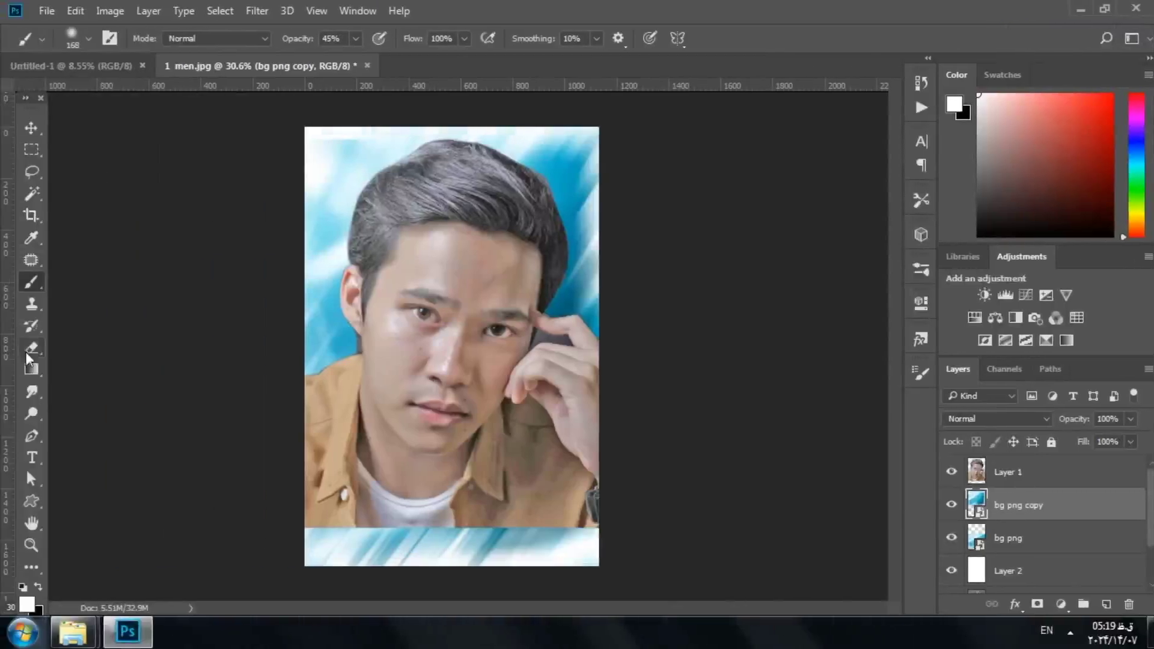
pyautogui.click(30, 350)
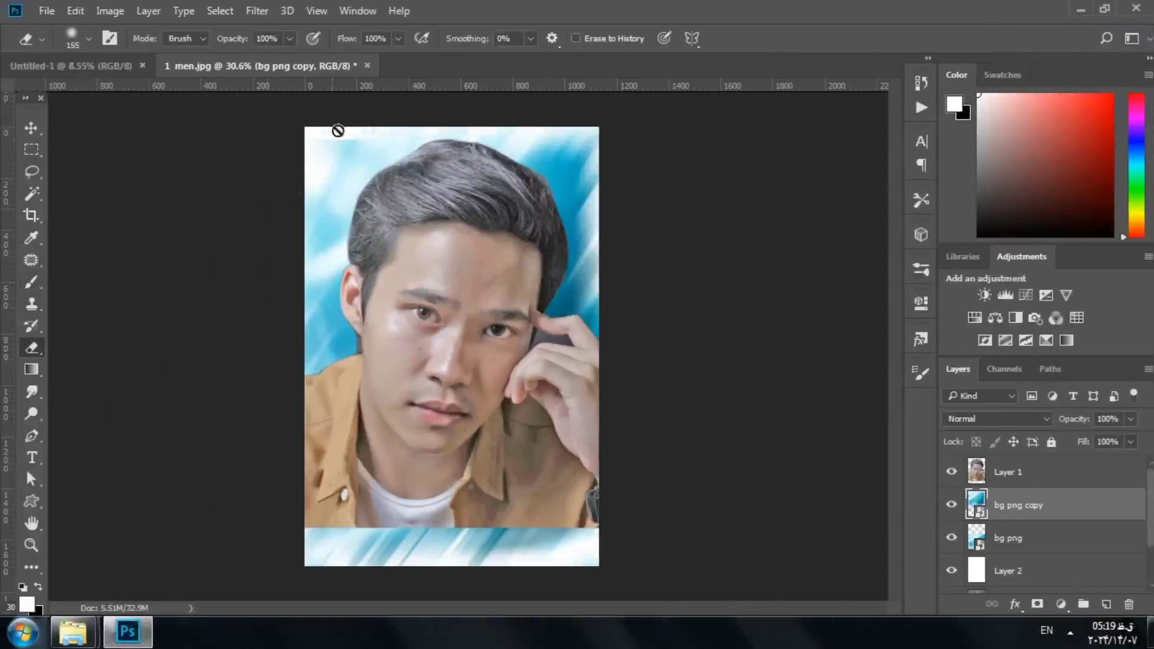
pyautogui.click(345, 163)
pyautogui.press('Return')
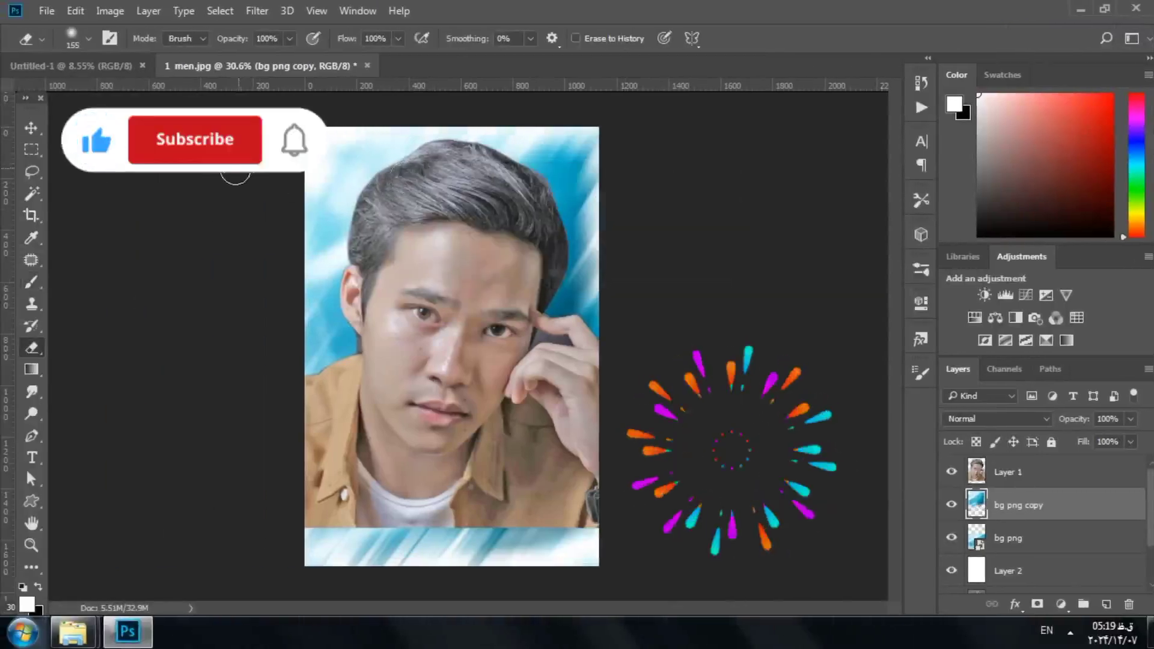
# - Select the man's Layer 1 and set up the Smudge tool with a Soft Round brush at 149 px
pyautogui.press('v')
pyautogui.click(505, 381)
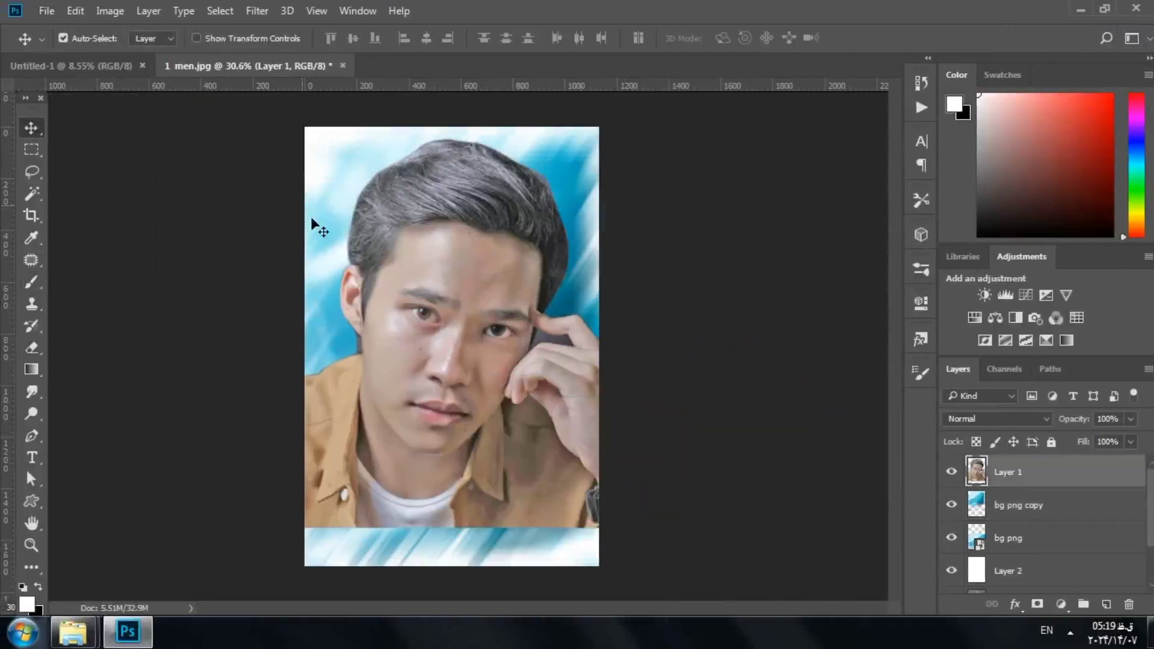
pyautogui.rightClick(466, 283)
pyautogui.click(489, 296)
pyautogui.click(954, 472)
pyautogui.click(32, 391)
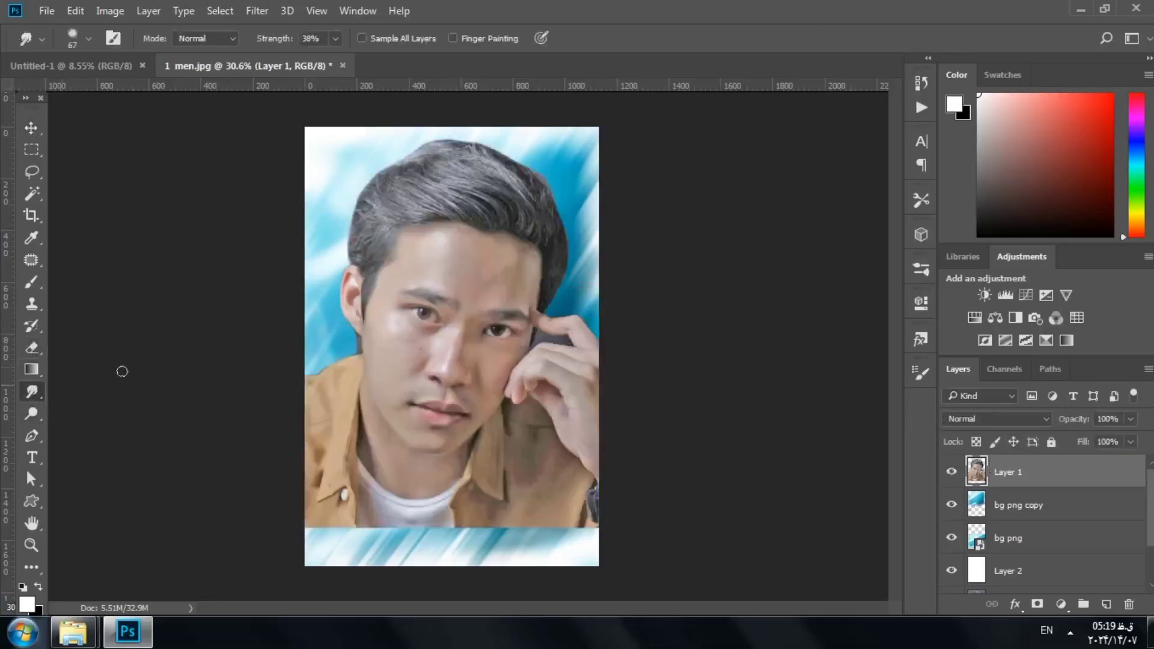
pyautogui.rightClick(455, 232)
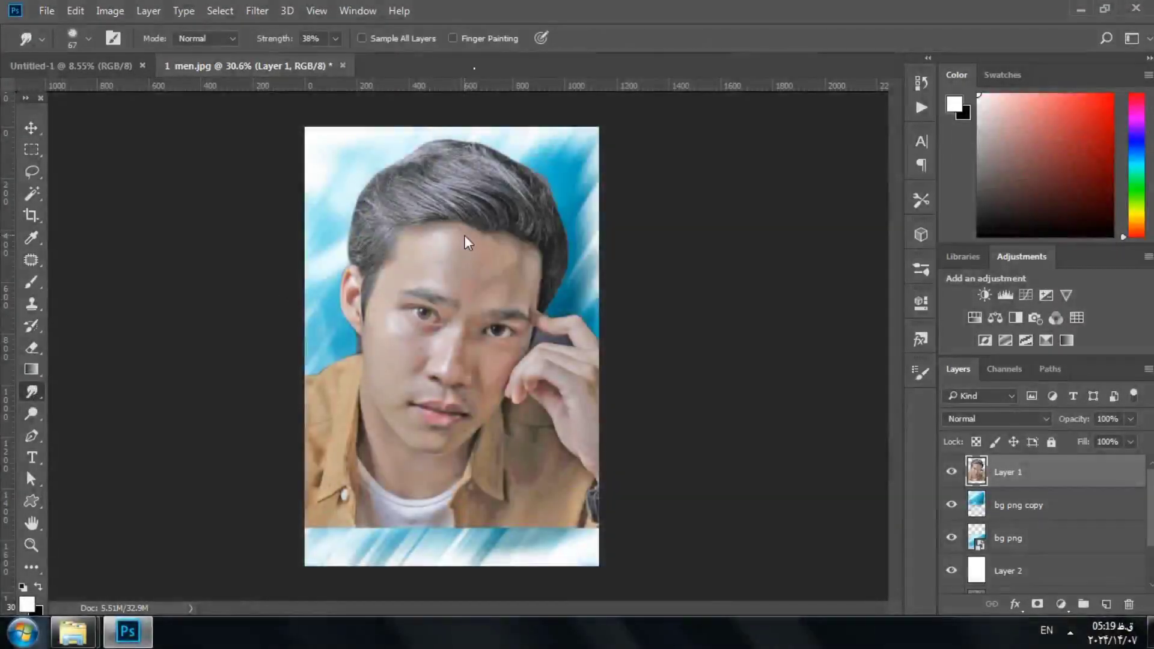
pyautogui.rightClick(464, 235)
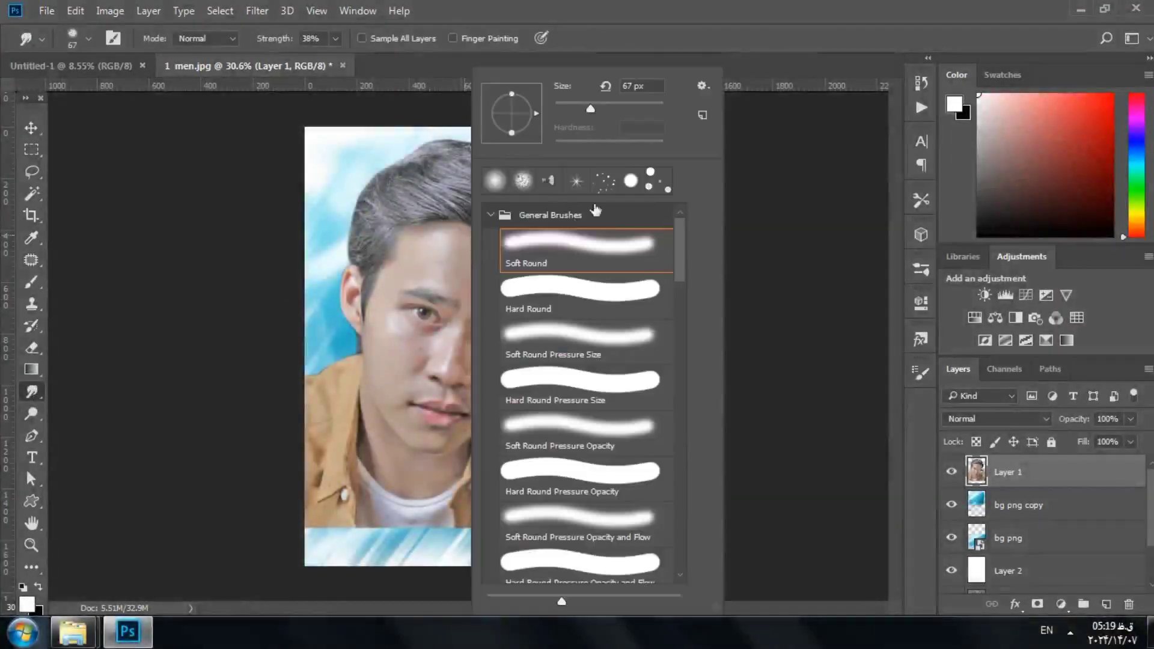
pyautogui.click(622, 107)
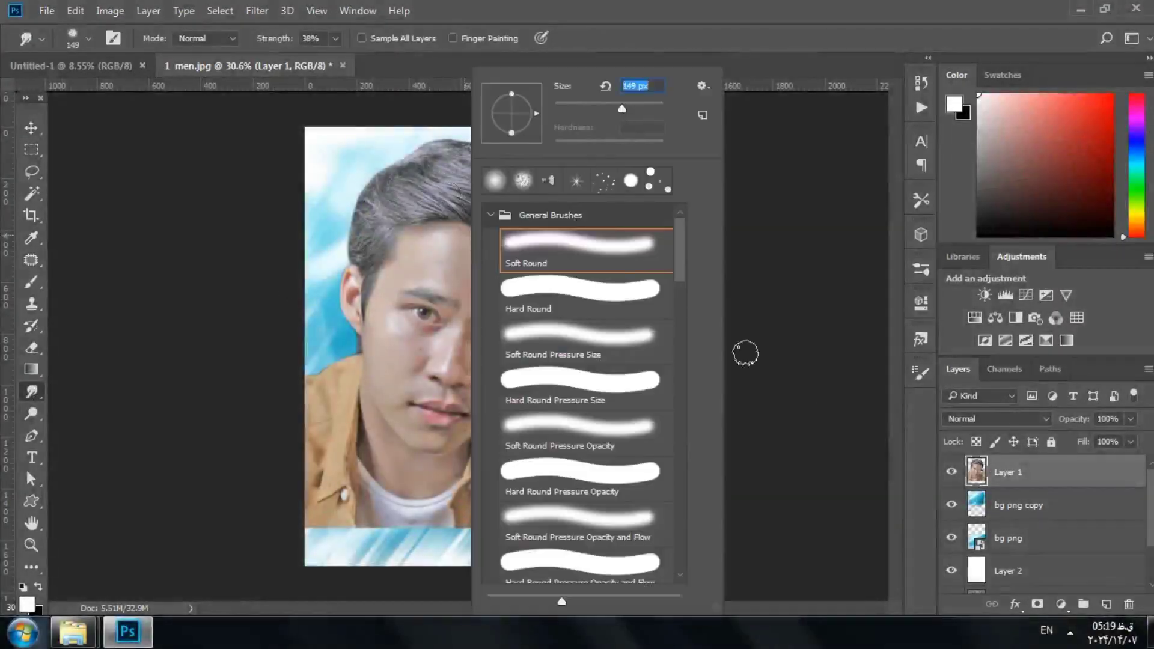
# - Duplicate the man's Layer 1 and hide the original beneath the copy
pyautogui.click(1001, 478)
pyautogui.scroll(-2, 998, 511)
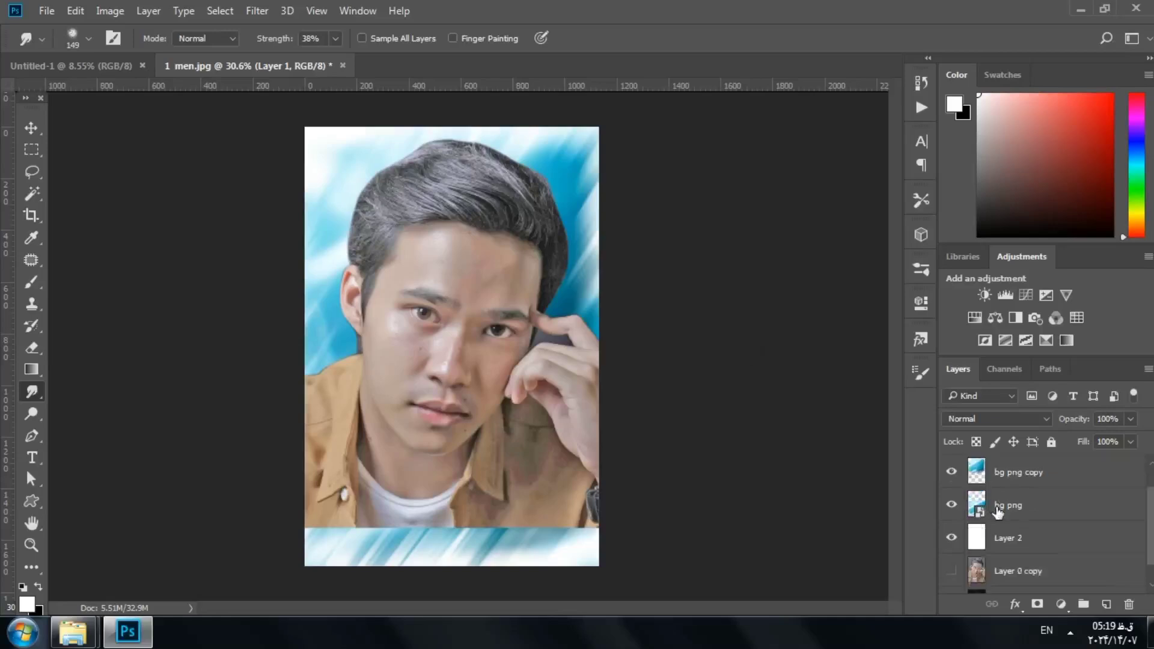
pyautogui.scroll(2, 998, 512)
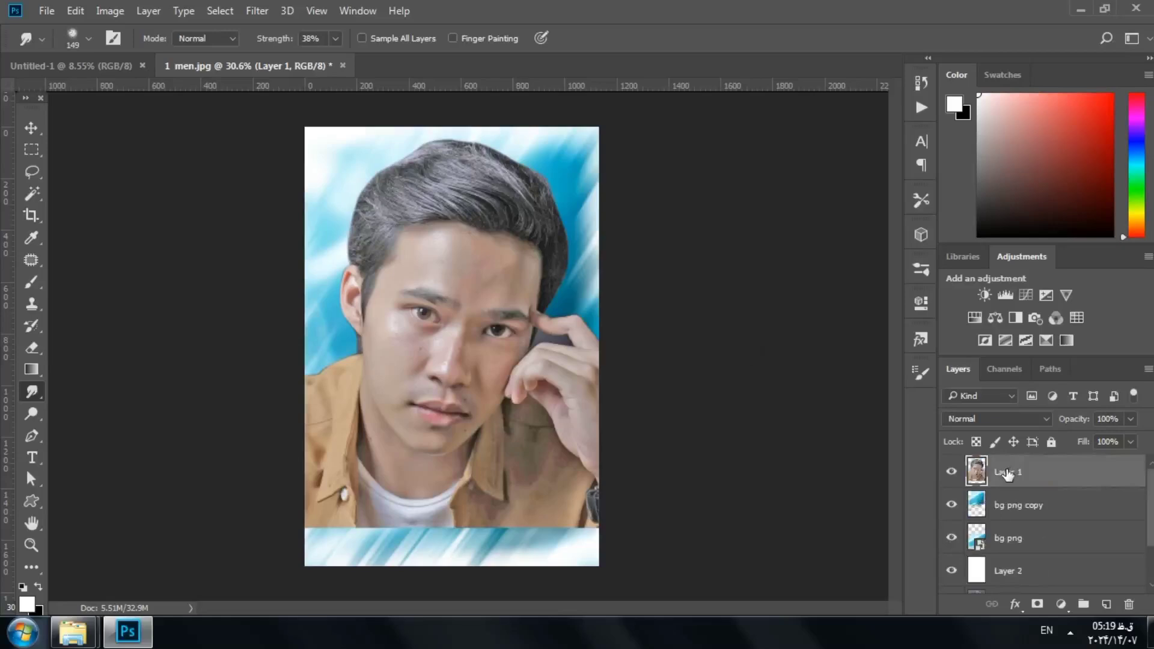
pyautogui.hotkey('ctrl', 'j')
pyautogui.click(951, 506)
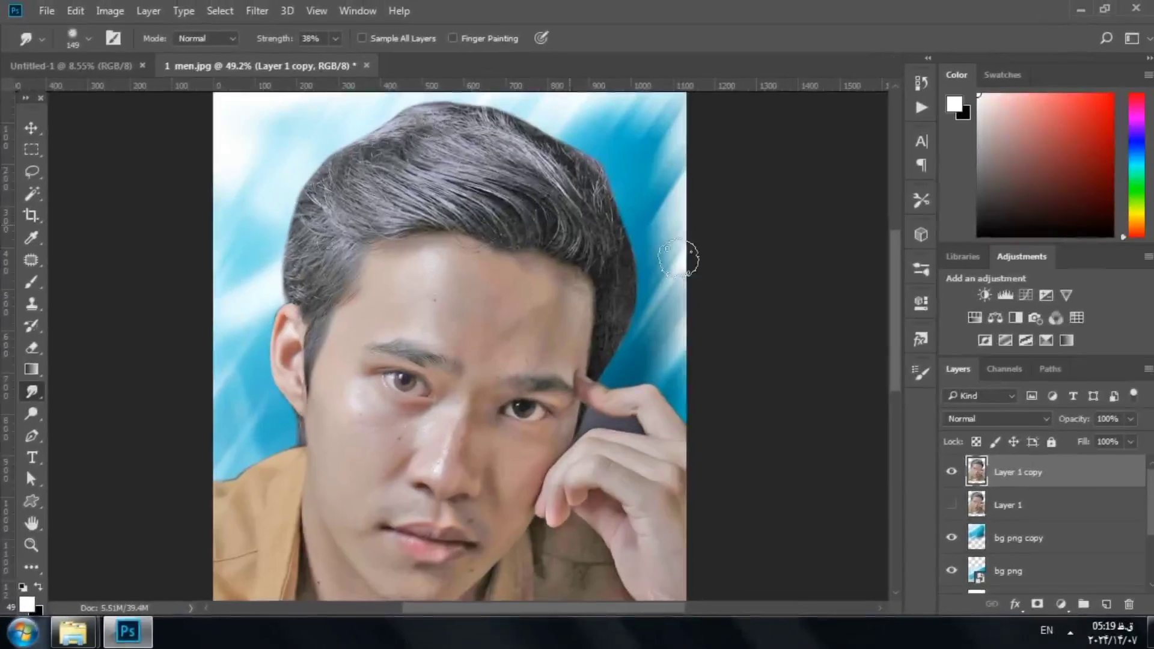
# - Smudge the man's front hair upward from the forehead hairline to the crown, following the direction of the strands
pyautogui.scroll(3, 896, 286)
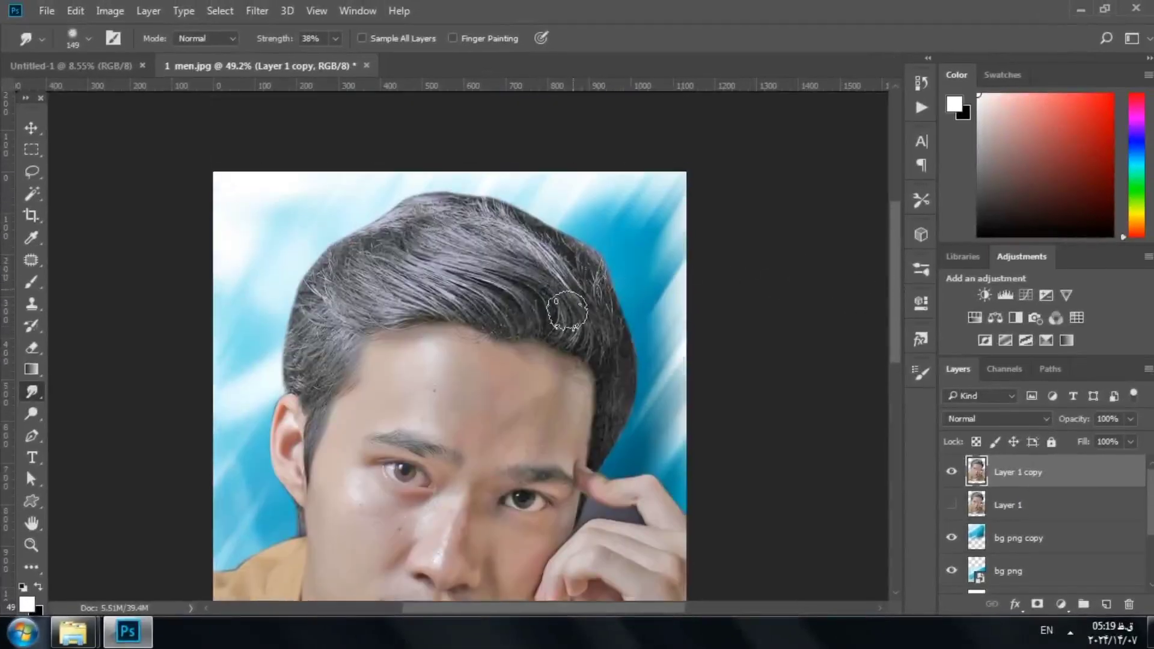
pyautogui.moveTo(580, 338)
pyautogui.mouseDown()
pyautogui.moveTo(555, 267)
pyautogui.moveTo(495, 227)
pyautogui.mouseUp()
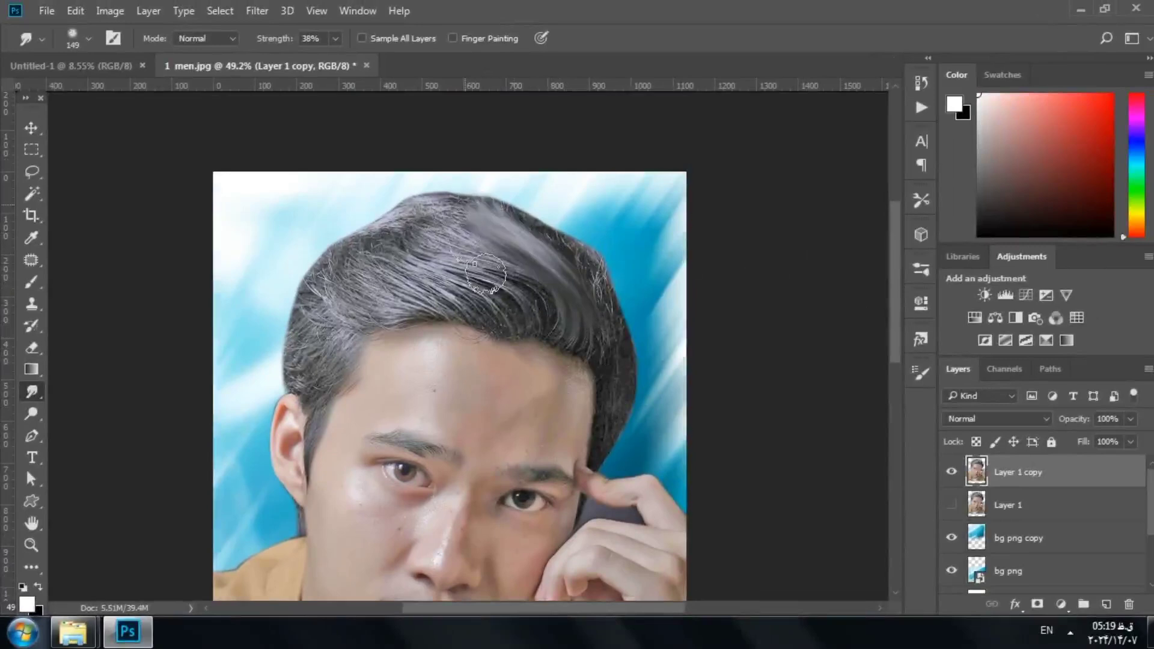
pyautogui.moveTo(533, 335)
pyautogui.mouseDown()
pyautogui.moveTo(538, 296)
pyautogui.moveTo(424, 208)
pyautogui.mouseUp()
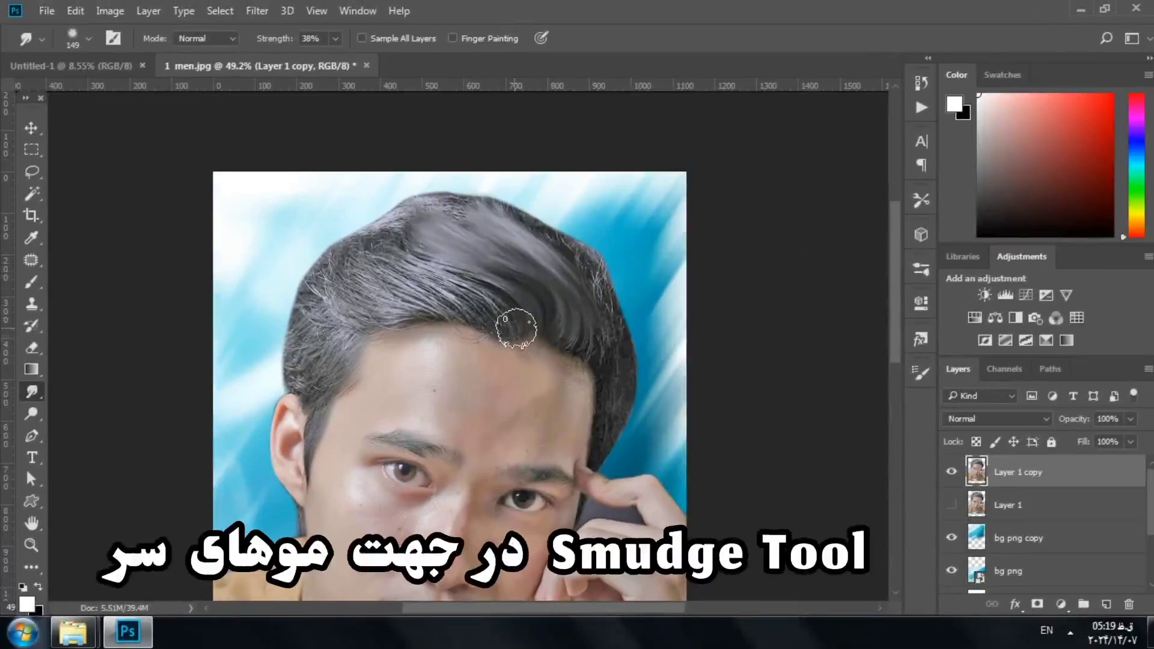
pyautogui.moveTo(507, 330)
pyautogui.mouseDown()
pyautogui.moveTo(499, 304)
pyautogui.moveTo(450, 286)
pyautogui.mouseUp()
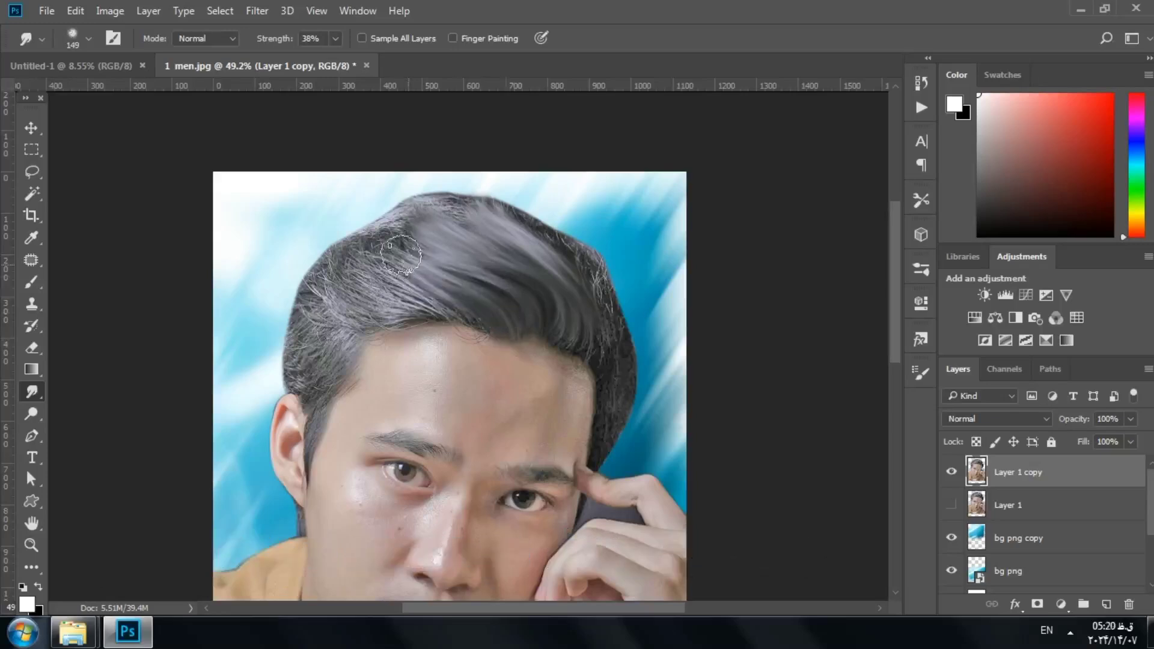
pyautogui.rightClick(443, 281)
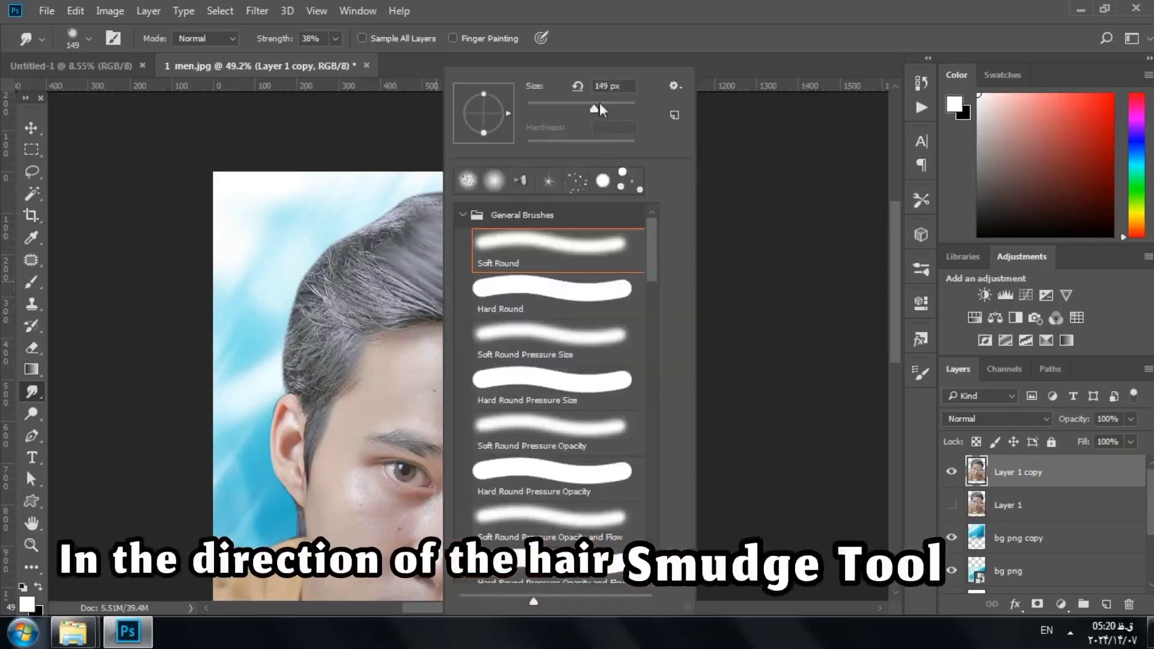
pyautogui.click(406, 306)
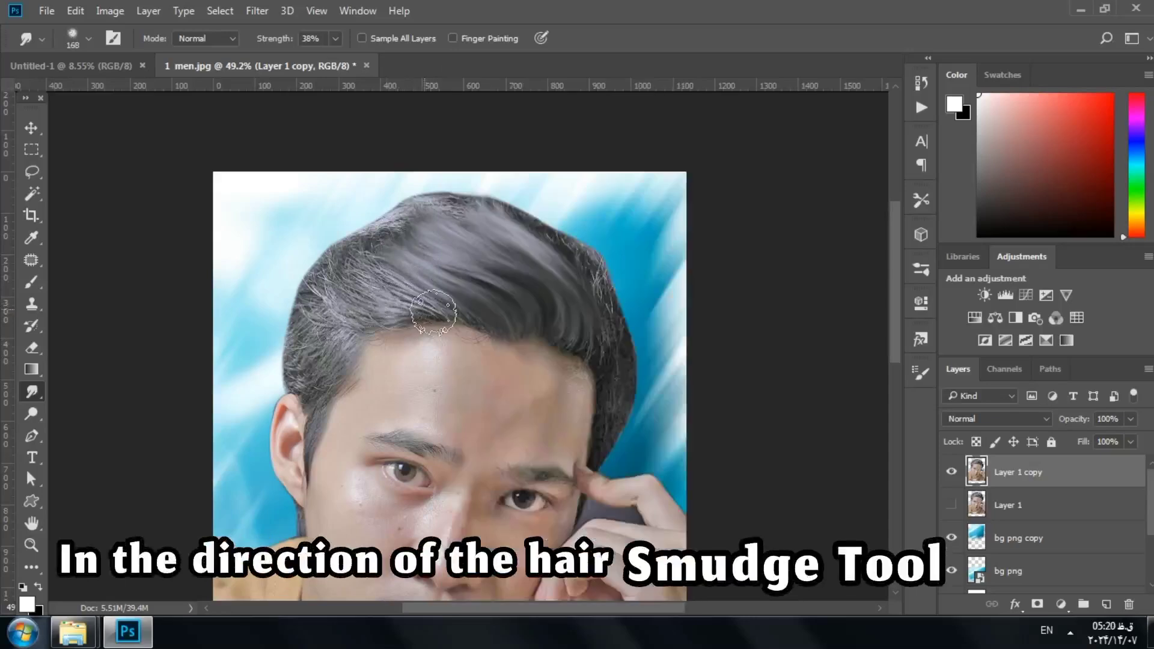
pyautogui.moveTo(432, 312)
pyautogui.mouseDown()
pyautogui.moveTo(360, 284)
pyautogui.moveTo(337, 248)
pyautogui.mouseUp()
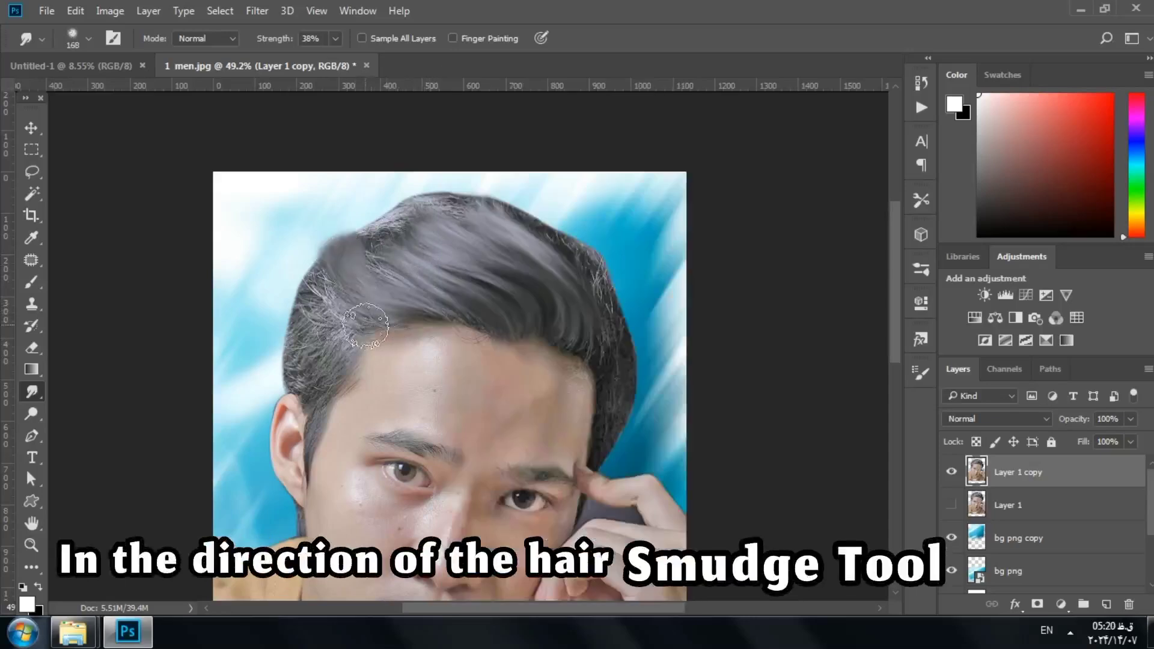
pyautogui.moveTo(365, 326); pyautogui.dragTo(303, 267)
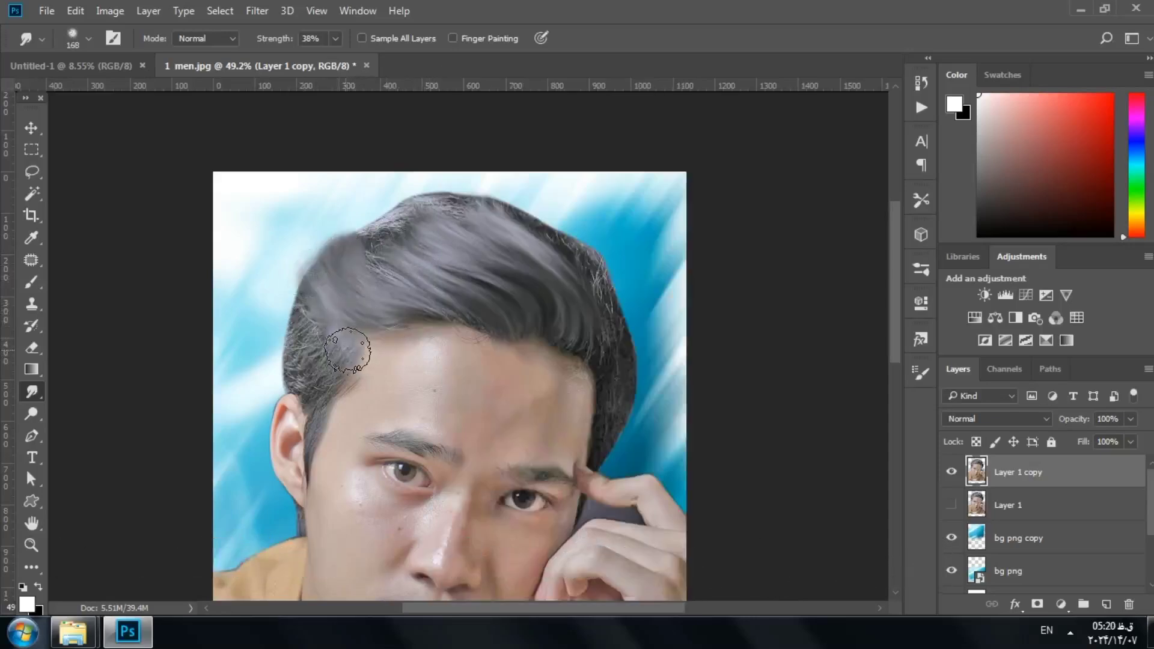
pyautogui.hotkey('ctrl', 'z')
pyautogui.hotkey('ctrl', 'z')
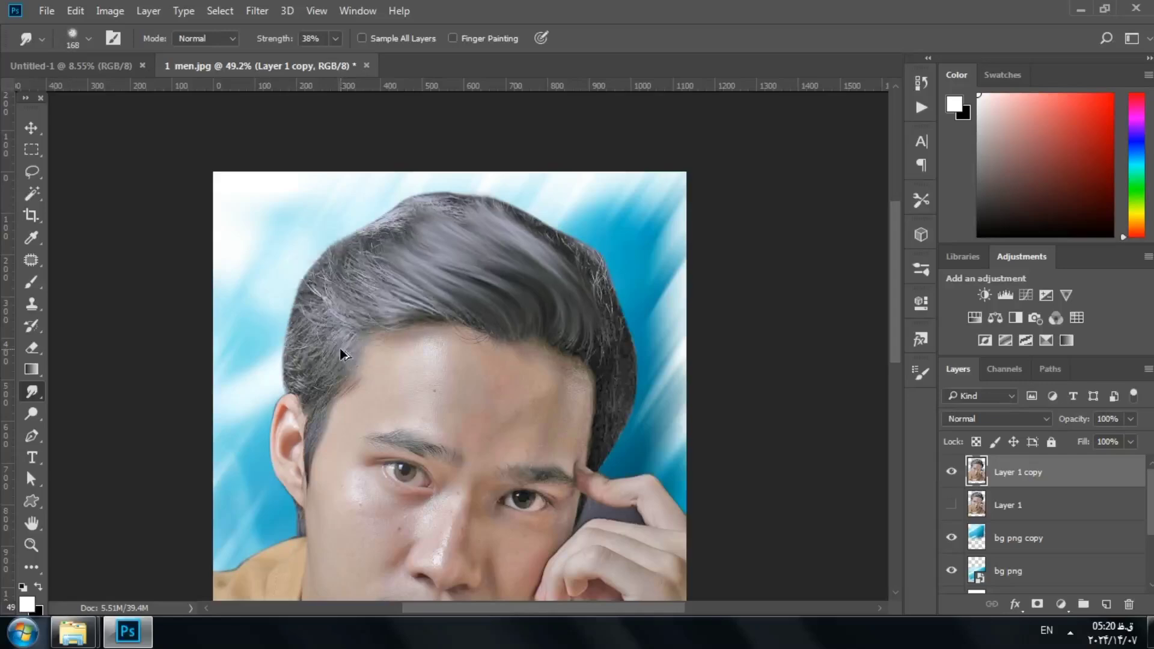
# - Smudge the side hair above the visible ear with a 127 px brush and its upper outline with a 97 px brush
pyautogui.rightClick(442, 283)
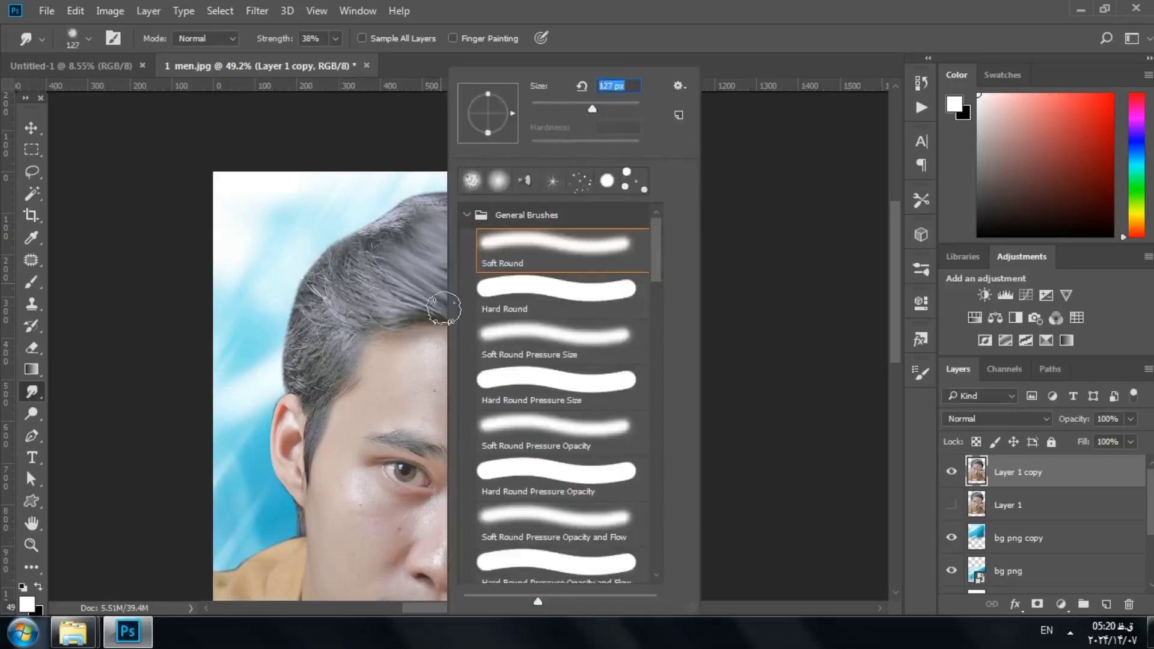
pyautogui.press('Return')
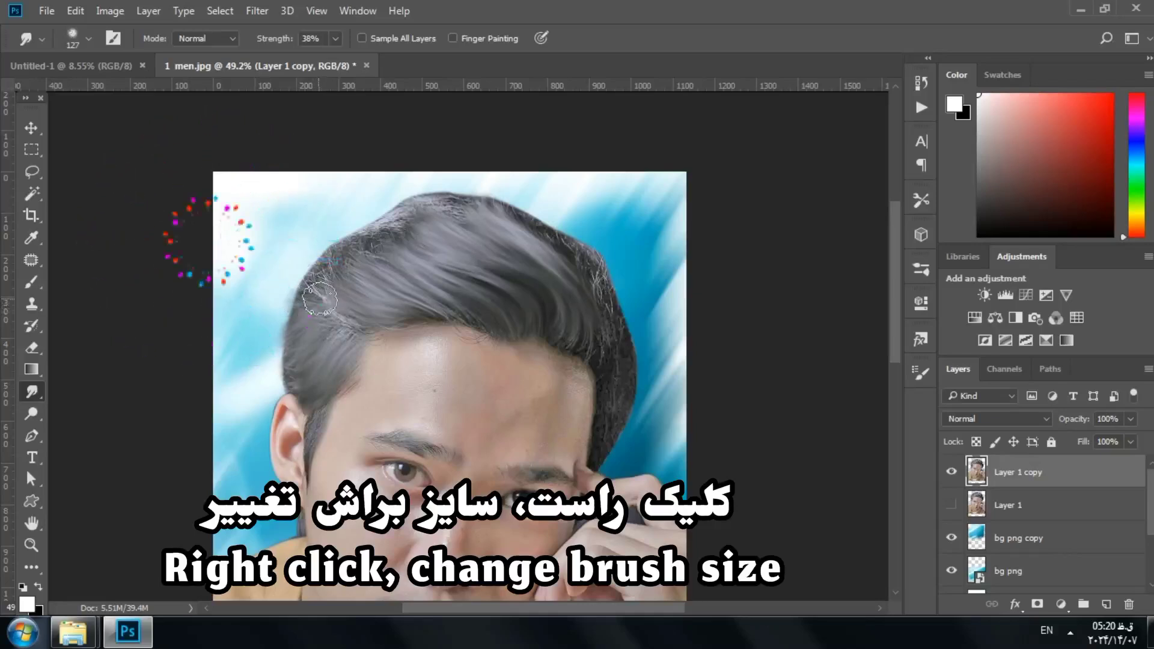
pyautogui.rightClick(368, 360)
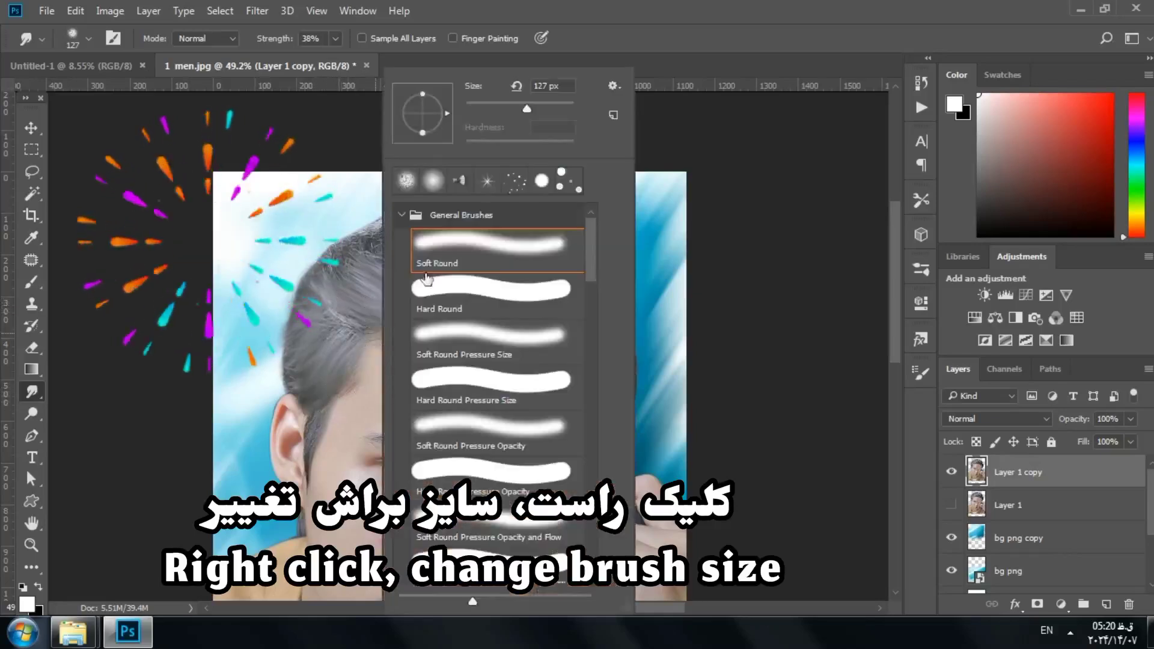
pyautogui.click(507, 104)
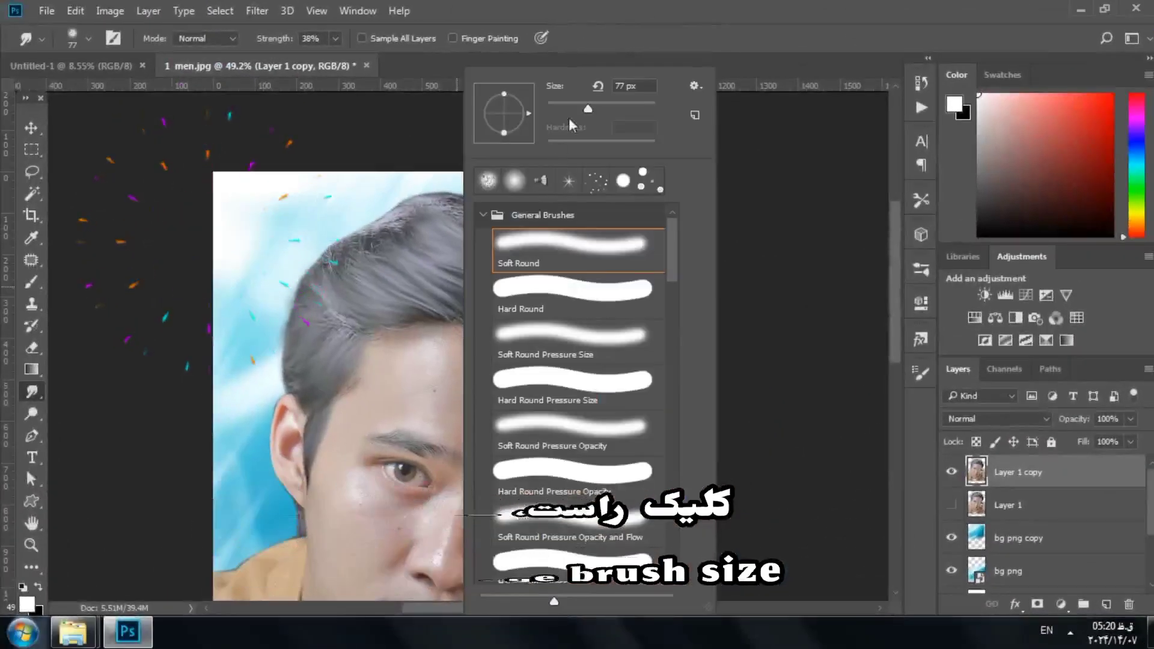
pyautogui.doubleClick(625, 86)
pyautogui.write('97')
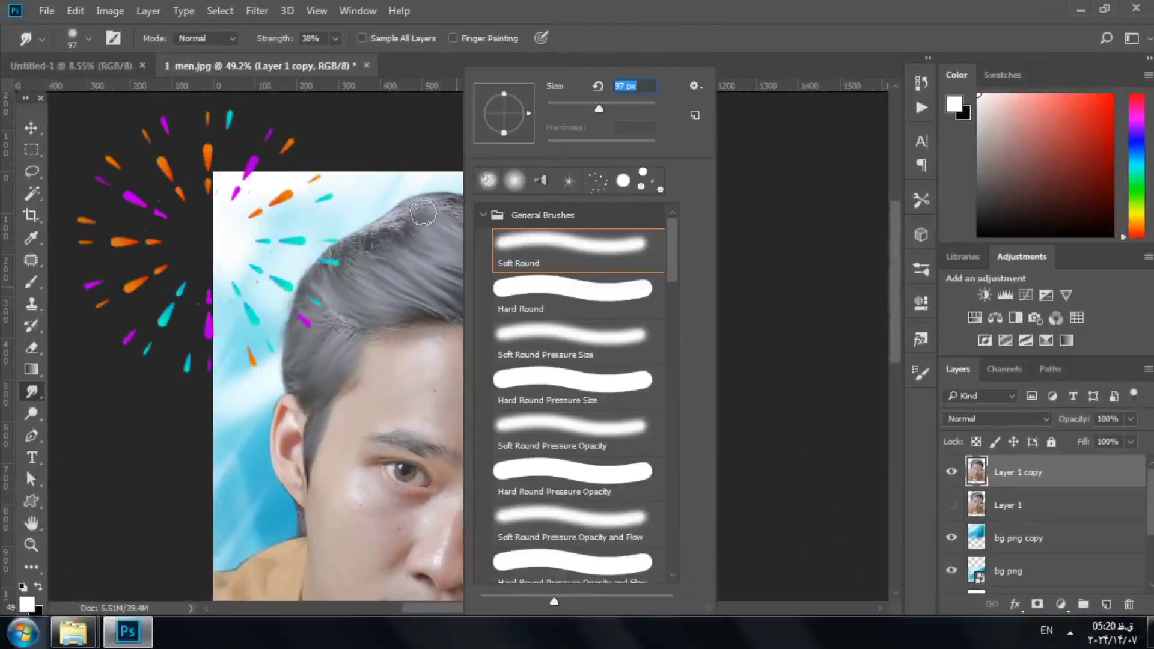
pyautogui.press('Return')
pyautogui.moveTo(396, 232)
pyautogui.mouseDown()
pyautogui.moveTo(353, 257)
pyautogui.moveTo(345, 239)
pyautogui.mouseUp()
# - Smudge the remaining fine strands at the temple, along the crown and over the darker far side of the hair
pyautogui.scroll(3, 337, 222)
pyautogui.scroll(1, 336, 223)
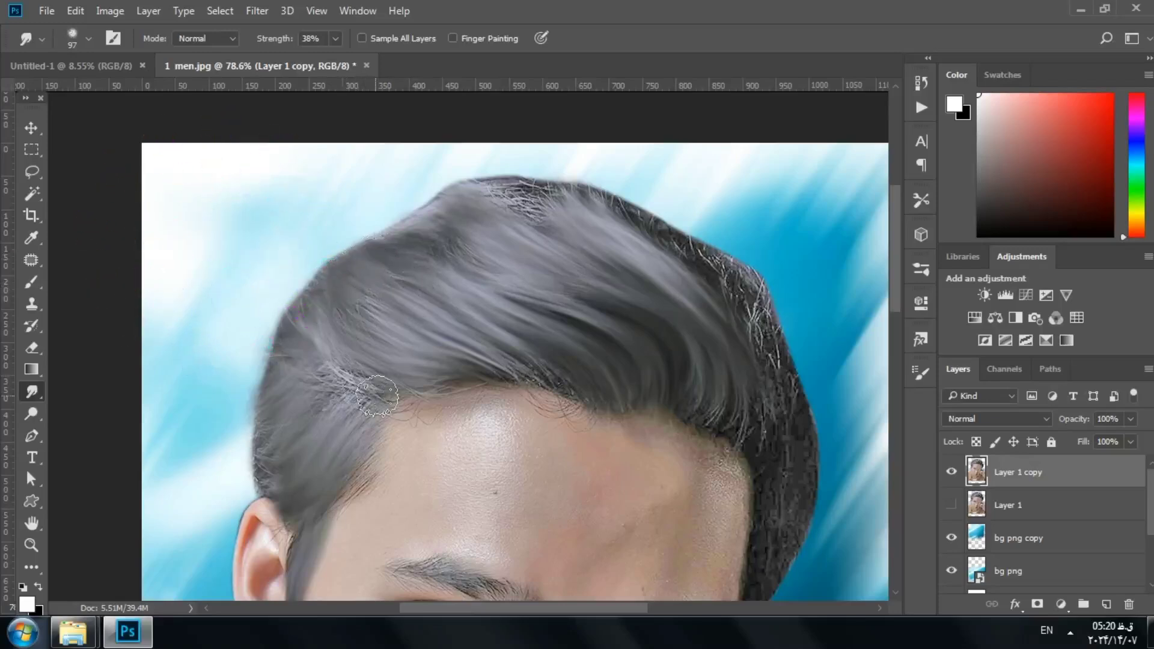
pyautogui.moveTo(399, 397)
pyautogui.mouseDown()
pyautogui.moveTo(326, 359)
pyautogui.moveTo(359, 405)
pyautogui.moveTo(289, 399)
pyautogui.mouseUp()
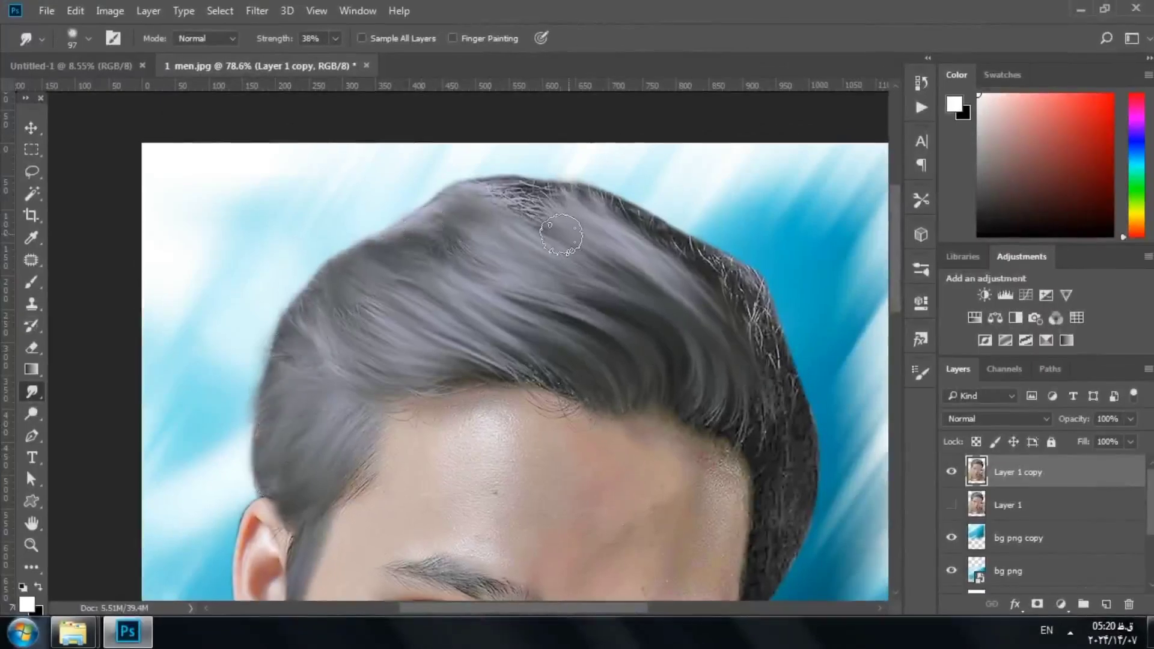
pyautogui.moveTo(496, 192)
pyautogui.mouseDown()
pyautogui.moveTo(525, 213)
pyautogui.moveTo(555, 204)
pyautogui.moveTo(531, 196)
pyautogui.mouseUp()
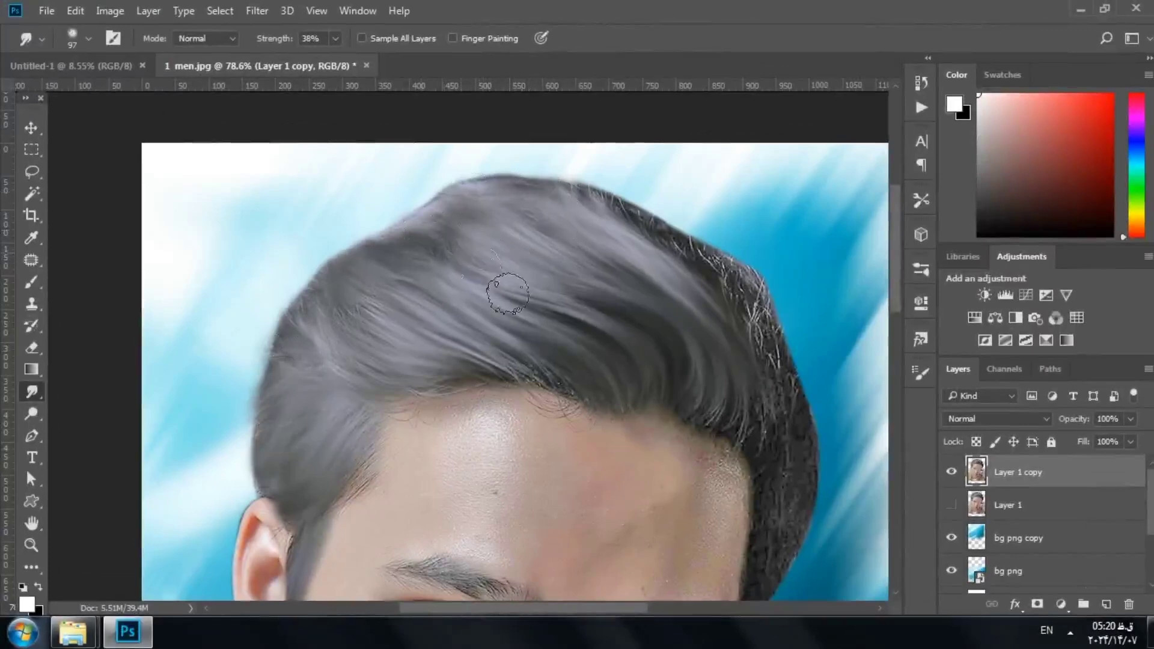
pyautogui.moveTo(574, 376); pyautogui.dragTo(632, 411)
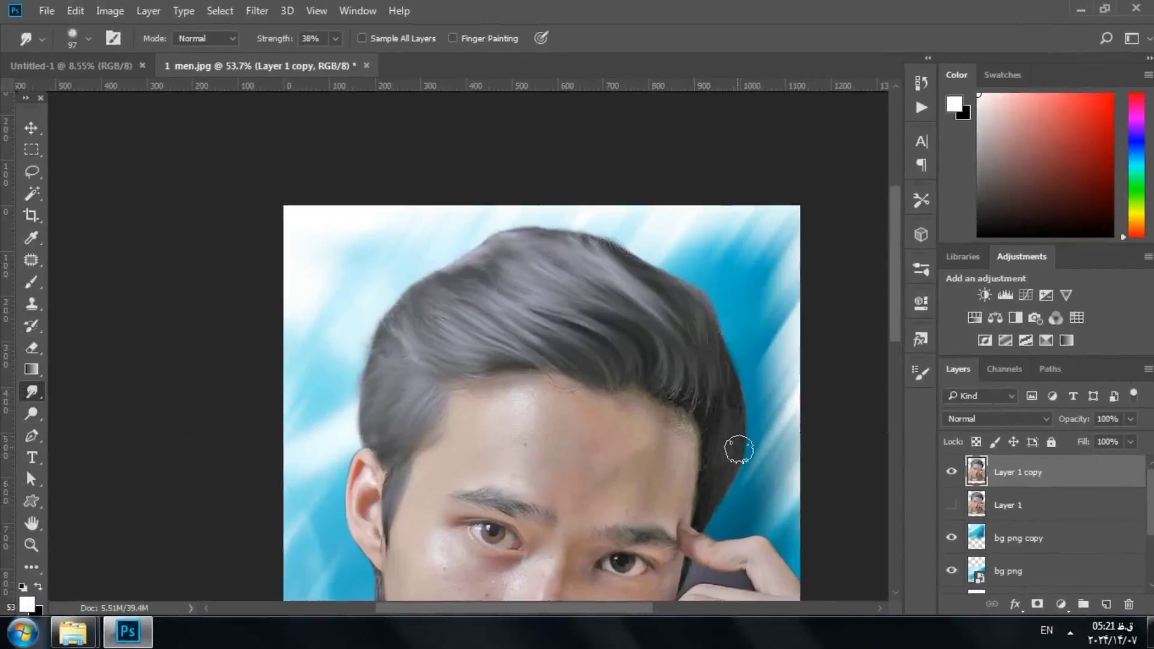
pyautogui.scroll(3, 716, 419)
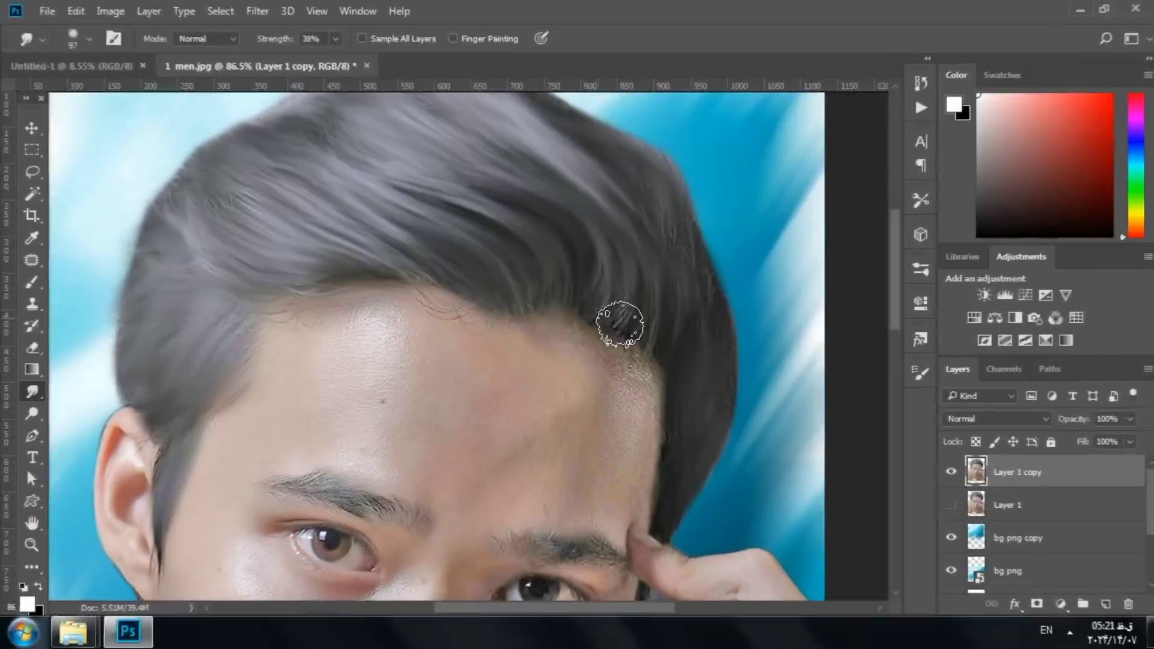
pyautogui.moveTo(601, 269); pyautogui.dragTo(566, 319)
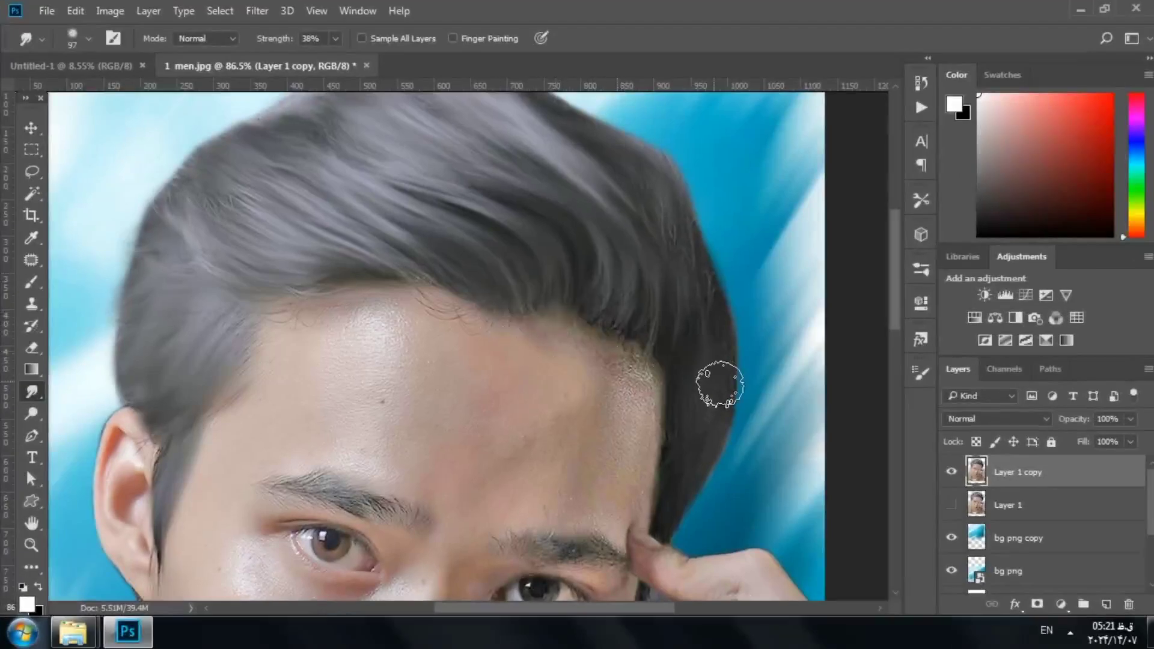
# - Set the Smudge brush to 47 px and smooth the narrow hair edges beside the far eye and raised finger
pyautogui.moveTo(895, 308); pyautogui.dragTo(898, 264)
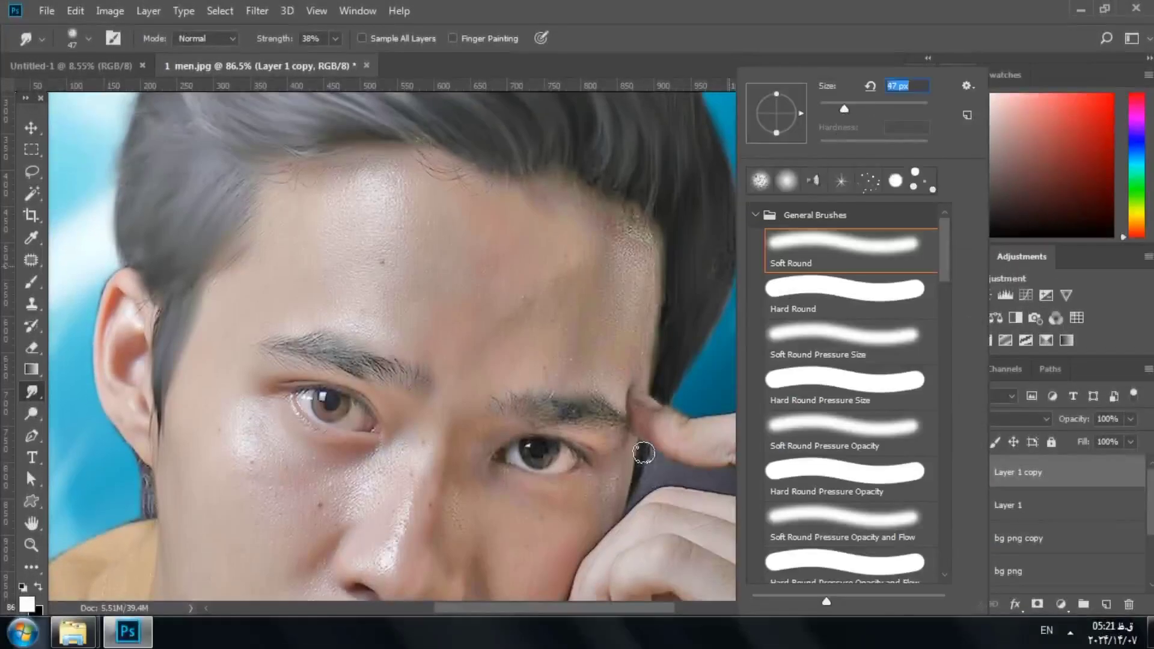
pyautogui.moveTo(644, 453); pyautogui.dragTo(644, 469)
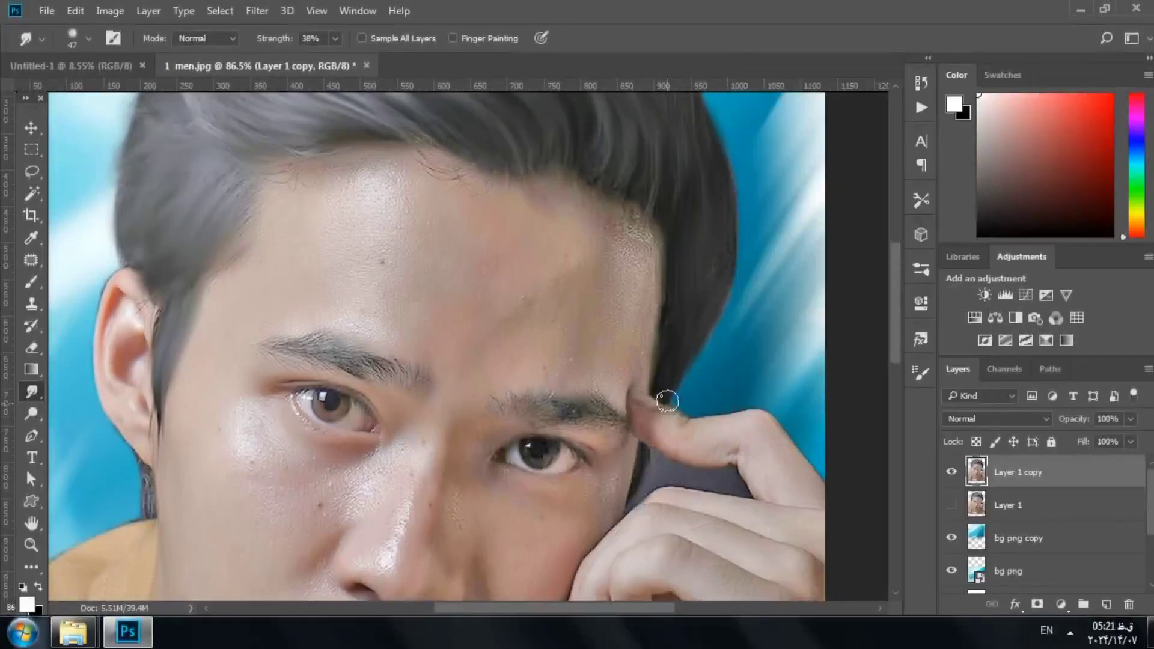
pyautogui.scroll(4, 668, 488)
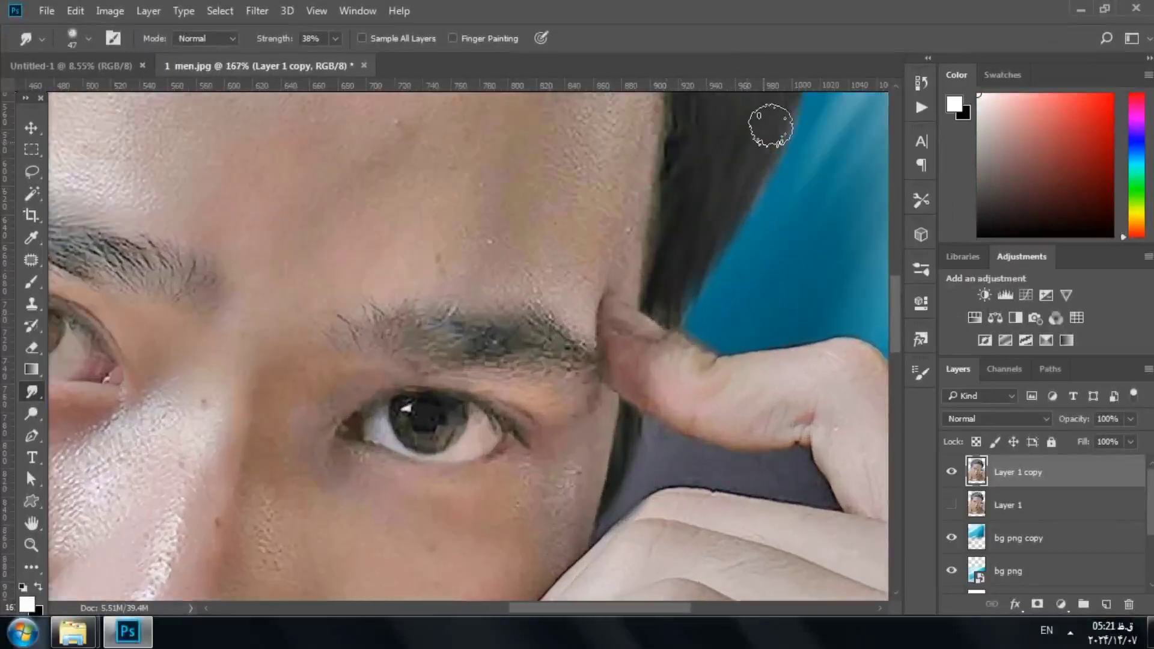
pyautogui.scroll(-2, 763, 454)
pyautogui.scroll(-2, 774, 442)
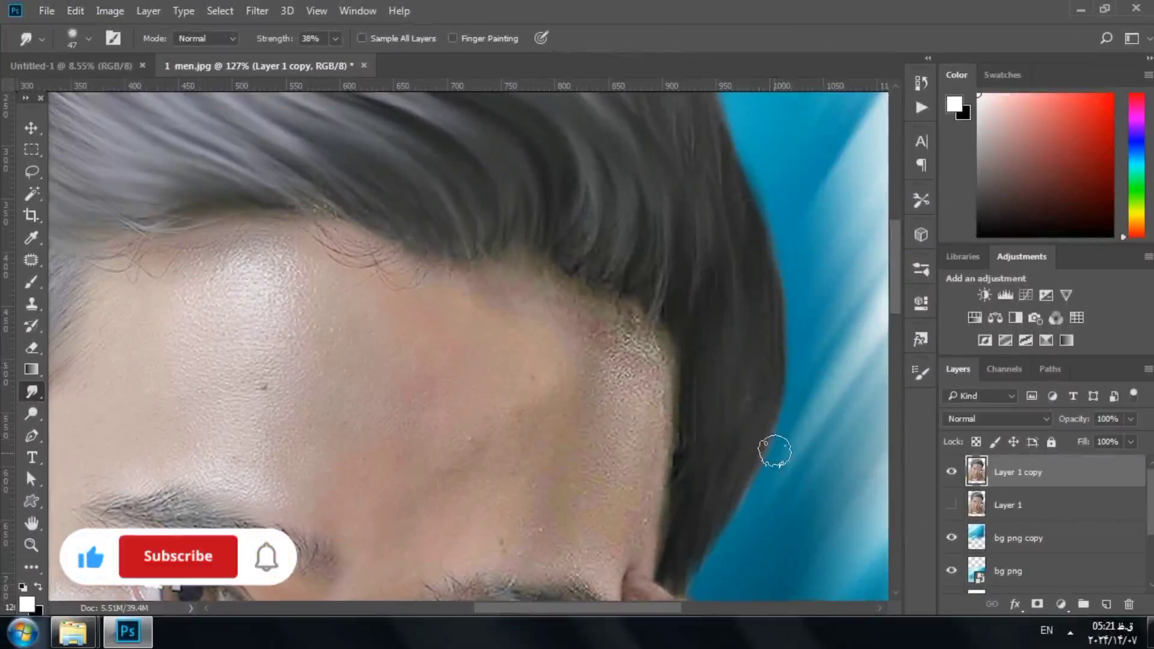
pyautogui.scroll(-3, 793, 494)
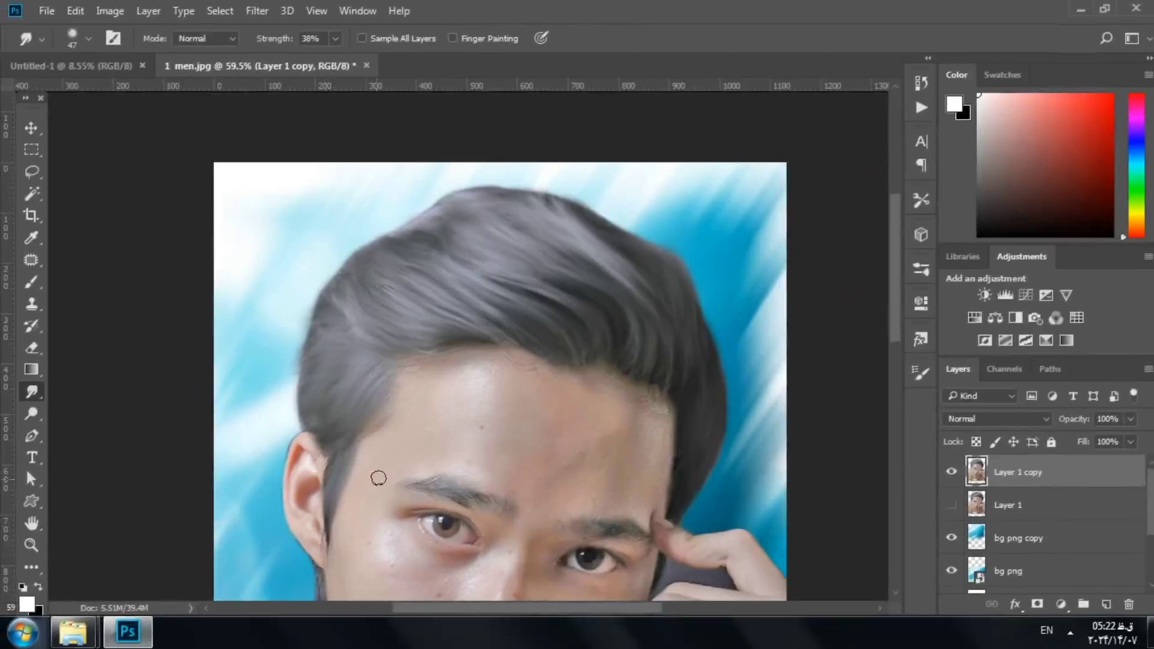
# - Enlarge the Smudge brush to 97 px and blend the stray hairs along the forehead hairline
pyautogui.rightClick(594, 368)
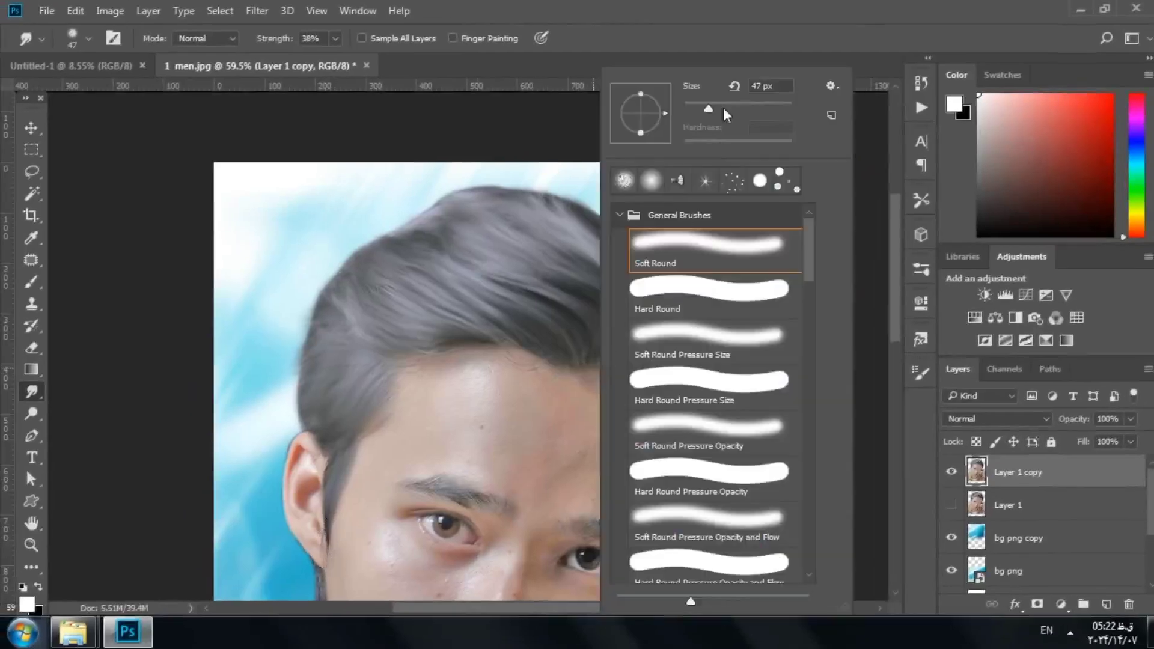
pyautogui.click(529, 365)
pyautogui.scroll(3, 590, 382)
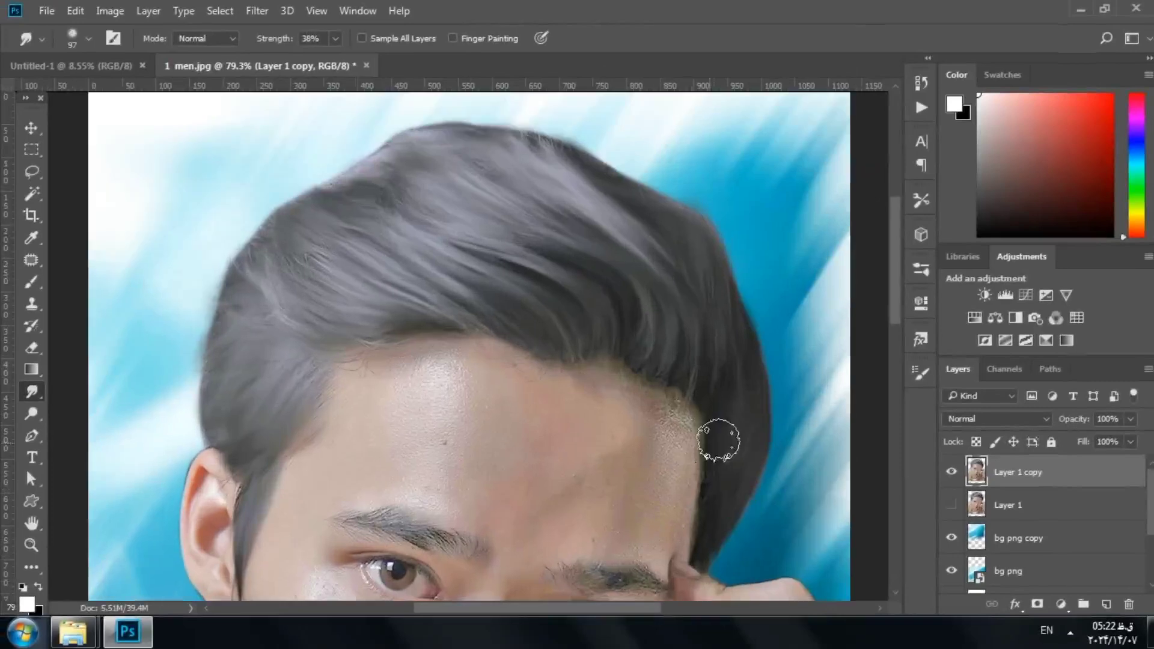
pyautogui.moveTo(688, 388); pyautogui.dragTo(629, 365)
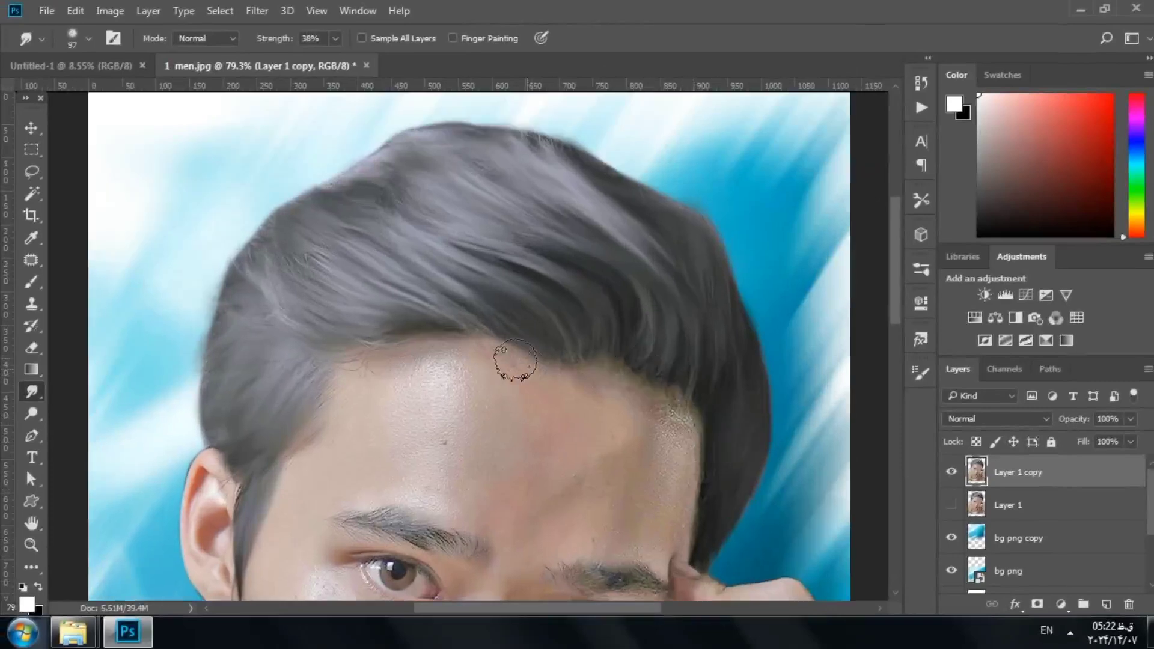
pyautogui.moveTo(516, 361); pyautogui.dragTo(358, 368)
pyautogui.scroll(-2, 490, 295)
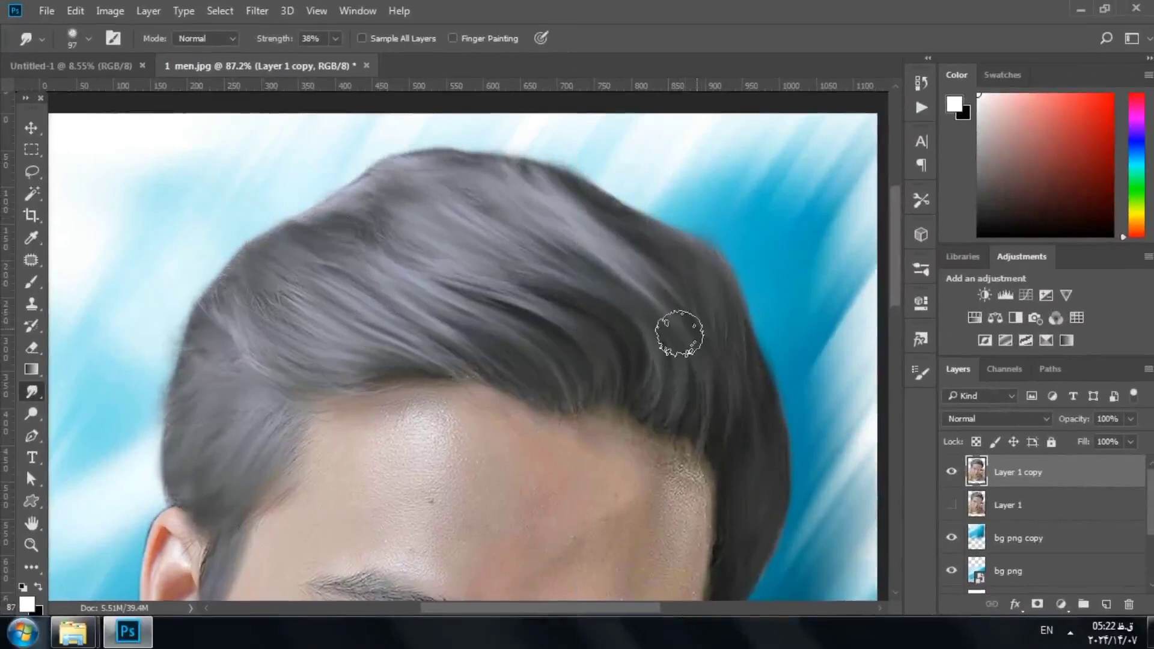
pyautogui.scroll(-5, 661, 322)
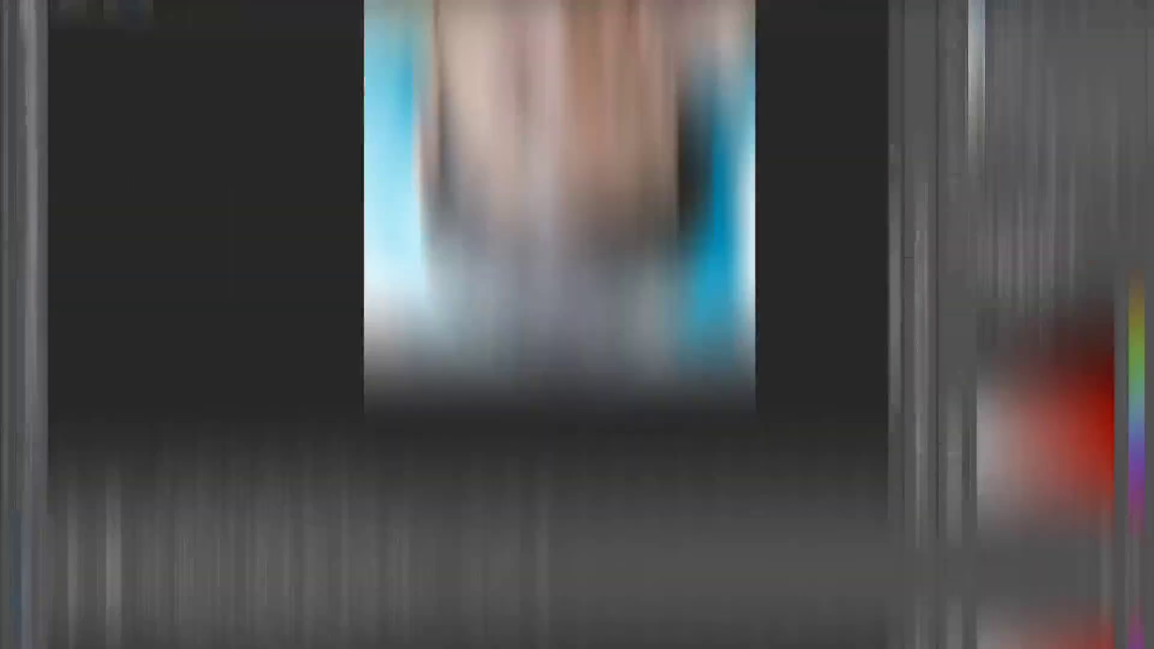
pyautogui.scroll(2, 461, 182)
pyautogui.scroll(1, 461, 182)
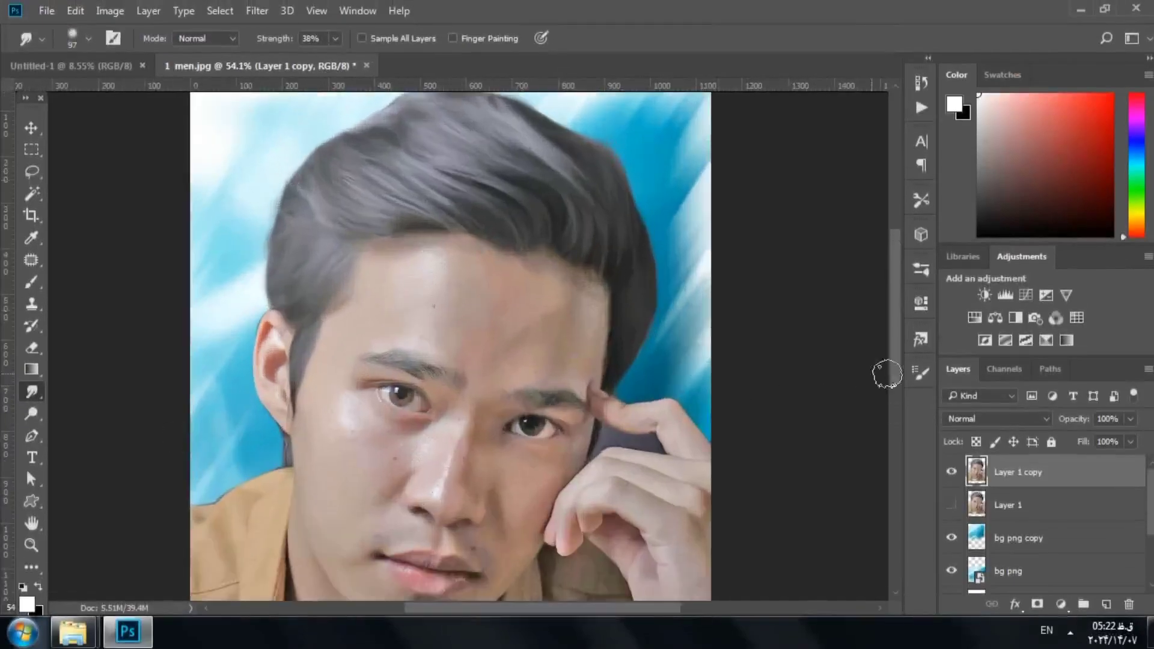
pyautogui.scroll(3, 564, 330)
pyautogui.scroll(2, 457, 263)
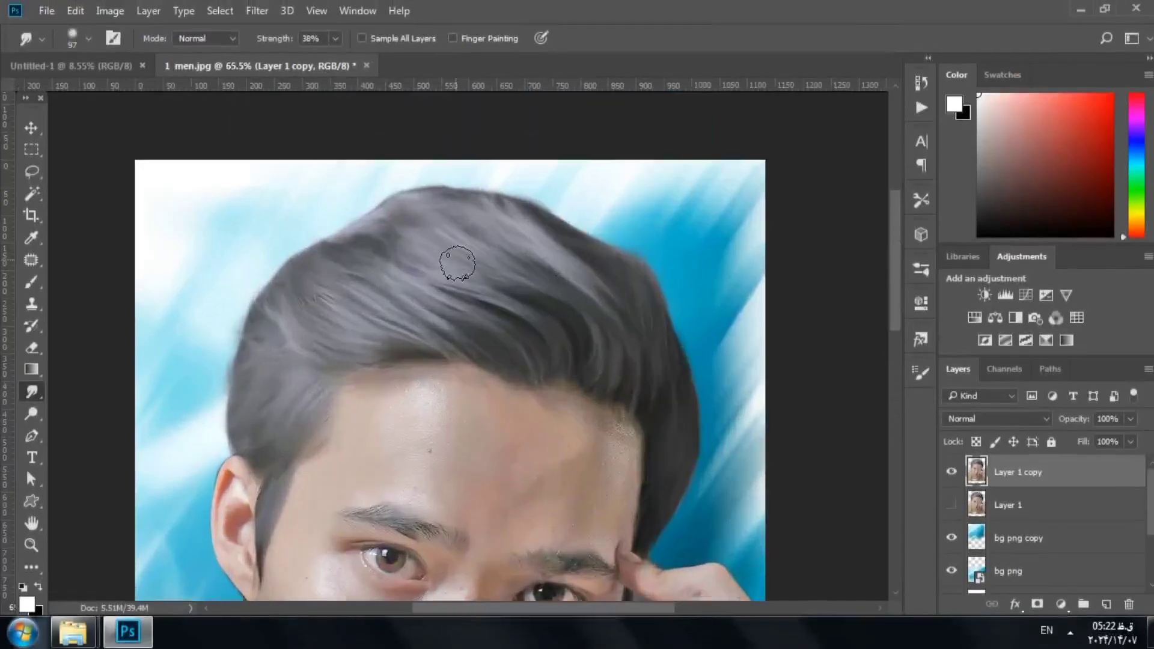
# - Set up a Round Fan bristle brush for hair strands at 21 px with 12% bristles and 83% stiffness
pyautogui.click(34, 135)
pyautogui.click(33, 280)
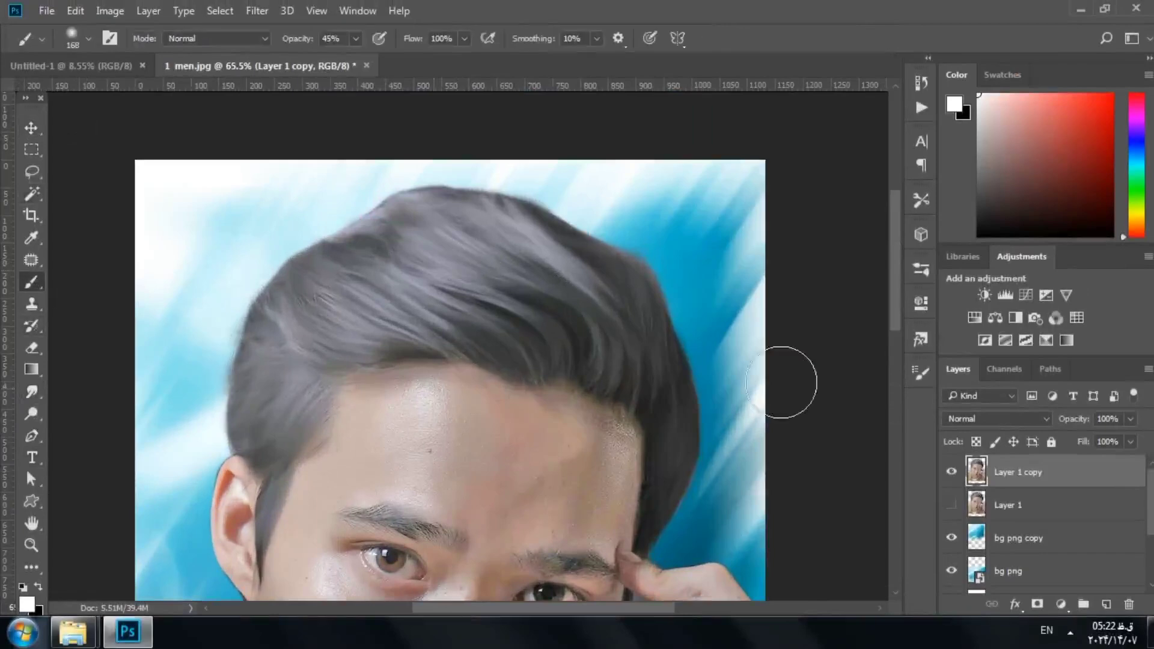
pyautogui.click(923, 371)
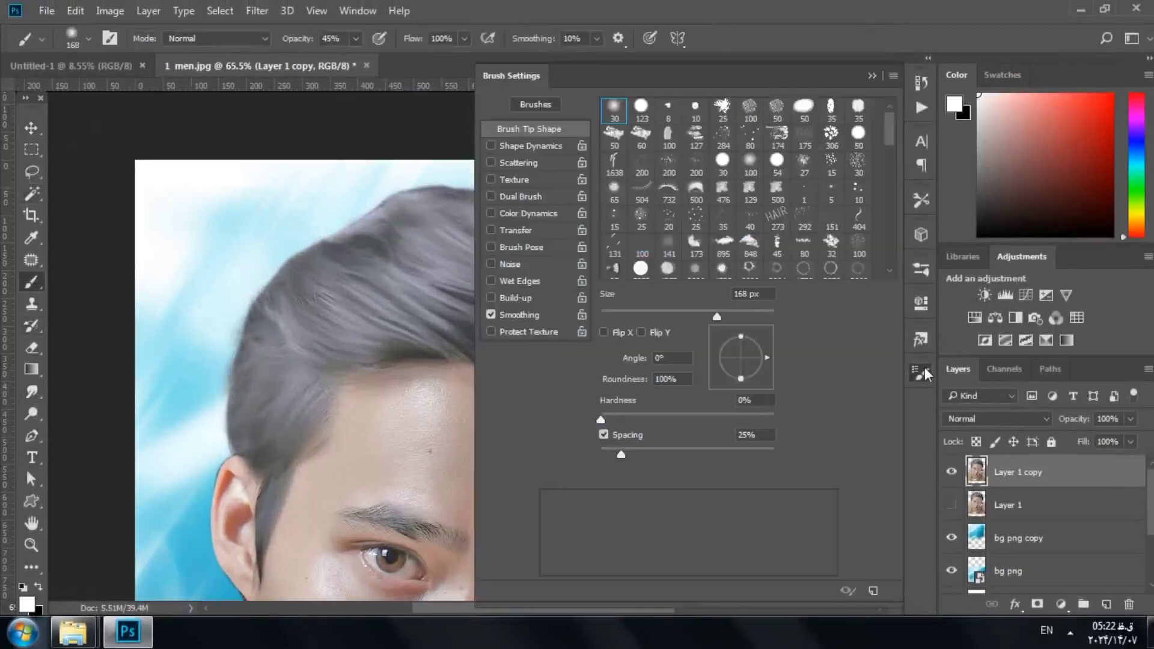
pyautogui.click(616, 269)
pyautogui.moveTo(697, 369); pyautogui.dragTo(668, 368)
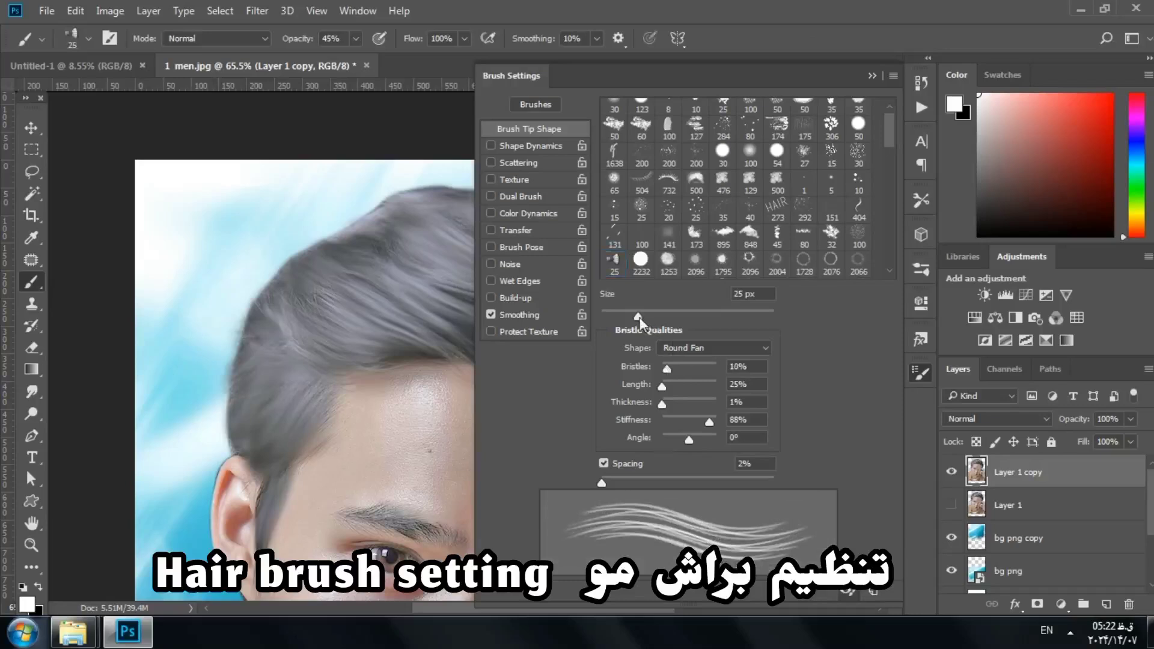
pyautogui.moveTo(639, 318); pyautogui.dragTo(632, 316)
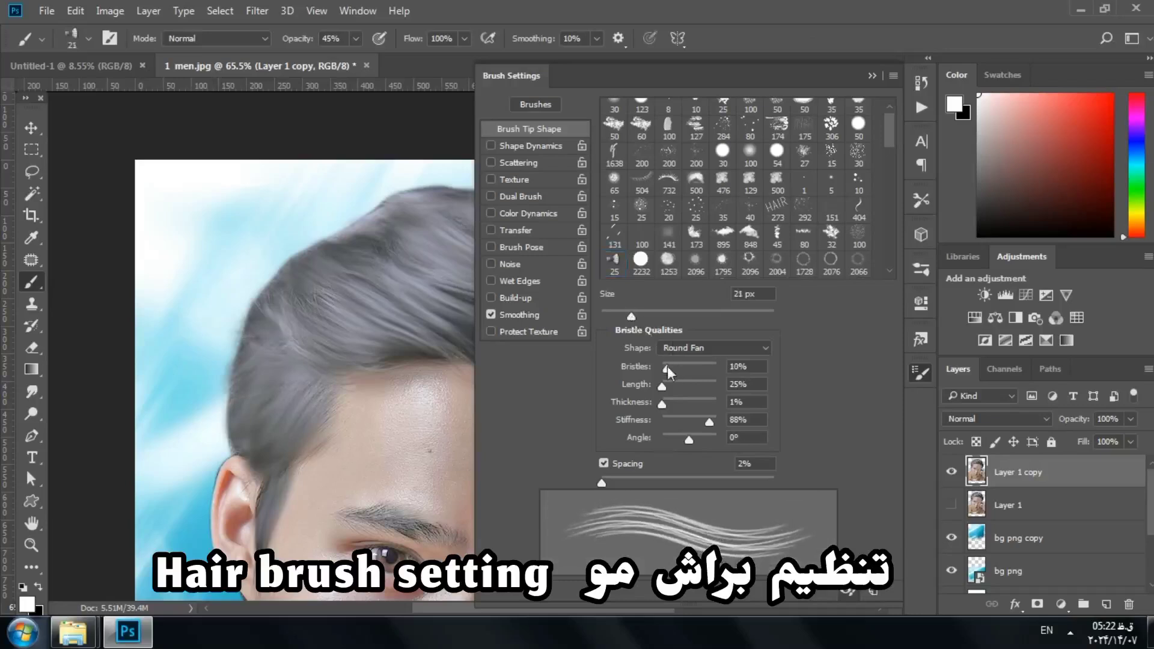
pyautogui.moveTo(667, 366); pyautogui.dragTo(669, 366)
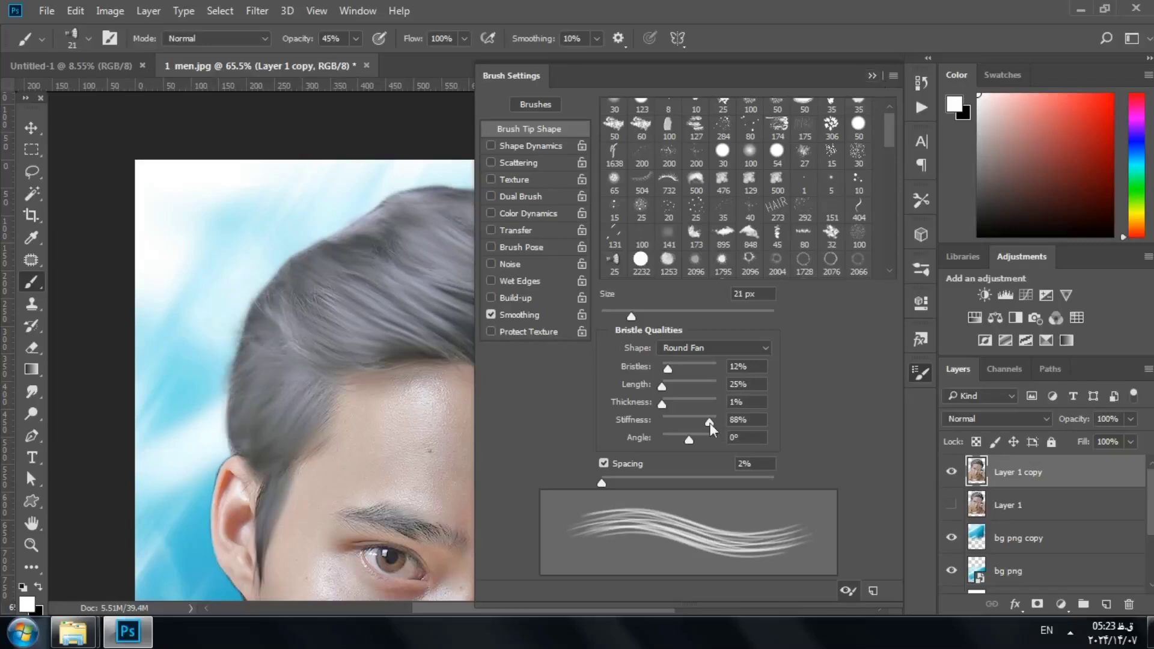
pyautogui.moveTo(709, 423); pyautogui.dragTo(707, 422)
pyautogui.click(872, 77)
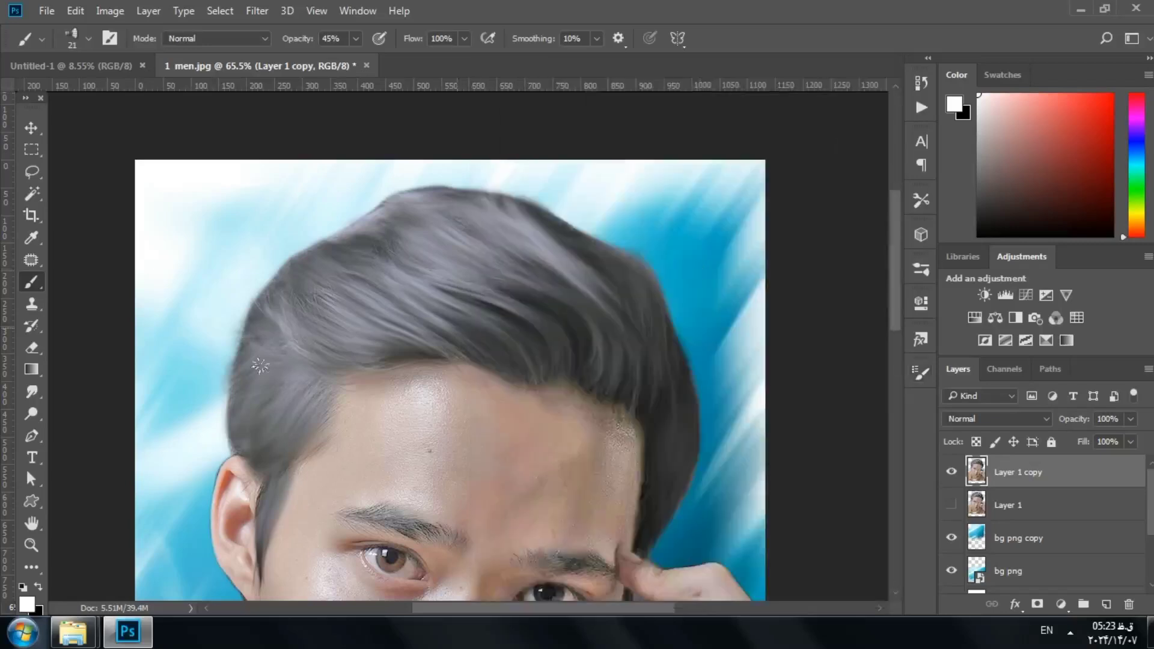
# - Make black the foreground color and add a new empty layer above Layer 1 copy
pyautogui.click(38, 588)
pyautogui.click(27, 603)
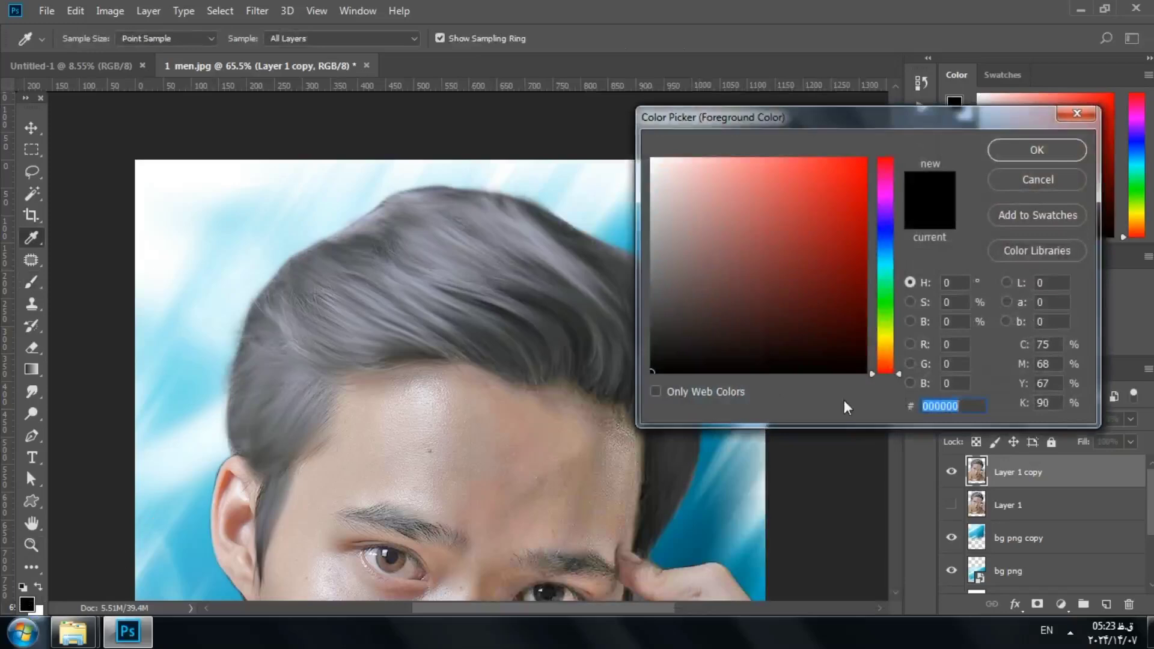
pyautogui.moveTo(1025, 344); pyautogui.dragTo(1042, 403)
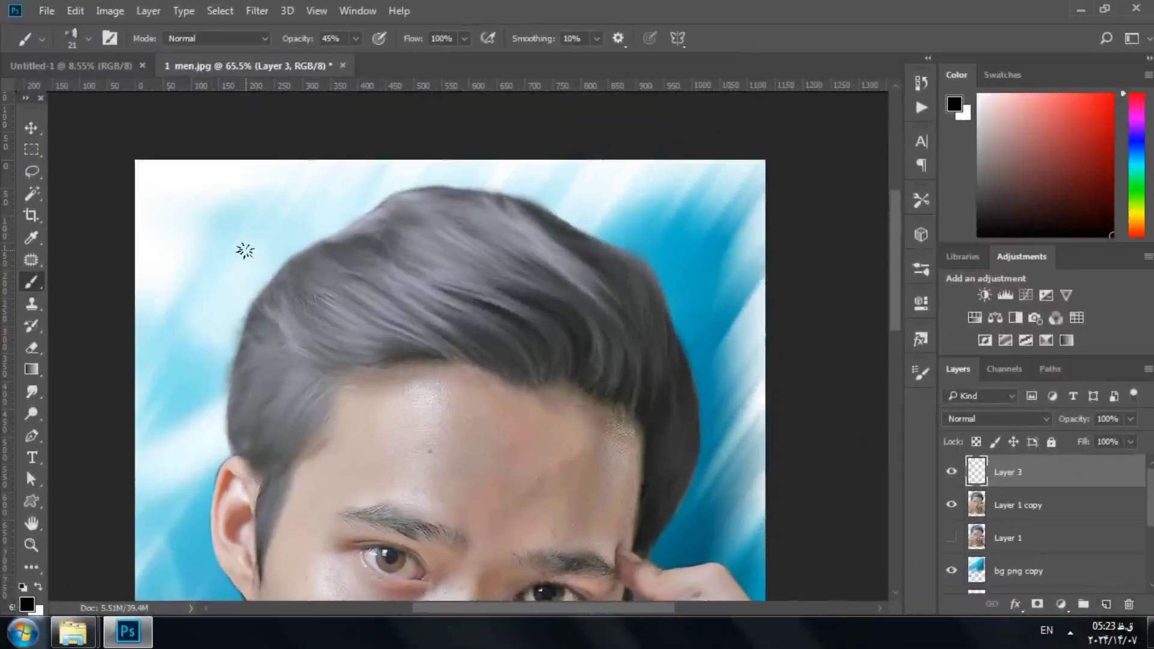
# - Draw a curved Pen path along the hair flow from the front hairline up to the crown
pyautogui.click(33, 437)
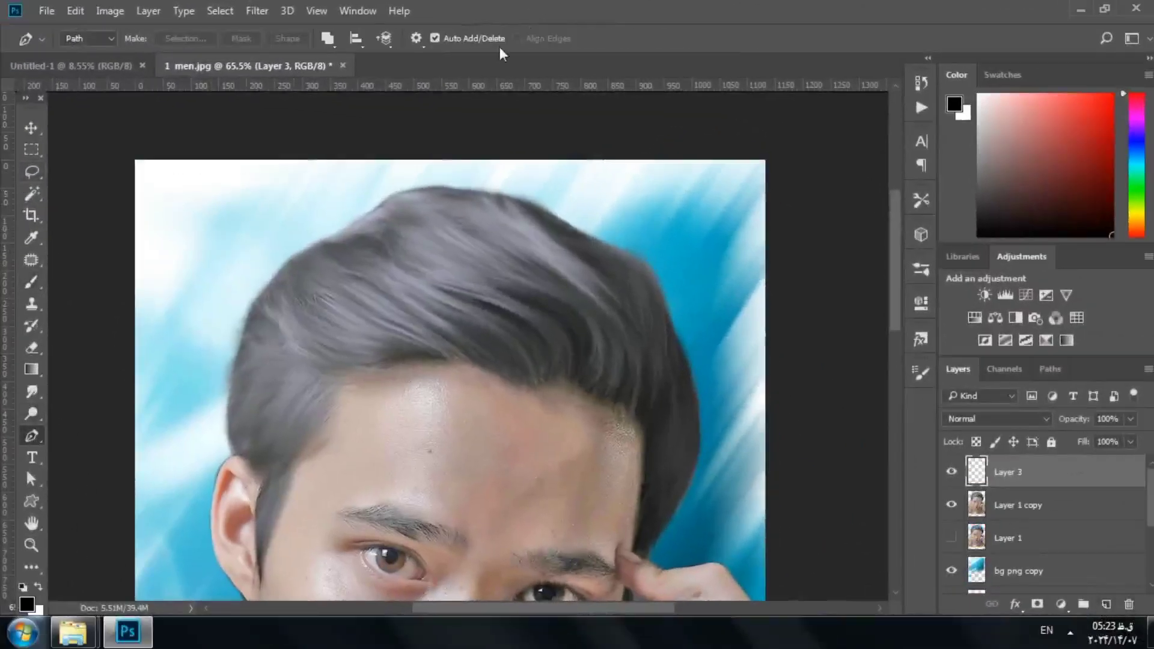
pyautogui.moveTo(535, 7)
pyautogui.click(572, 373)
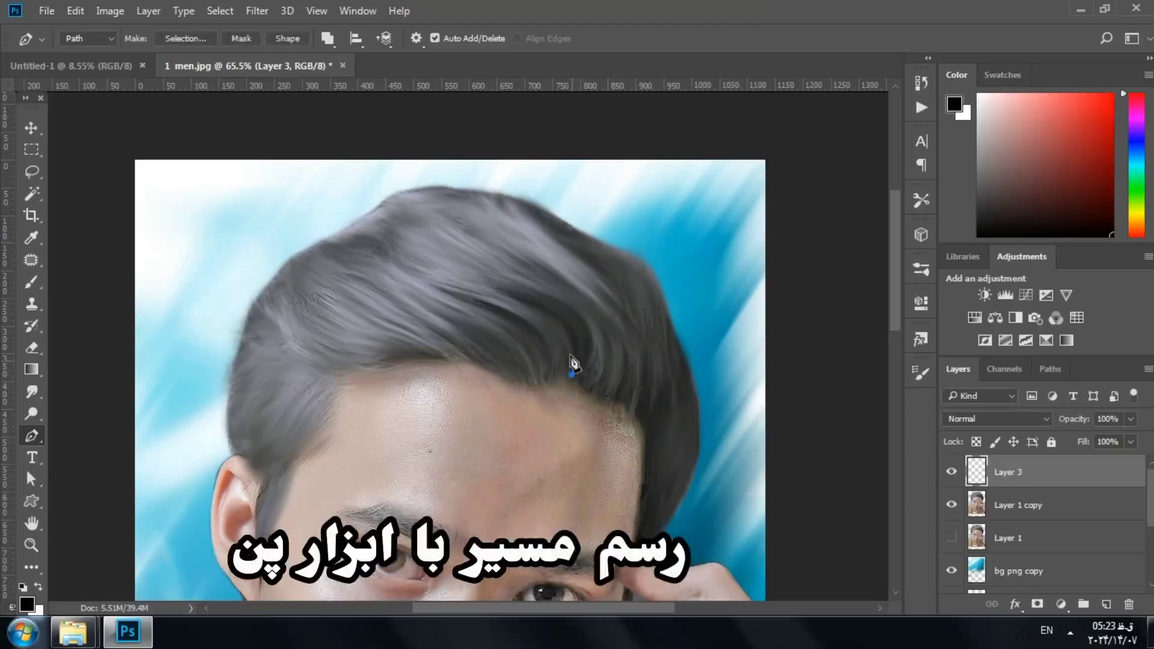
pyautogui.moveTo(533, 302); pyautogui.dragTo(479, 299)
pyautogui.moveTo(398, 229); pyautogui.dragTo(393, 215)
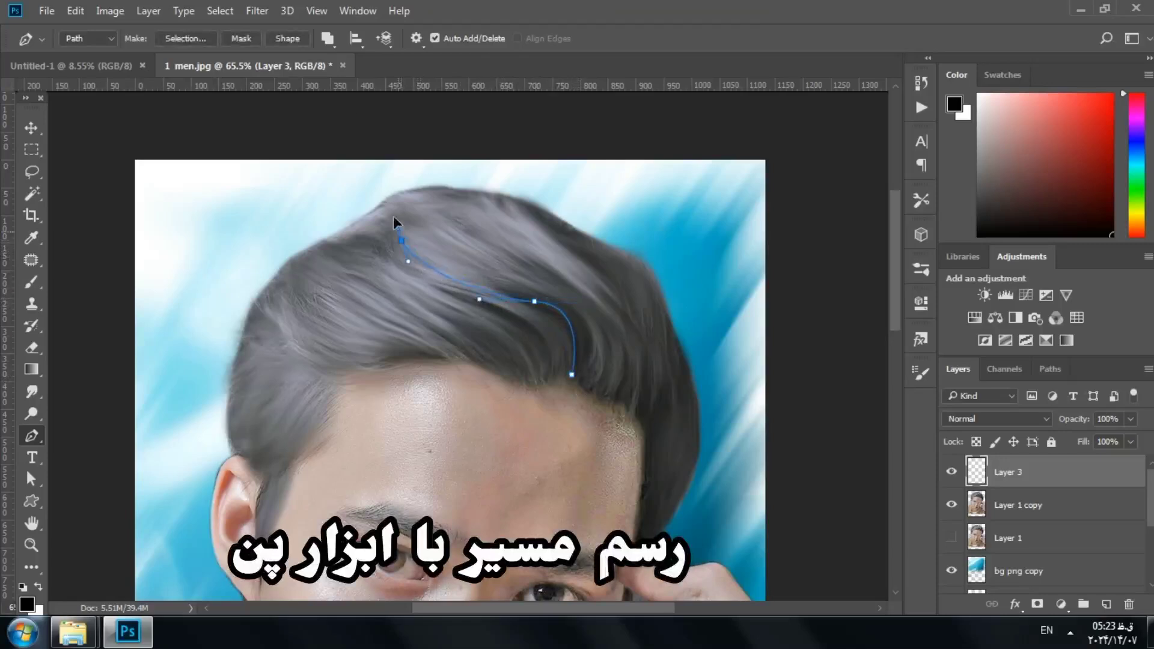
# - Stroke the first strand path using the Brush with Simulate Pressure enabled, and delete the path
pyautogui.rightClick(480, 300)
pyautogui.click(524, 318)
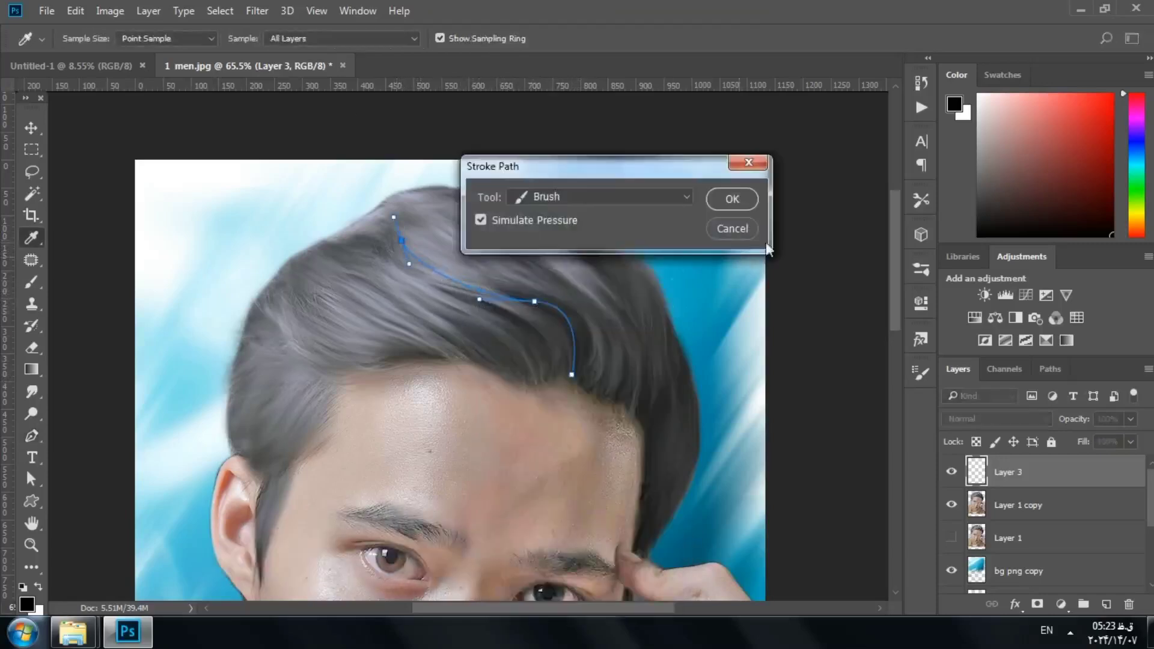
pyautogui.click(731, 199)
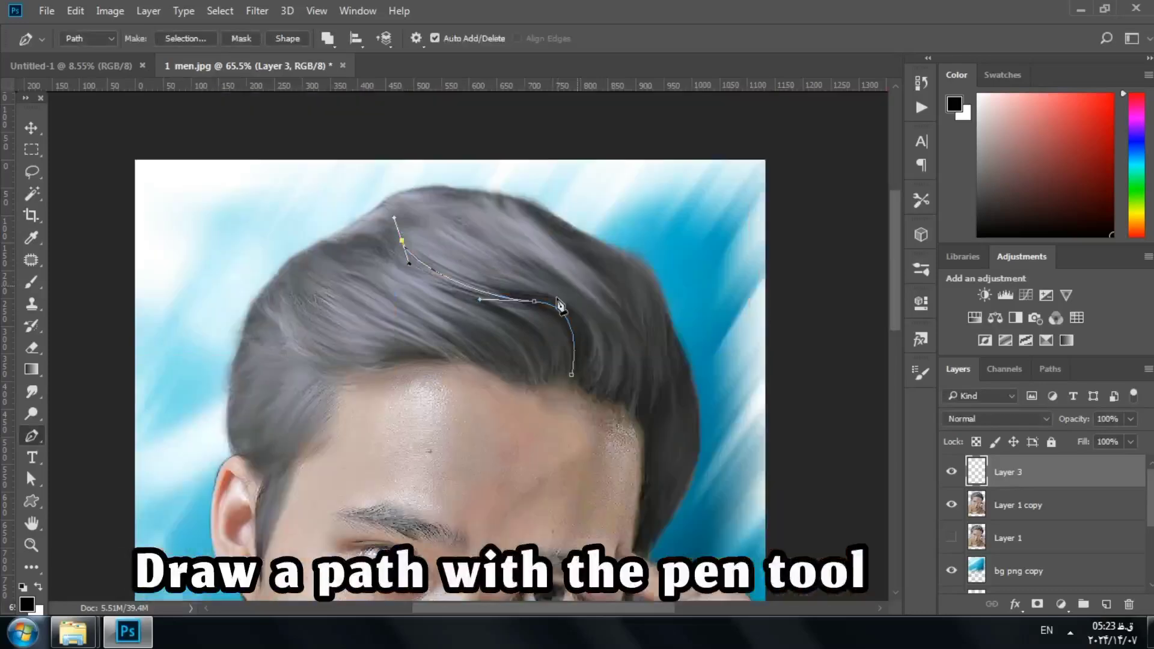
pyautogui.rightClick(547, 308)
pyautogui.click(601, 212)
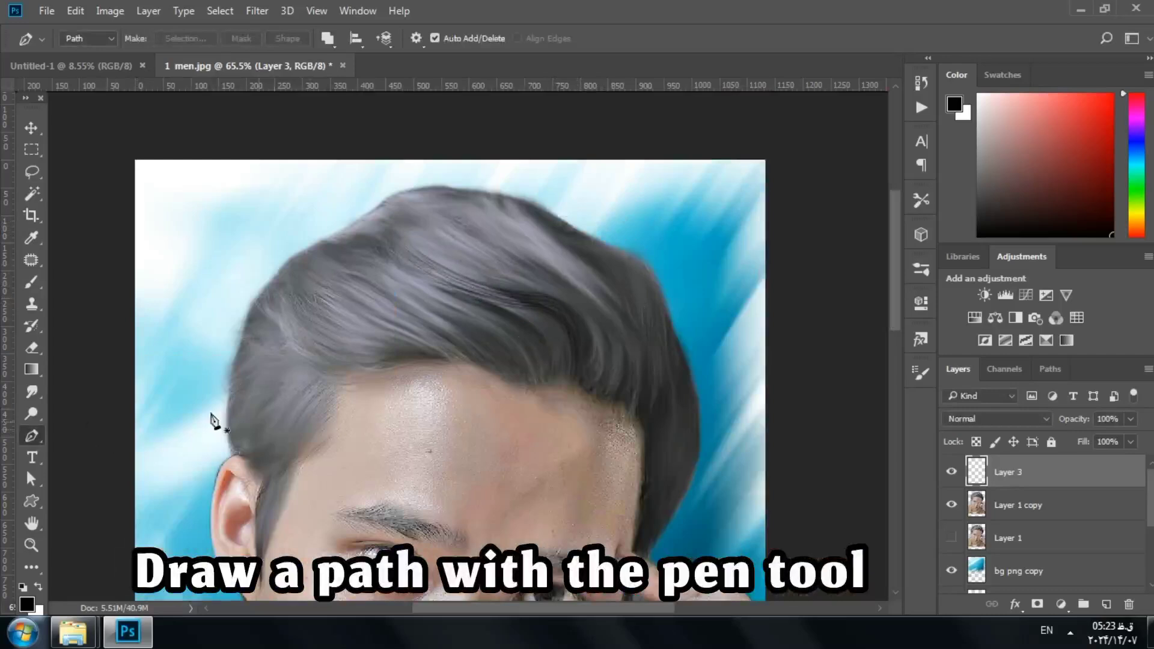
# - Adjust the bristle brush to 24 px with 15% bristles and 80% stiffness
pyautogui.click(32, 282)
pyautogui.click(923, 372)
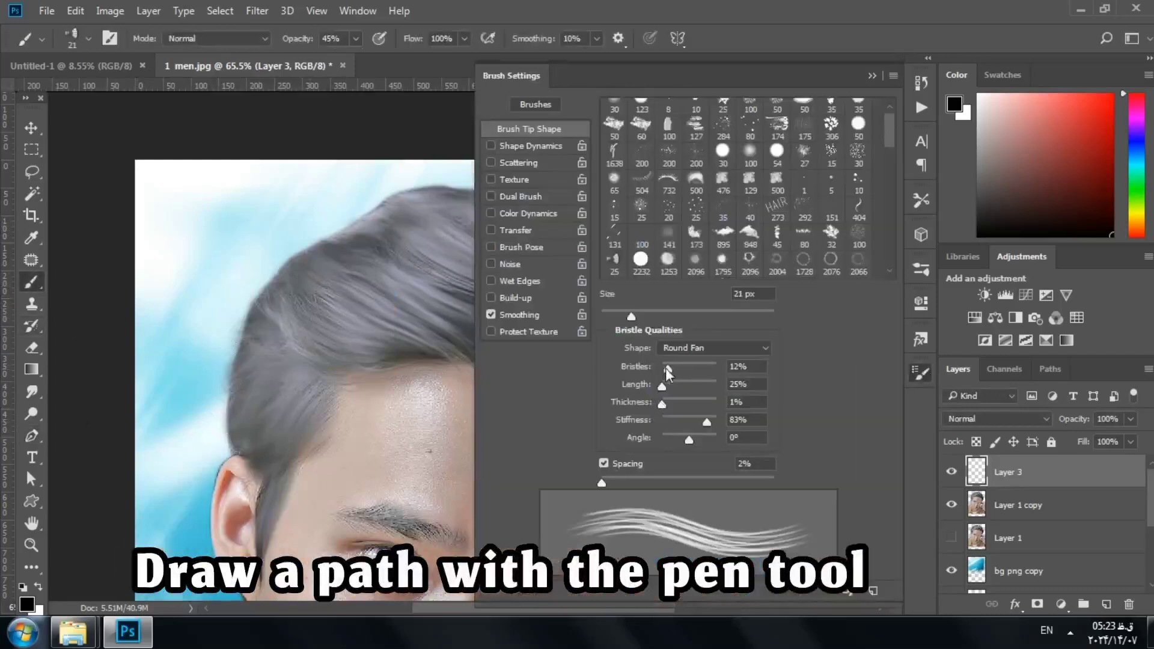
pyautogui.moveTo(633, 317); pyautogui.dragTo(636, 317)
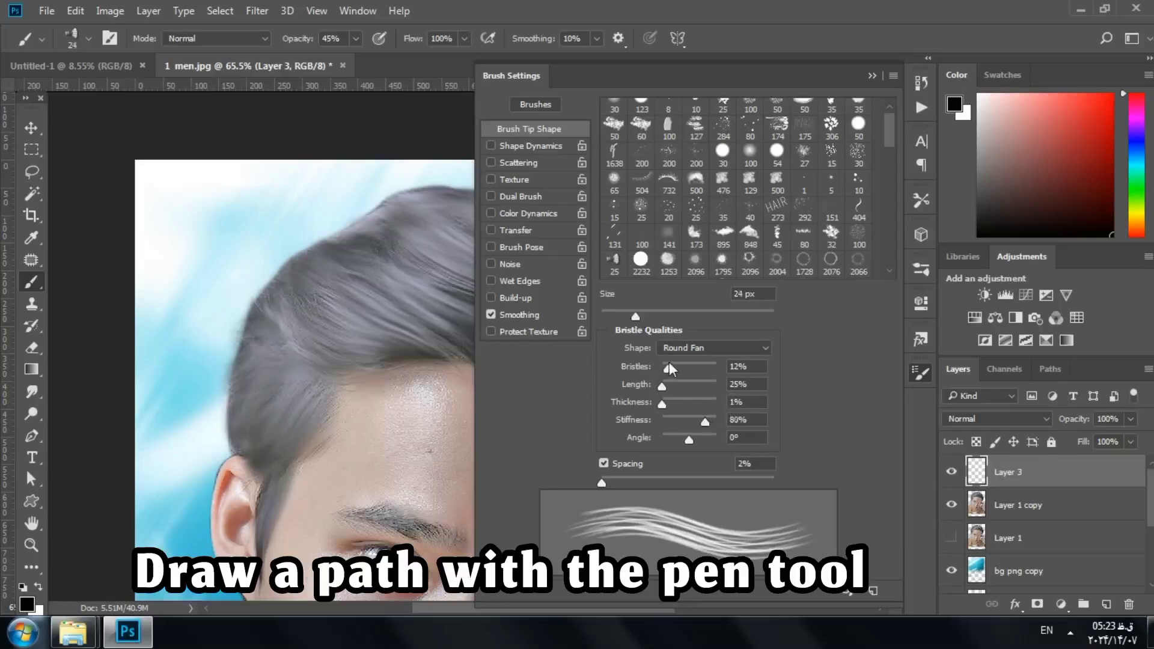
pyautogui.moveTo(669, 367); pyautogui.dragTo(669, 367)
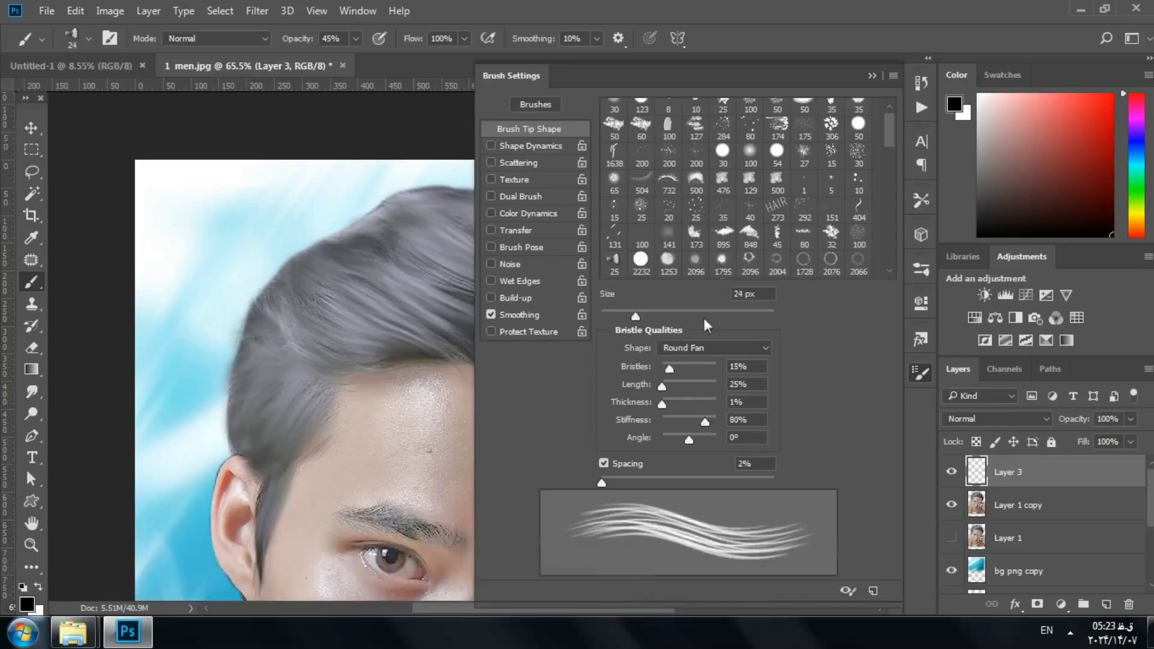
pyautogui.click(870, 76)
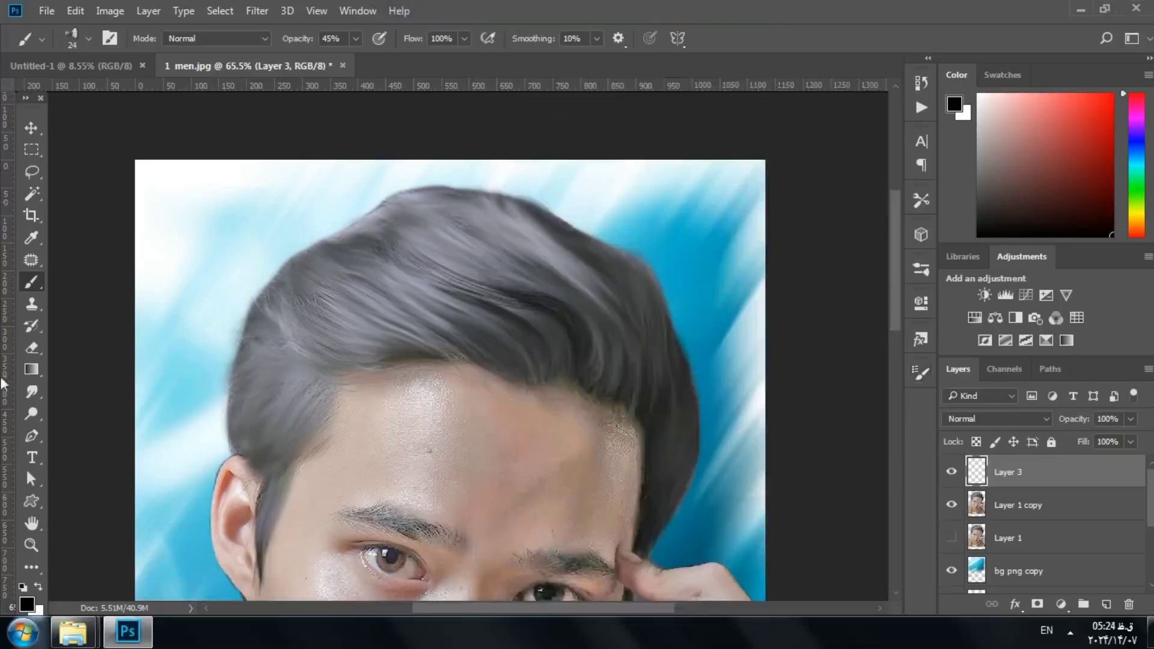
# - Draw a second curved Pen path from the hairline above the far brow up to the top of the hair
pyautogui.click(32, 437)
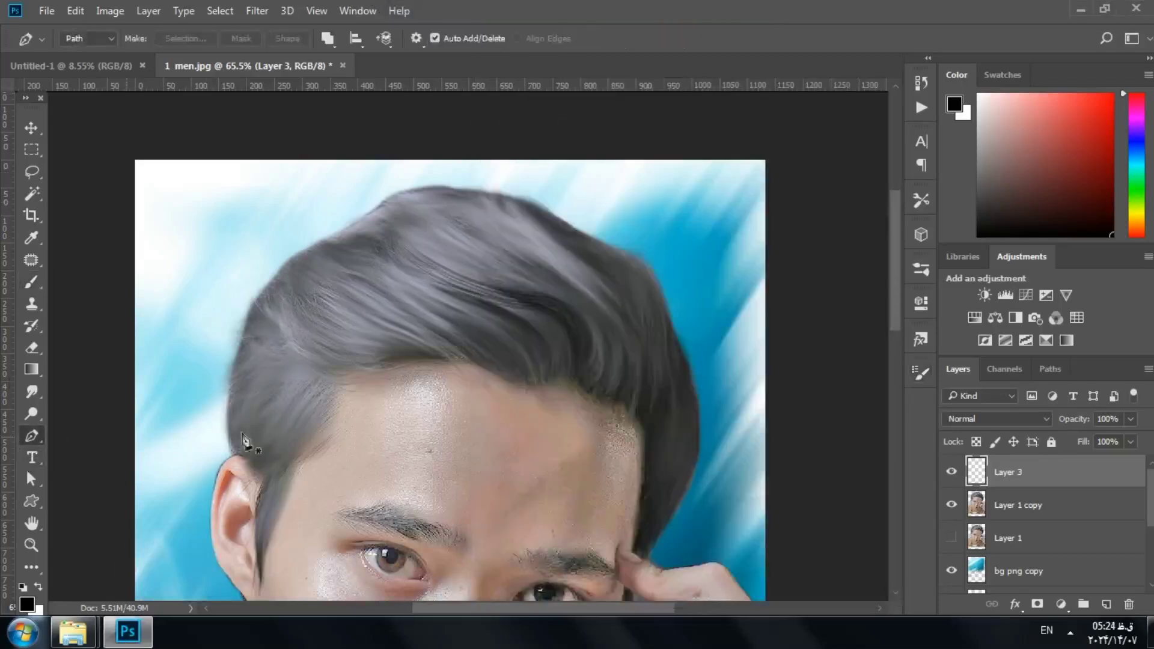
pyautogui.click(598, 389)
pyautogui.moveTo(572, 285); pyautogui.dragTo(457, 205)
# - Apply a pressure-simulated Brush stroke to the second strand path and remove the path
pyautogui.rightClick(513, 243)
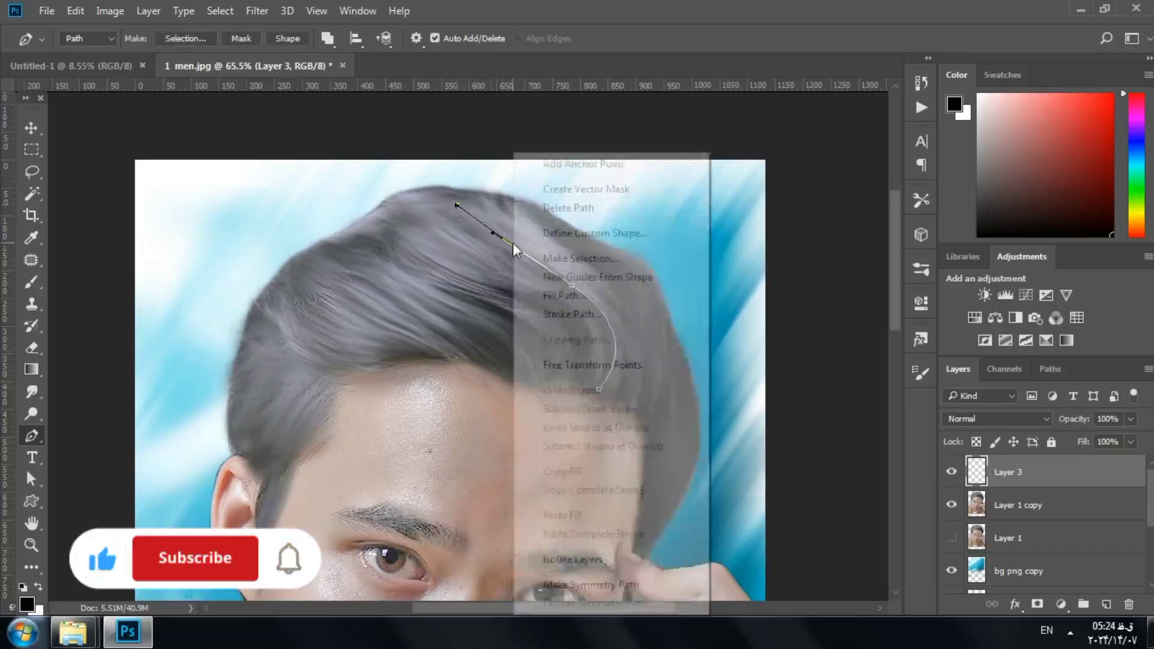
pyautogui.click(616, 313)
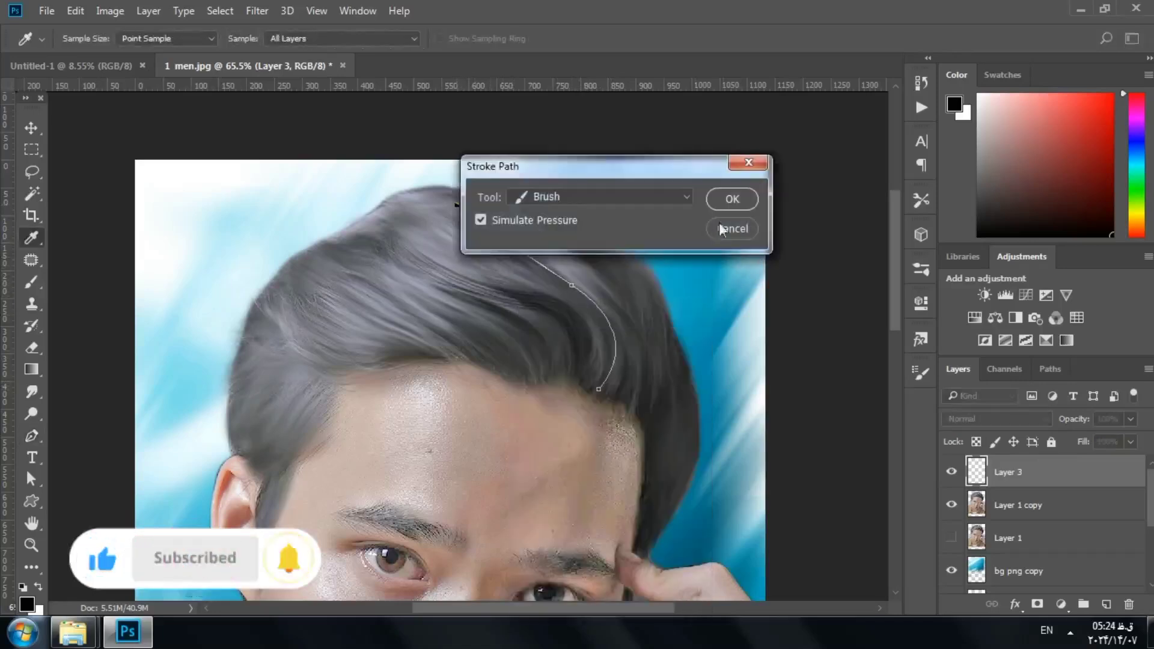
pyautogui.click(730, 199)
pyautogui.rightClick(582, 296)
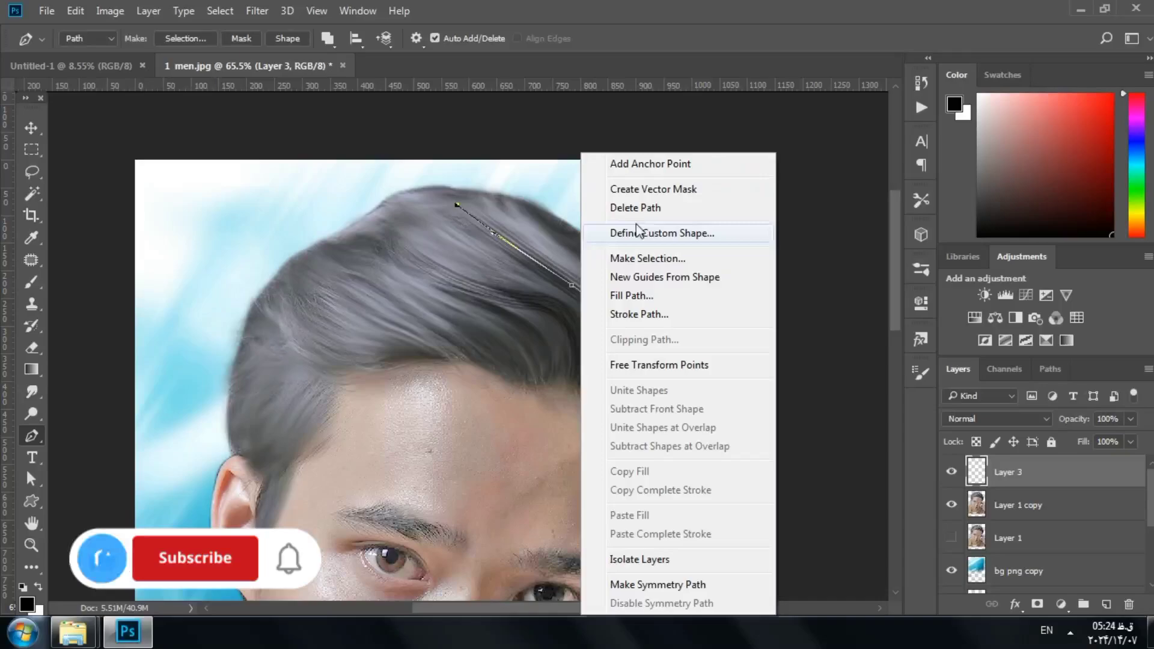
pyautogui.click(635, 208)
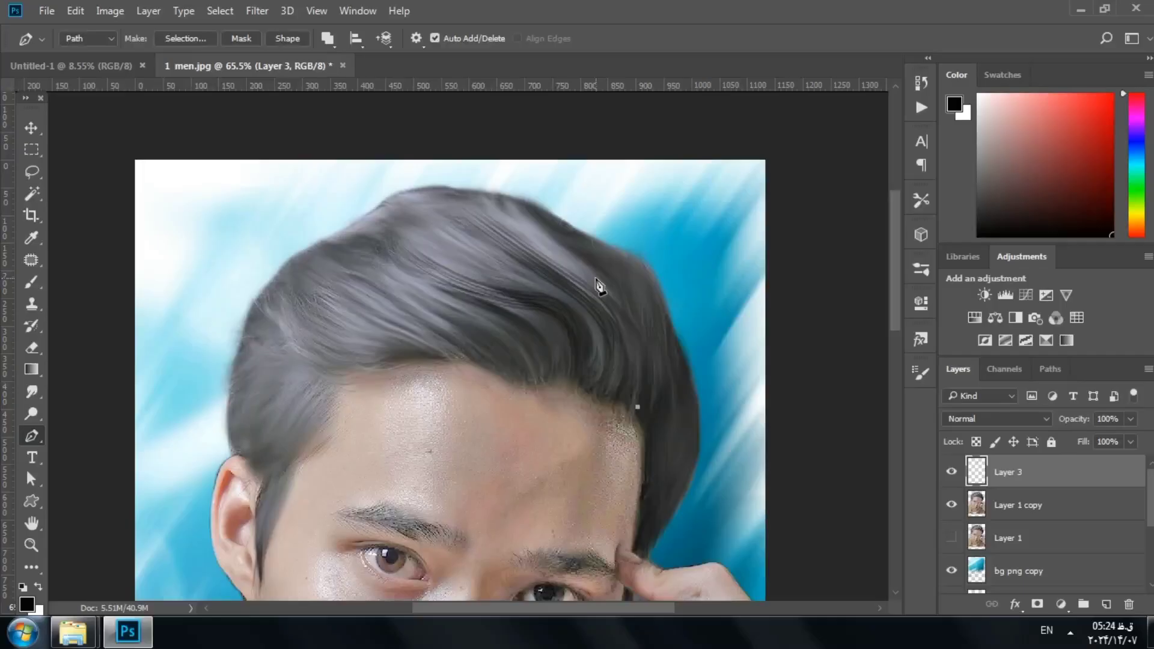
# - Draw three separate curved Pen paths in the dark hair beside the far temple, deselecting after each one
pyautogui.moveTo(559, 266); pyautogui.dragTo(515, 211)
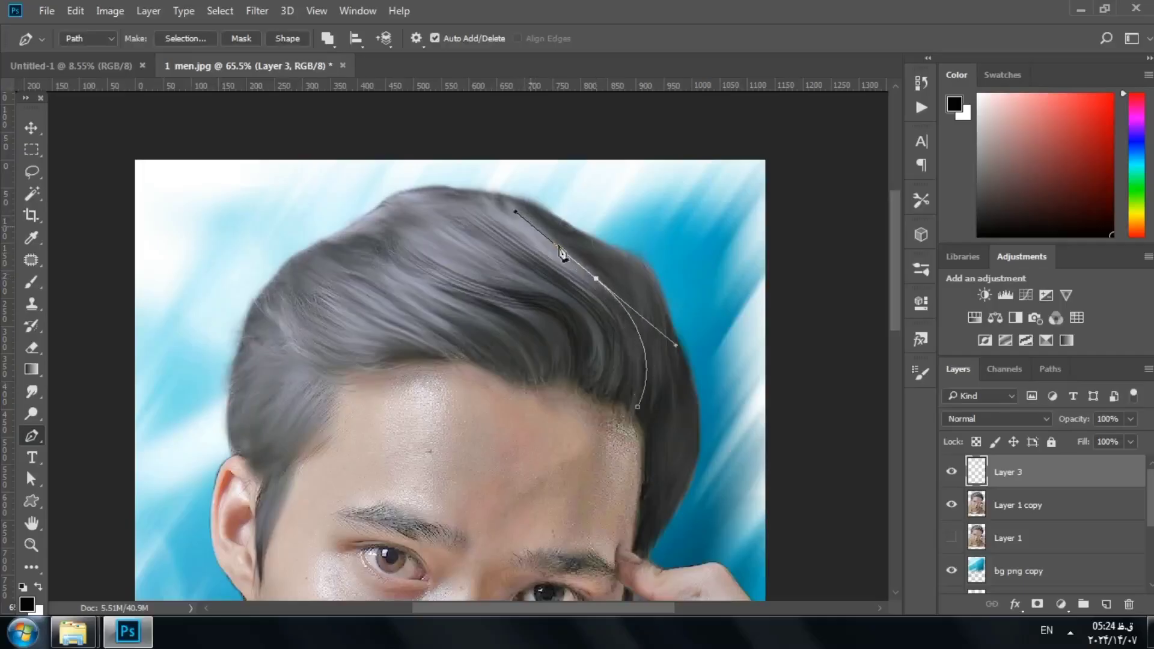
pyautogui.keyDown('ctrl'); pyautogui.click(648, 305); pyautogui.keyUp('ctrl')
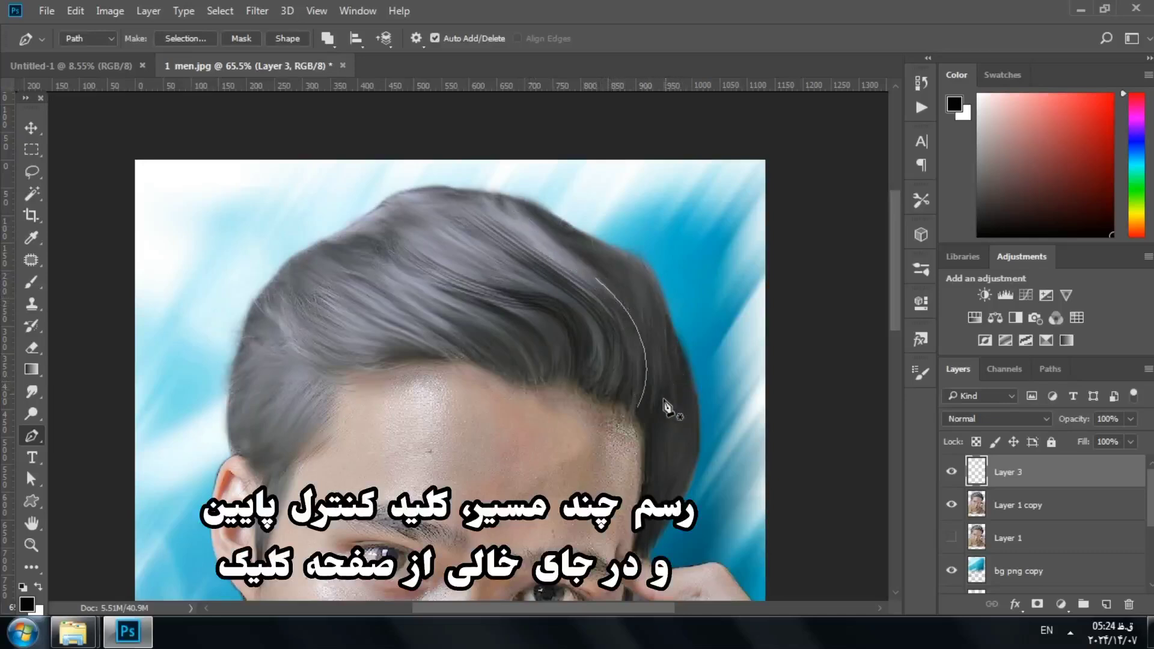
pyautogui.click(652, 421)
pyautogui.moveTo(658, 328); pyautogui.dragTo(630, 302)
pyautogui.keyDown('ctrl'); pyautogui.click(671, 383); pyautogui.keyUp('ctrl')
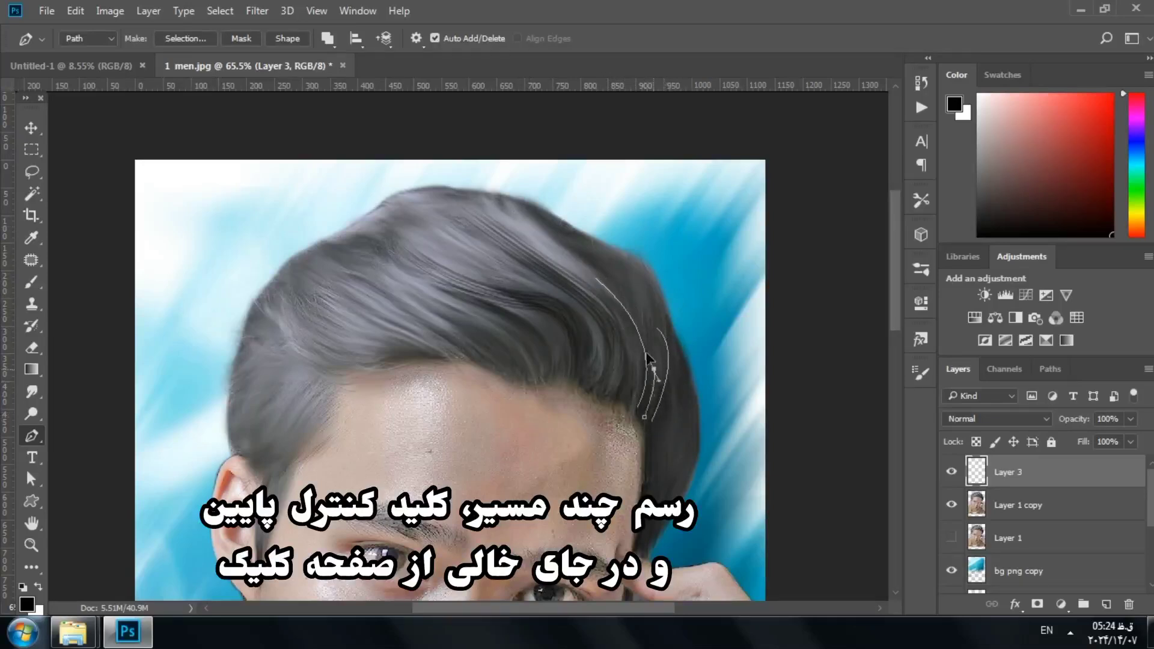
pyautogui.keyDown('ctrl'); pyautogui.click(652, 319); pyautogui.keyUp('ctrl')
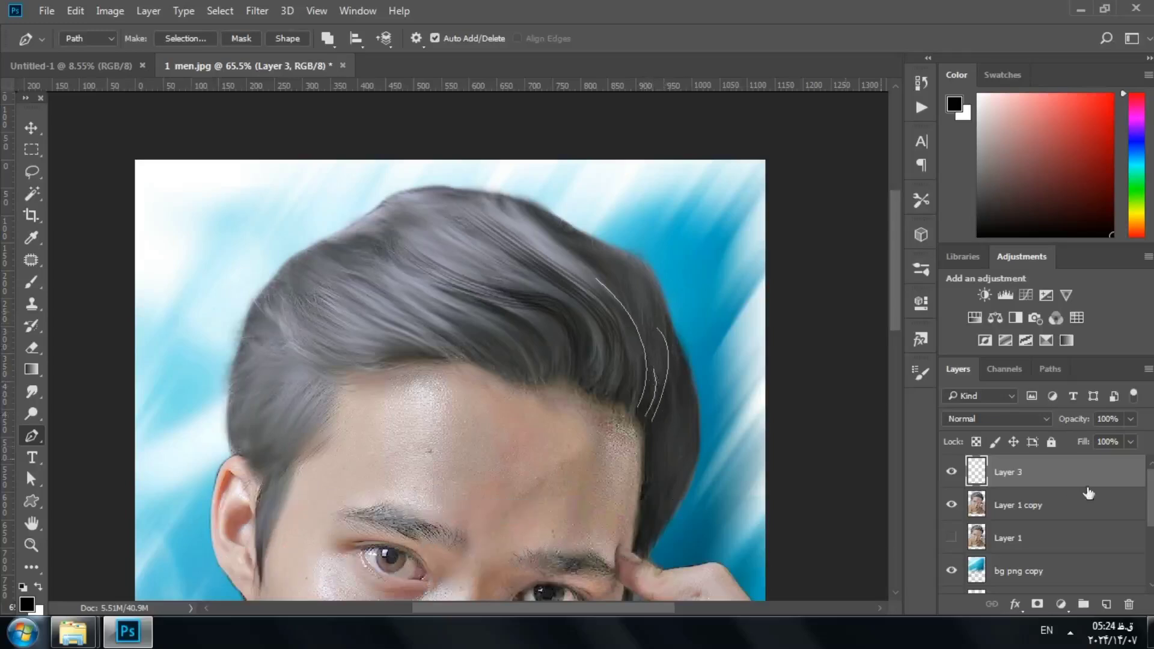
# - Raise the Brush opacity to 100% and return to the Pen tool
pyautogui.click(40, 285)
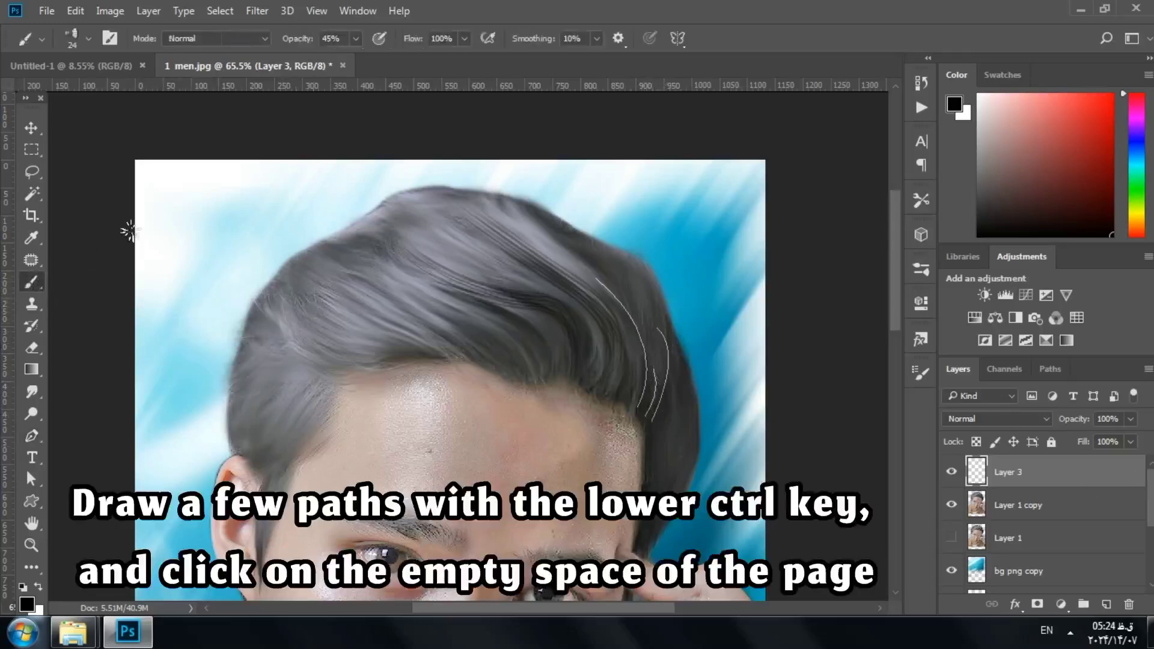
pyautogui.press('0')
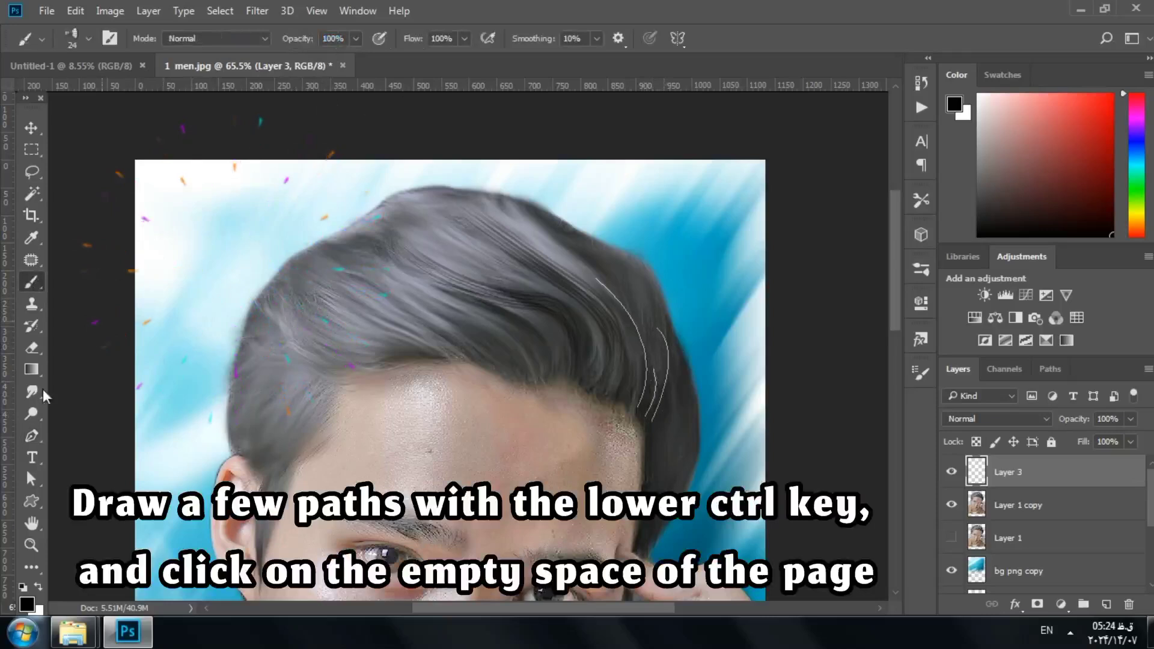
pyautogui.click(33, 434)
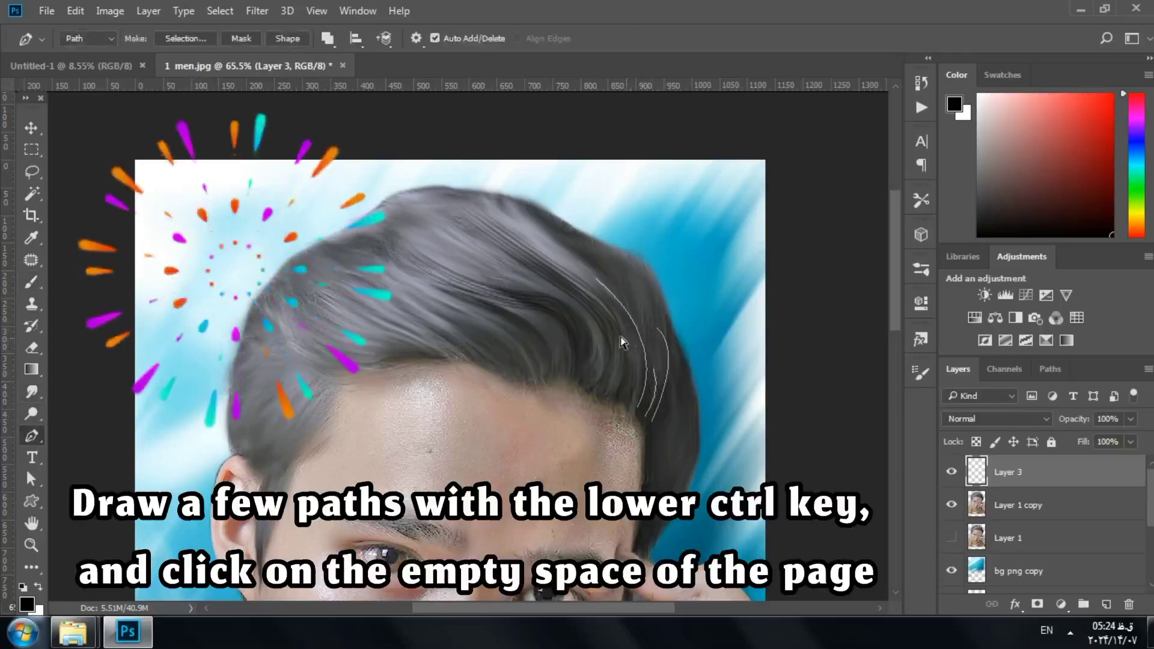
# - Stroke the three temple paths with the pressure-simulated Brush and delete them
pyautogui.rightClick(647, 370)
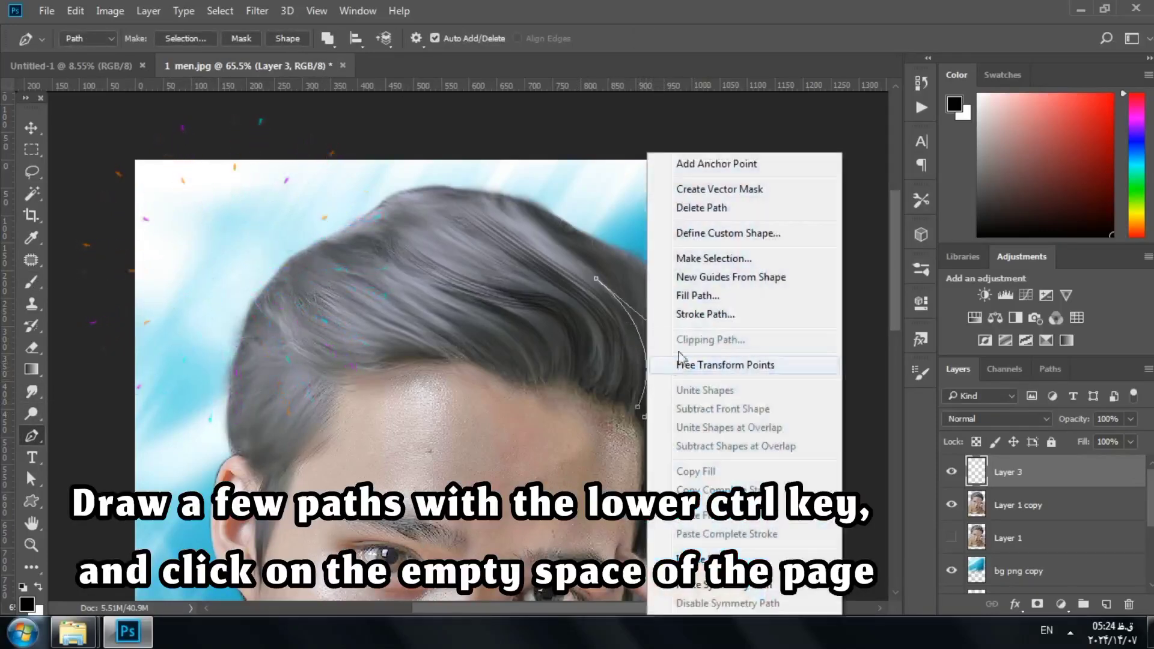
pyautogui.click(691, 314)
pyautogui.click(736, 197)
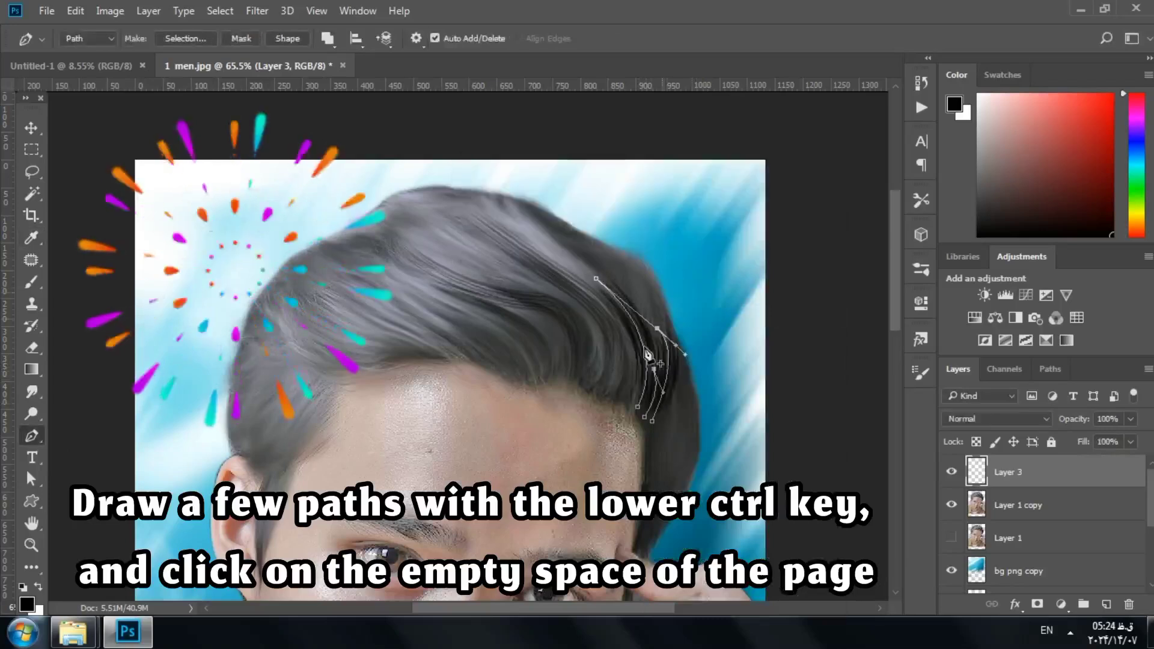
pyautogui.rightClick(643, 344)
pyautogui.click(675, 206)
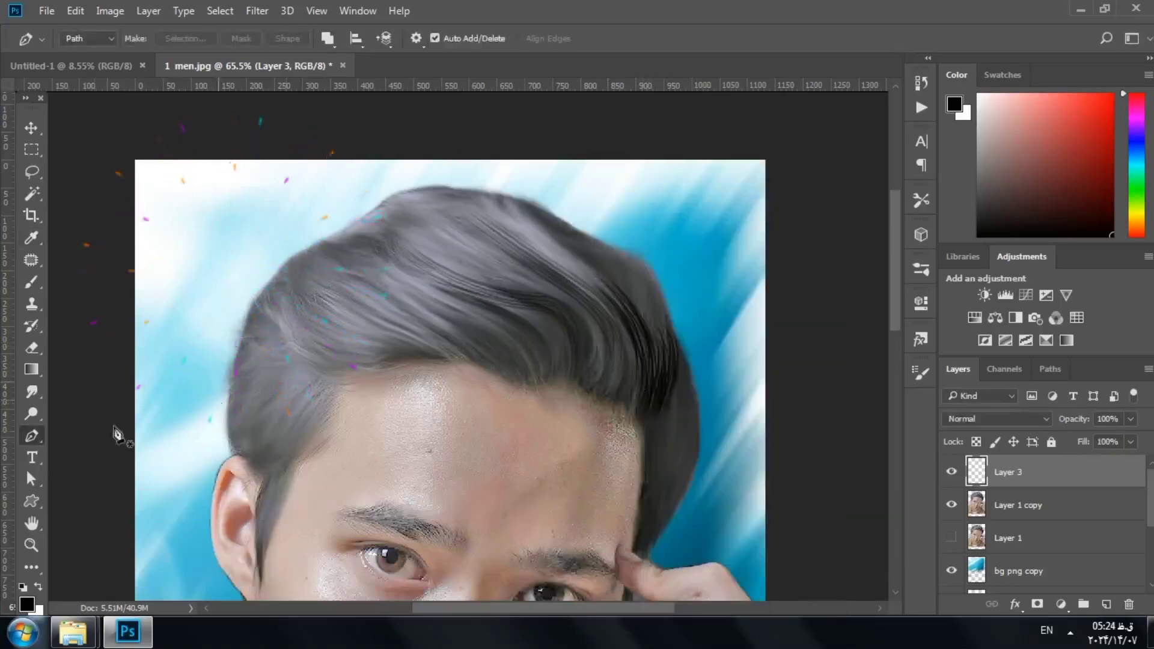
# - Draw three separate curved Pen paths following the swept hair above the far side of the forehead
pyautogui.click(579, 377)
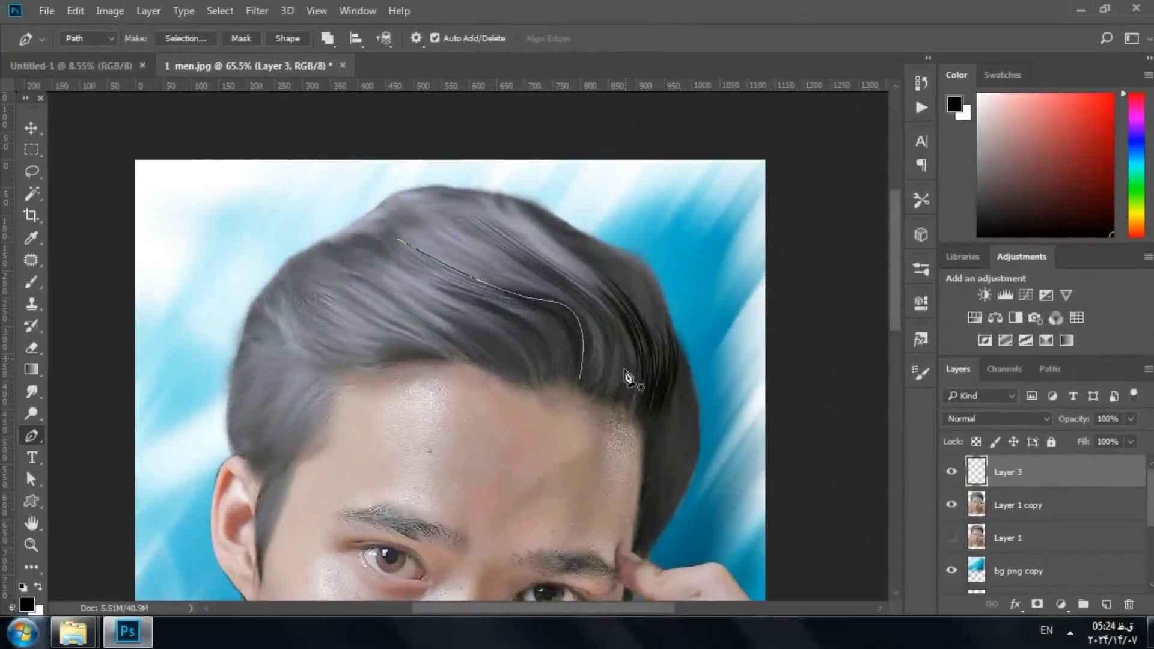
pyautogui.click(603, 387)
pyautogui.moveTo(586, 295); pyautogui.dragTo(542, 278)
pyautogui.moveTo(472, 218); pyautogui.dragTo(460, 210)
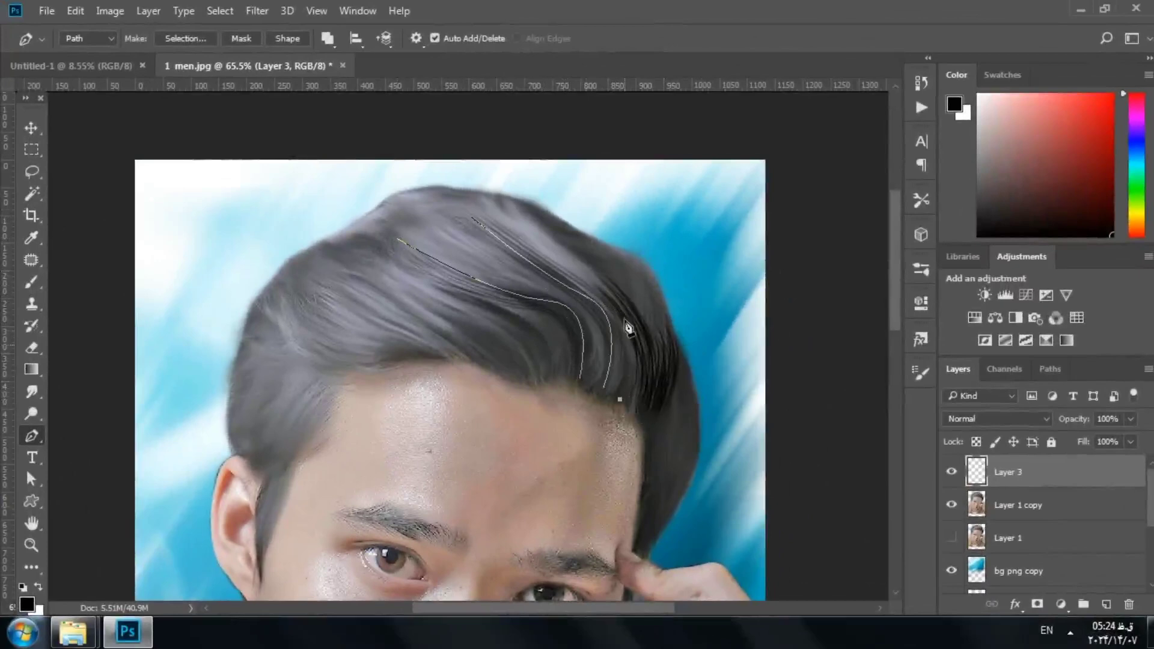
pyautogui.moveTo(616, 319); pyautogui.dragTo(593, 284)
pyautogui.keyDown('ctrl'); pyautogui.click(667, 395); pyautogui.keyUp('ctrl')
# - Add further curved Pen paths through the front hair, from the middle of the hairline towards the near temple
pyautogui.click(529, 373)
pyautogui.moveTo(415, 278); pyautogui.dragTo(377, 277)
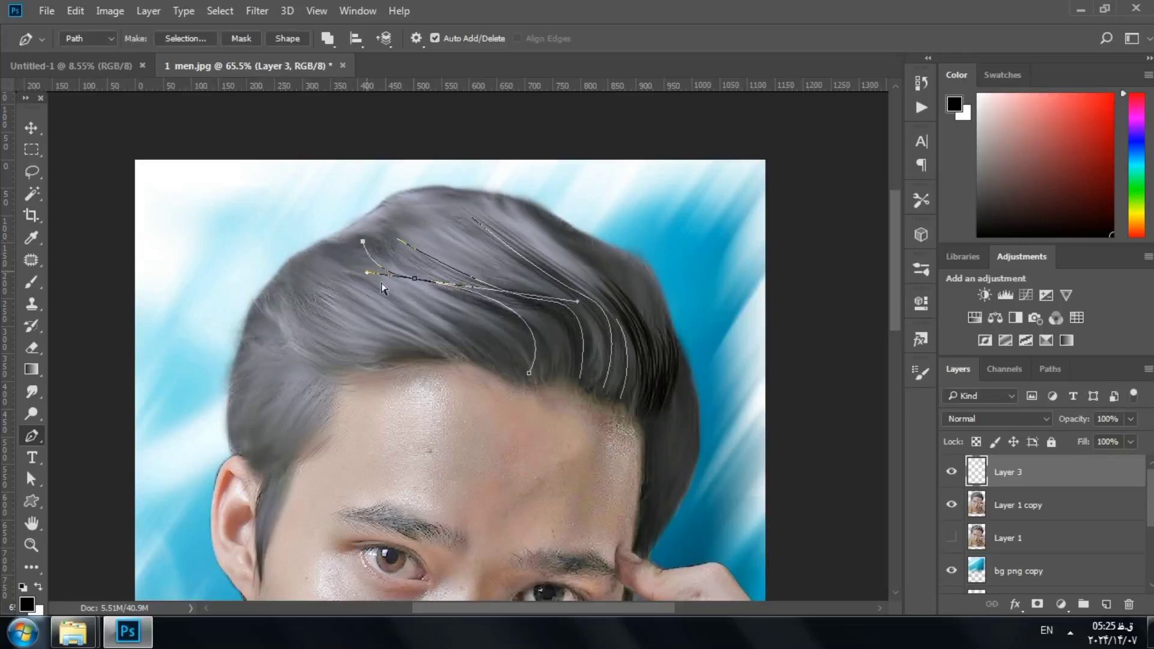
pyautogui.keyDown('ctrl'); pyautogui.click(466, 355); pyautogui.keyUp('ctrl')
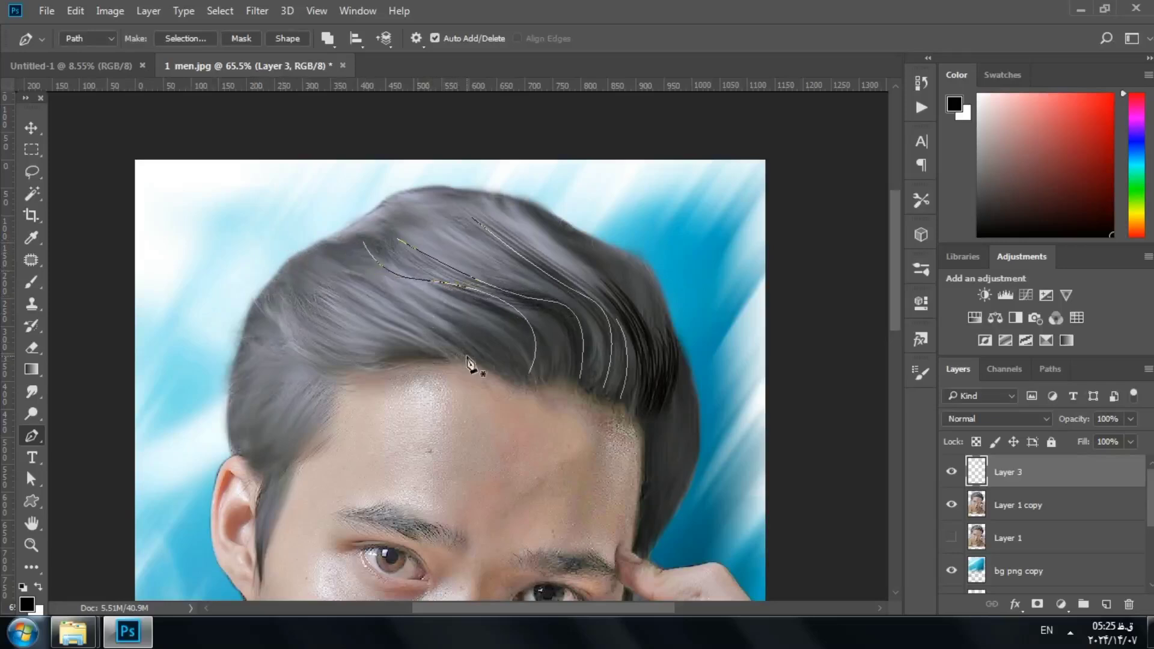
pyautogui.moveTo(358, 280)
pyautogui.mouseDown()
pyautogui.moveTo(319, 279)
pyautogui.moveTo(329, 305)
pyautogui.mouseUp()
pyautogui.keyDown('ctrl'); pyautogui.click(385, 319); pyautogui.keyUp('ctrl')
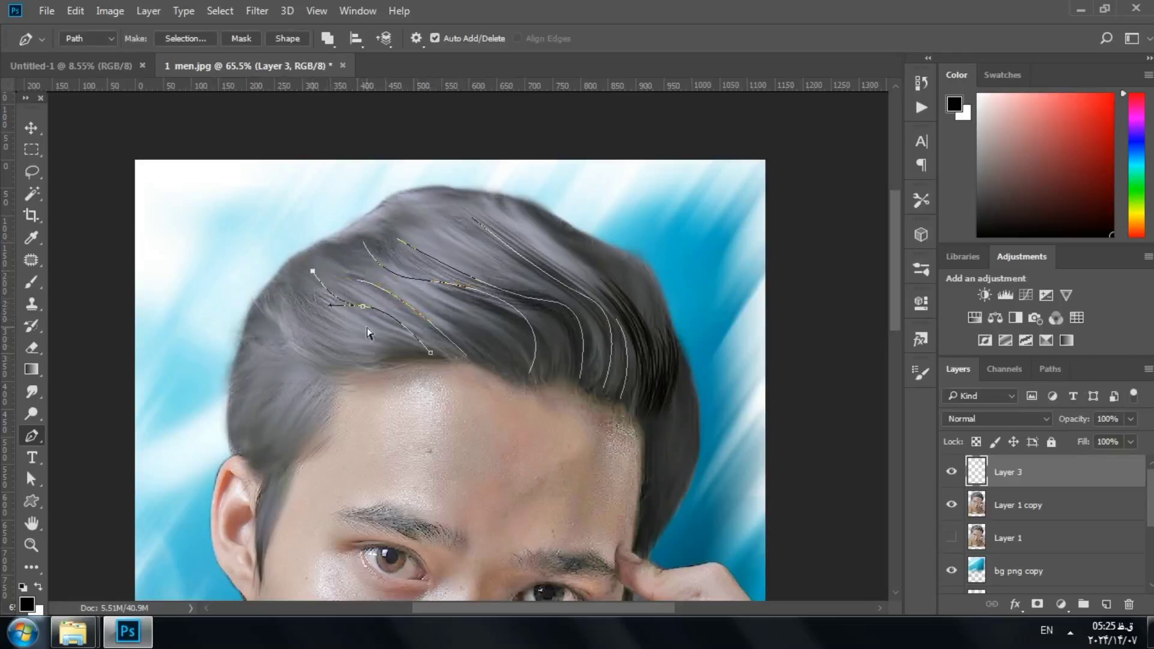
pyautogui.moveTo(396, 352); pyautogui.dragTo(373, 369)
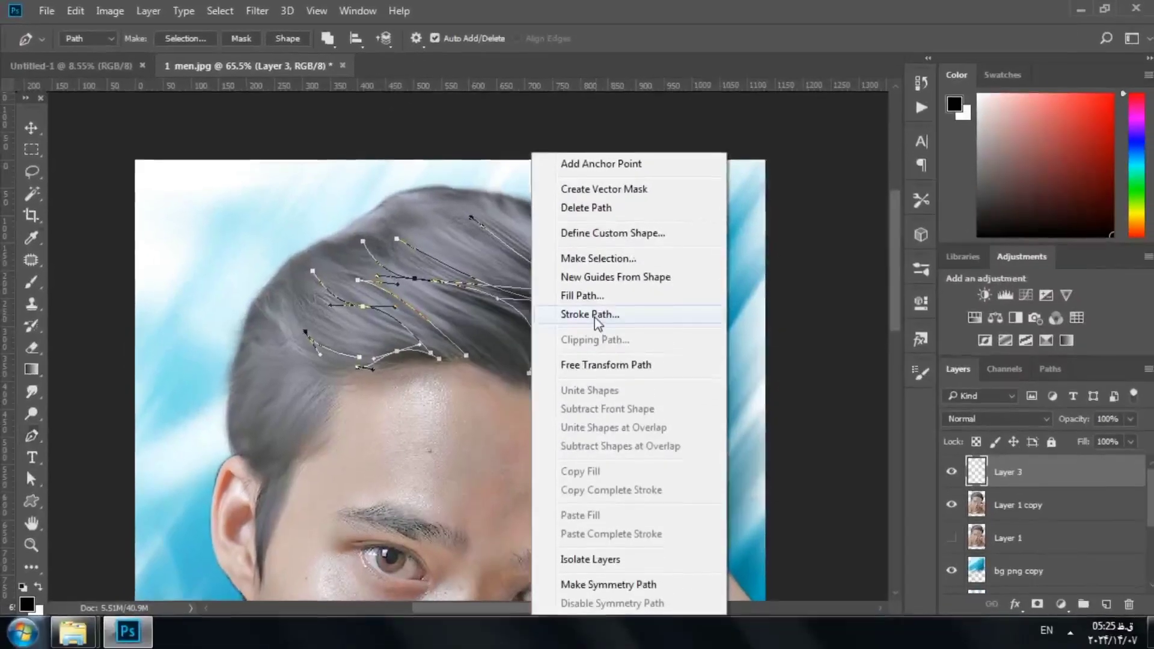
# - Stroke all the front hair paths with the pressure-simulated Brush and delete them
pyautogui.click(598, 391)
pyautogui.click(723, 203)
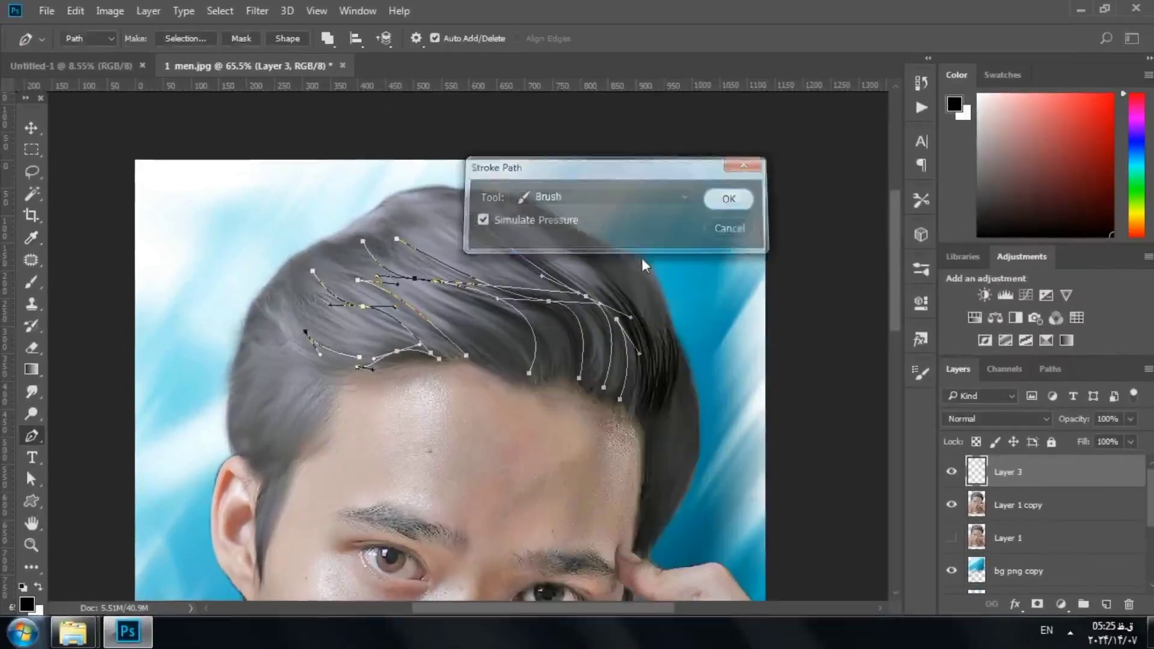
pyautogui.rightClick(520, 315)
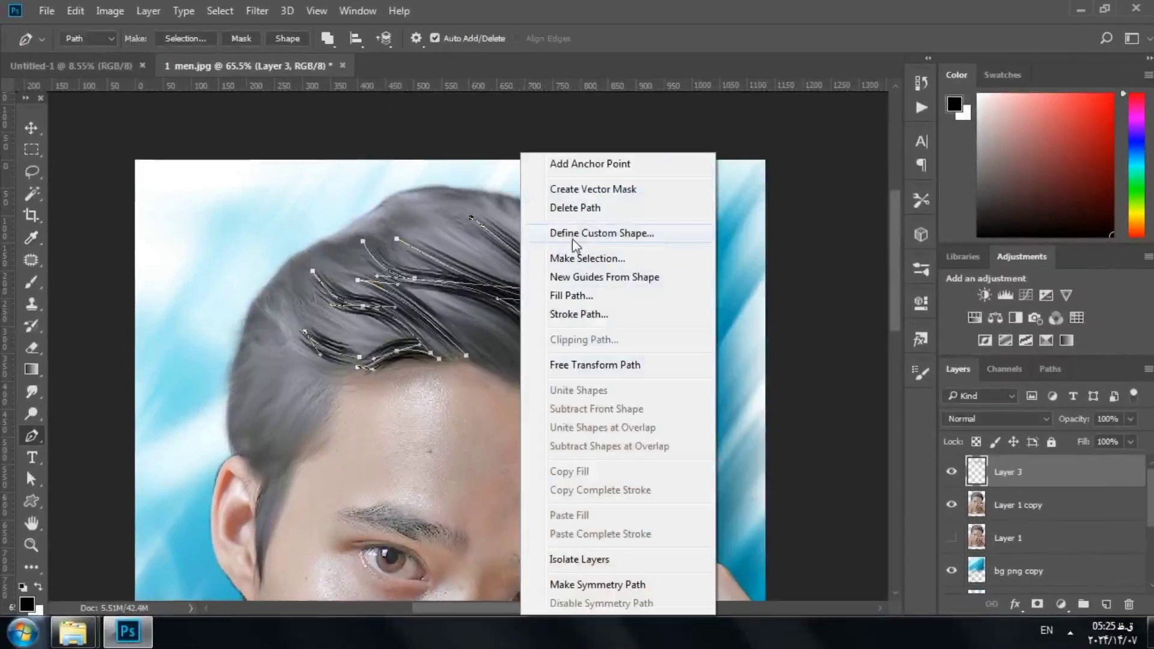
pyautogui.click(578, 207)
# - Draw two short curved Pen paths, one in the hair above the near temple and one above the middle of the hairline
pyautogui.scroll(-6, 598, 330)
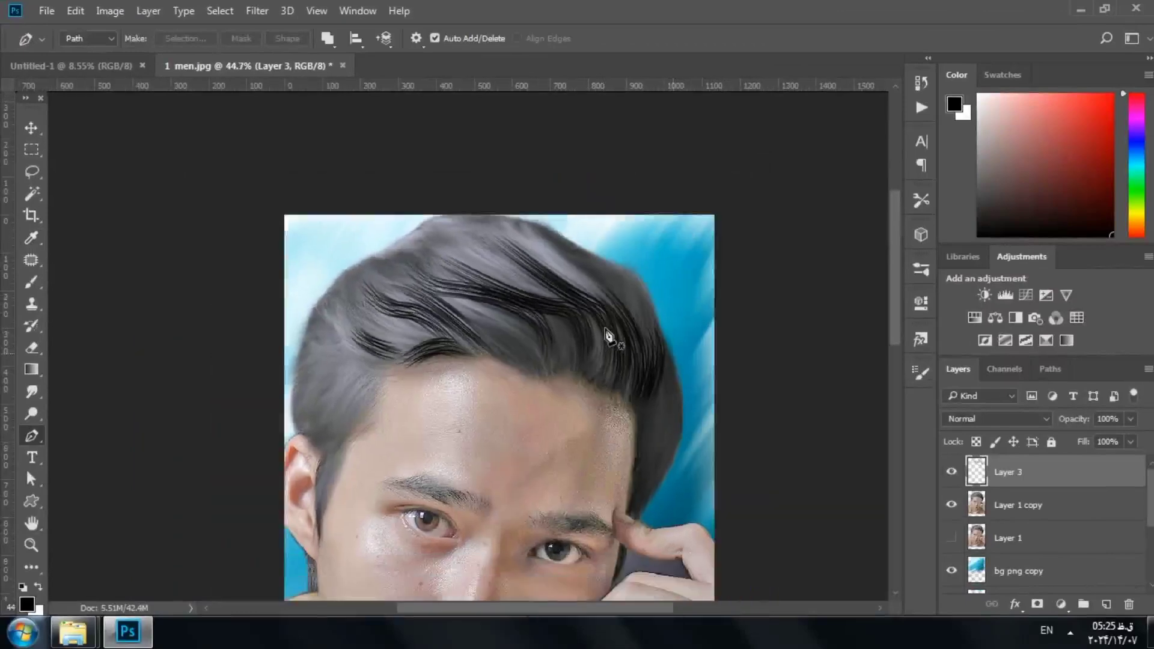
pyautogui.scroll(6, 591, 295)
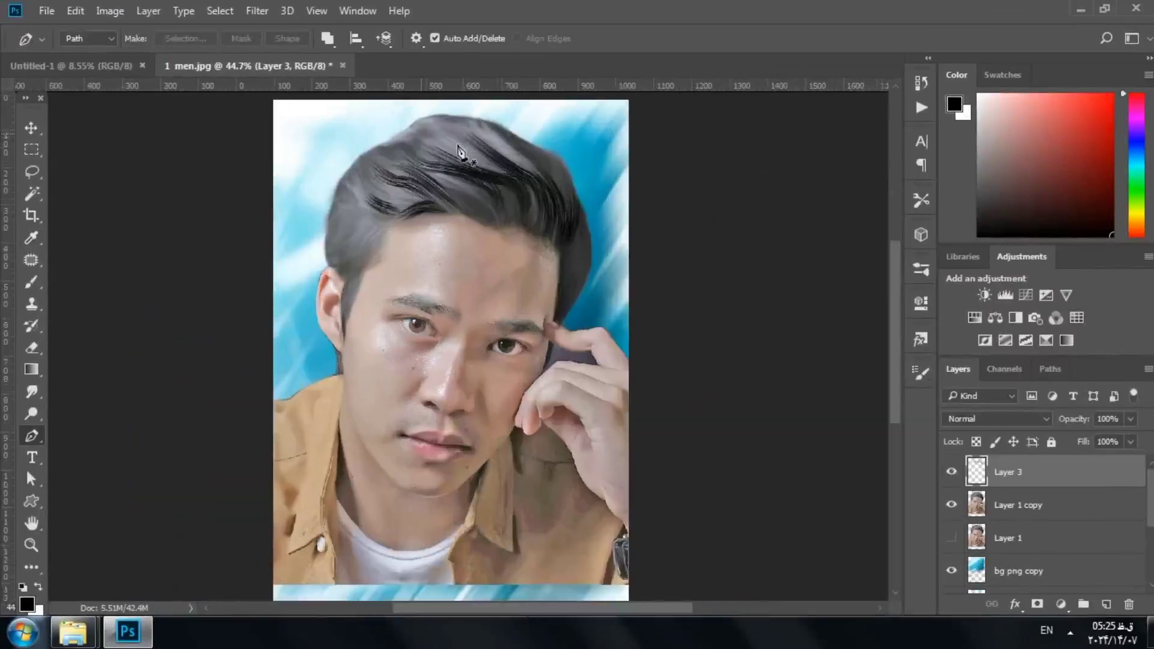
pyautogui.moveTo(892, 280); pyautogui.dragTo(889, 250)
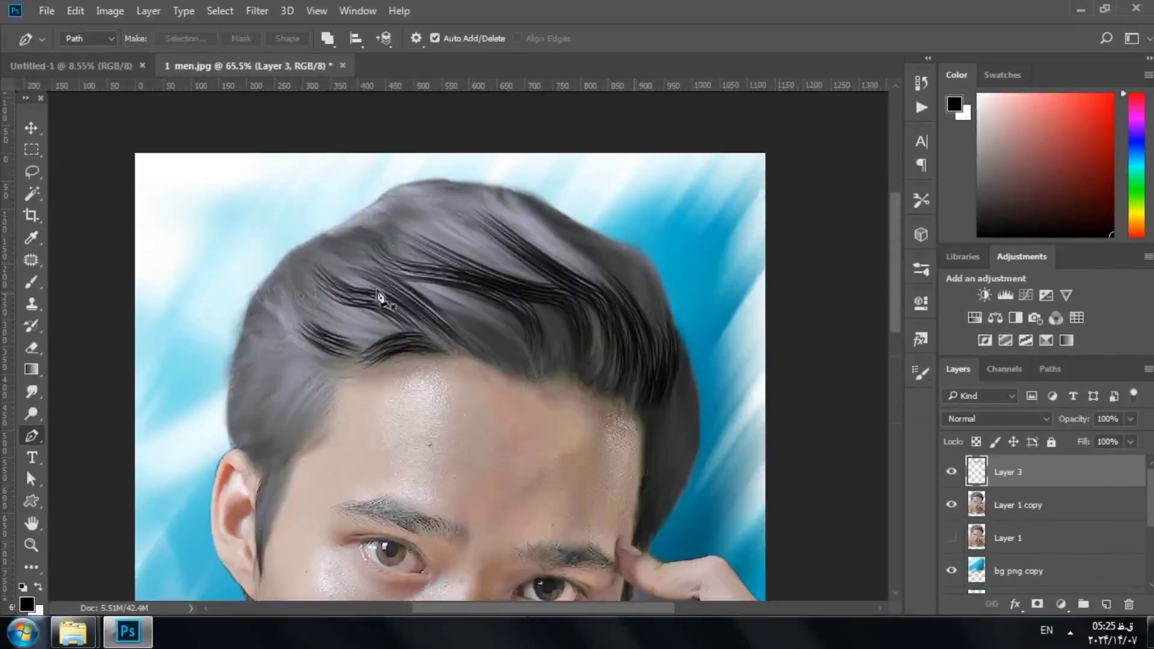
pyautogui.click(381, 329)
pyautogui.moveTo(290, 286); pyautogui.dragTo(272, 252)
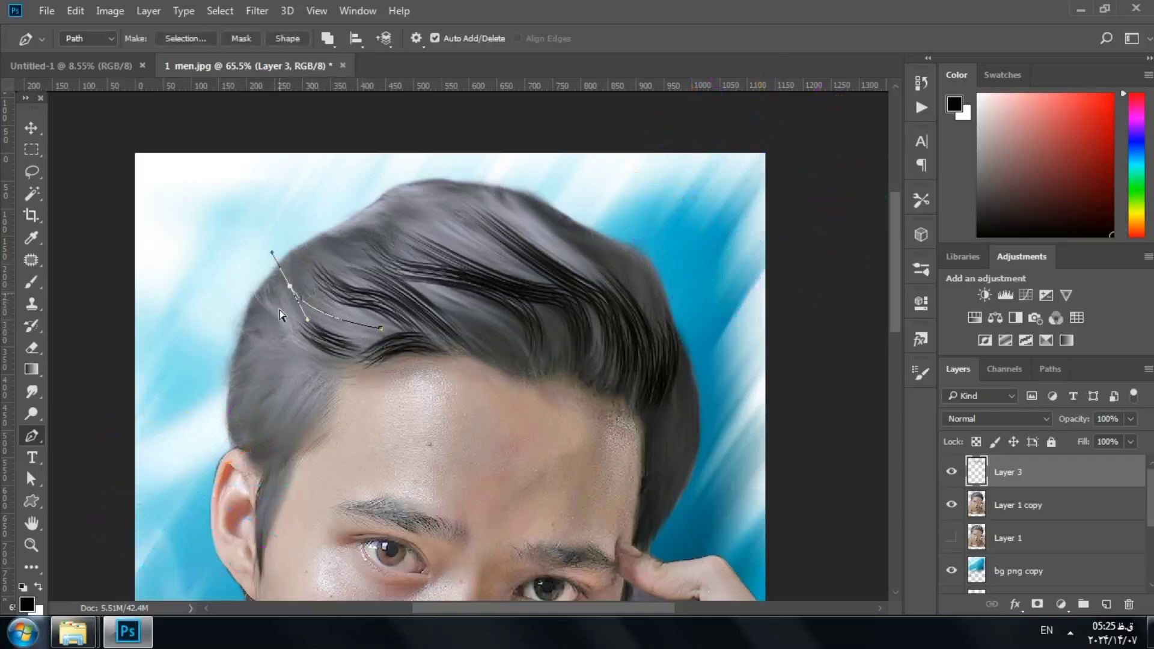
pyautogui.keyDown('ctrl'); pyautogui.click(281, 311); pyautogui.keyUp('ctrl')
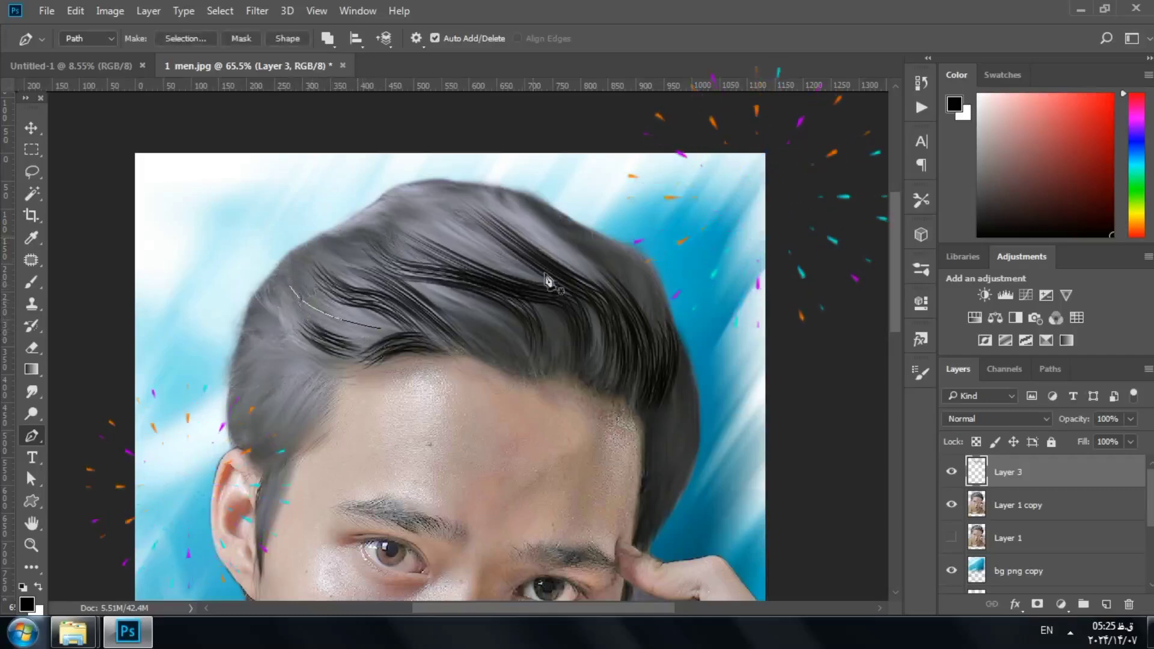
pyautogui.click(520, 375)
pyautogui.moveTo(449, 312); pyautogui.dragTo(426, 304)
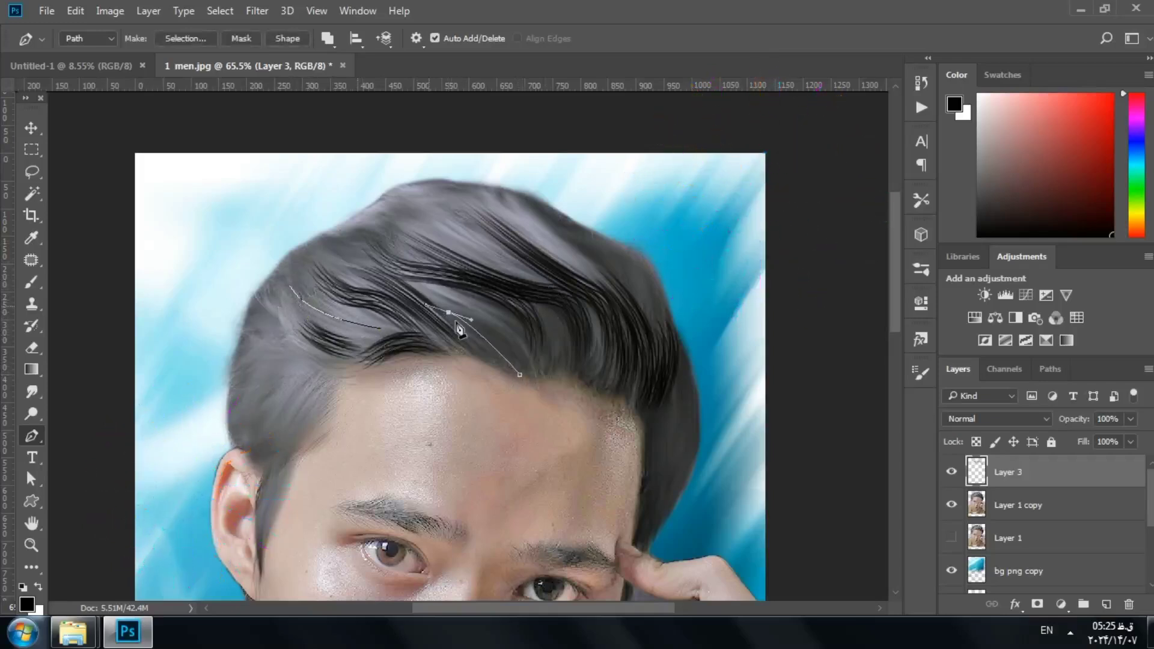
pyautogui.moveTo(282, 285); pyautogui.dragTo(582, 402)
# - Apply a pressure-simulated Brush stroke to the two short hair paths and remove them
pyautogui.rightClick(491, 336)
pyautogui.click(523, 325)
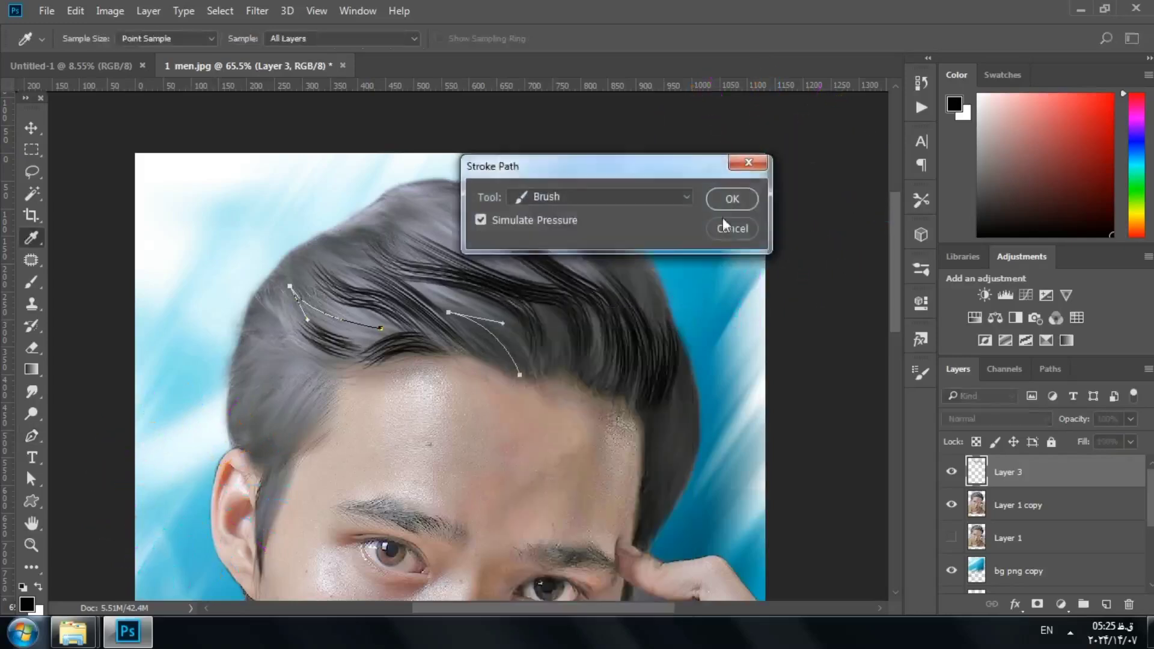
pyautogui.click(729, 200)
pyautogui.rightClick(507, 346)
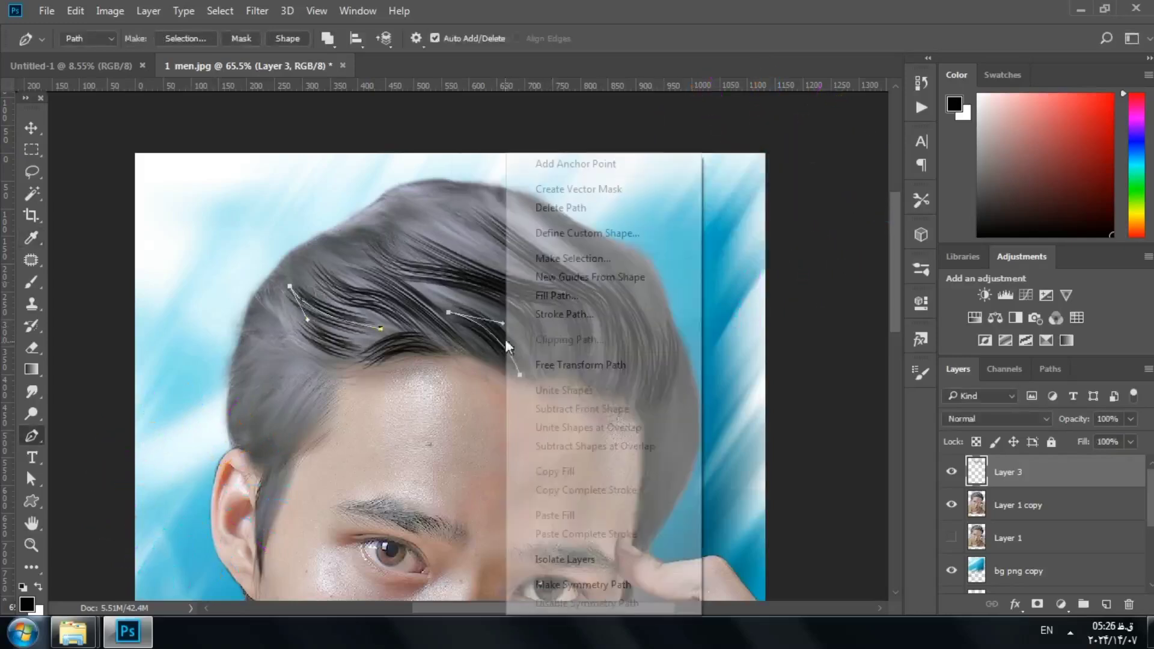
pyautogui.click(595, 209)
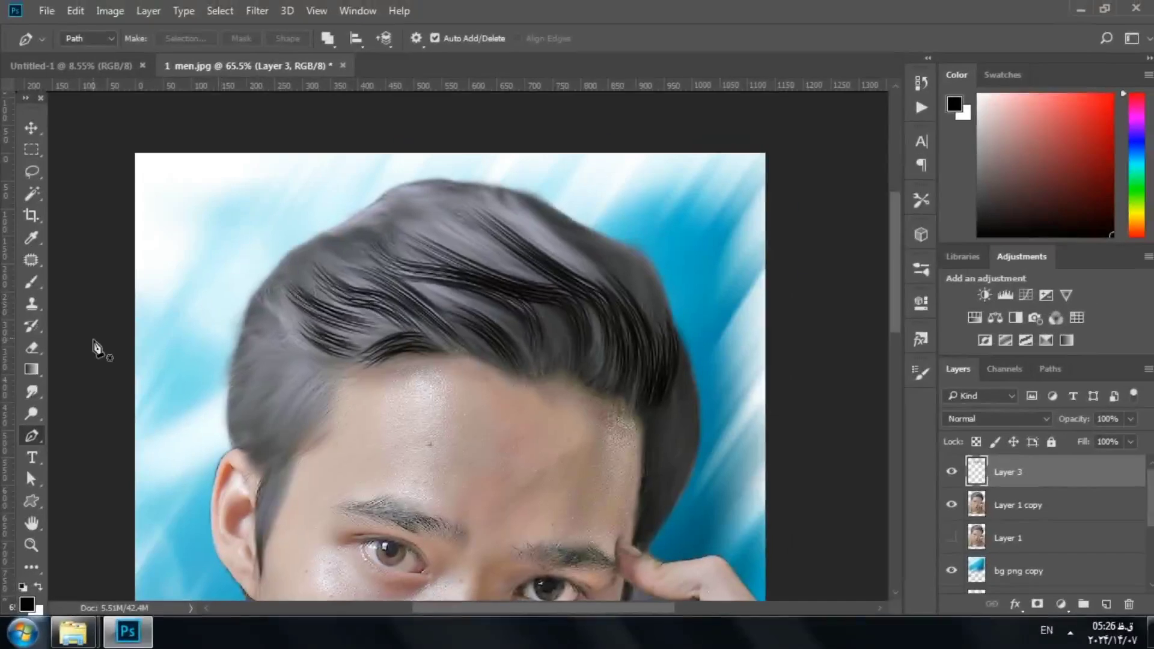
pyautogui.click(36, 352)
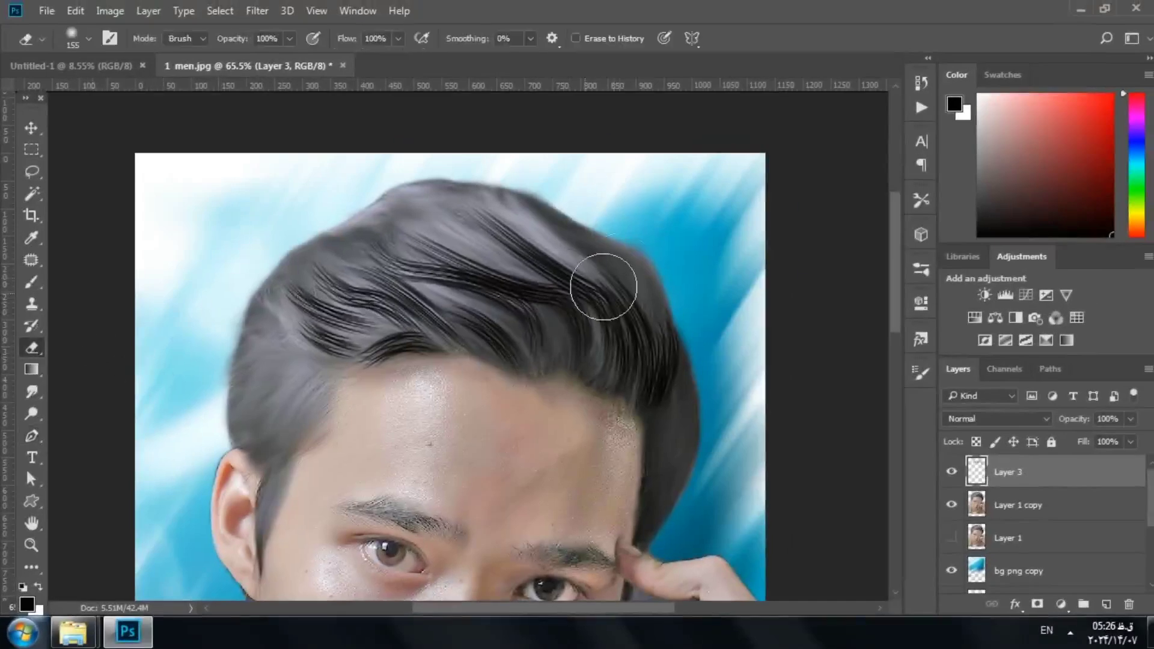
pyautogui.rightClick(625, 256)
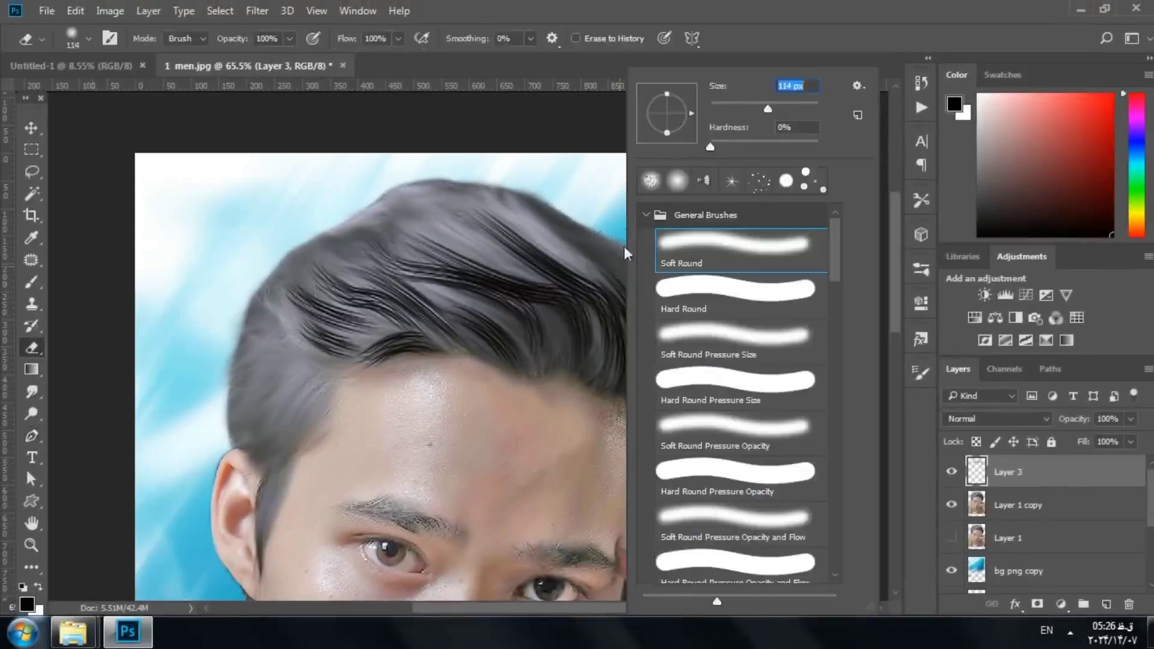
pyautogui.click(567, 289)
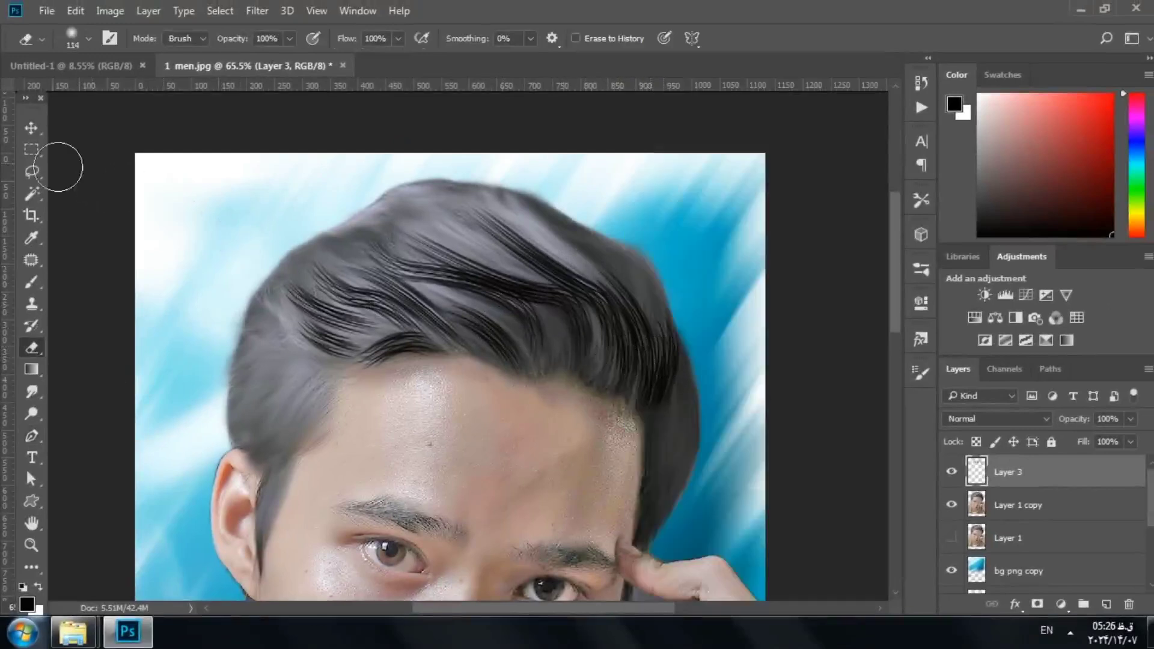
pyautogui.click(30, 127)
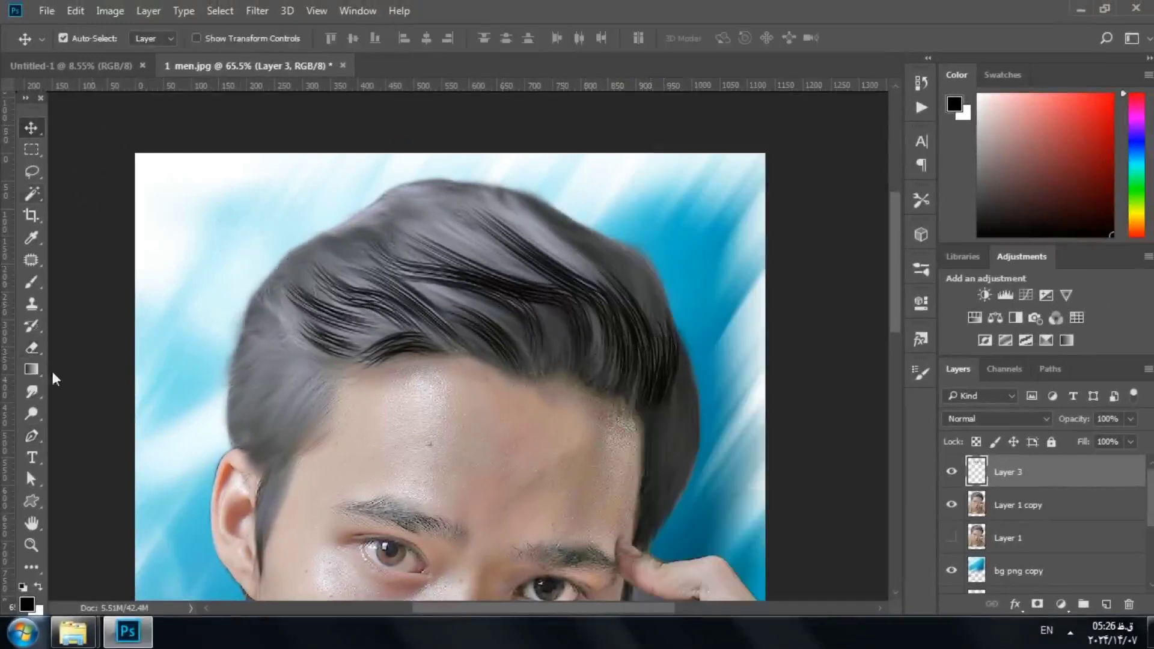
# - Draw one curved Pen path across the crown and two short ones in the side hair above the ear
pyautogui.click(33, 437)
pyautogui.moveTo(494, 252); pyautogui.dragTo(505, 254)
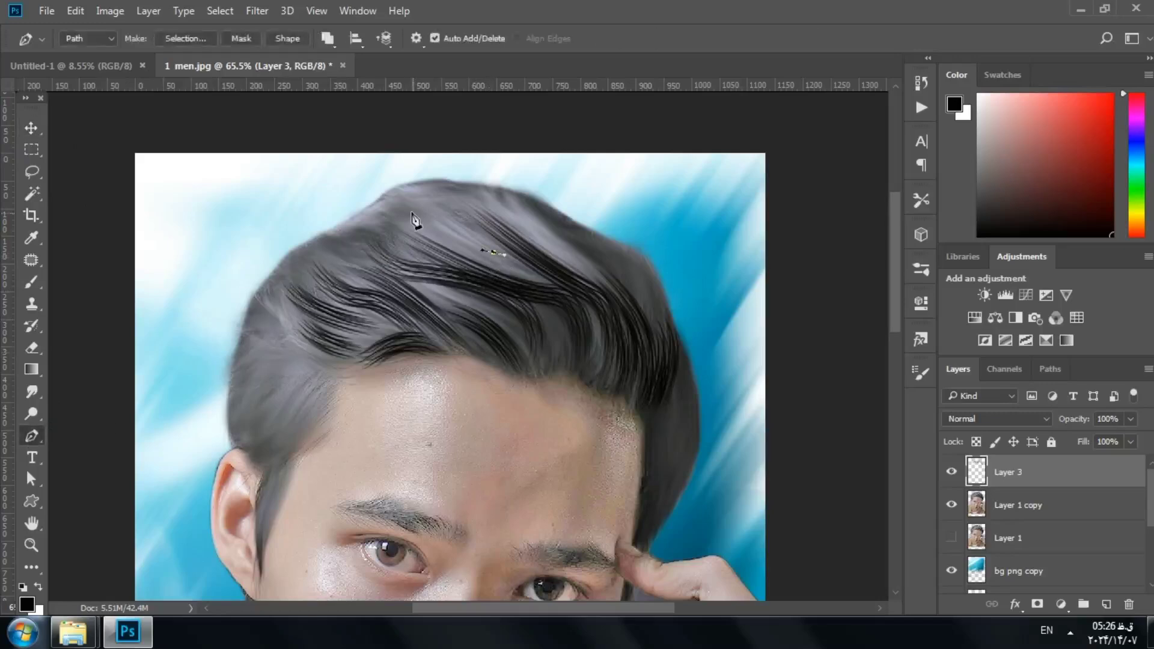
pyautogui.hotkey('ctrl', 'z')
pyautogui.hotkey('ctrl', '-')
pyautogui.hotkey('ctrl', '-')
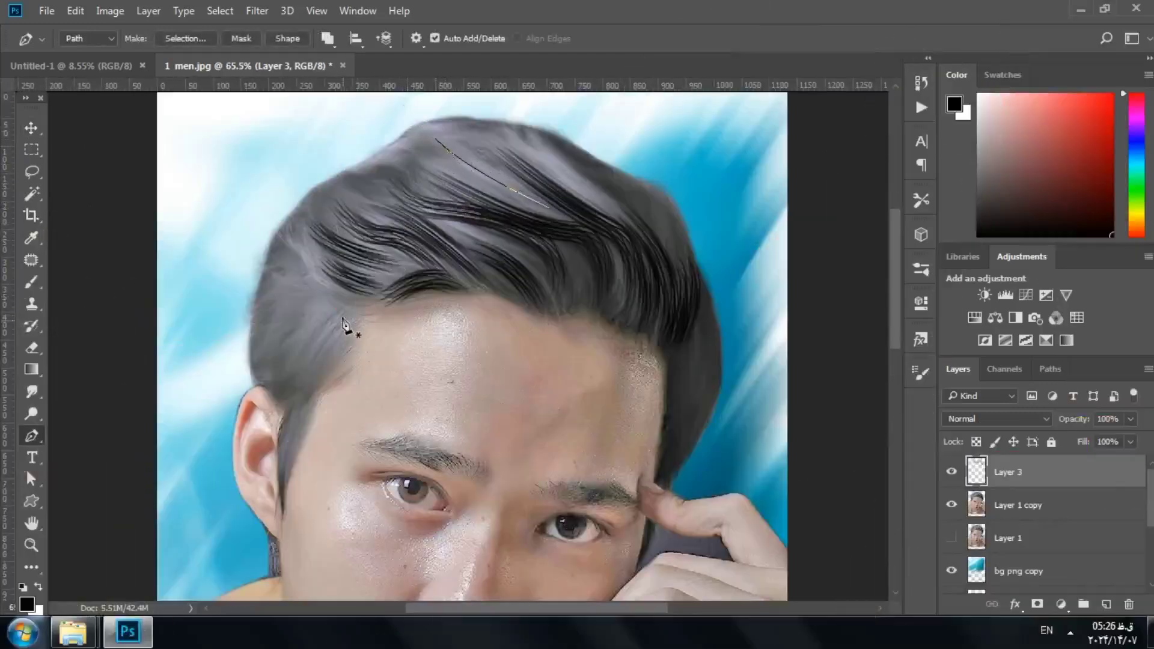
pyautogui.moveTo(299, 367); pyautogui.dragTo(288, 392)
# - Stroke the crown and side hair paths with the Brush and delete them
pyautogui.rightClick(509, 151)
pyautogui.click(550, 309)
pyautogui.press('Return')
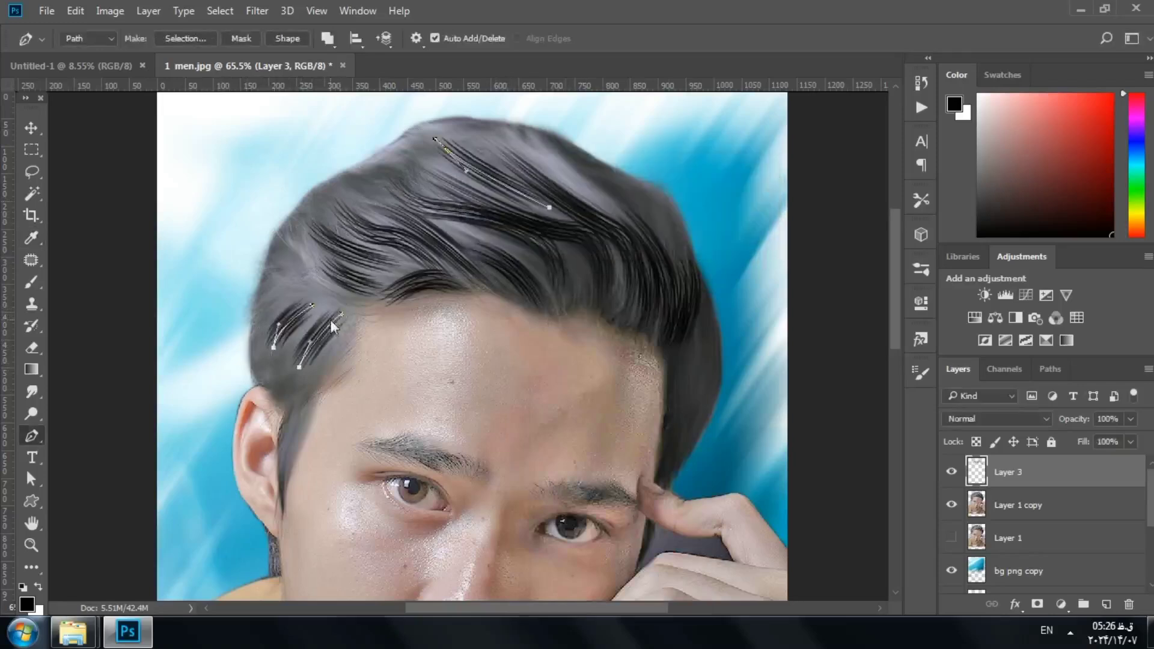
pyautogui.rightClick(329, 154)
pyautogui.click(424, 213)
# - Reduce the bristle brush size to 21 px and return to the Pen tool
pyautogui.click(34, 283)
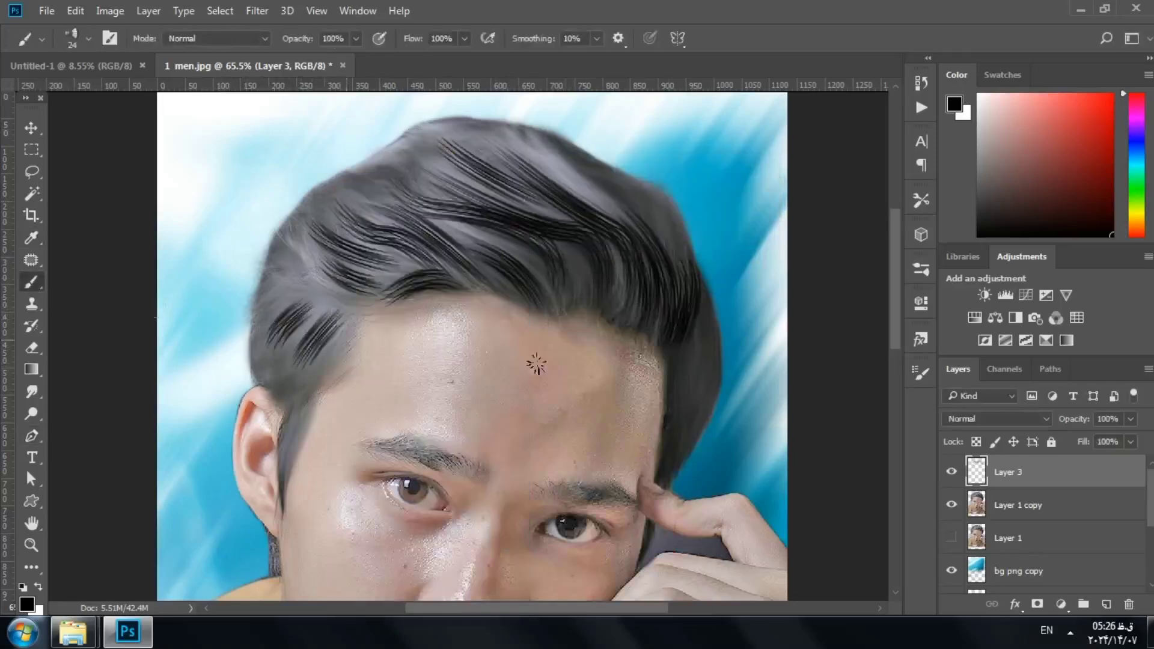
pyautogui.click(919, 374)
pyautogui.moveTo(644, 319); pyautogui.dragTo(632, 316)
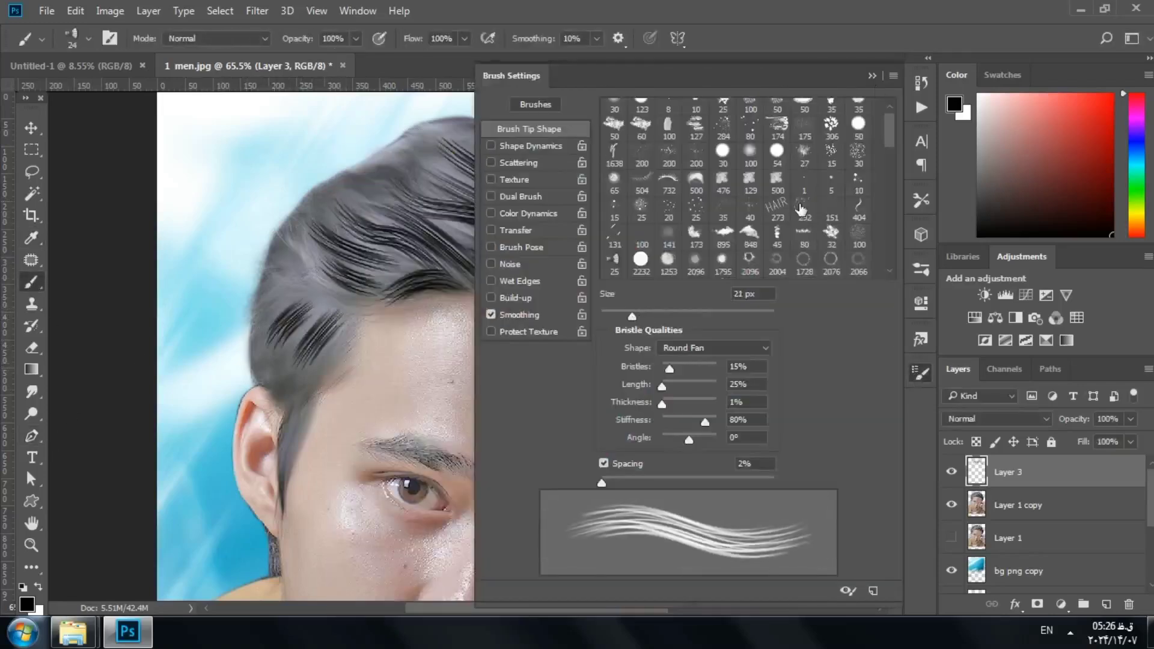
pyautogui.click(872, 76)
pyautogui.click(33, 435)
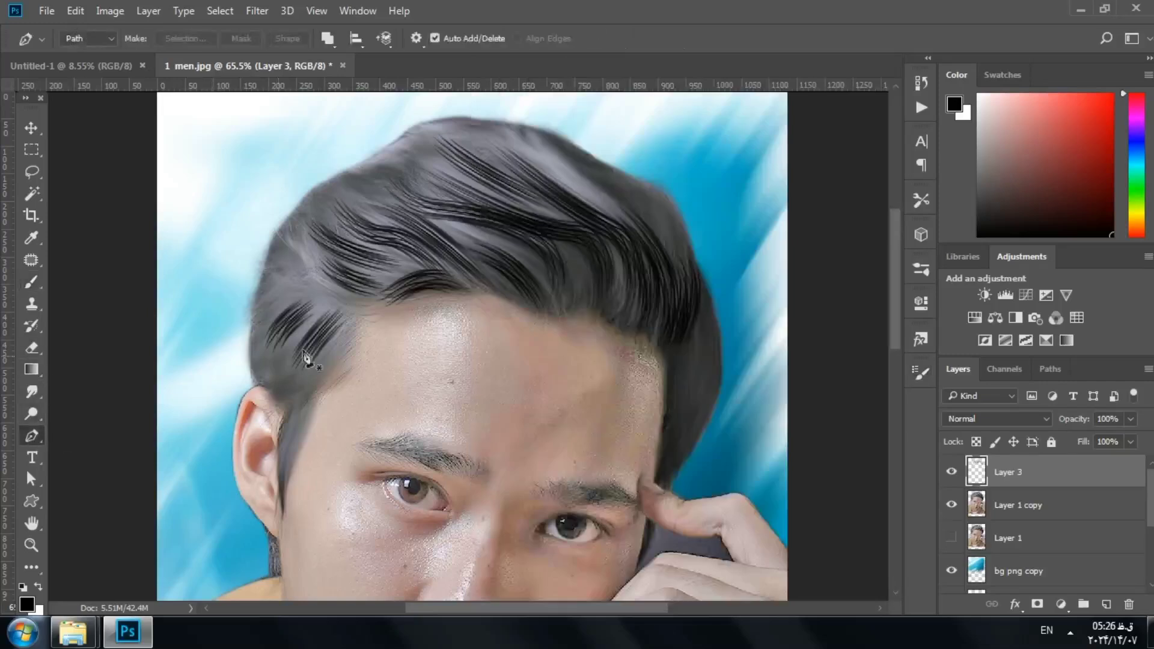
# - Draw Pen paths along the near temple hairline and the sideburn, adding a new layer for their strokes
pyautogui.click(355, 324)
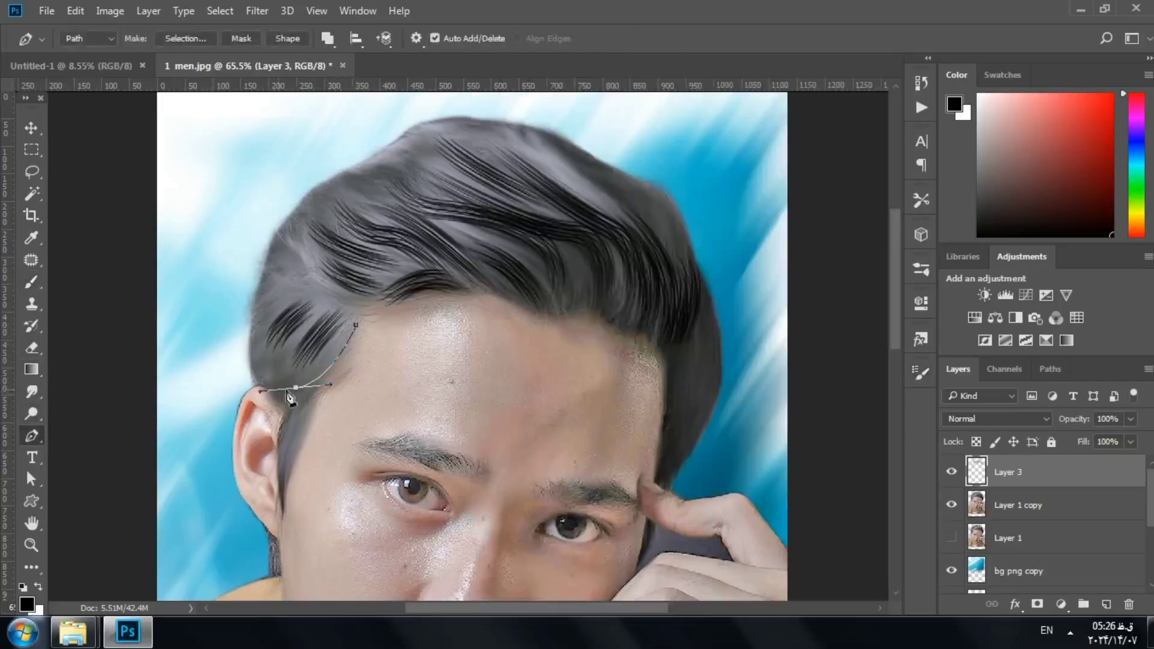
pyautogui.click(1106, 605)
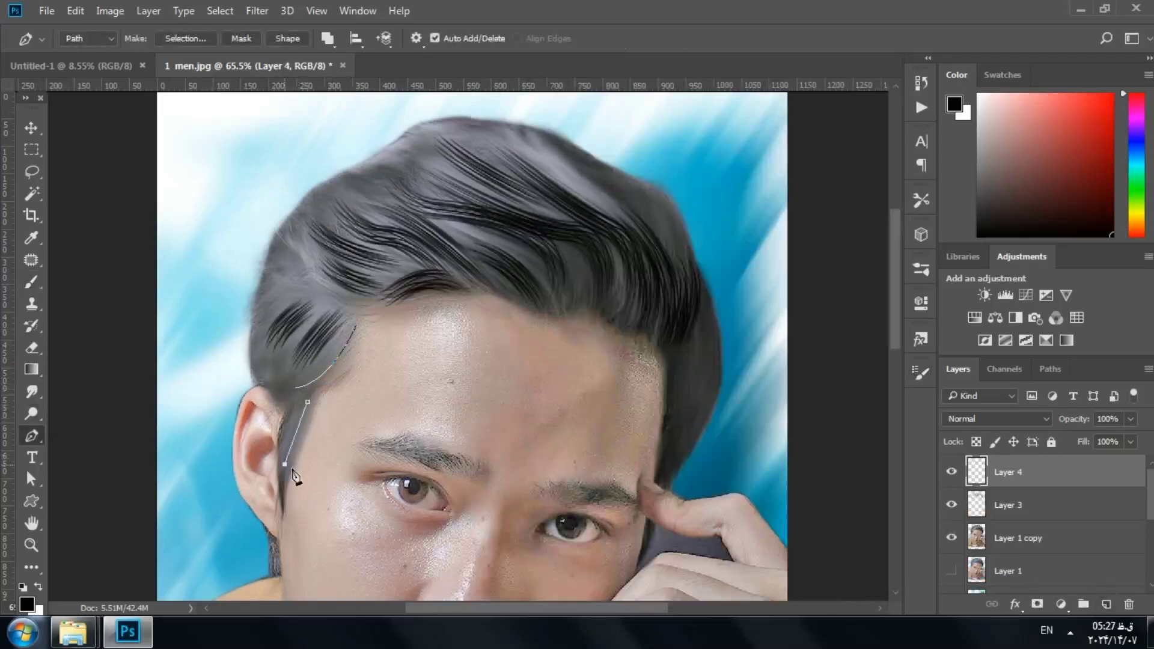
pyautogui.moveTo(294, 475); pyautogui.dragTo(289, 459)
# - Draw several more short curved Pen paths in the side hair above the ear and up towards the outer hair edge
pyautogui.click(301, 290)
pyautogui.moveTo(251, 327); pyautogui.dragTo(249, 359)
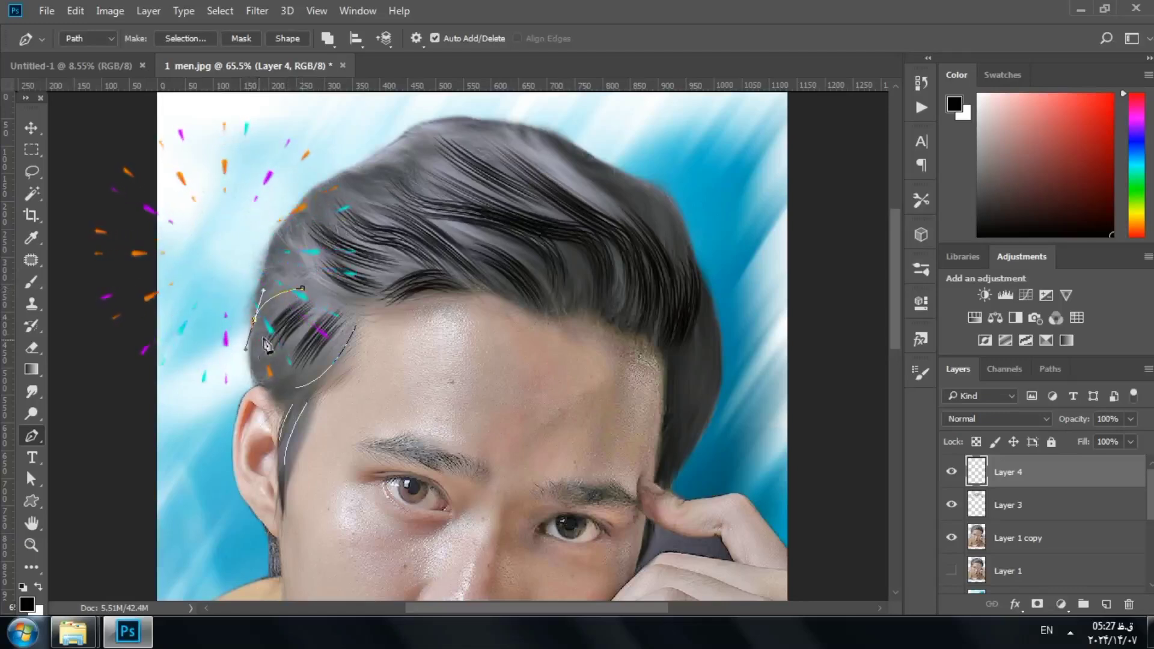
pyautogui.keyDown('ctrl'); pyautogui.click(286, 363); pyautogui.keyUp('ctrl')
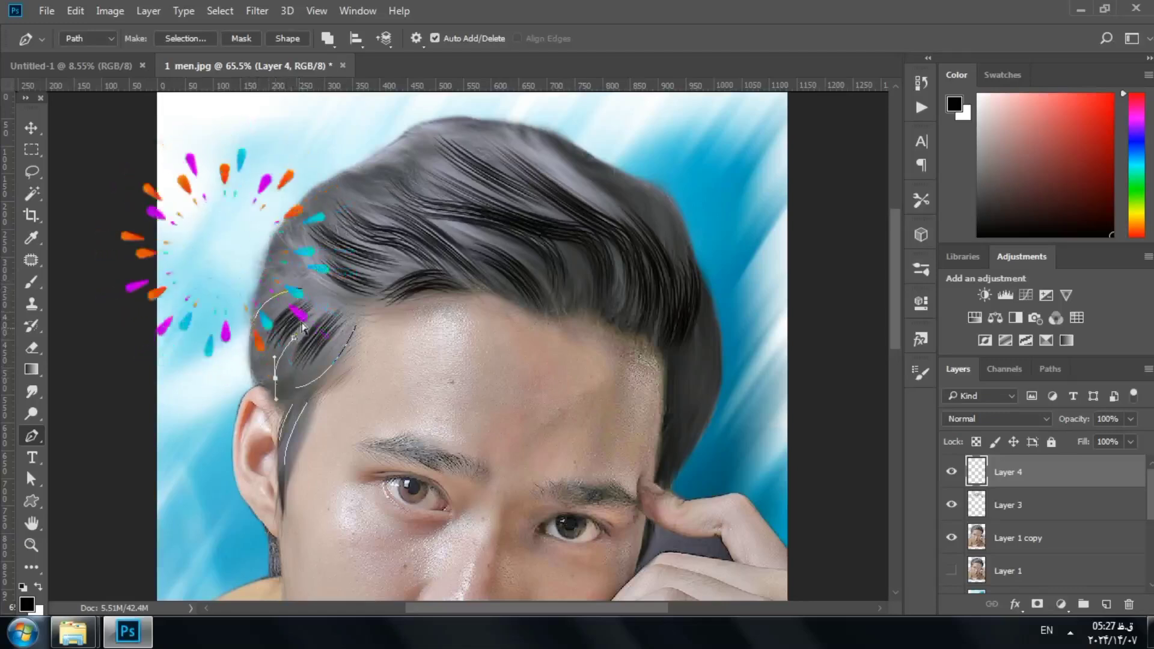
pyautogui.click(308, 273)
pyautogui.moveTo(292, 226); pyautogui.dragTo(290, 208)
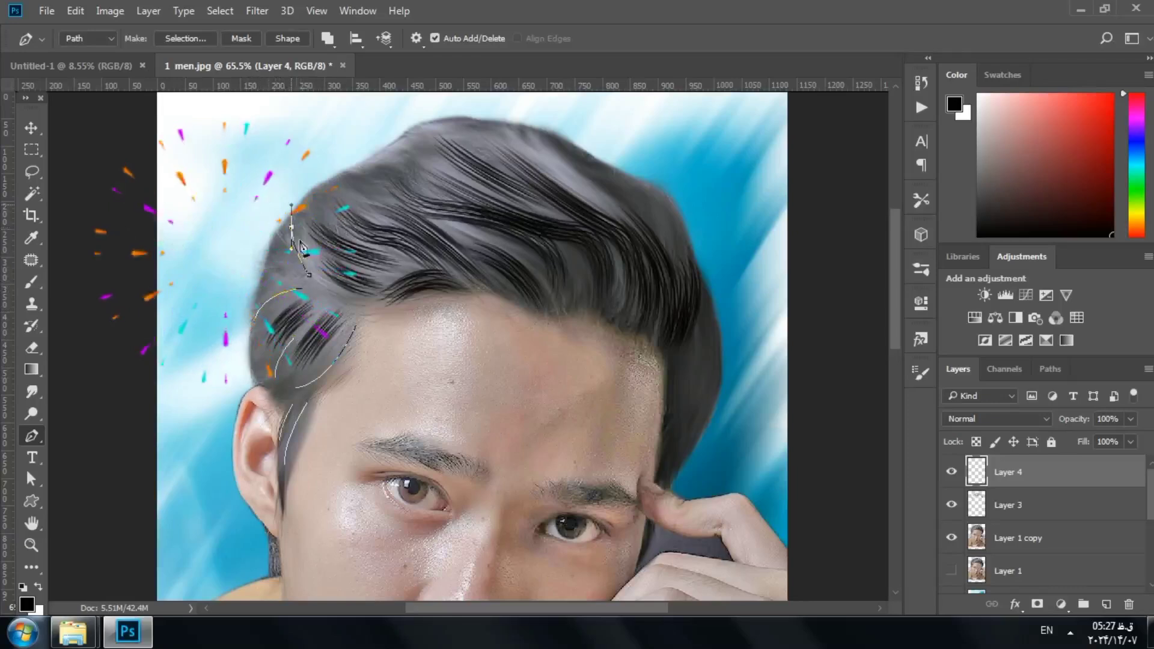
pyautogui.keyDown('ctrl'); pyautogui.click(299, 274); pyautogui.keyUp('ctrl')
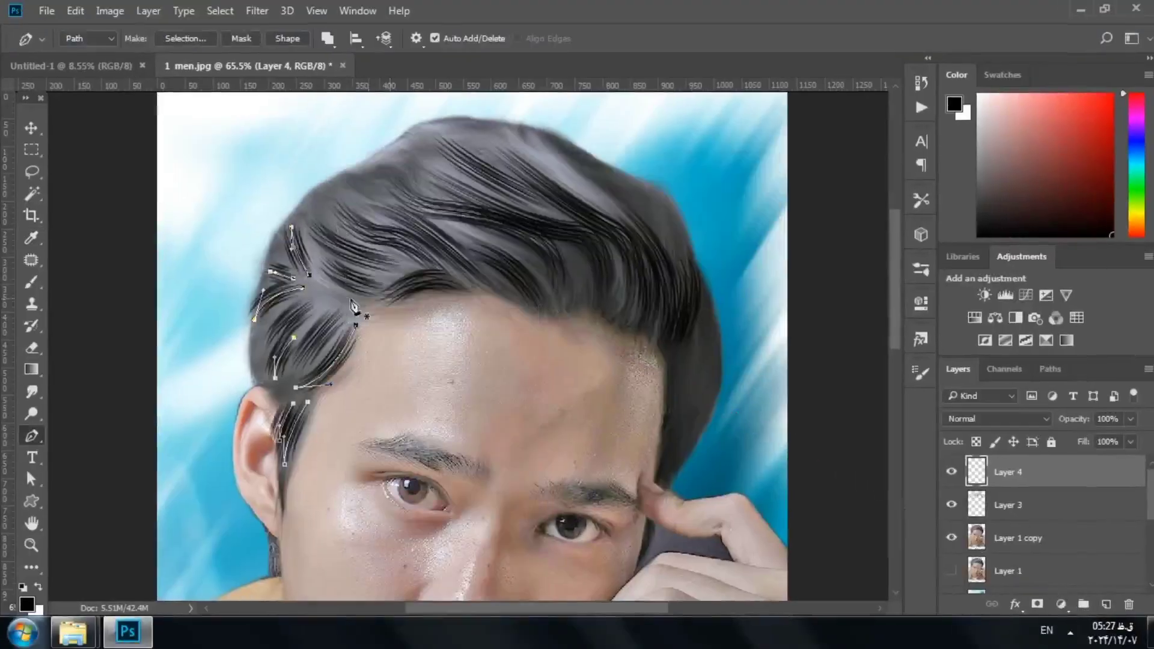
# - Stroke the sideburn, temple and side hair paths with the Brush on the new layer and delete the paths
pyautogui.rightClick(355, 306)
pyautogui.click(325, 314)
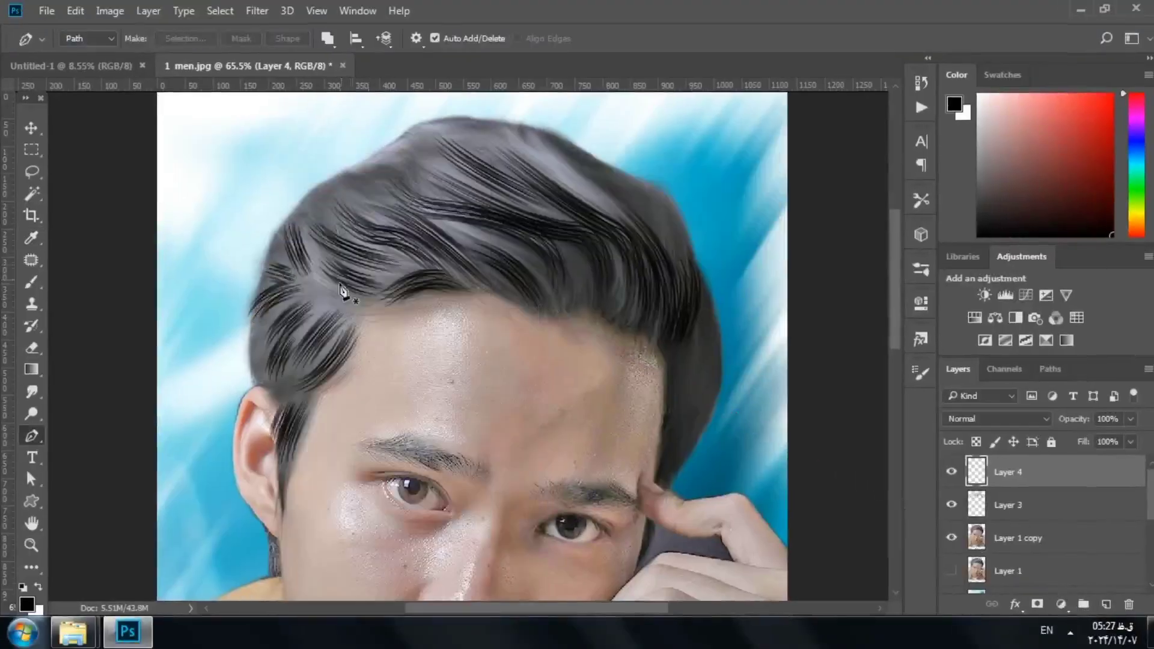
# - Move Layer 0 copy to the top of the layer stack to check the original hair, and hide it again
pyautogui.scroll(-3, 1022, 528)
pyautogui.click(1021, 545)
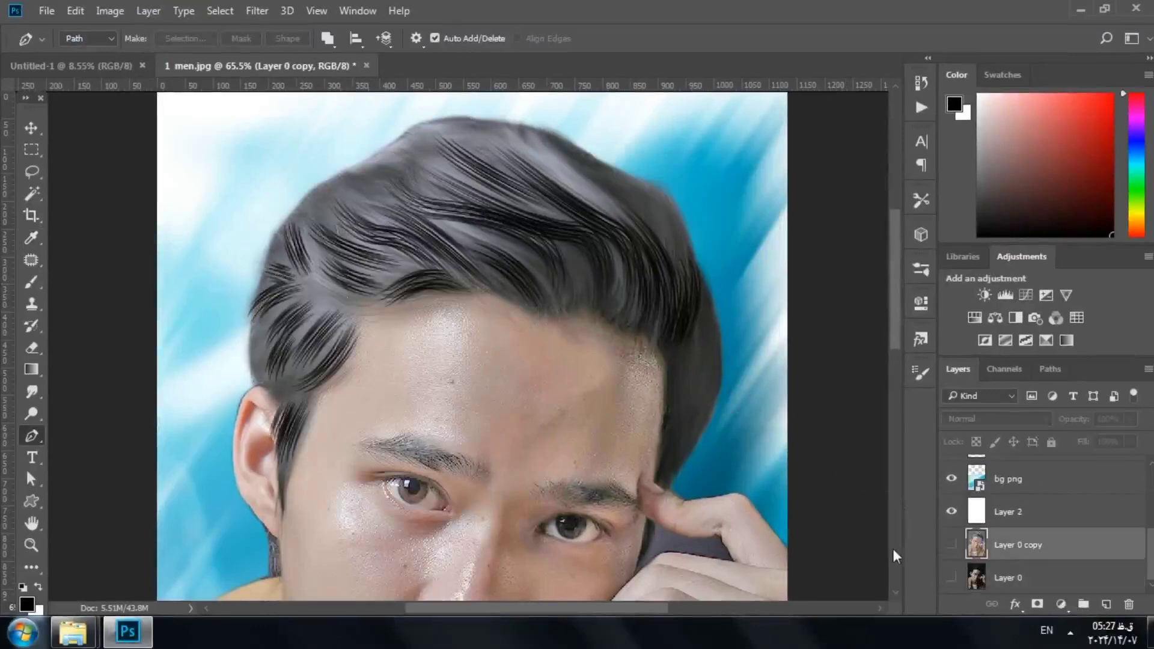
pyautogui.scroll(3, 1028, 551)
pyautogui.scroll(-1, 1026, 537)
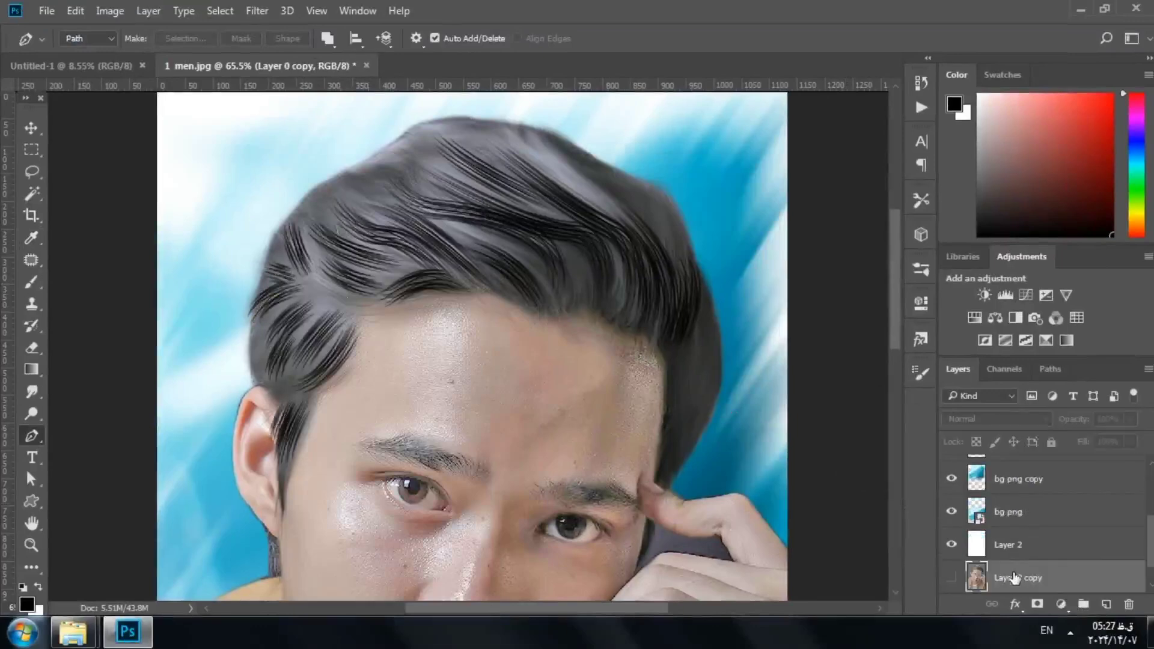
pyautogui.moveTo(1015, 578); pyautogui.dragTo(1021, 467)
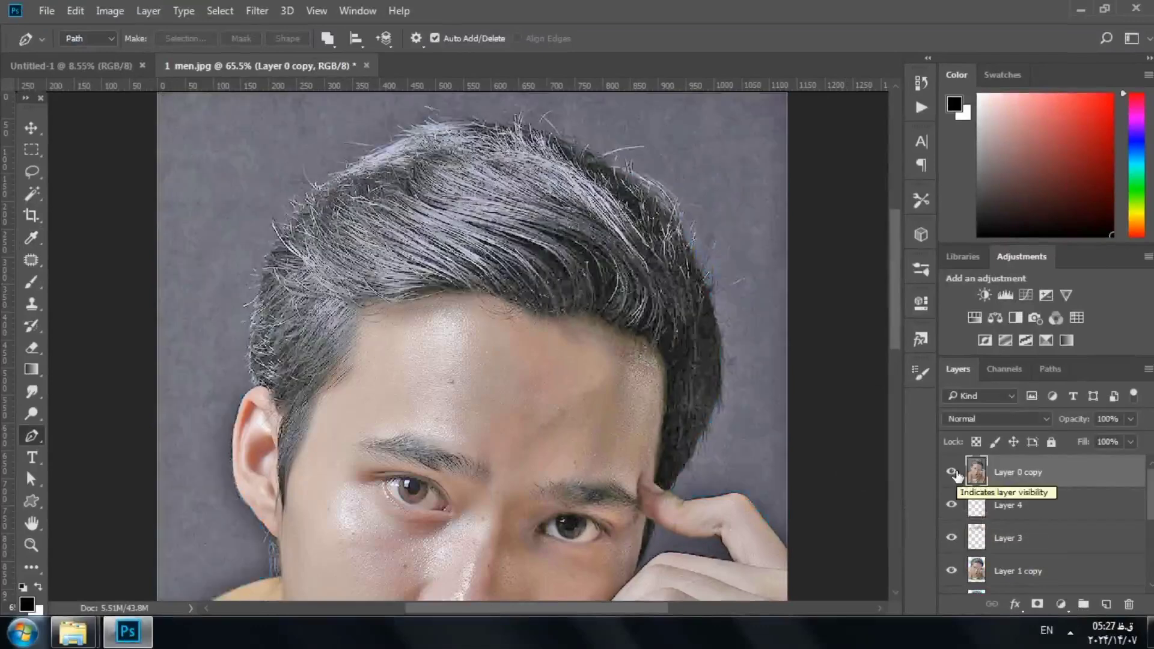
pyautogui.click(956, 474)
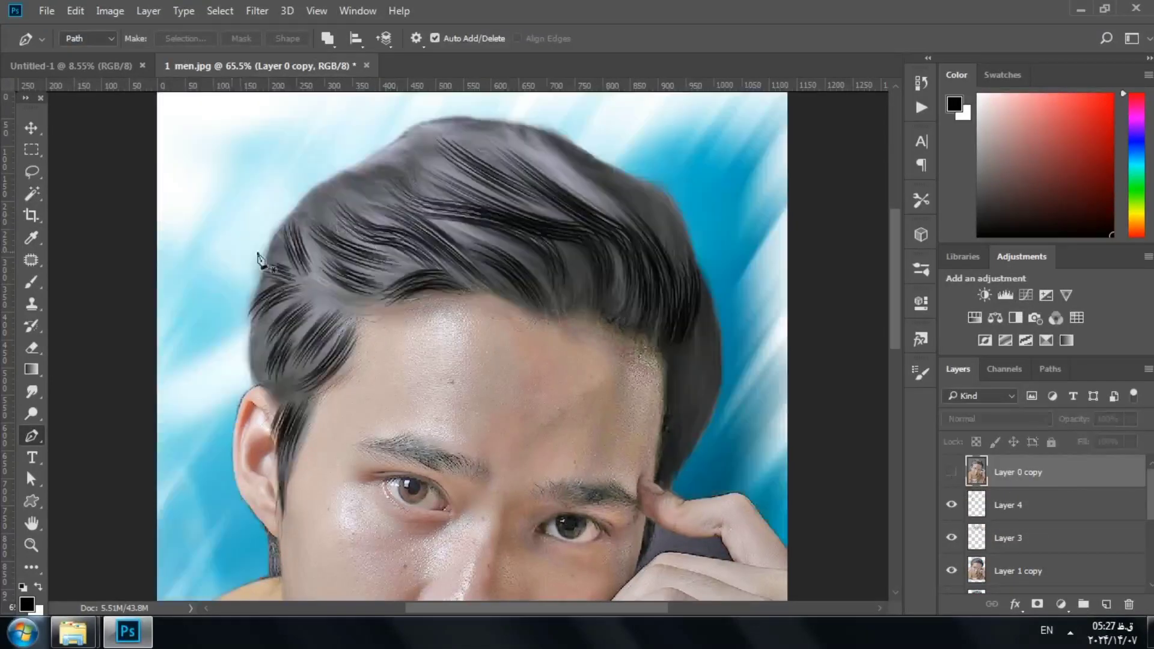
pyautogui.scroll(-1, 482, 262)
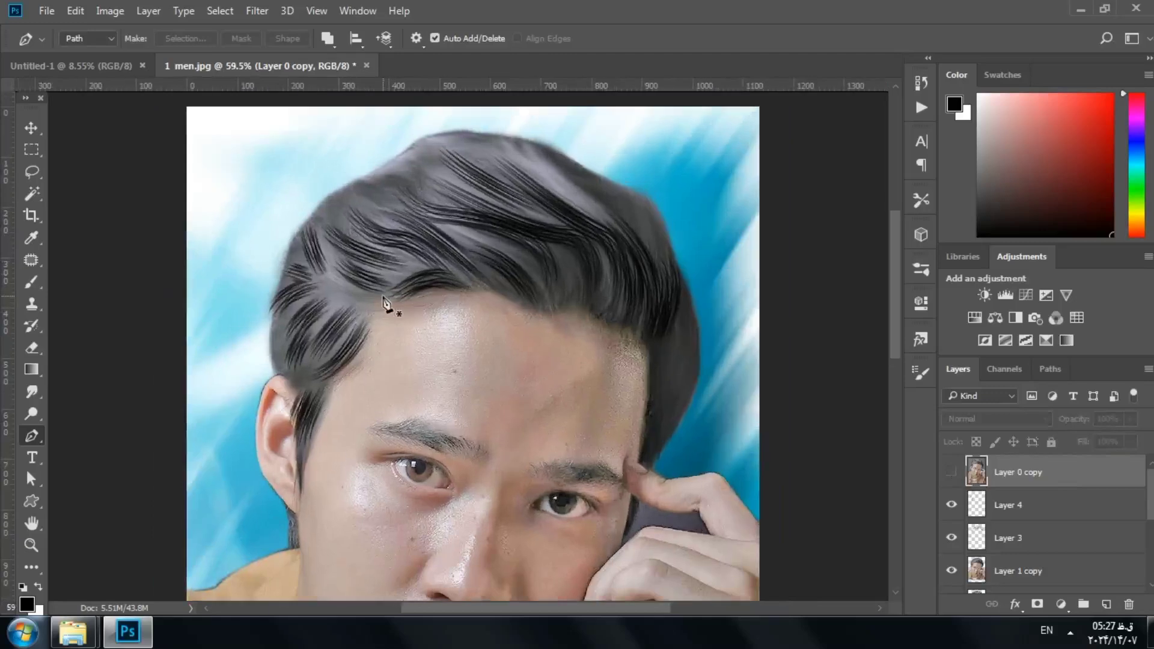
# - Draw a curved Pen path from the temple hairline up into the side hair and make Layer 4 active
pyautogui.click(384, 298)
pyautogui.moveTo(324, 283); pyautogui.dragTo(310, 263)
pyautogui.rightClick(350, 296)
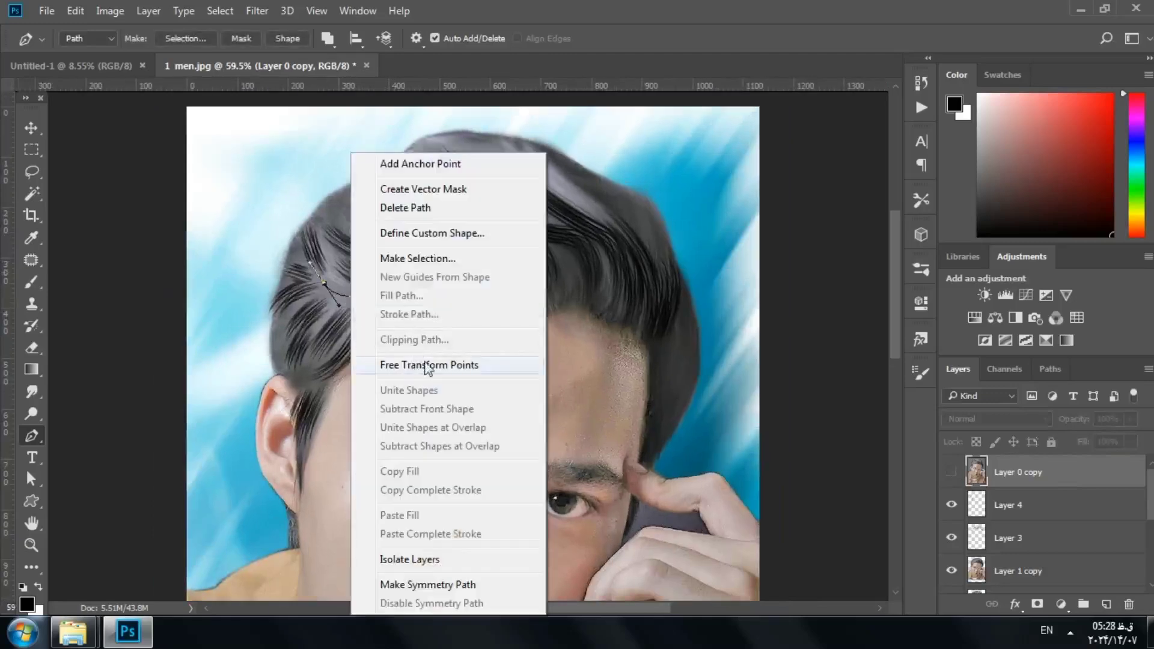
pyautogui.click(1008, 505)
# - Stroke the temple path with the Brush, simulating pressure, on Layer 4 and delete the path
pyautogui.rightClick(340, 296)
pyautogui.click(409, 314)
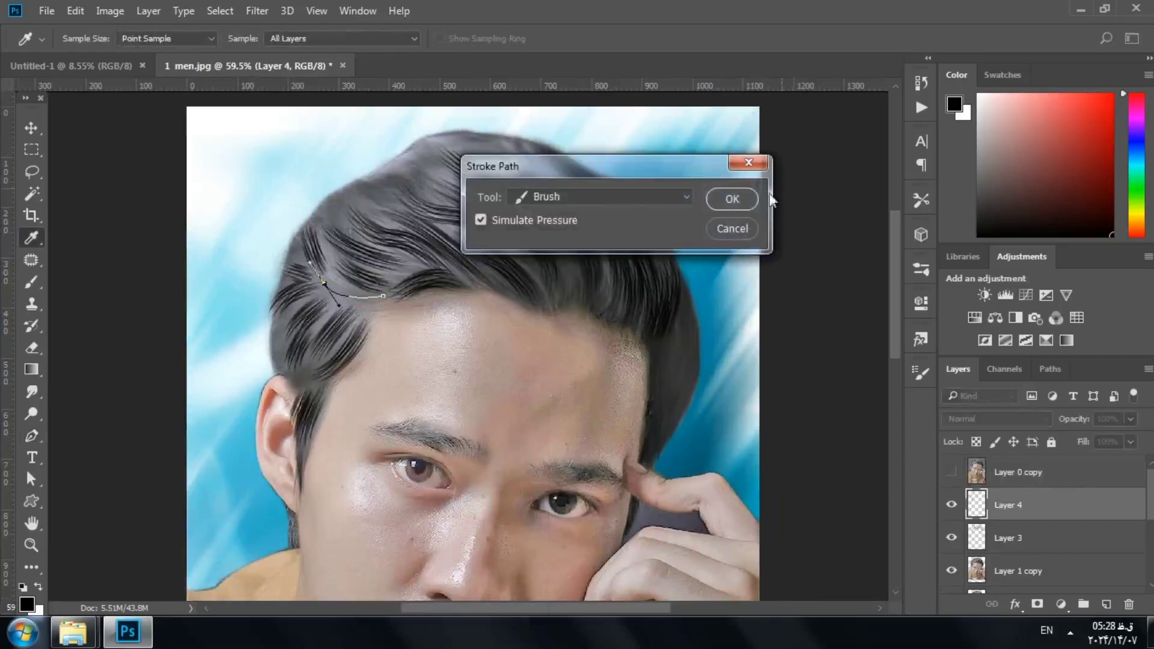
pyautogui.click(732, 198)
pyautogui.rightClick(363, 300)
pyautogui.click(394, 208)
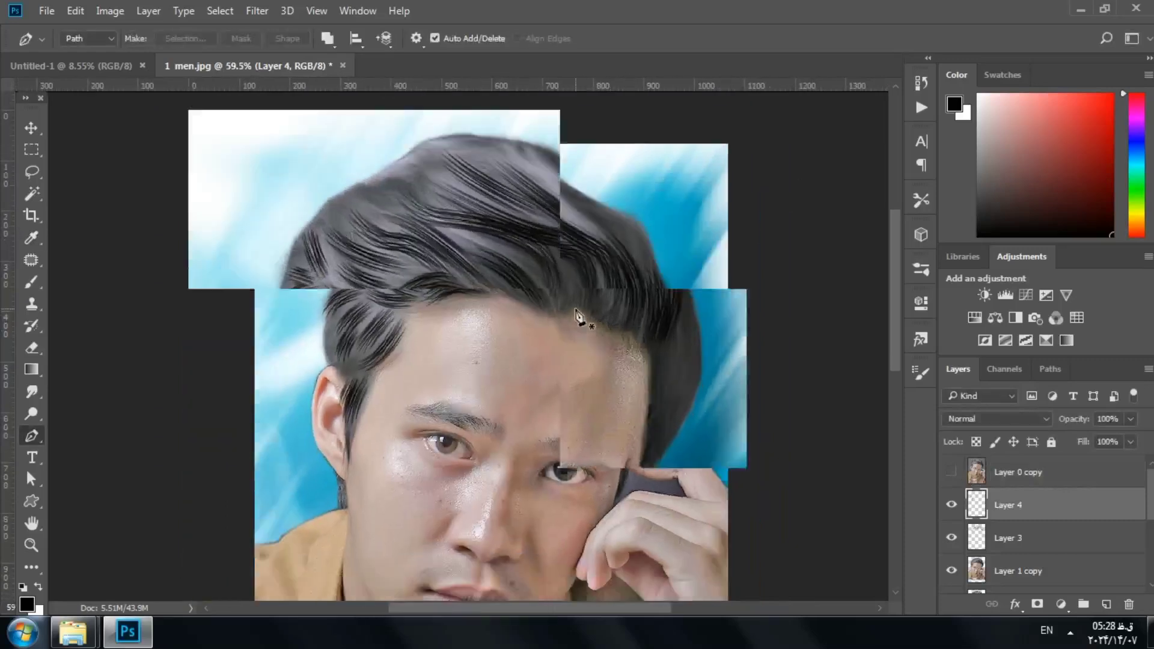
# - Draw short Pen paths along the crown and the far outer hair edge and stroke them with the Brush on Layer 4
pyautogui.click(663, 255)
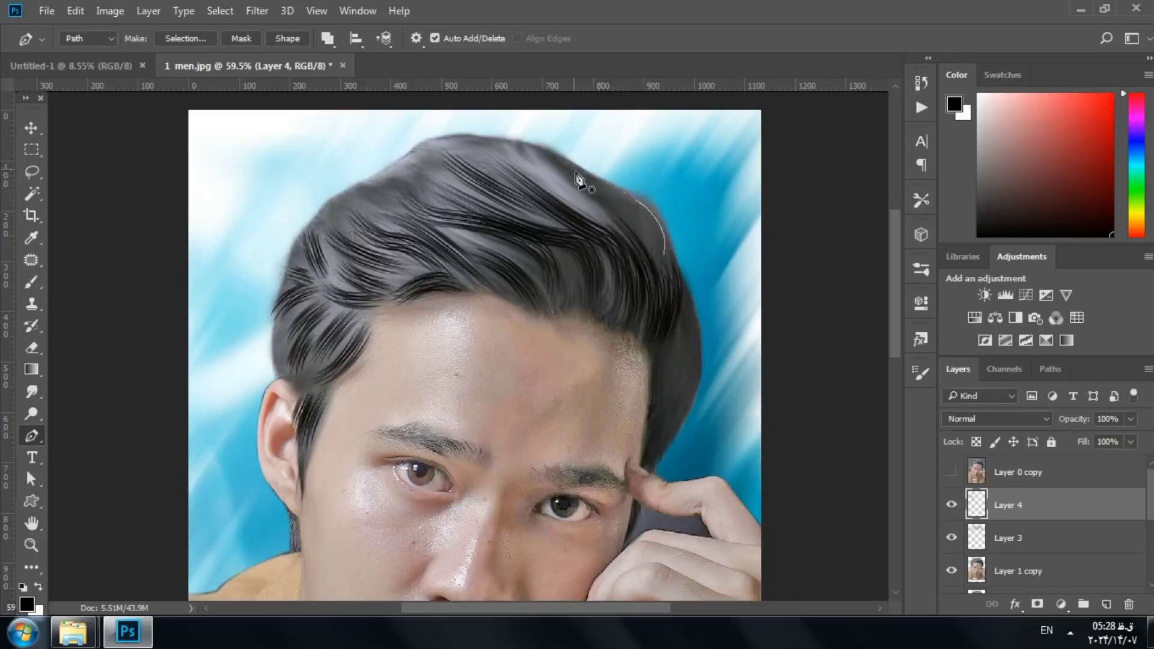
pyautogui.click(510, 146)
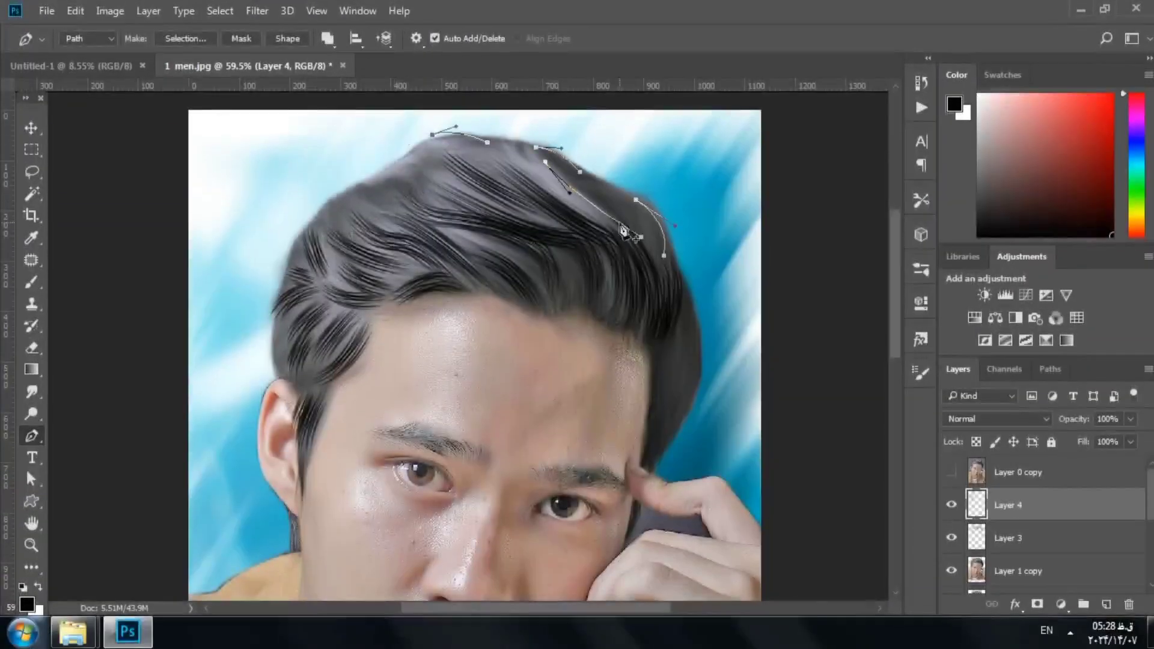
pyautogui.rightClick(618, 153)
pyautogui.click(772, 210)
pyautogui.click(732, 198)
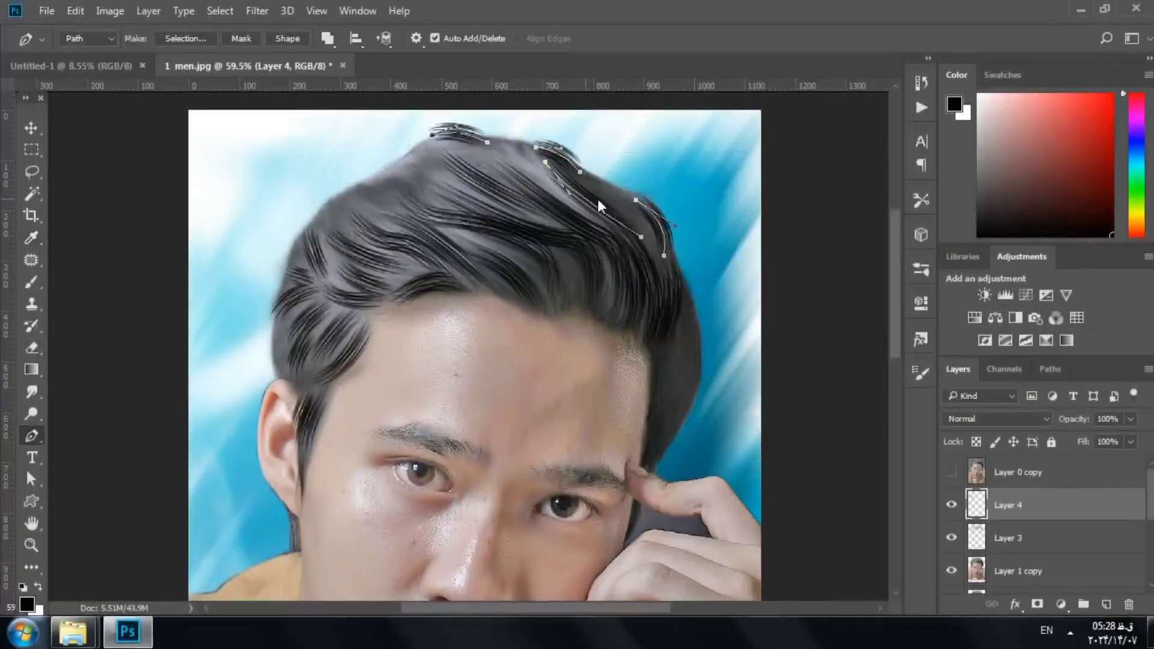
pyautogui.press('Return')
# - Draw short curved Pen paths along the outer hair edge on the ear side, from near the crown down to above the ear
pyautogui.click(429, 169)
pyautogui.moveTo(377, 174); pyautogui.dragTo(345, 191)
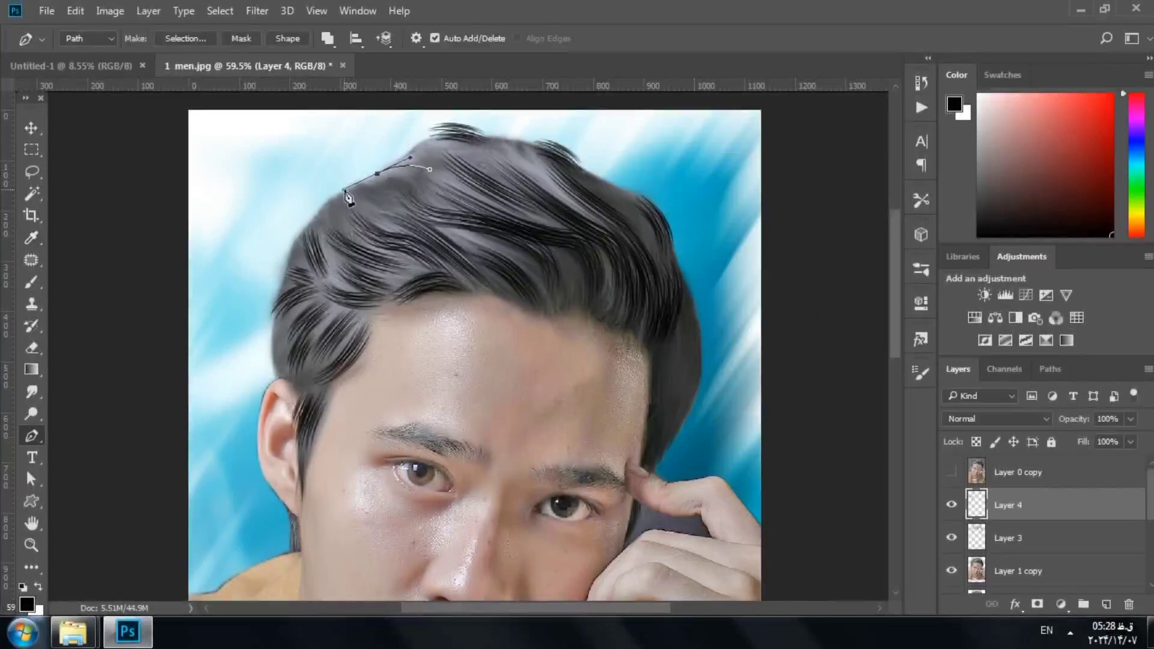
pyautogui.moveTo(272, 238); pyautogui.dragTo(267, 240)
pyautogui.keyDown('ctrl'); pyautogui.click(331, 230); pyautogui.keyUp('ctrl')
pyautogui.moveTo(275, 380); pyautogui.dragTo(277, 384)
pyautogui.moveTo(222, 134); pyautogui.dragTo(284, 198)
# - Stroke the ear-side outer edge paths with the Brush on Layer 4 and delete the paths
pyautogui.rightClick(335, 228)
pyautogui.click(387, 313)
pyautogui.click(729, 199)
pyautogui.rightClick(333, 229)
pyautogui.click(391, 210)
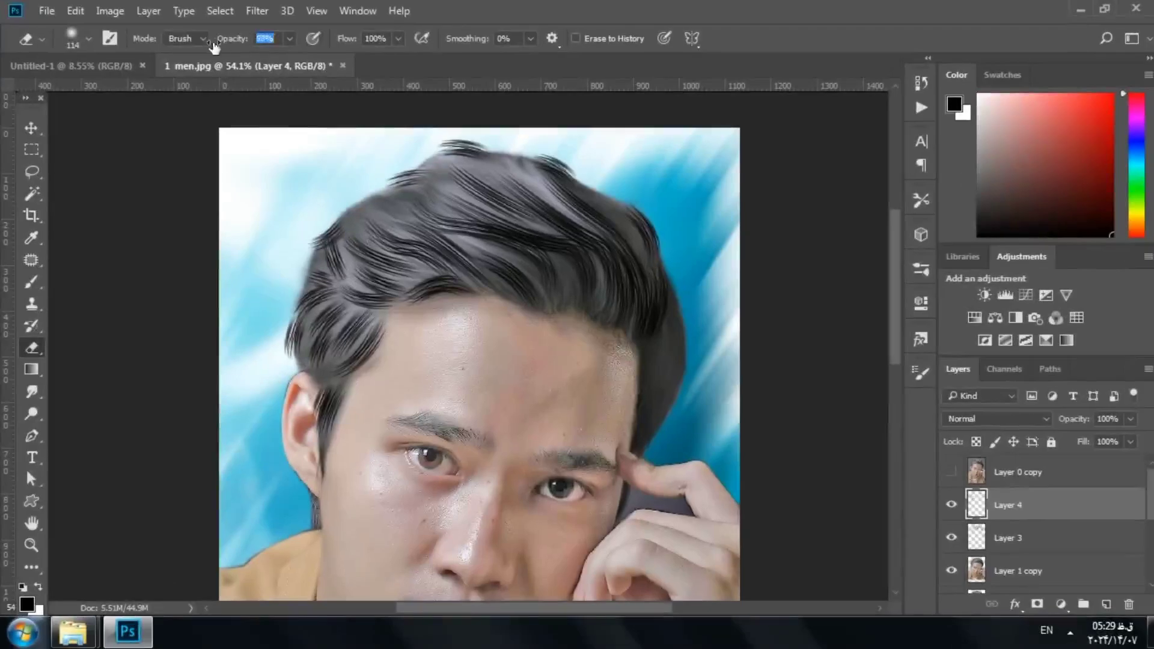
# - Lightly erase the protruding strand tips at the crown on Layer 4 with a soft, reduced-opacity Eraser
pyautogui.moveTo(215, 47); pyautogui.dragTo(217, 47)
pyautogui.moveTo(470, 133); pyautogui.dragTo(447, 136)
pyautogui.moveTo(584, 162); pyautogui.dragTo(575, 166)
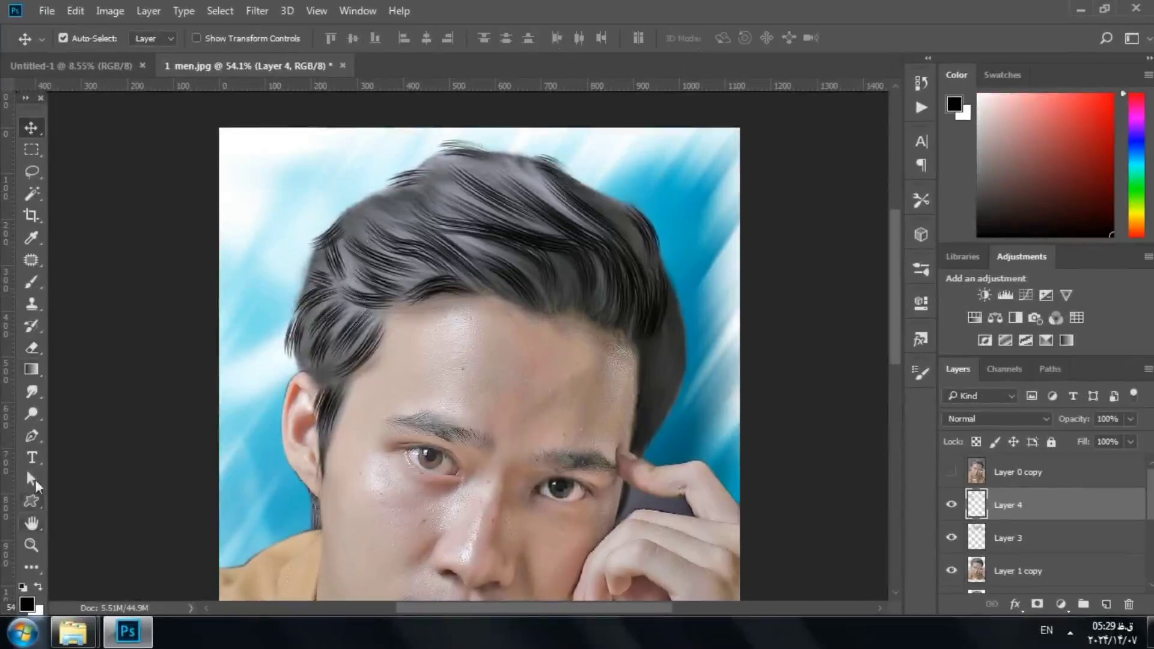
# - Draw a long curved Pen path from the fringe hairline back to the upper side hair and add a new layer
pyautogui.click(32, 435)
pyautogui.click(550, 304)
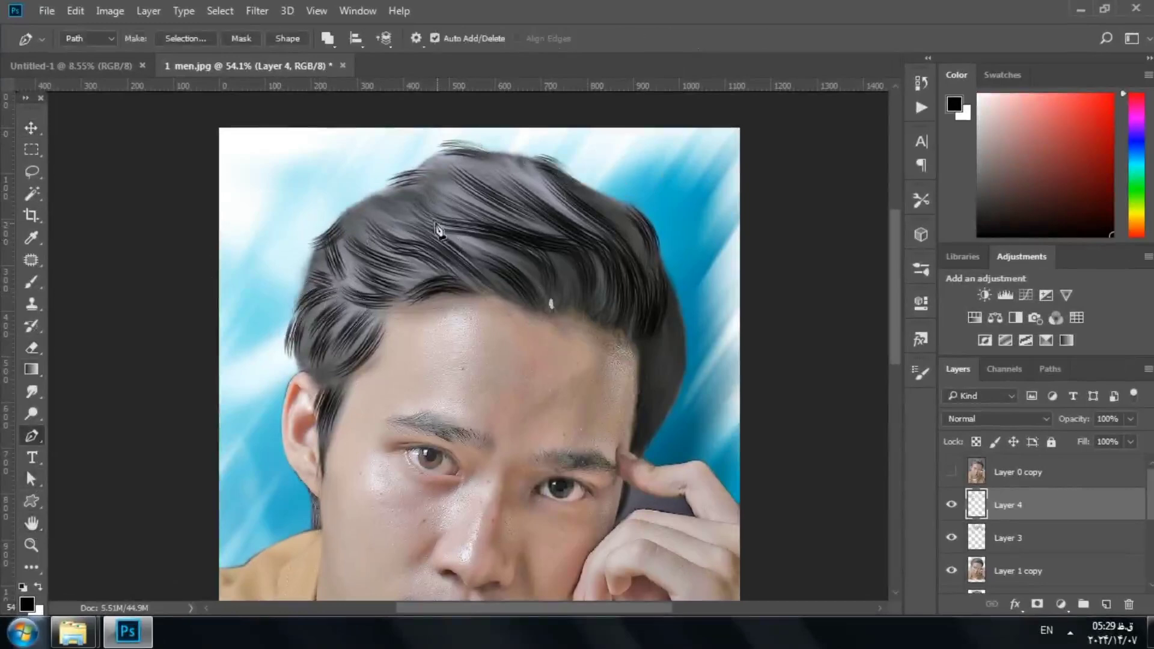
pyautogui.moveTo(415, 212); pyautogui.dragTo(509, 213)
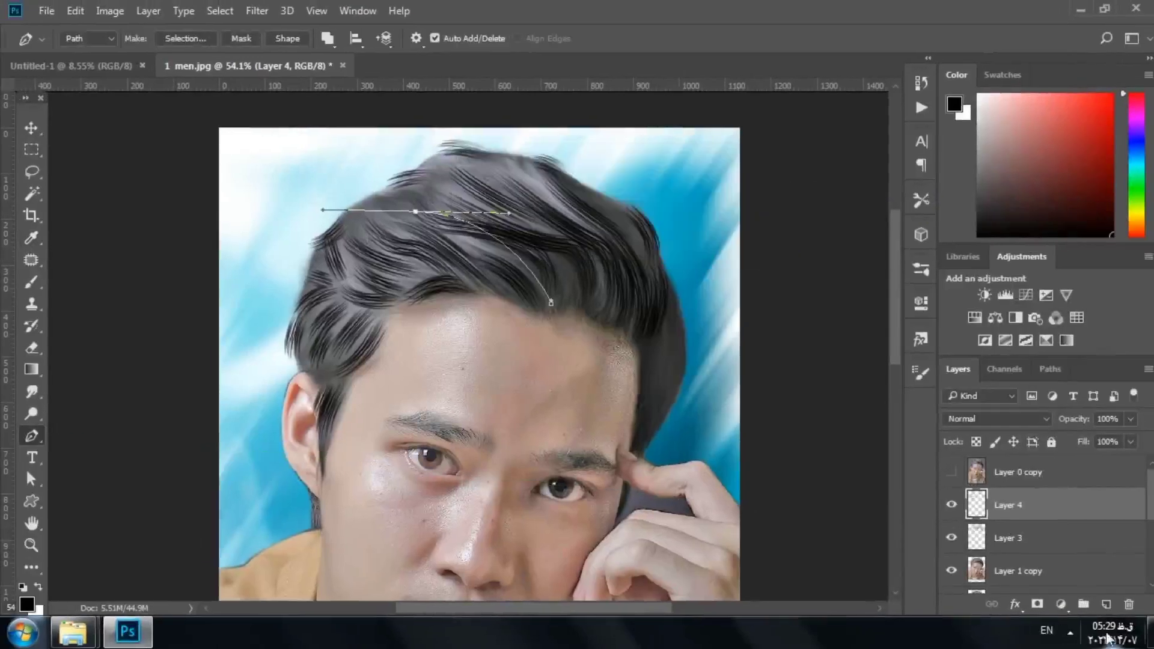
pyautogui.click(1107, 605)
# - Stroke the long fringe path with the Brush on Layer 5 and delete the path
pyautogui.rightClick(550, 303)
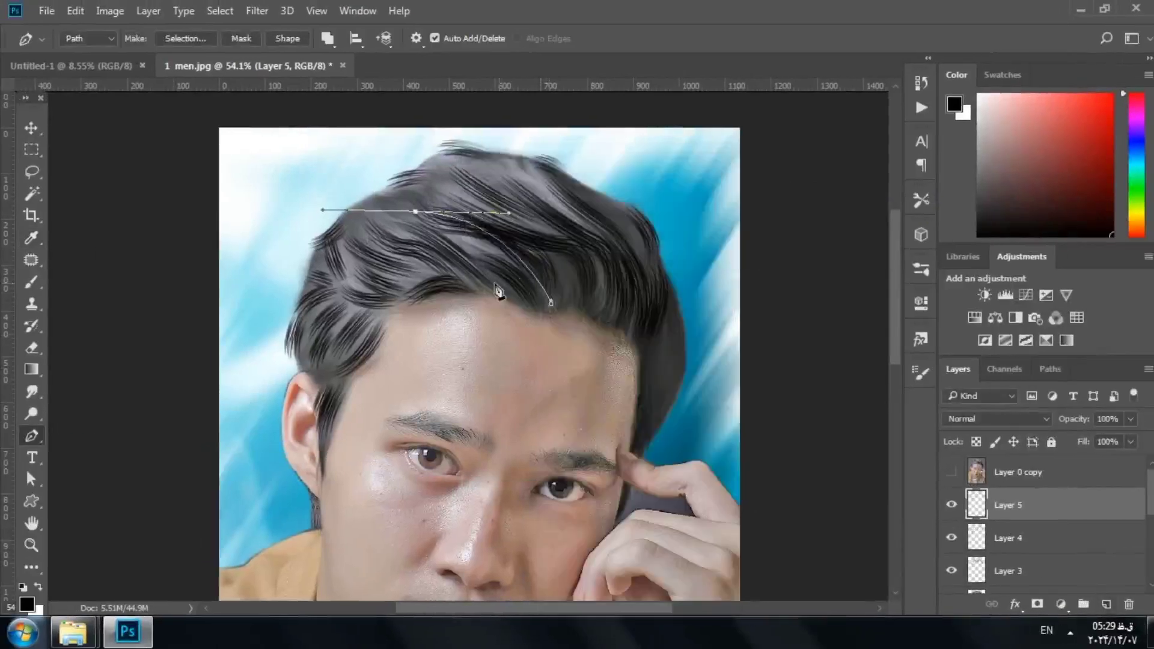
pyautogui.rightClick(514, 179)
pyautogui.click(581, 209)
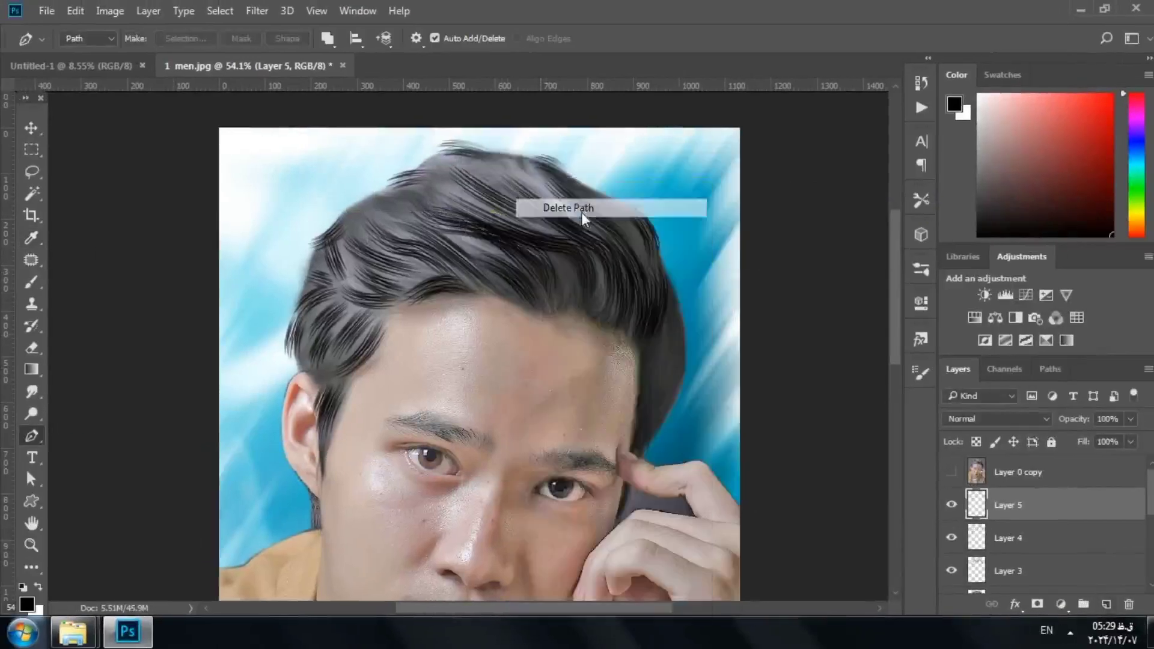
# - Draw several curved Pen paths down the far-side hair, converging just above the raised fingertip
pyautogui.click(635, 452)
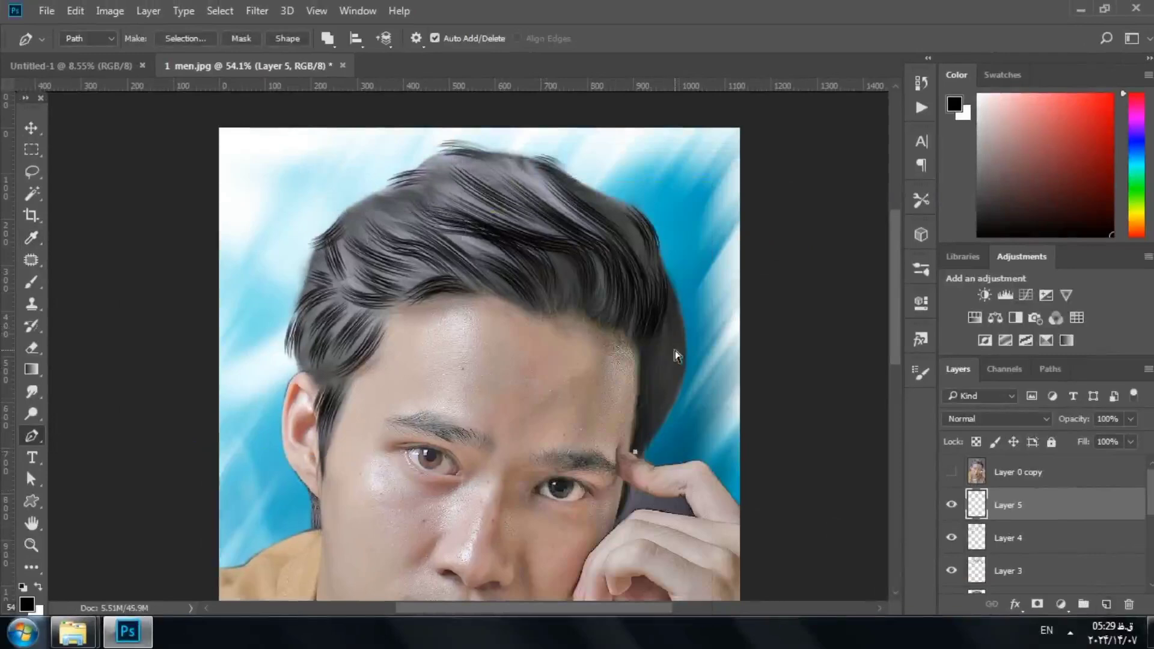
pyautogui.hotkey('ctrl', 'z')
pyautogui.click(671, 316)
pyautogui.moveTo(644, 442); pyautogui.dragTo(595, 480)
pyautogui.press('Escape')
pyautogui.moveTo(637, 438); pyautogui.dragTo(642, 448)
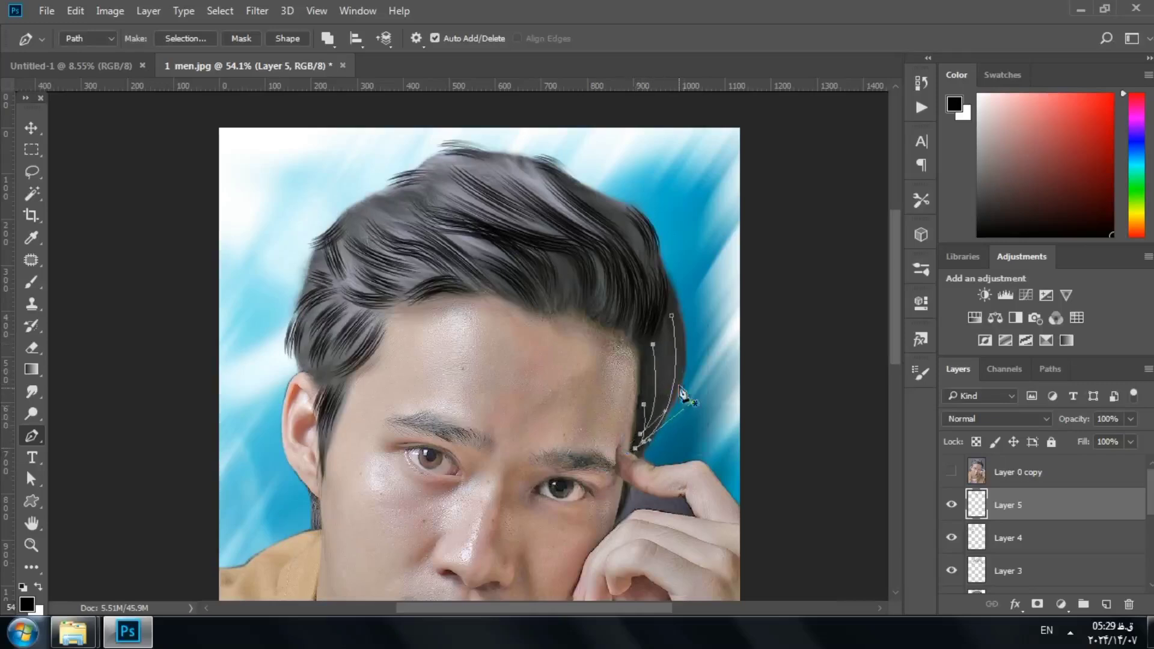
# - Stroke the far-side hair paths with the Brush on Layer 5 and delete the paths
pyautogui.rightClick(673, 385)
pyautogui.click(703, 373)
pyautogui.click(732, 197)
pyautogui.rightClick(663, 383)
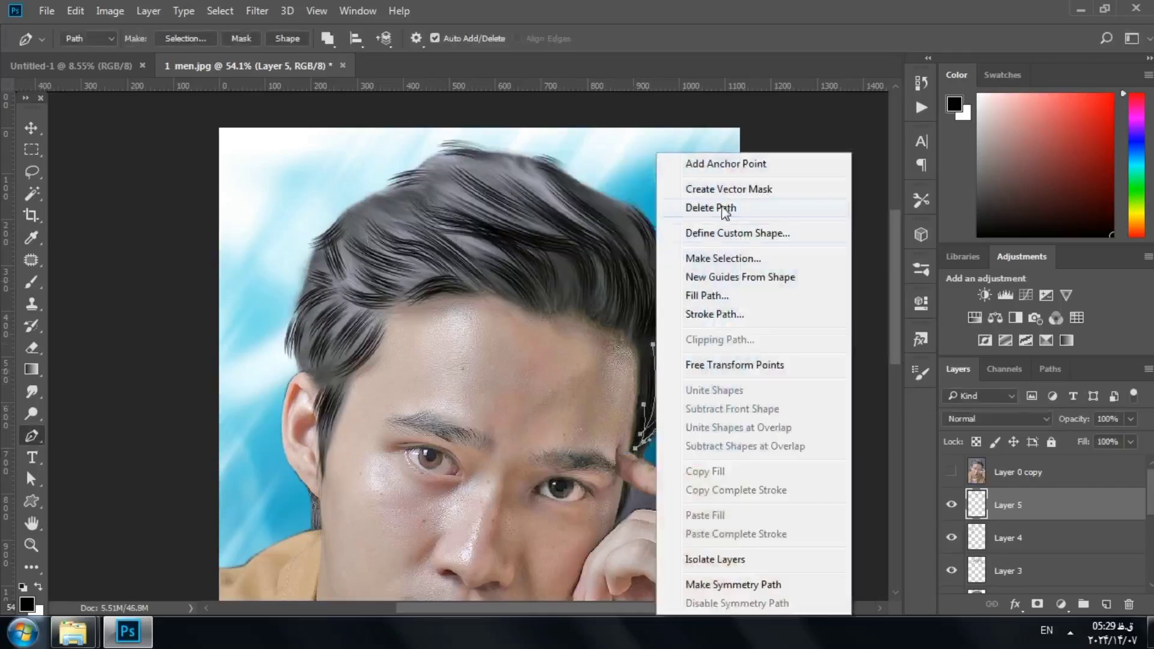
pyautogui.click(729, 209)
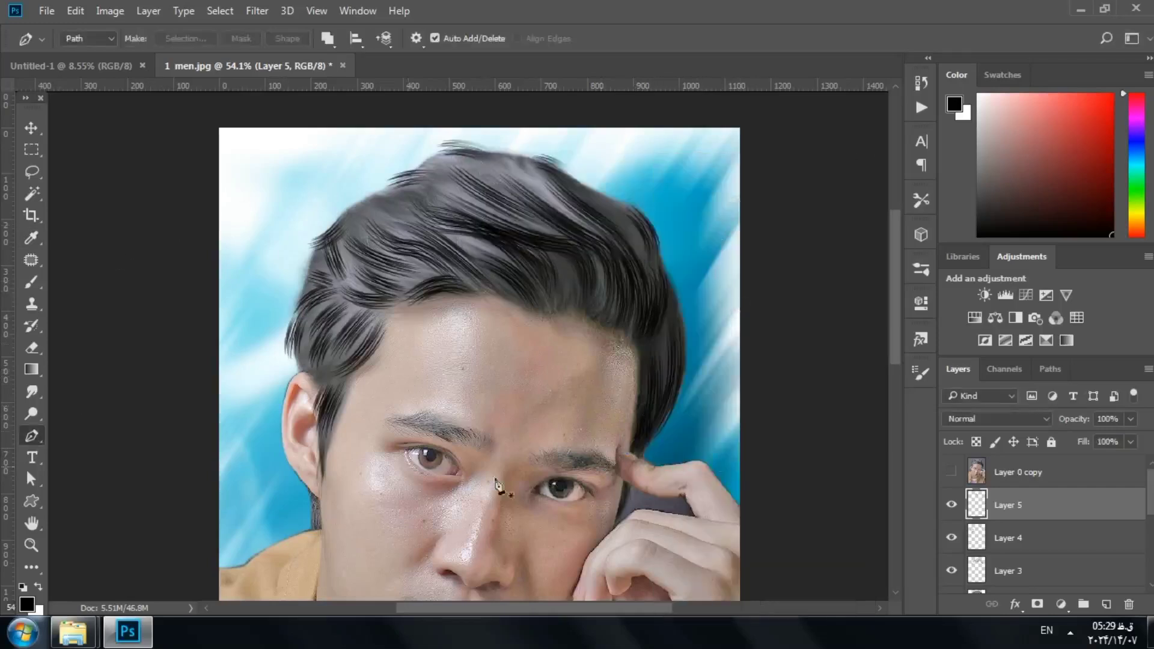
# - Set the Smudge tool's brush size to 42 px and smudge the hair below the ear on Layer 1 copy
pyautogui.scroll(1, 394, 523)
pyautogui.scroll(-3, 902, 305)
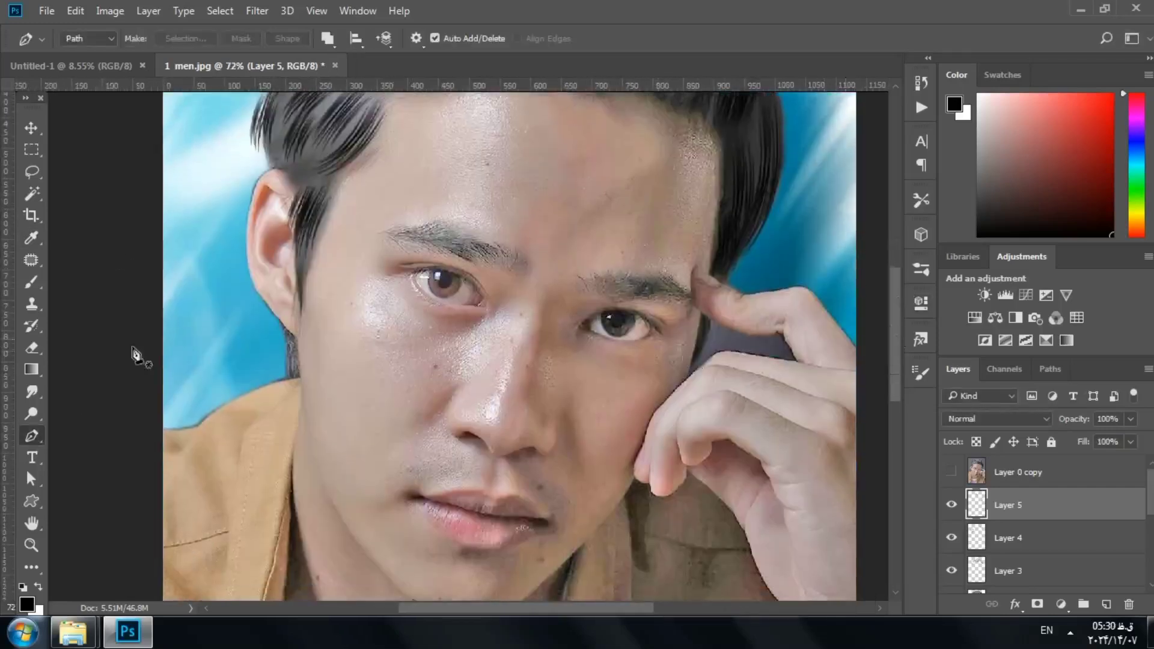
pyautogui.click(31, 390)
pyautogui.rightClick(397, 188)
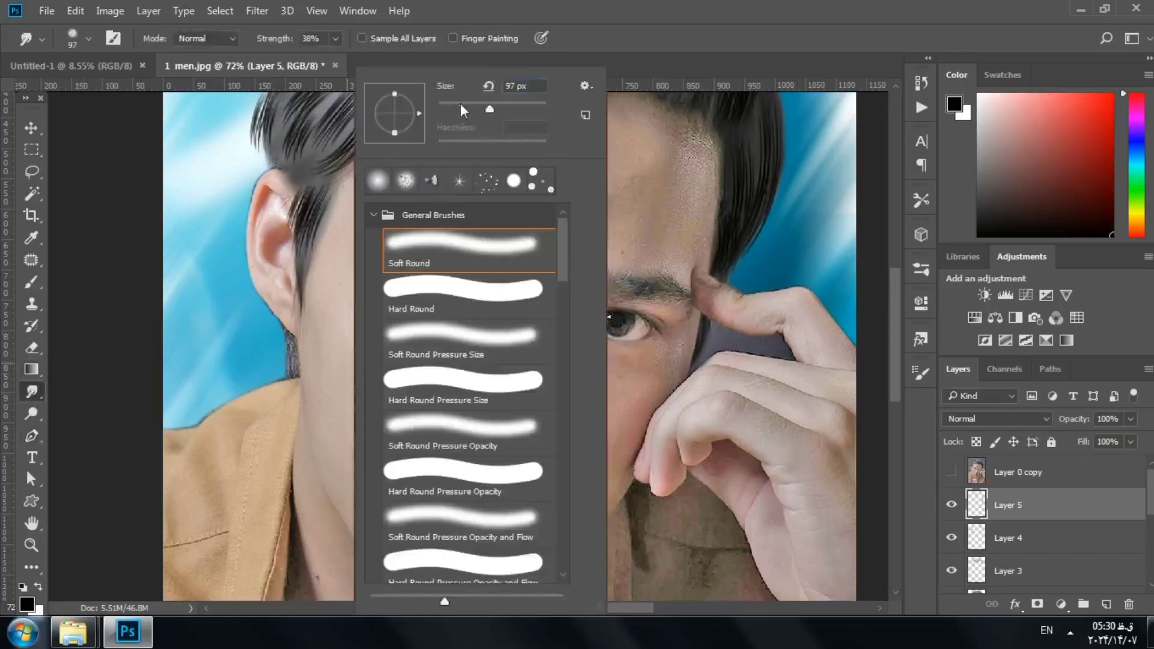
pyautogui.click(291, 348)
pyautogui.scroll(-2, 987, 507)
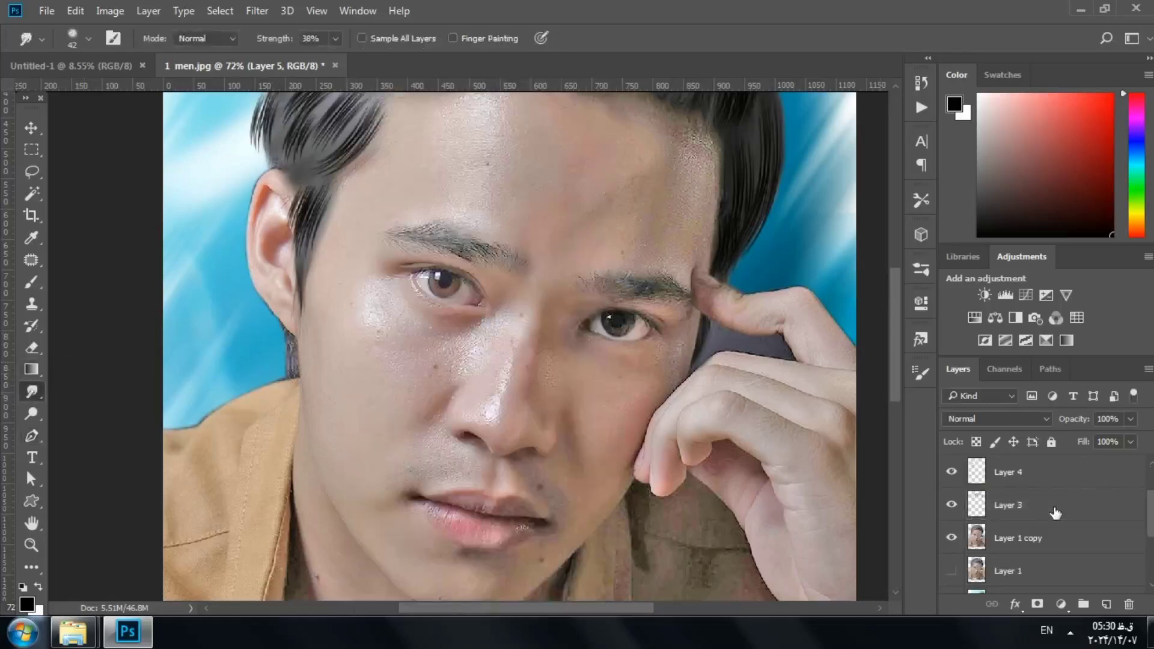
pyautogui.click(1021, 537)
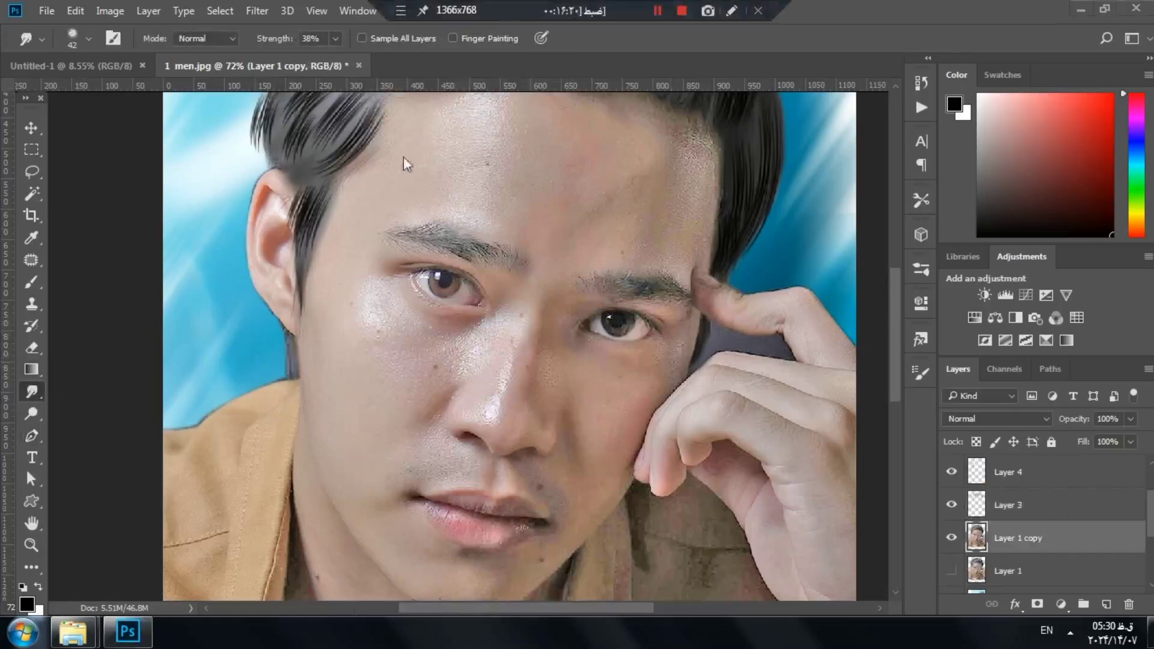
# - Draw a Pen path along the sliver of hair between the far cheek and the hand, and make Layer 5 active
pyautogui.click(31, 435)
pyautogui.scroll(5, 661, 361)
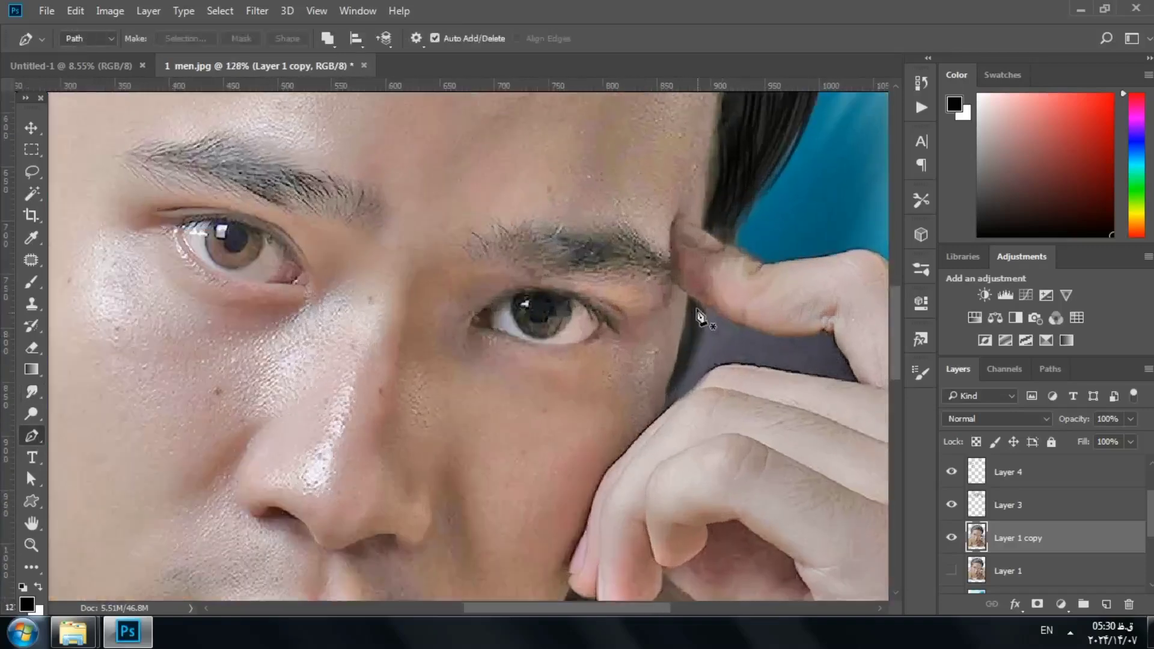
pyautogui.moveTo(680, 376); pyautogui.dragTo(661, 397)
pyautogui.rightClick(693, 355)
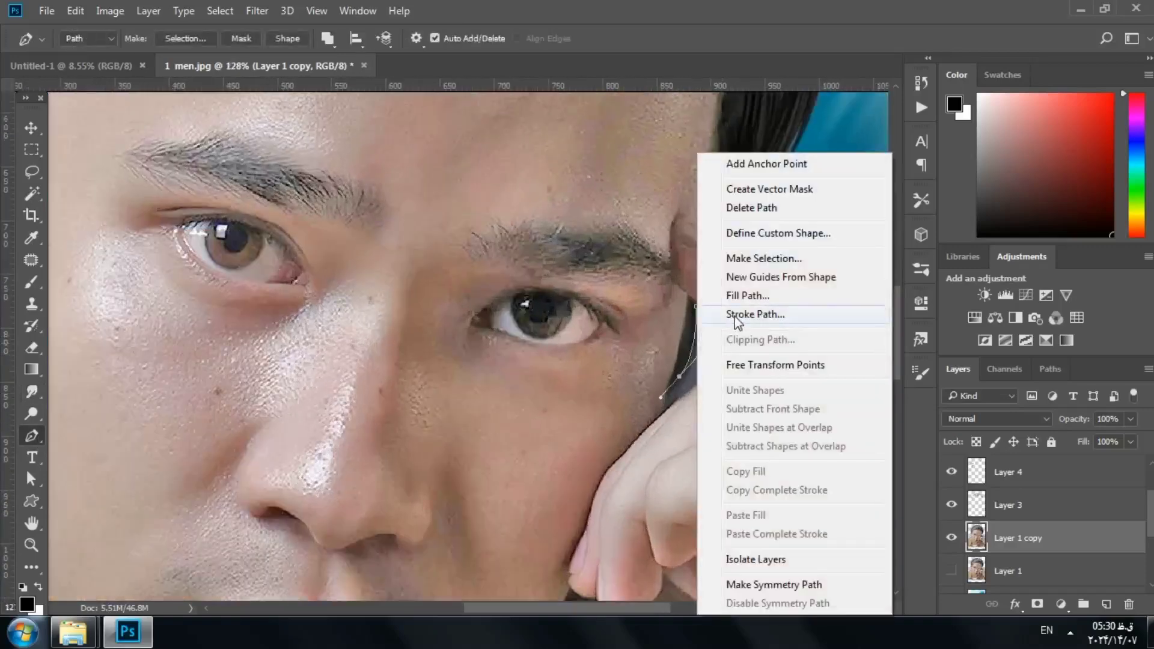
pyautogui.click(1020, 518)
pyautogui.hotkey('ctrl', 'shift', 'alt', 'n')
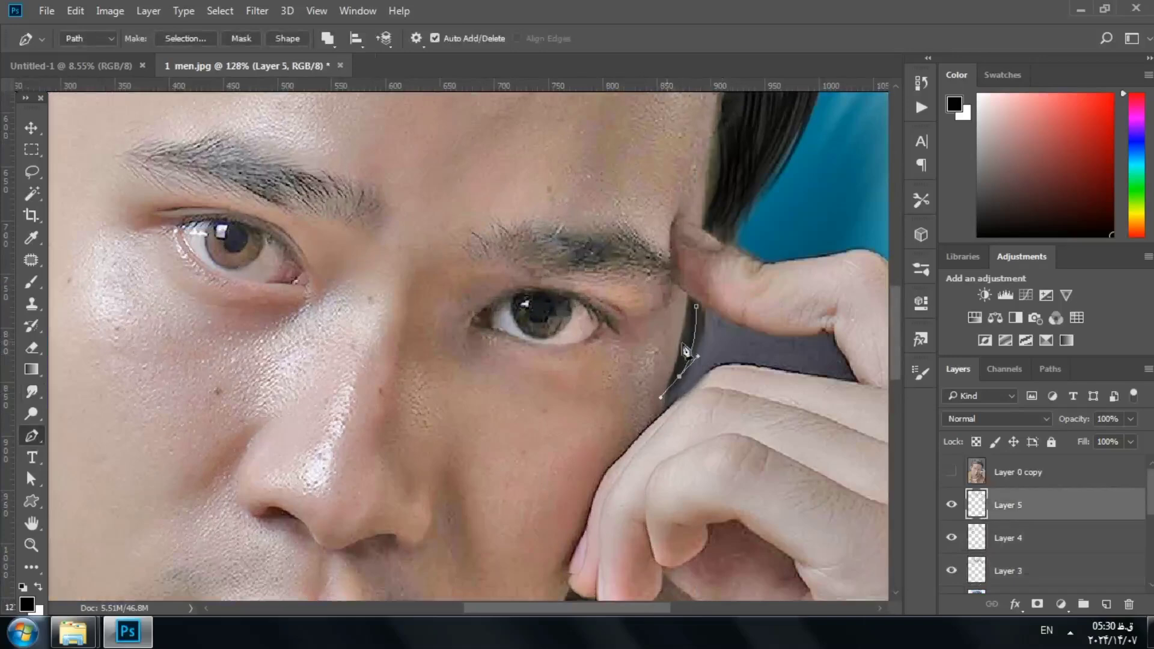
# - Stroke the path between the cheek and the hand with the Brush on Layer 5 and delete it
pyautogui.rightClick(699, 334)
pyautogui.click(753, 314)
pyautogui.press('Return')
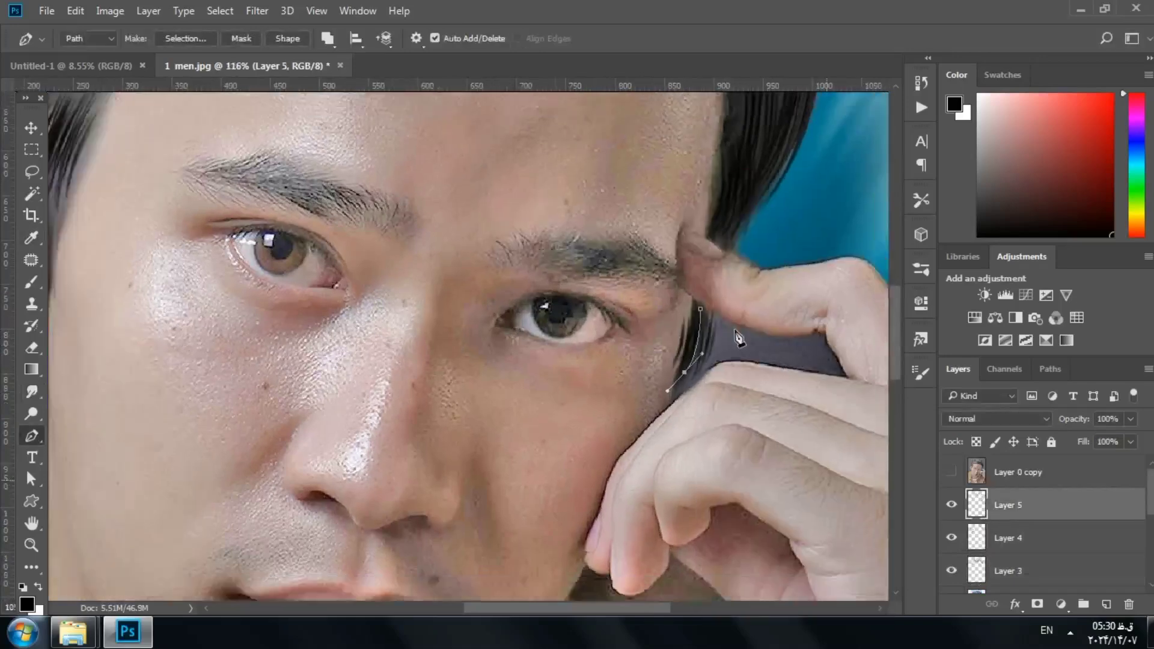
pyautogui.scroll(-3, 714, 341)
pyautogui.rightClick(714, 341)
pyautogui.click(746, 208)
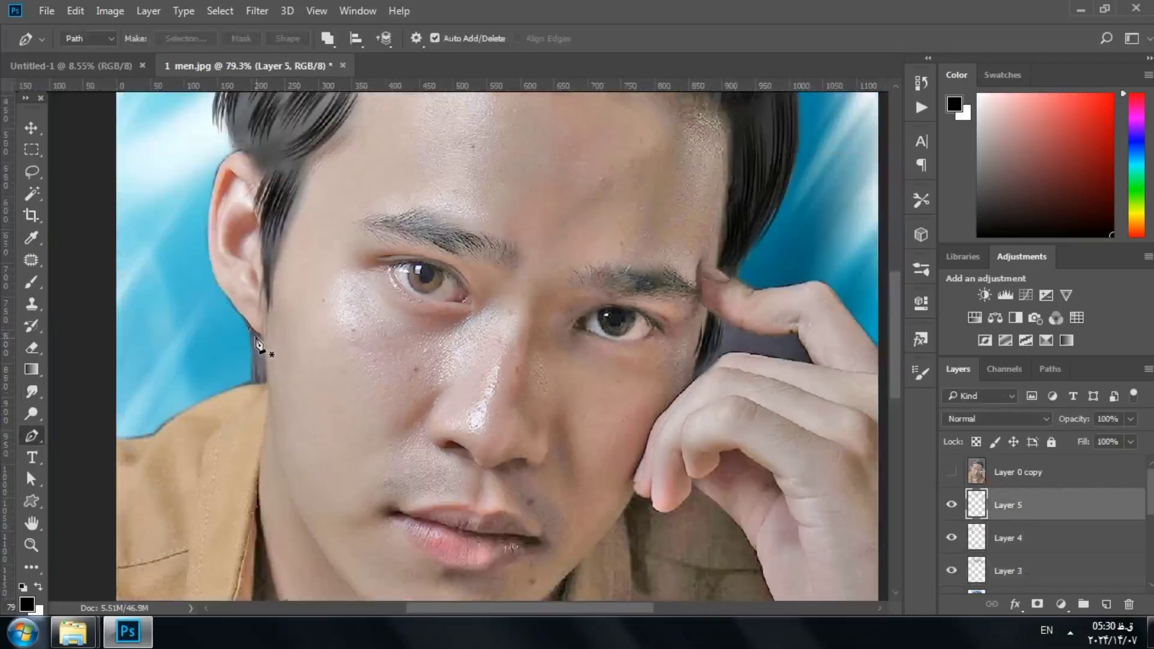
# - Draw a short Pen path down the hair below the ear, stroke it with the Brush on Layer 5 and delete it
pyautogui.click(259, 381)
pyautogui.rightClick(259, 374)
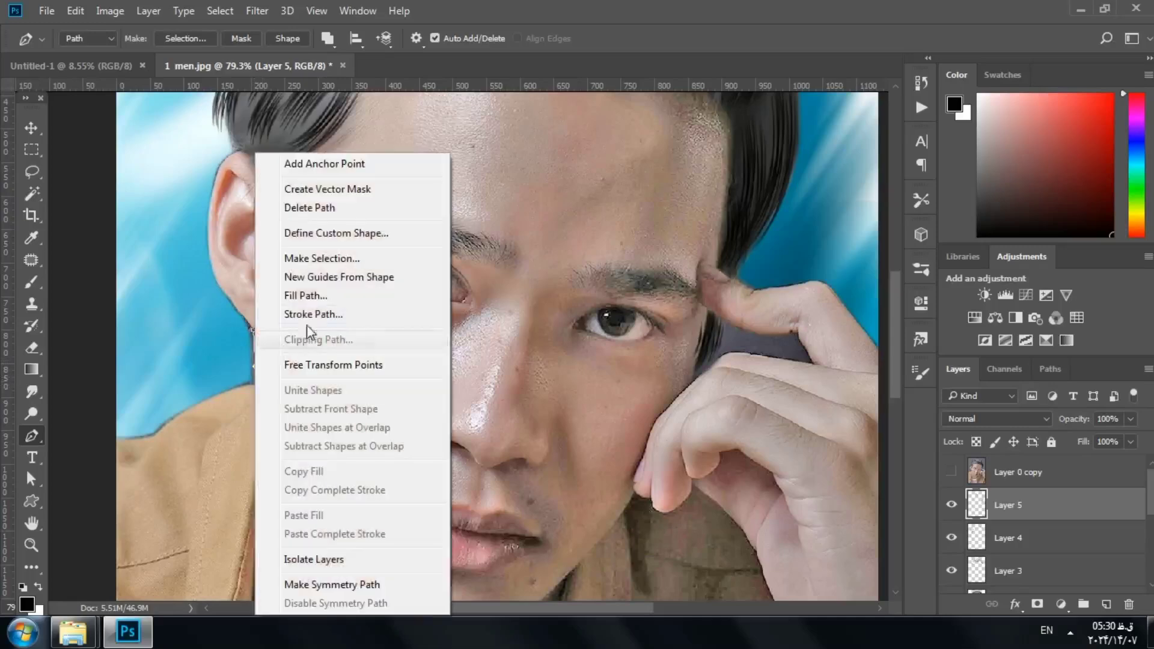
pyautogui.click(313, 314)
pyautogui.press('Return')
pyautogui.rightClick(259, 360)
pyautogui.click(332, 210)
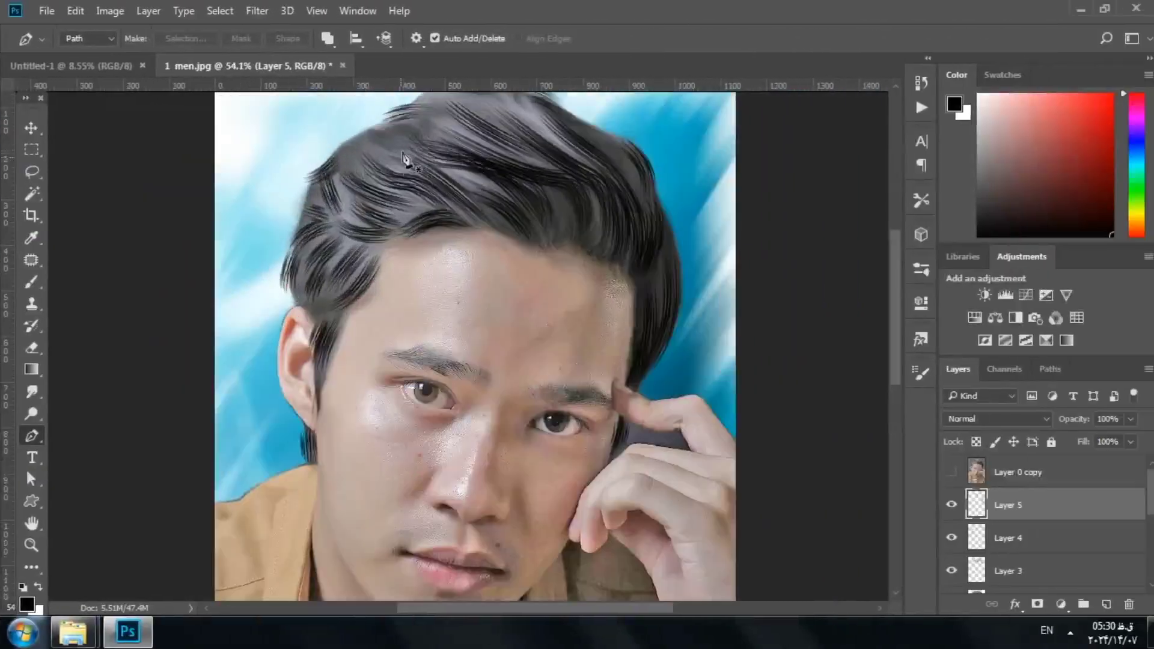
# - Draw several open Pen paths along the hair strands at the crown and the upper side of the head
pyautogui.scroll(3, 402, 153)
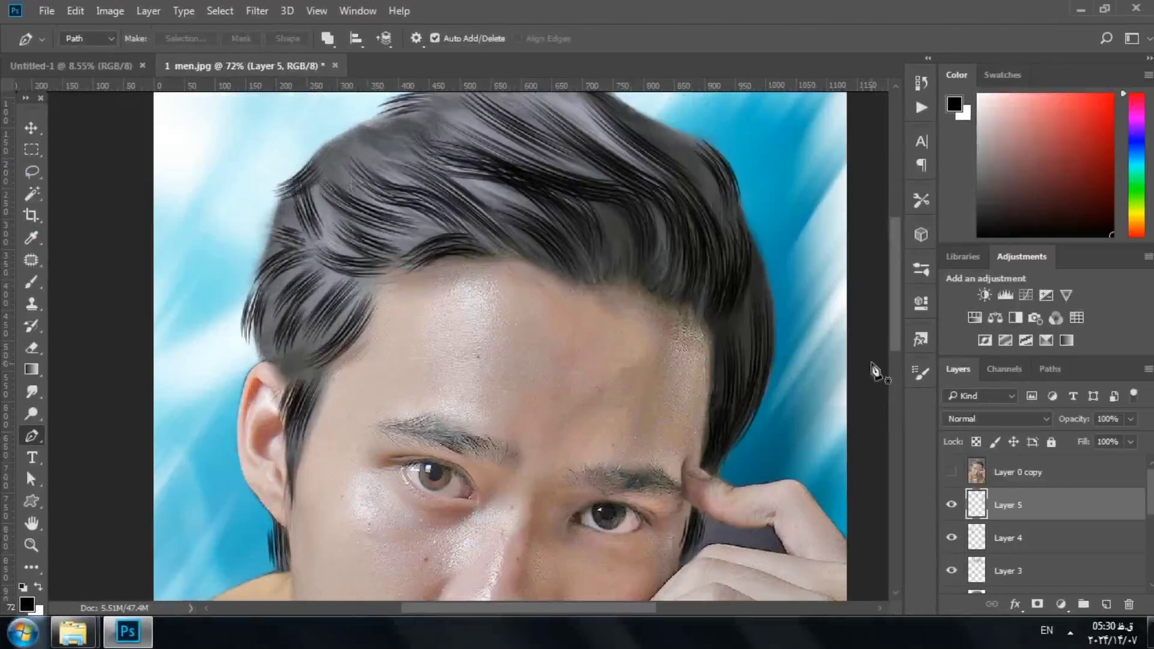
pyautogui.moveTo(896, 338); pyautogui.dragTo(896, 311)
pyautogui.click(447, 282)
pyautogui.moveTo(353, 238); pyautogui.dragTo(338, 218)
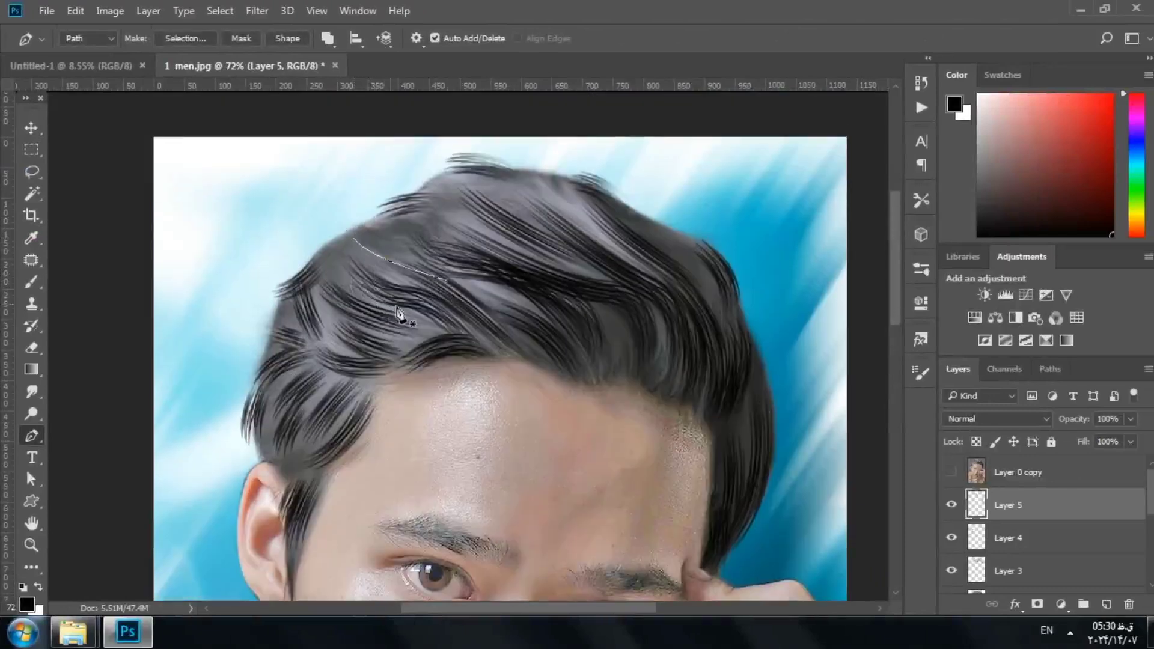
pyautogui.moveTo(325, 255); pyautogui.dragTo(320, 238)
pyautogui.moveTo(506, 173); pyautogui.dragTo(507, 175)
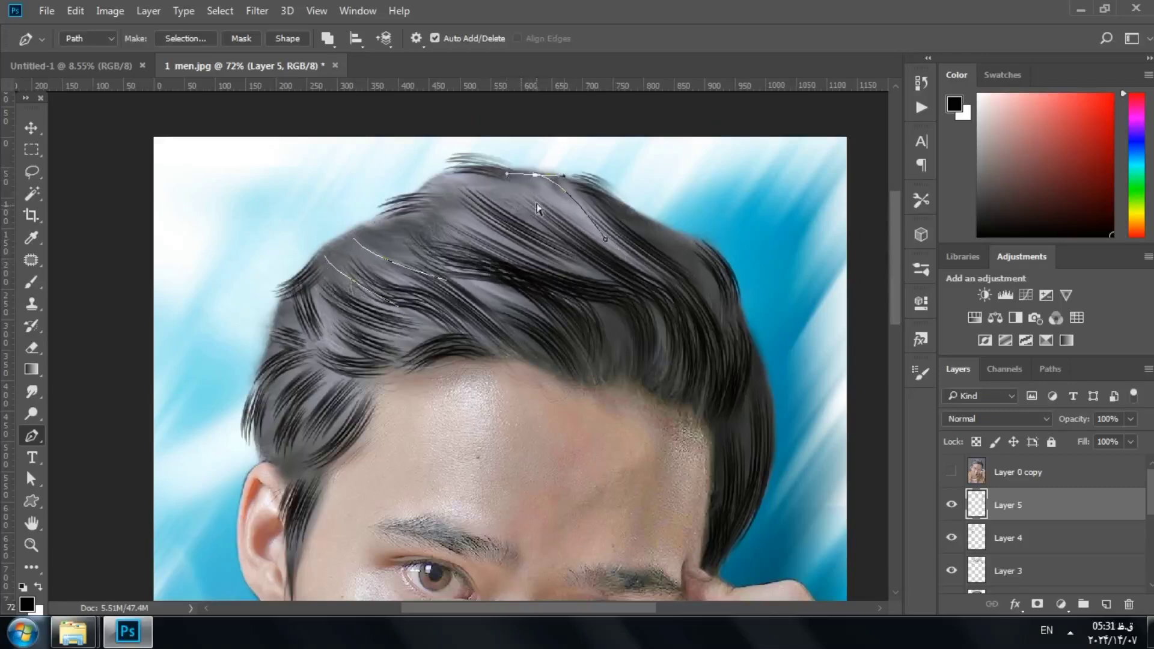
pyautogui.moveTo(402, 209); pyautogui.dragTo(398, 200)
pyautogui.keyDown('ctrl'); pyautogui.click(432, 230); pyautogui.keyUp('ctrl')
pyautogui.moveTo(275, 159); pyautogui.dragTo(663, 380)
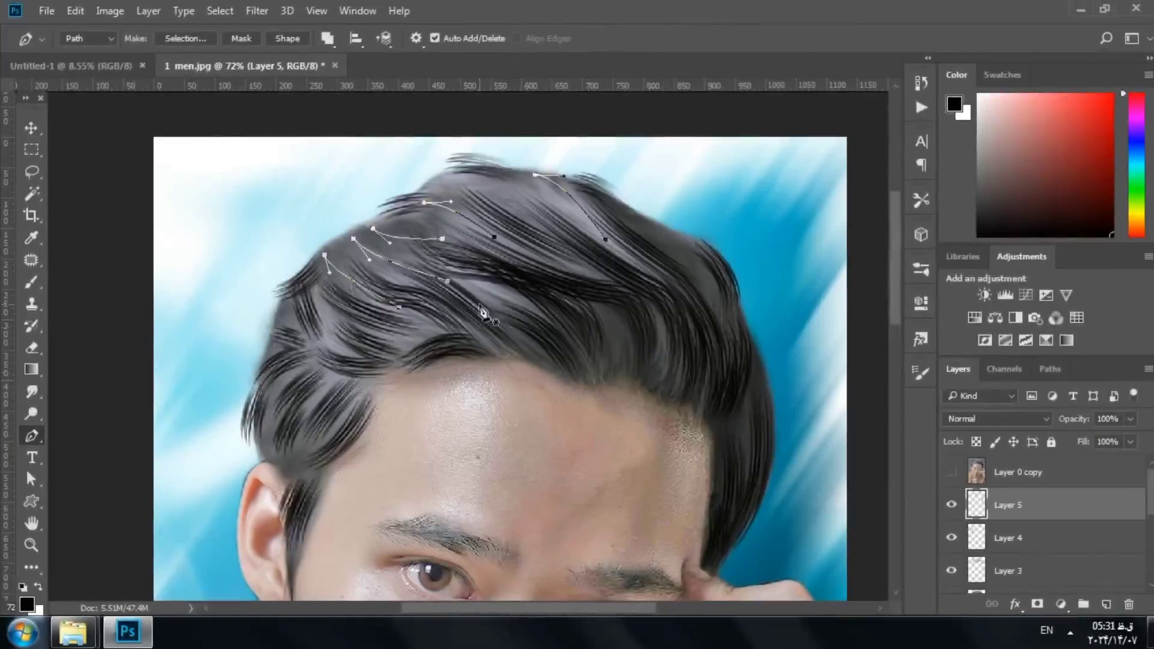
# - Stroke the crown and upper-side hair paths with the Brush on a new Layer 6 and delete the paths
pyautogui.rightClick(397, 272)
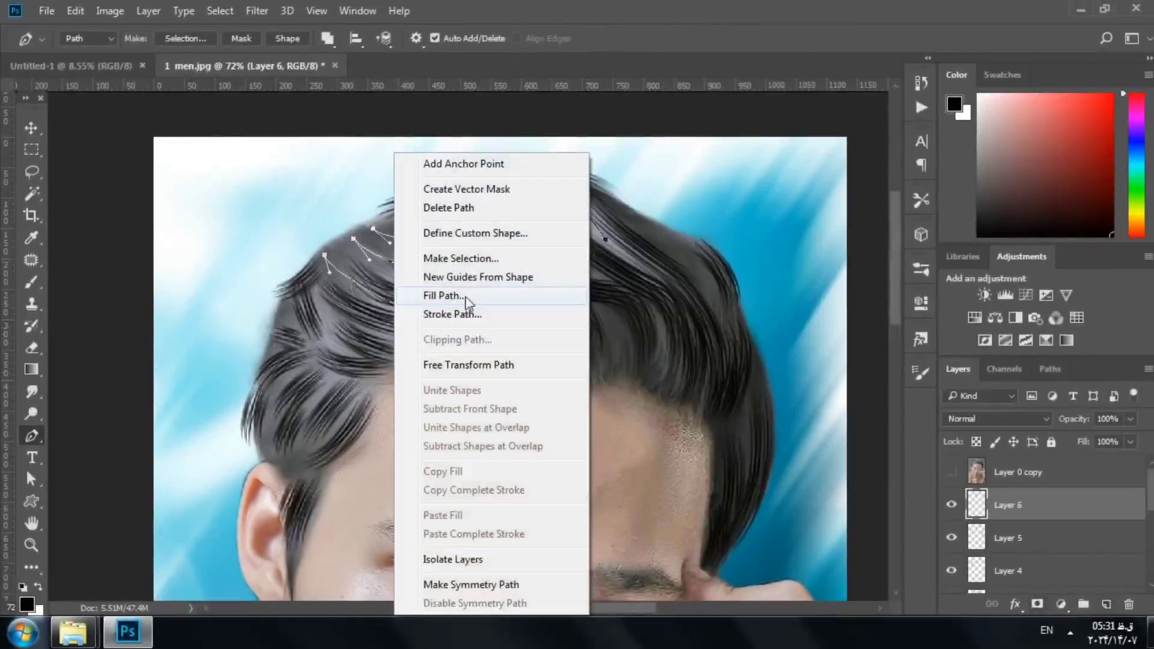
pyautogui.click(457, 320)
pyautogui.click(732, 196)
pyautogui.rightClick(421, 241)
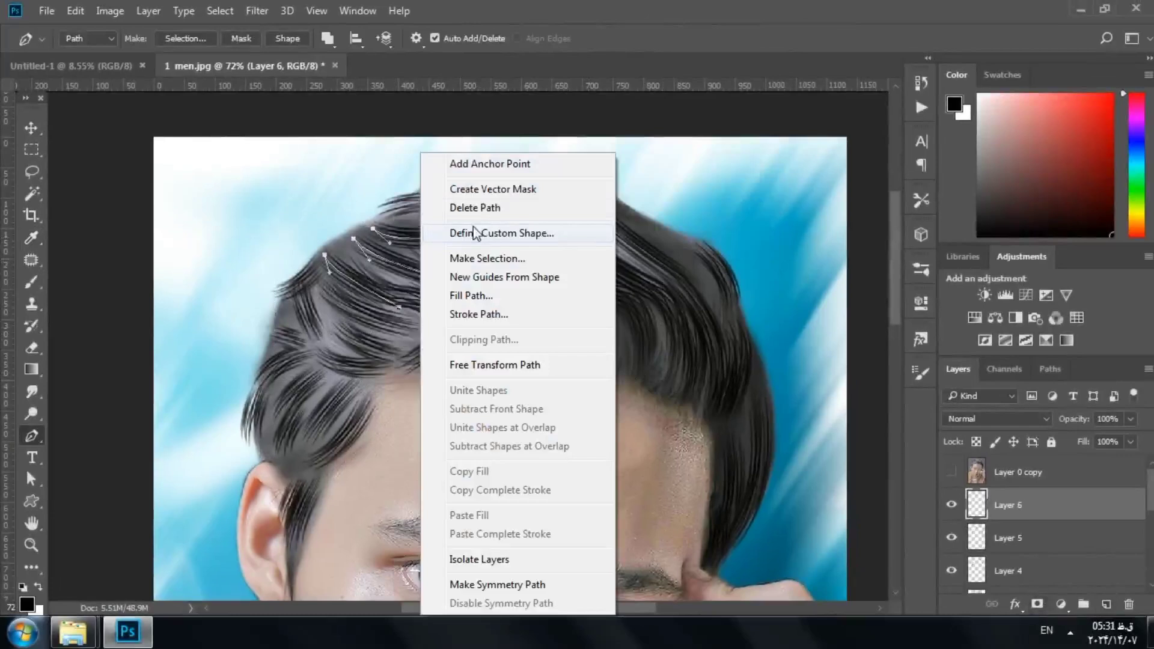
pyautogui.click(475, 208)
# - Draw a curved Pen path over the top of the hair, stroke it with the Brush on Layer 6 and delete it
pyautogui.scroll(-6, 485, 320)
pyautogui.scroll(-2, 485, 326)
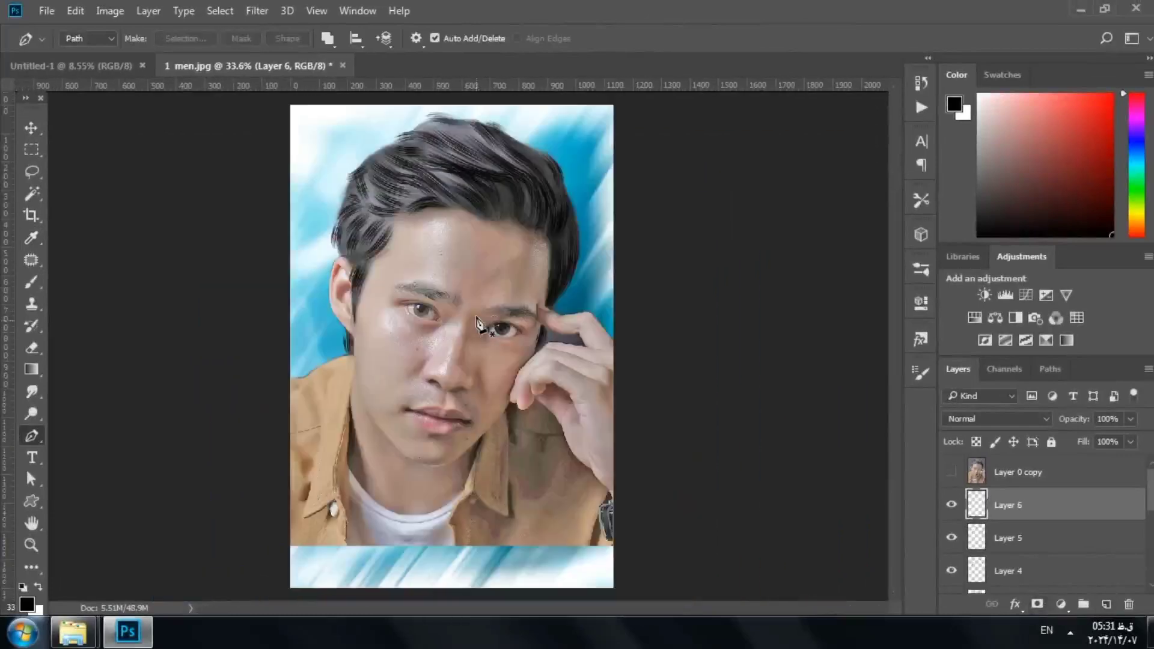
pyautogui.scroll(4, 474, 153)
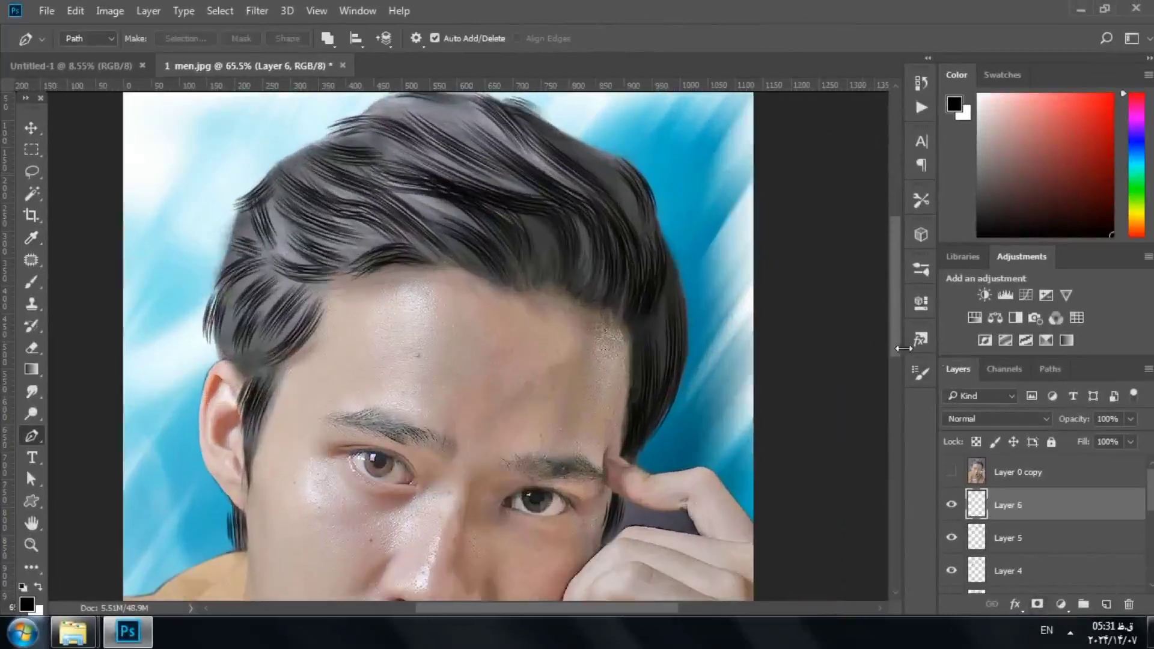
pyautogui.scroll(2, 894, 328)
pyautogui.click(481, 213)
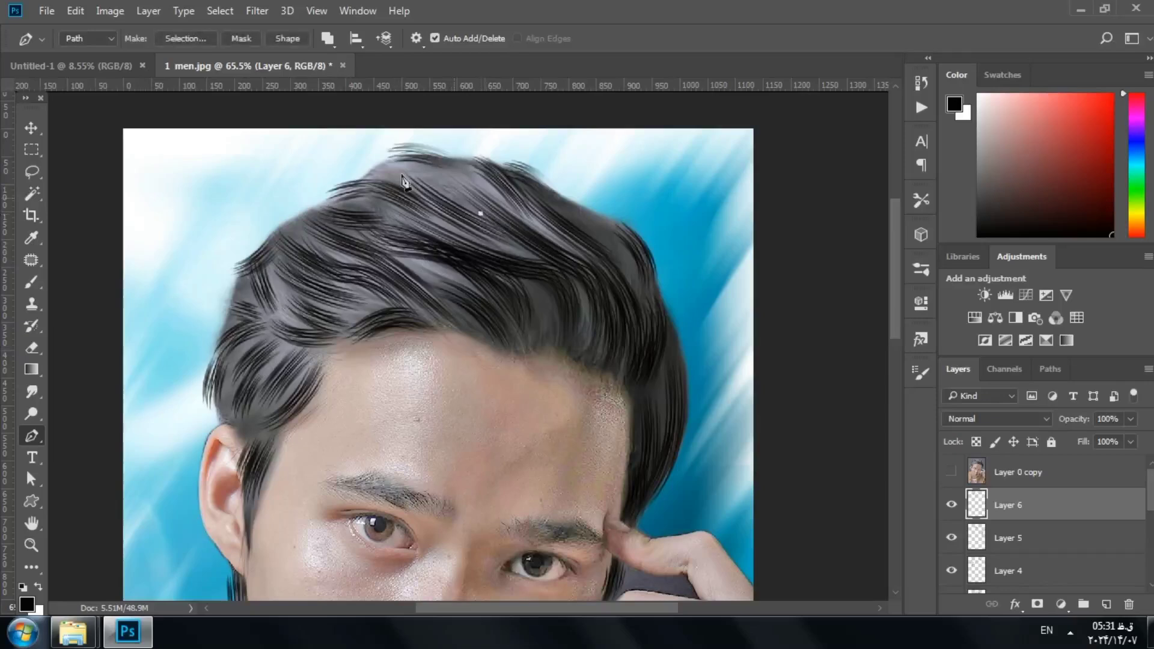
pyautogui.moveTo(381, 169); pyautogui.dragTo(356, 175)
pyautogui.rightClick(458, 203)
pyautogui.click(515, 315)
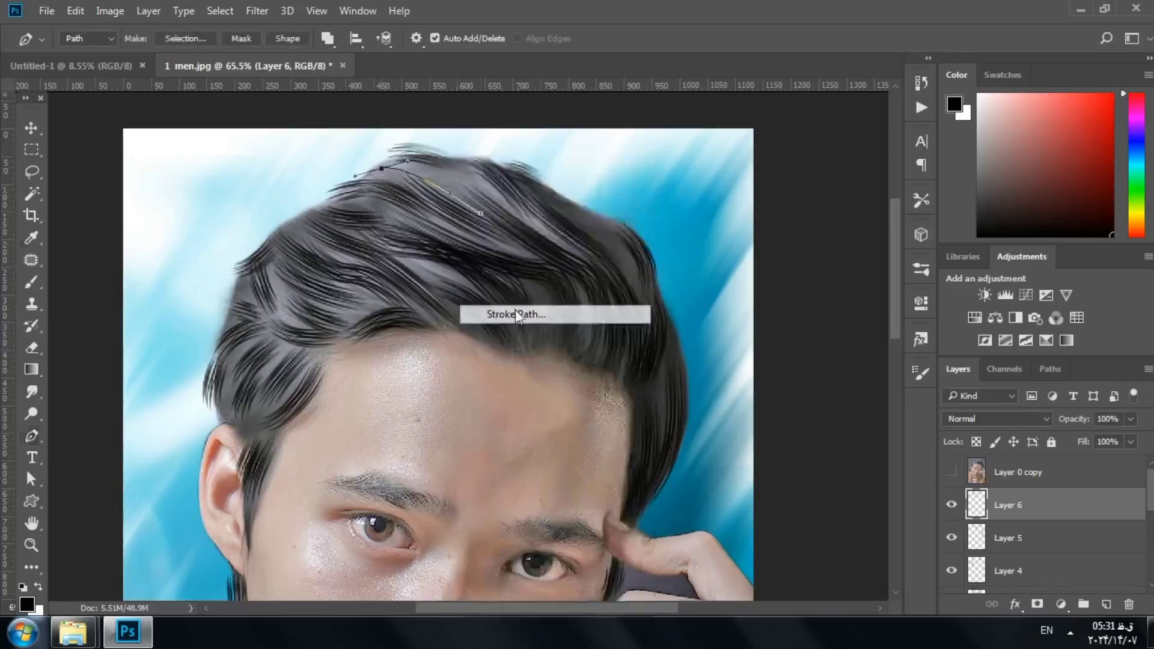
pyautogui.click(731, 200)
pyautogui.rightClick(468, 202)
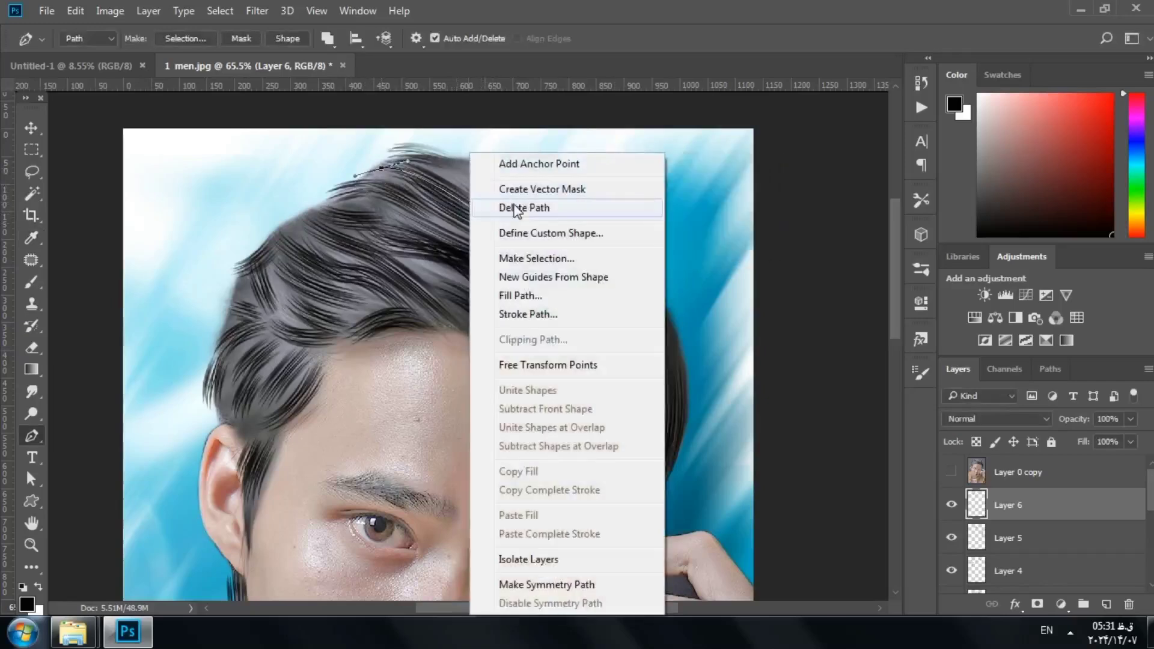
pyautogui.click(510, 206)
# - Add a short Pen path along the topmost edge of the hair, stroke it with the Brush on Layer 6 and delete it
pyautogui.moveTo(449, 161); pyautogui.dragTo(475, 161)
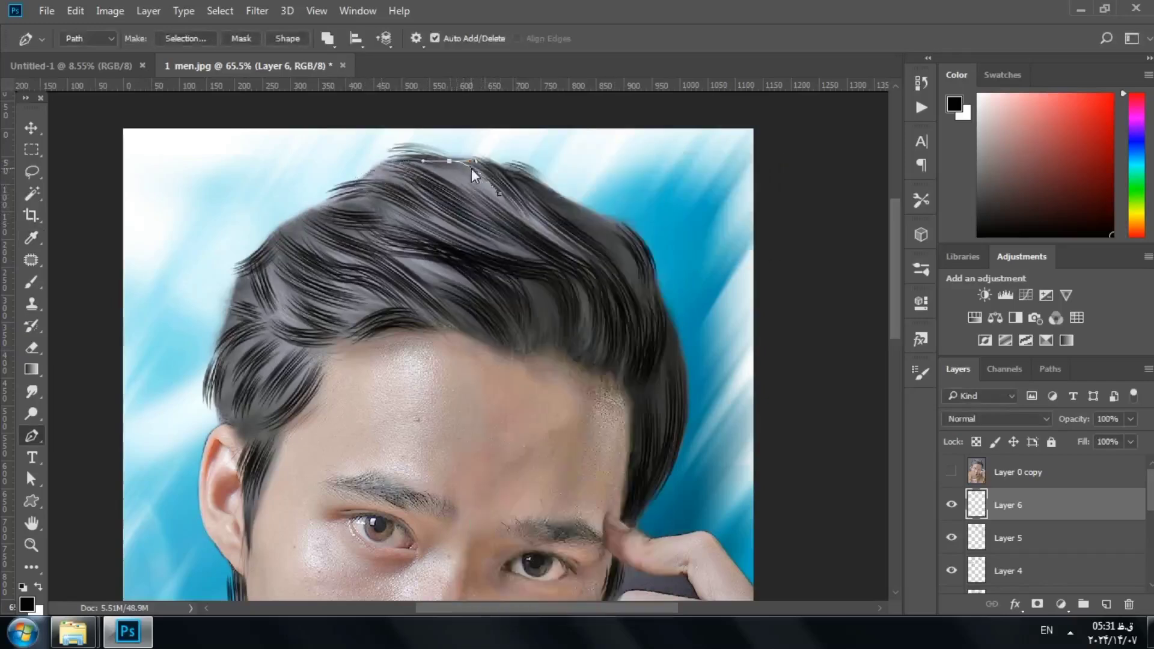
pyautogui.rightClick(471, 169)
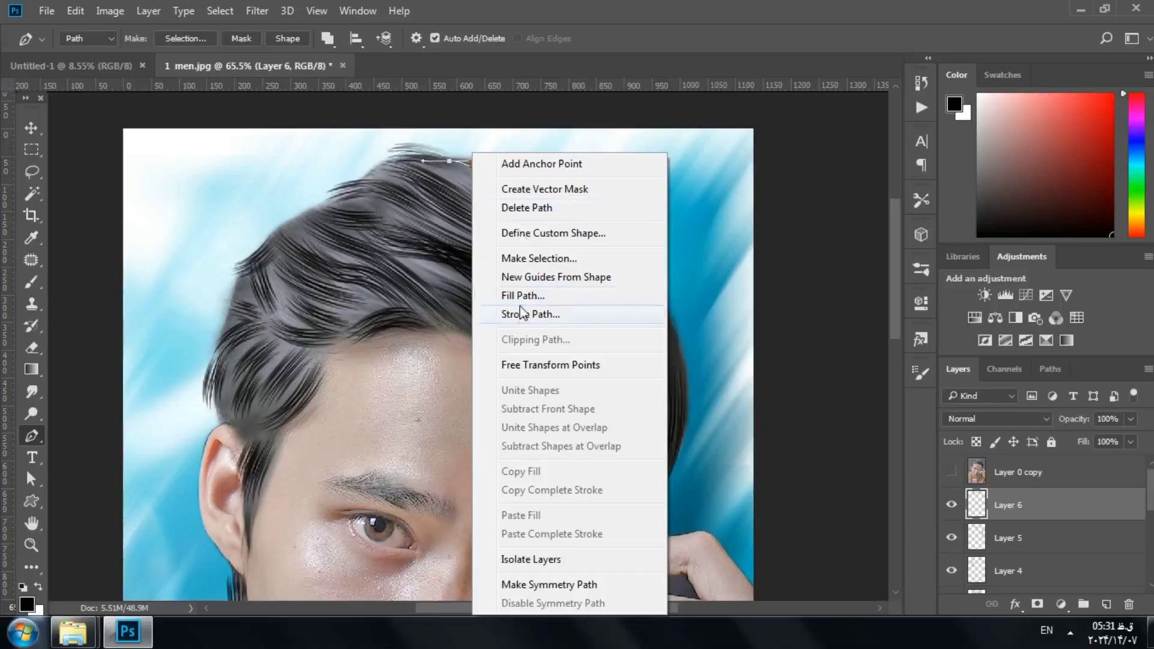
pyautogui.click(521, 312)
pyautogui.press('Return')
pyautogui.rightClick(487, 161)
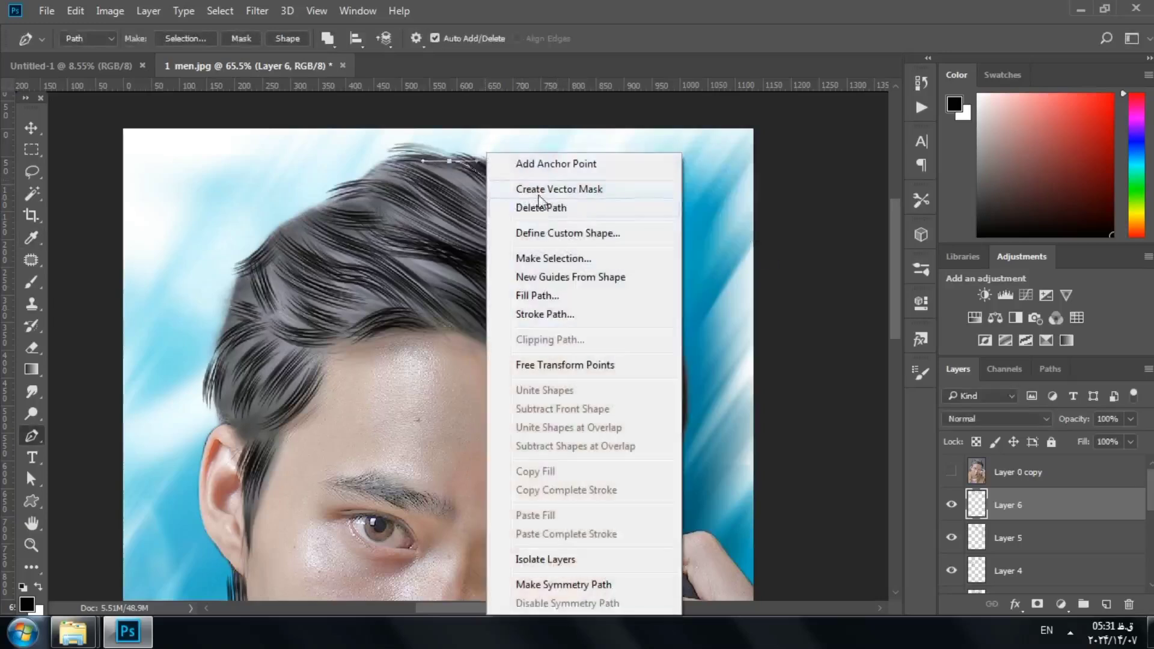
pyautogui.click(541, 207)
# - Draw a Pen path along the hair's outer edge on the side of the raised hand, stroke it with the Brush and delete it
pyautogui.click(640, 291)
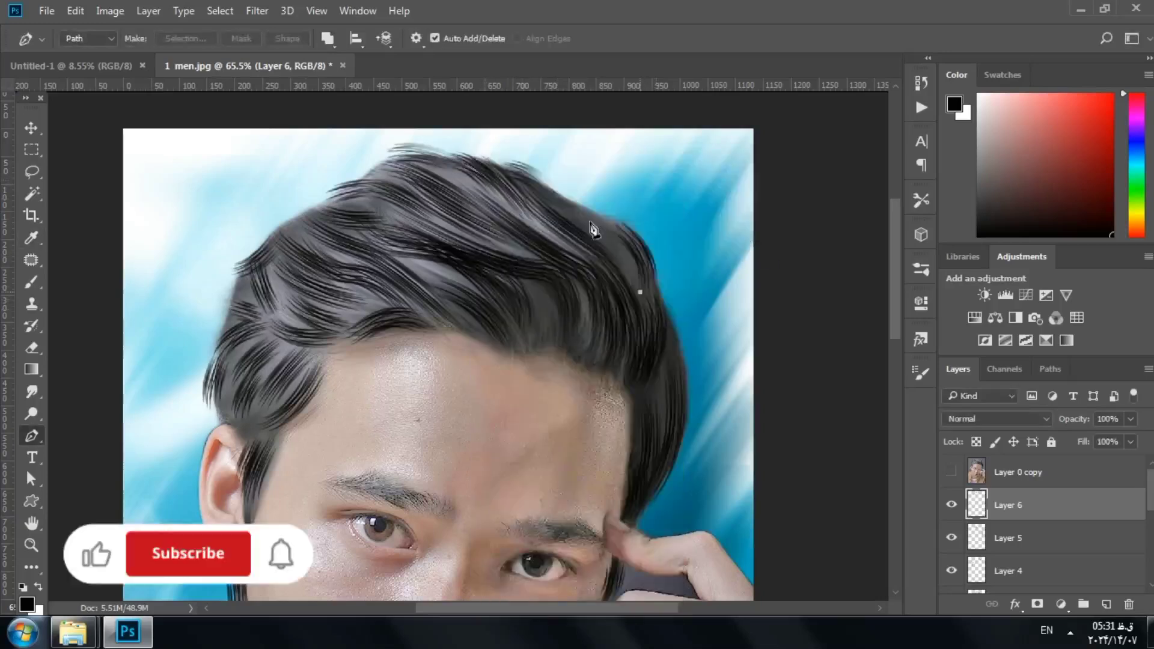
pyautogui.moveTo(570, 200); pyautogui.dragTo(512, 179)
pyautogui.rightClick(599, 216)
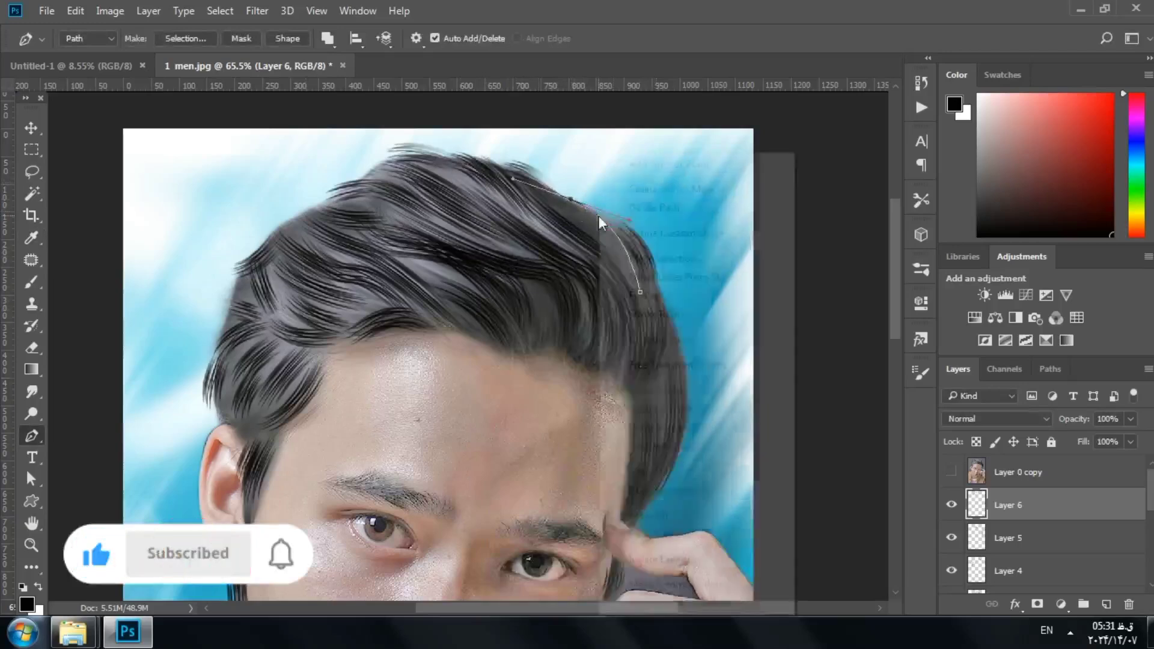
pyautogui.click(658, 314)
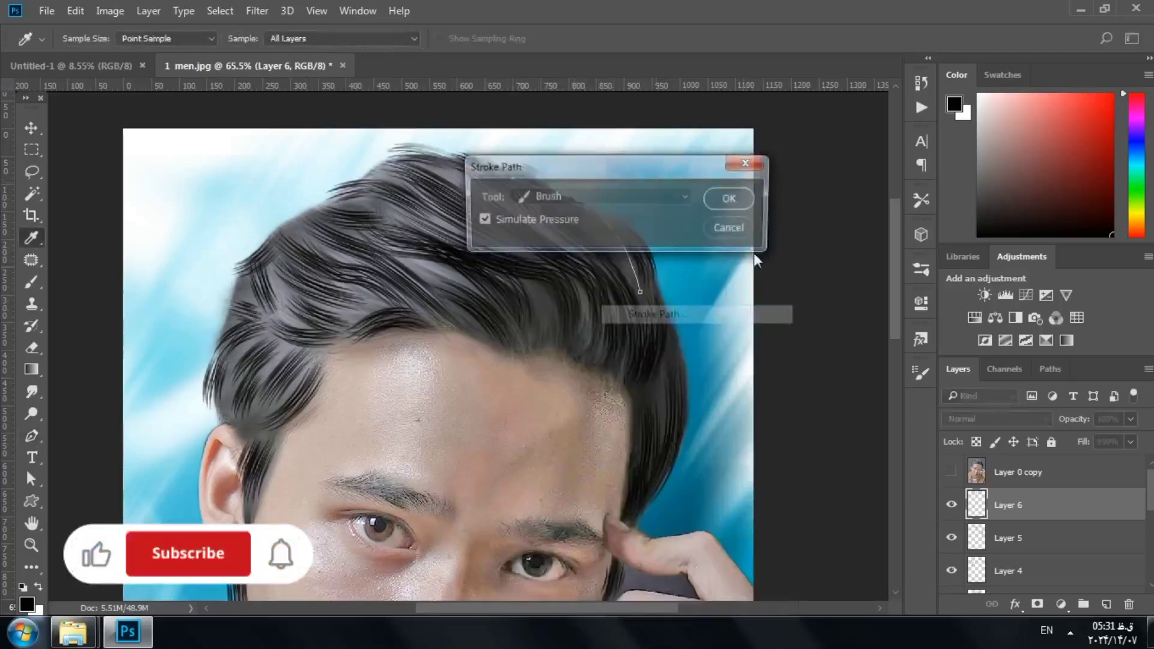
pyautogui.press('Return')
pyautogui.rightClick(619, 252)
pyautogui.click(664, 209)
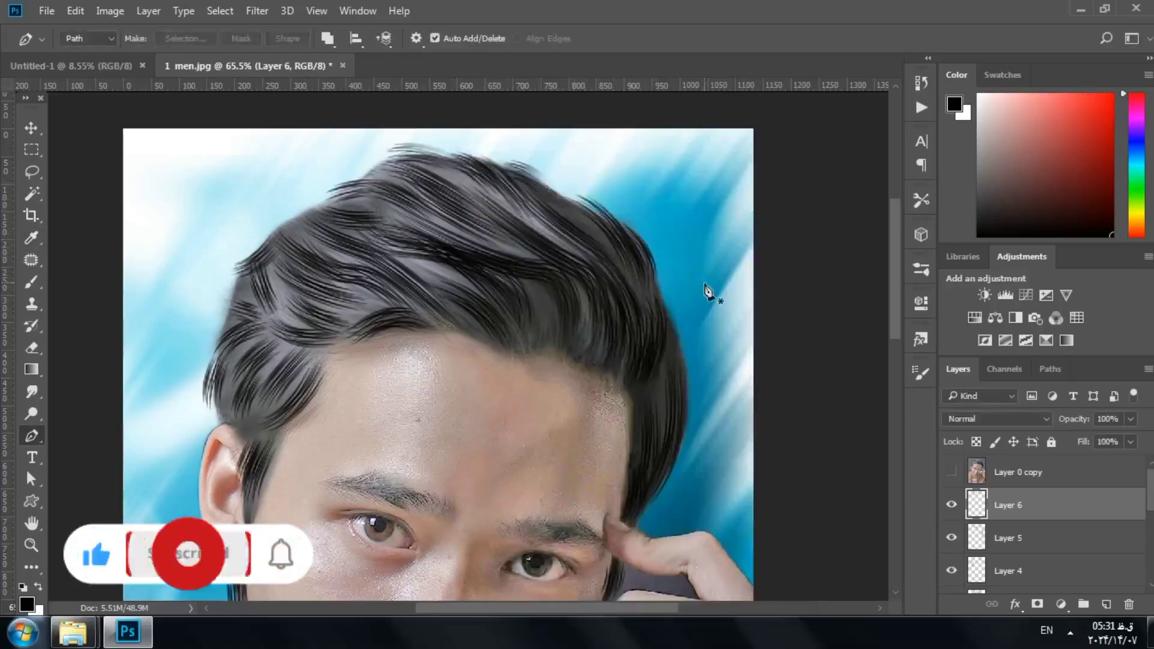
# - Draw curved Pen paths through the front hair above the forehead, stroke them with the Brush on Layer 6 and delete them
pyautogui.scroll(-2, 498, 376)
pyautogui.scroll(2, 444, 500)
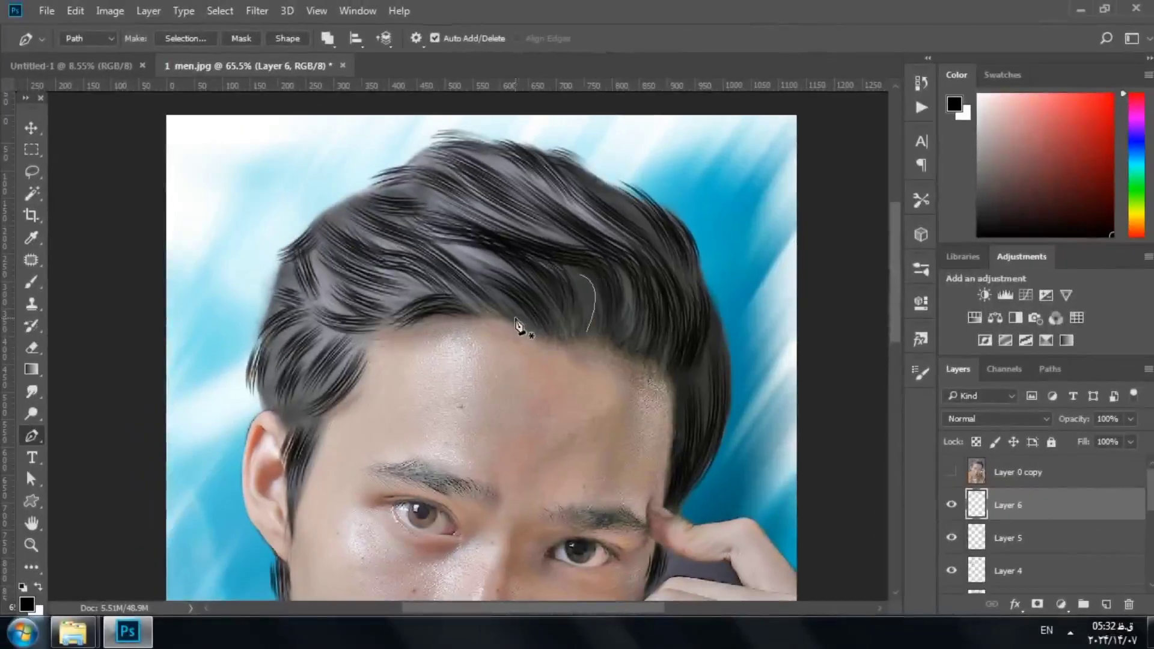
pyautogui.moveTo(467, 263); pyautogui.dragTo(437, 254)
pyautogui.rightClick(648, 338)
pyautogui.click(691, 309)
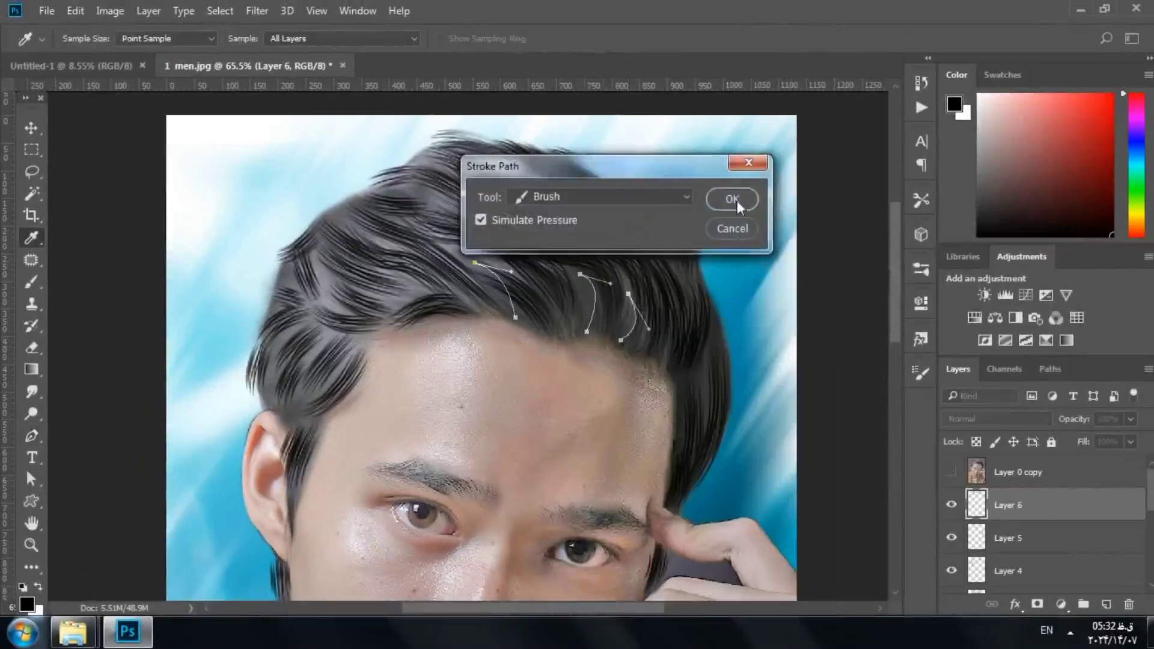
pyautogui.click(739, 199)
pyautogui.rightClick(595, 258)
pyautogui.click(650, 207)
# - Draw Pen paths through the side hair above the ear, stroke them with the Brush on Layer 6 and delete them
pyautogui.click(326, 333)
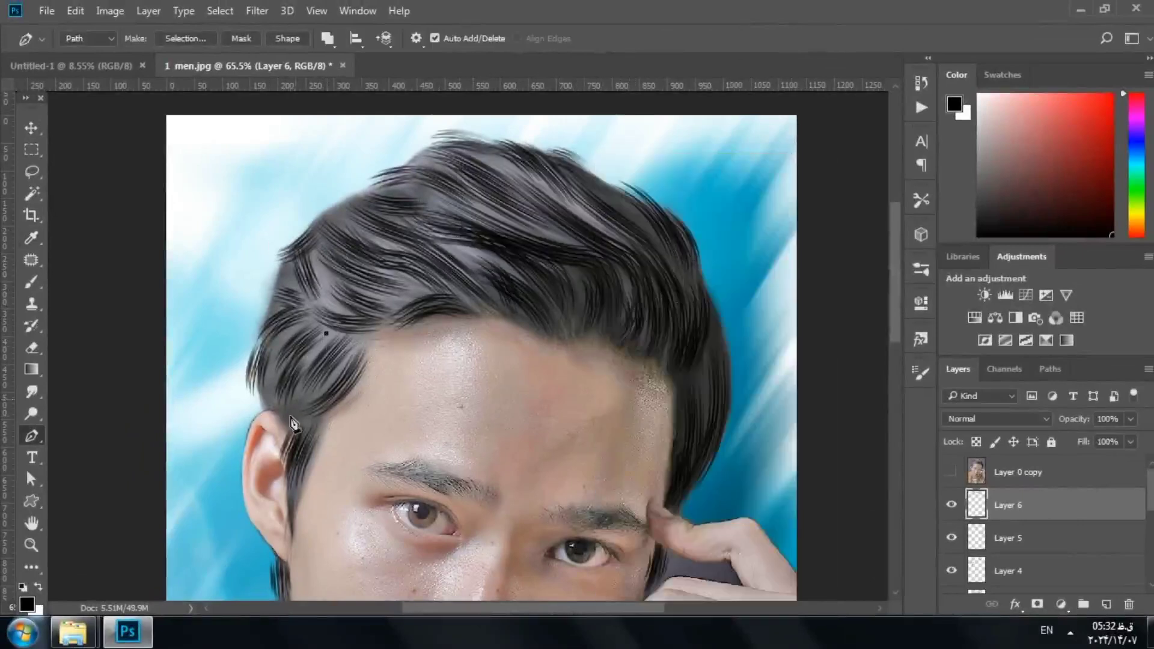
pyautogui.moveTo(296, 455); pyautogui.dragTo(296, 455)
pyautogui.moveTo(274, 393); pyautogui.dragTo(283, 427)
pyautogui.moveTo(259, 363); pyautogui.dragTo(388, 440)
pyautogui.rightClick(337, 384)
pyautogui.click(408, 313)
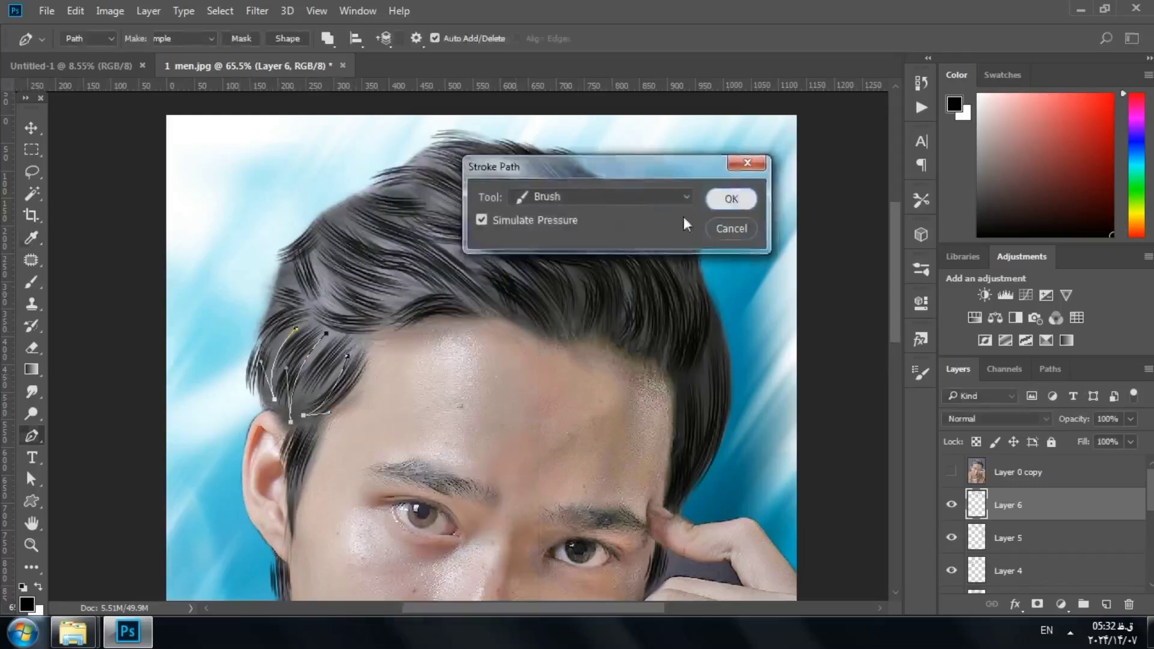
pyautogui.click(725, 201)
pyautogui.rightClick(316, 349)
pyautogui.click(368, 208)
# - Add Layer 7, set the foreground colour to white and draw Pen paths for highlights across the front and top of the hair
pyautogui.scroll(-4, 517, 331)
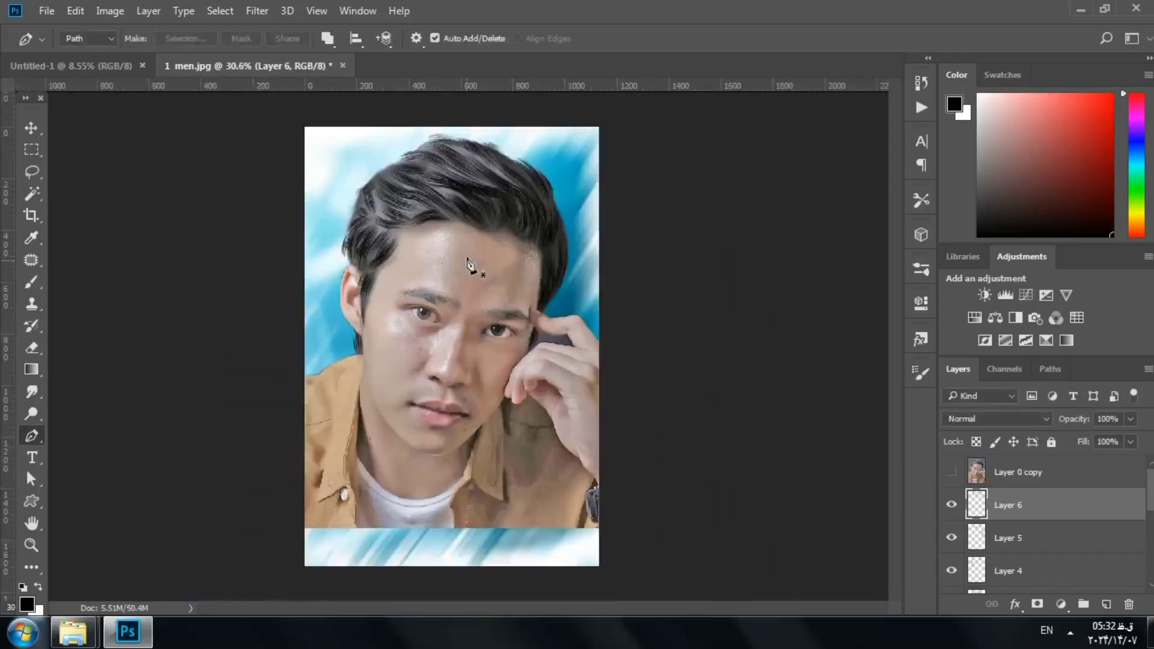
pyautogui.scroll(4, 468, 265)
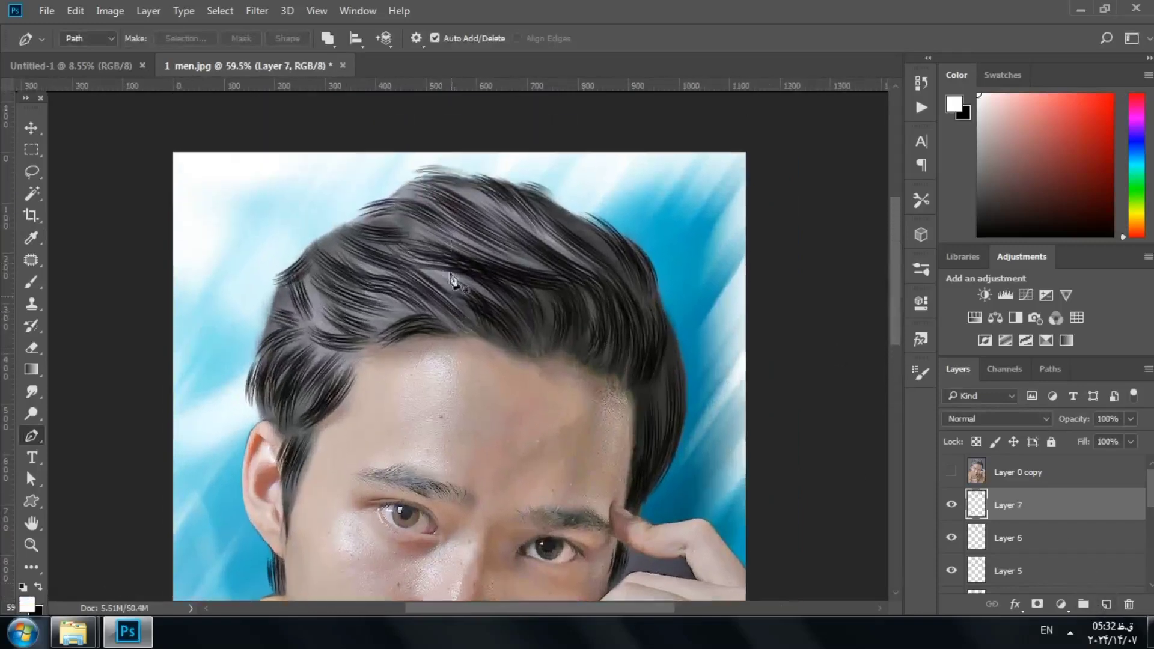
pyautogui.click(951, 474)
pyautogui.click(594, 335)
pyautogui.moveTo(501, 245); pyautogui.dragTo(416, 250)
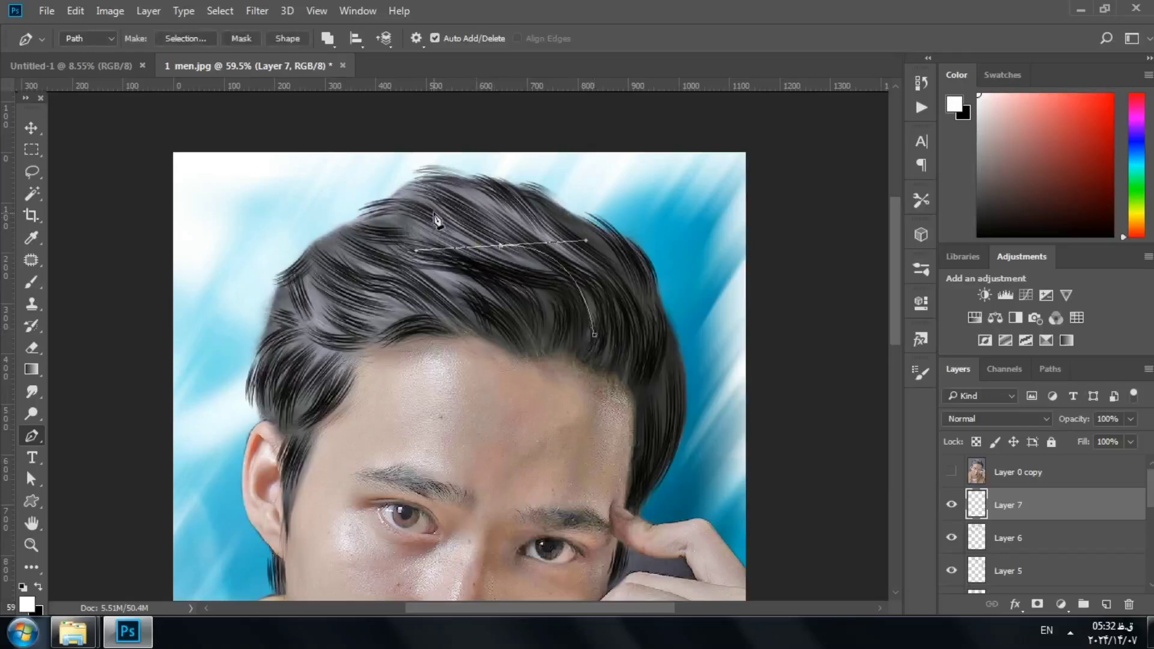
pyautogui.click(420, 204)
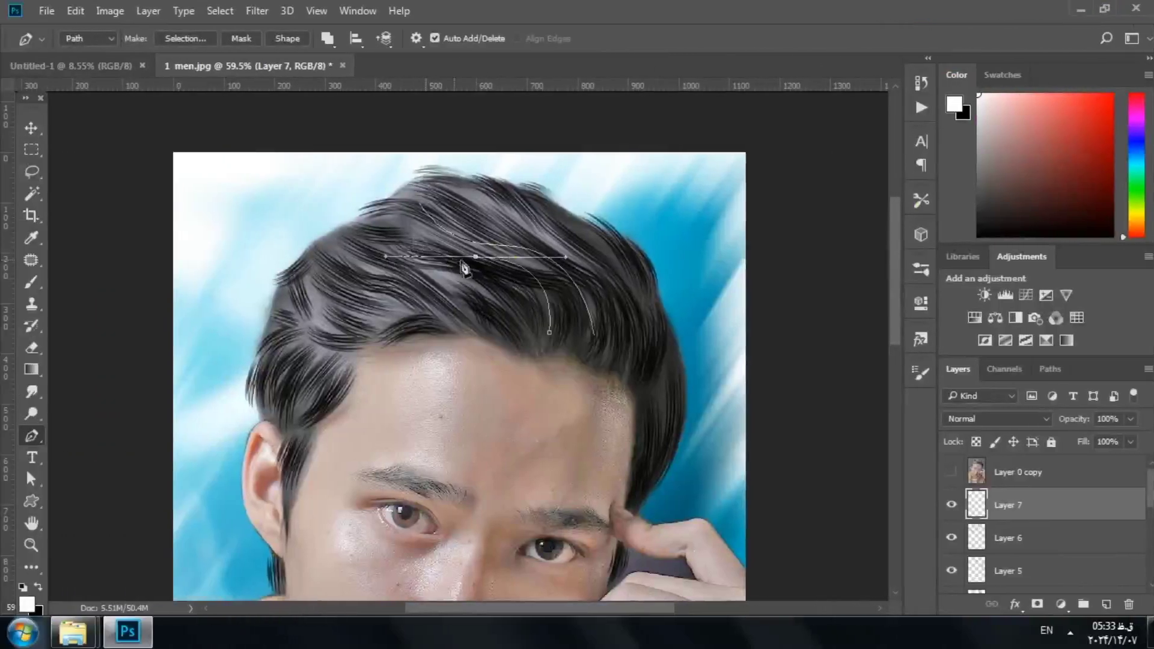
pyautogui.moveTo(478, 267); pyautogui.dragTo(293, 262)
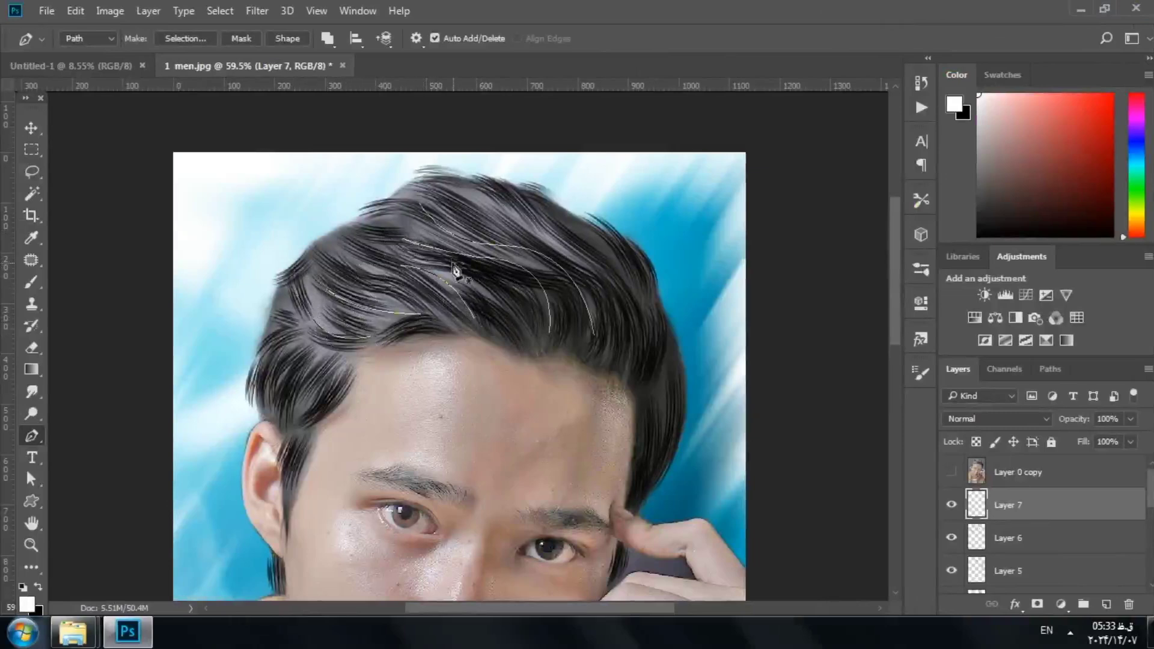
pyautogui.click(516, 218)
pyautogui.moveTo(435, 185); pyautogui.dragTo(394, 187)
pyautogui.keyDown('ctrl'); pyautogui.click(471, 264); pyautogui.keyUp('ctrl')
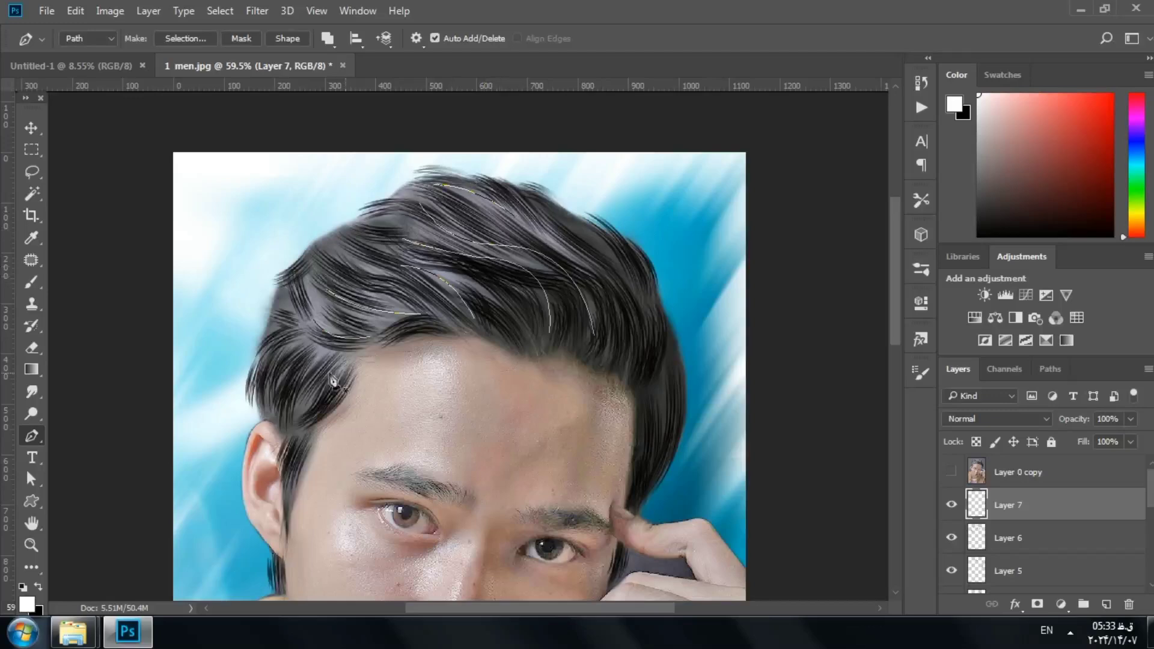
# - Add highlight Pen paths through the side hair and sideburn by the ear and along the hair on the hand side
pyautogui.moveTo(297, 414); pyautogui.dragTo(272, 430)
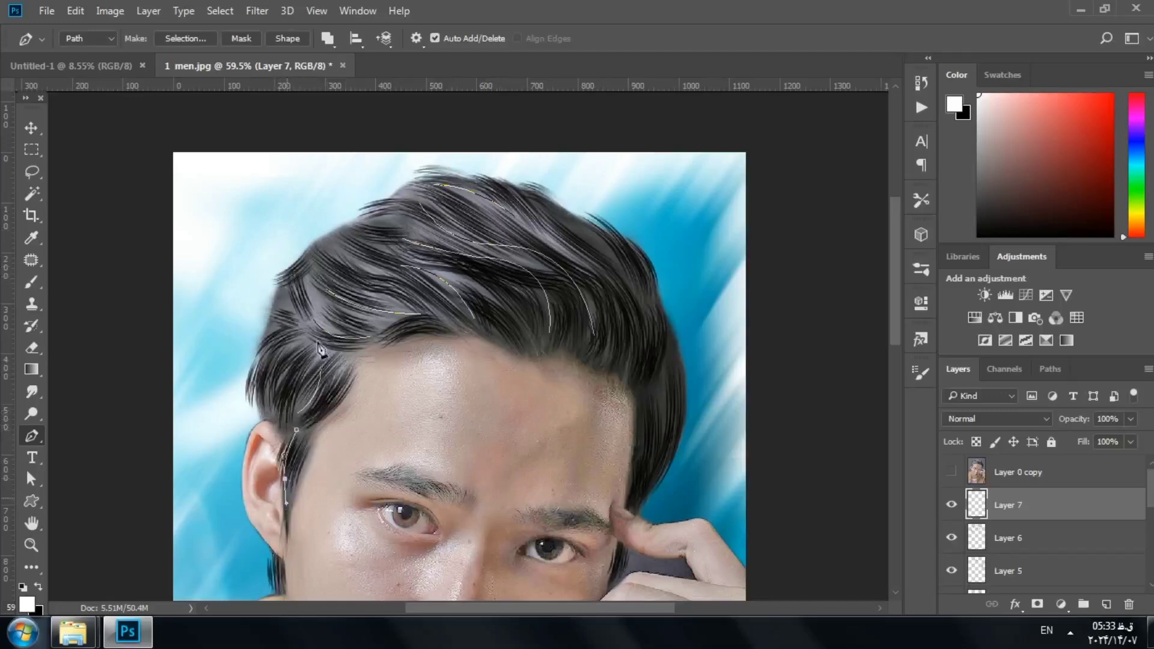
pyautogui.click(640, 300)
pyautogui.moveTo(562, 227); pyautogui.dragTo(523, 224)
pyautogui.click(660, 390)
pyautogui.moveTo(666, 449); pyautogui.dragTo(652, 475)
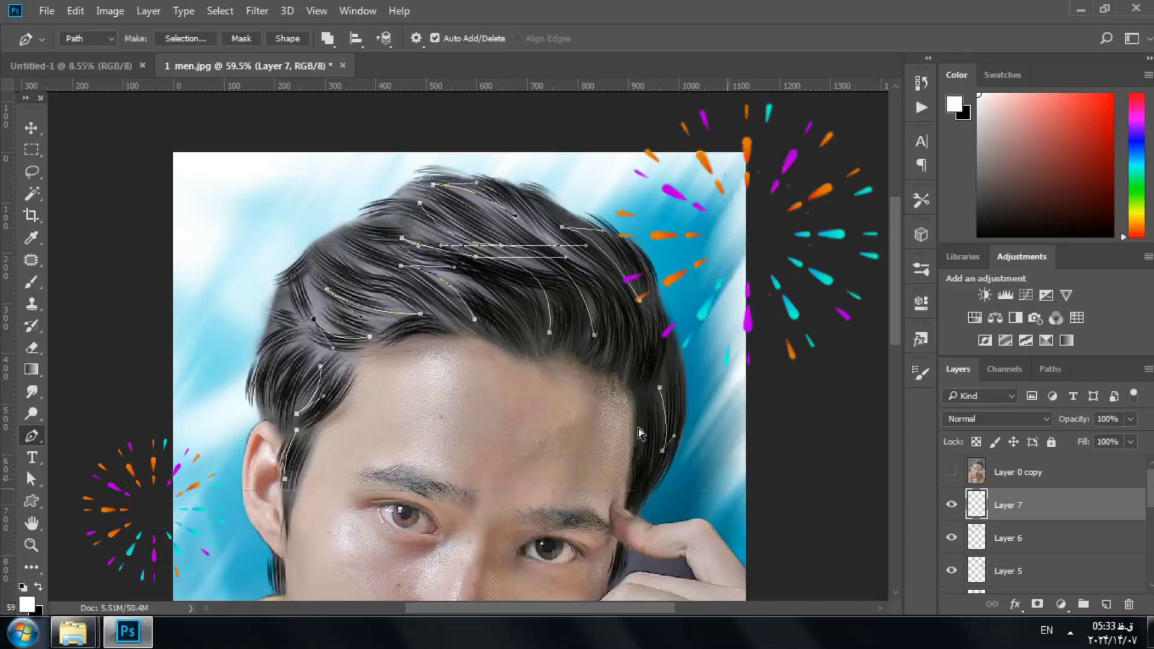
# - Stroke all the highlight paths in white with the Brush on Layer 7 and delete the paths
pyautogui.click(951, 505)
pyautogui.rightClick(533, 281)
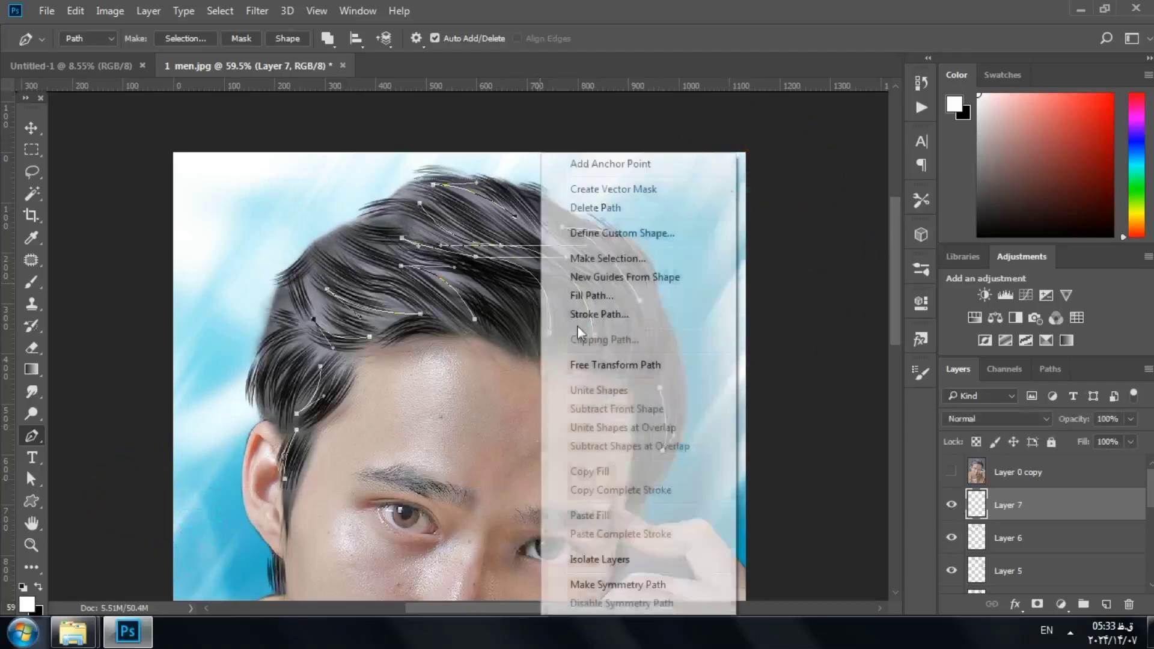
pyautogui.click(577, 308)
pyautogui.click(734, 193)
pyautogui.rightClick(533, 282)
pyautogui.click(571, 207)
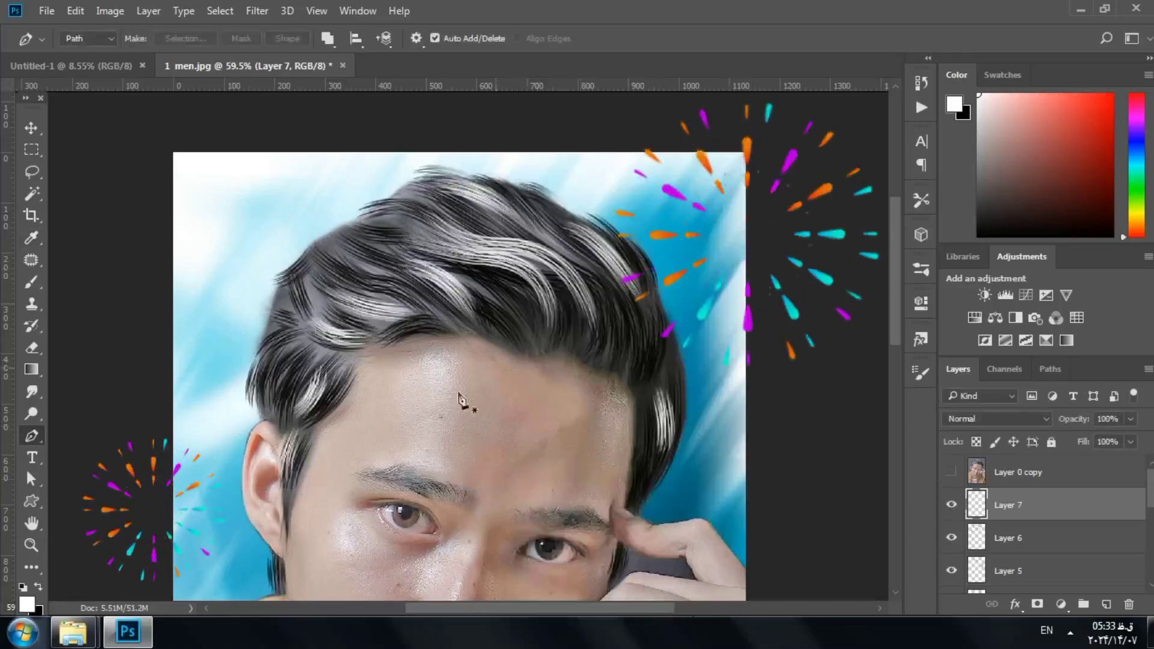
# - Soften the white hair highlights on Layer 7 with a soft 143 px Eraser at 40% opacity, from the front hair to the hand side
pyautogui.scroll(-4, 486, 188)
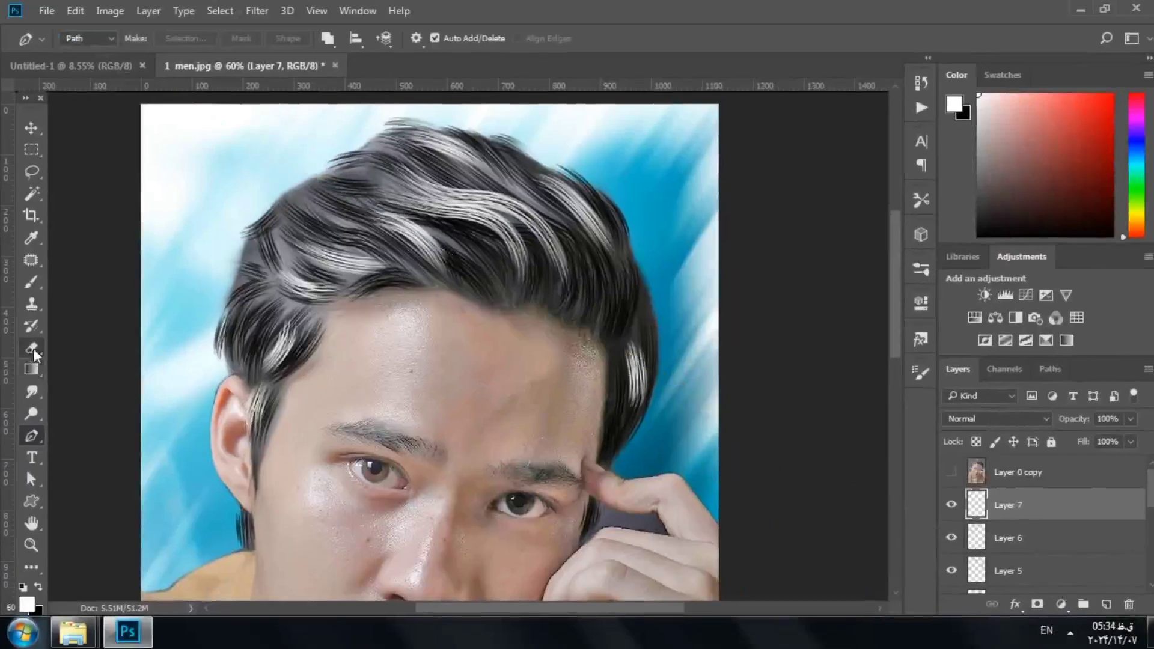
pyautogui.press('e')
pyautogui.rightClick(659, 113)
pyautogui.moveTo(686, 105); pyautogui.dragTo(691, 107)
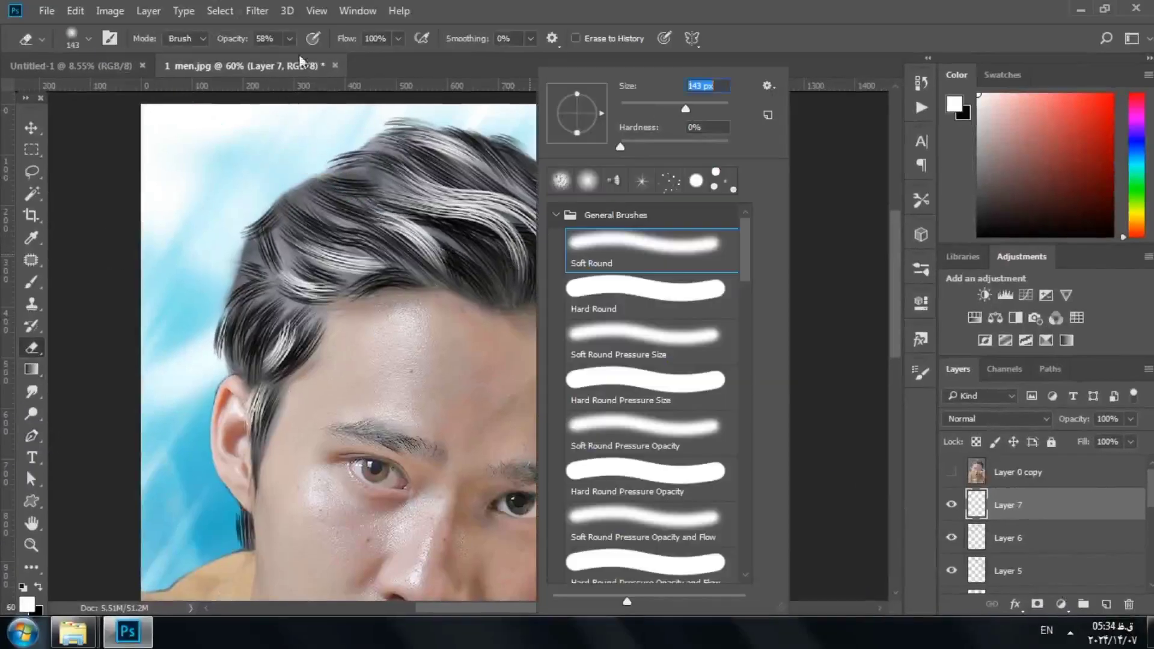
pyautogui.press('4')
pyautogui.press('Return')
pyautogui.moveTo(436, 253)
pyautogui.mouseDown()
pyautogui.moveTo(378, 266)
pyautogui.moveTo(351, 244)
pyautogui.moveTo(351, 268)
pyautogui.mouseUp()
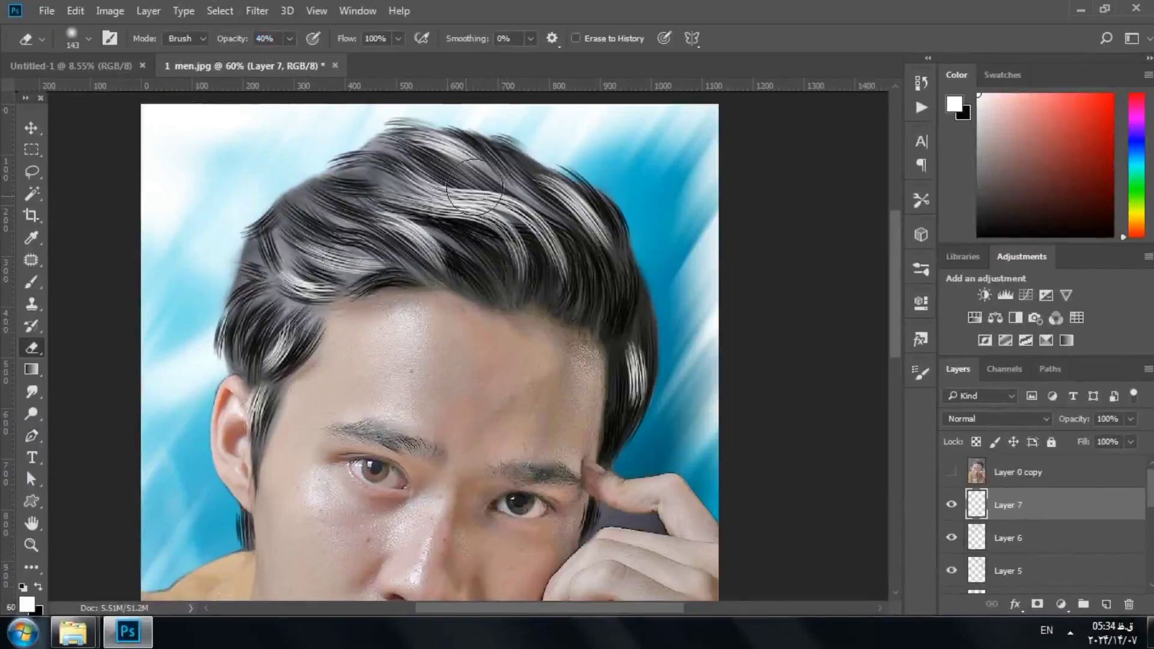
pyautogui.moveTo(631, 355)
pyautogui.mouseDown()
pyautogui.moveTo(619, 374)
pyautogui.moveTo(631, 384)
pyautogui.mouseUp()
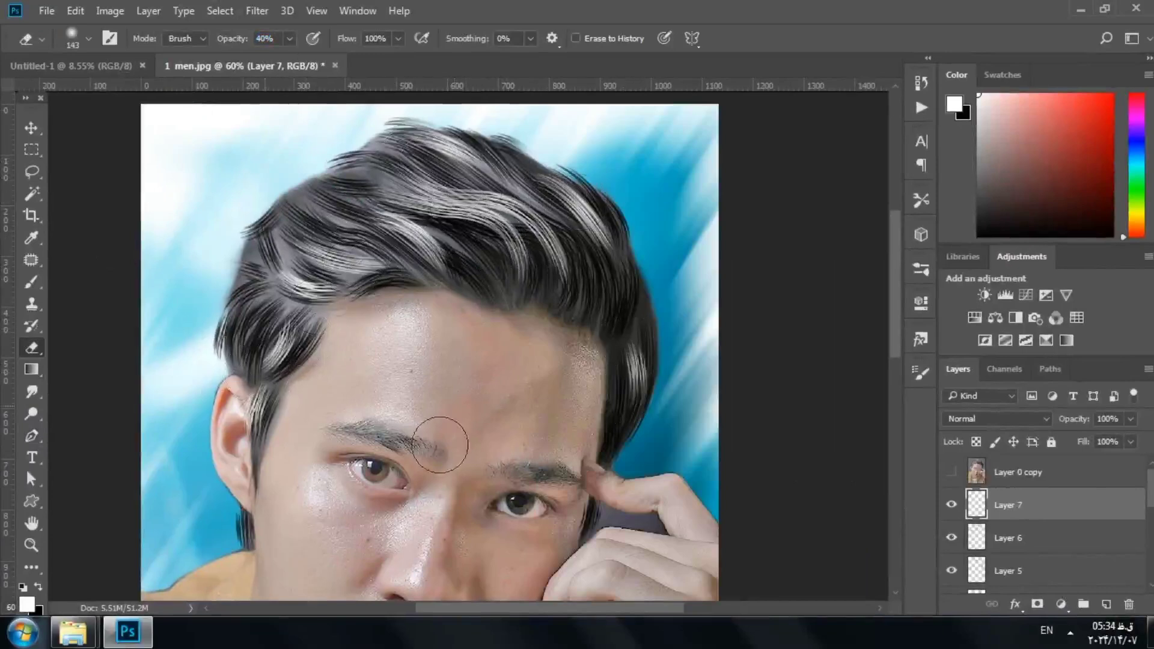
# - Draw a short Pen path along the hair's upper edge on the ear side, stroke it in white with the Brush and delete the path
pyautogui.scroll(-5, 541, 361)
pyautogui.scroll(1, 492, 283)
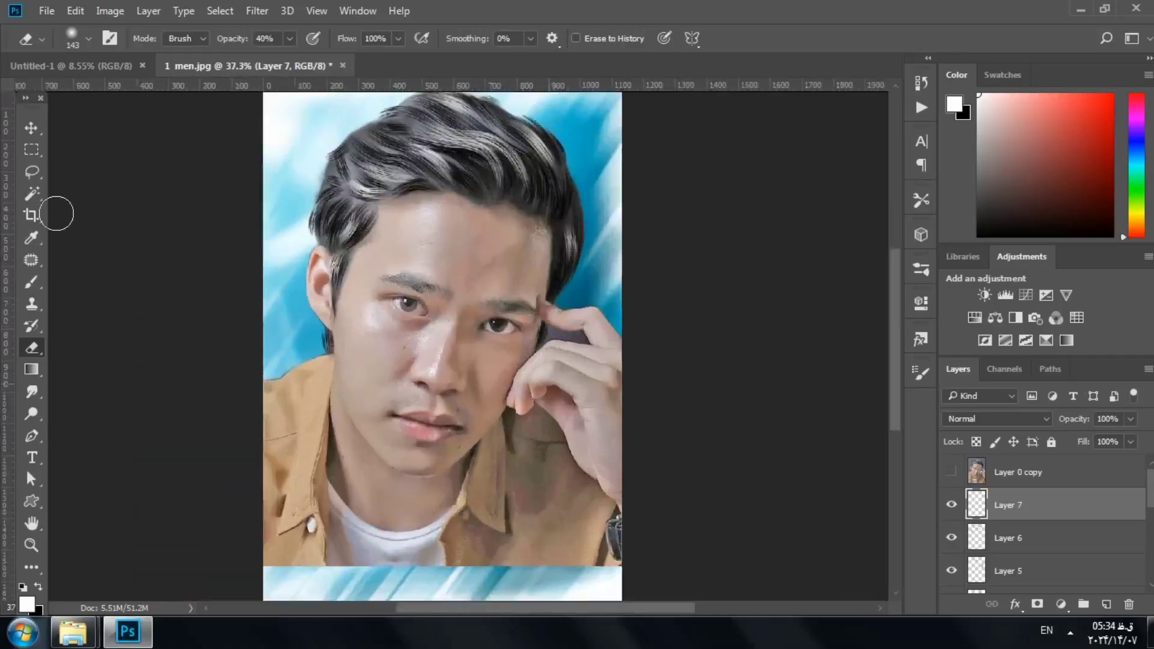
pyautogui.click(30, 129)
pyautogui.moveTo(891, 342); pyautogui.dragTo(895, 332)
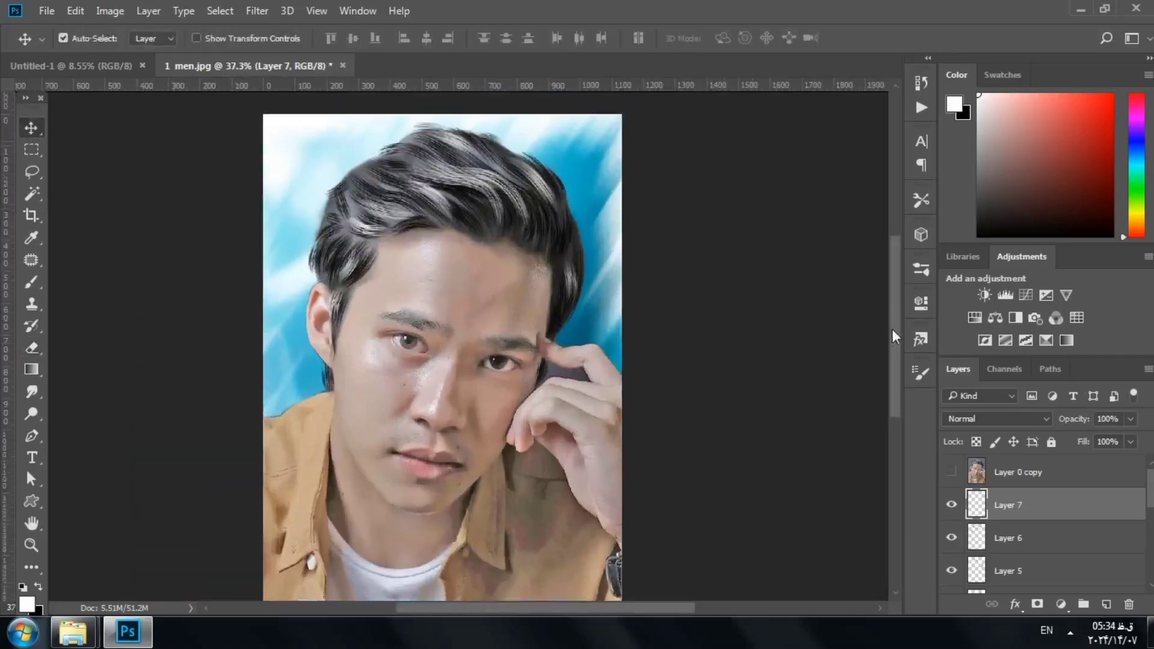
pyautogui.scroll(3, 384, 123)
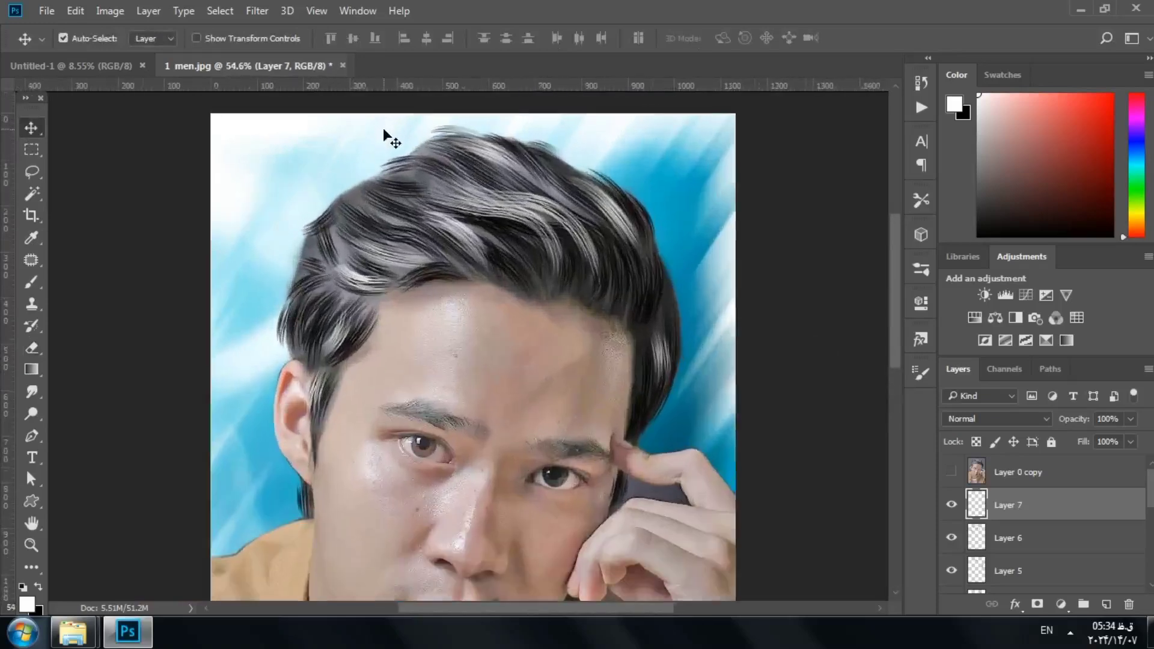
pyautogui.press('p')
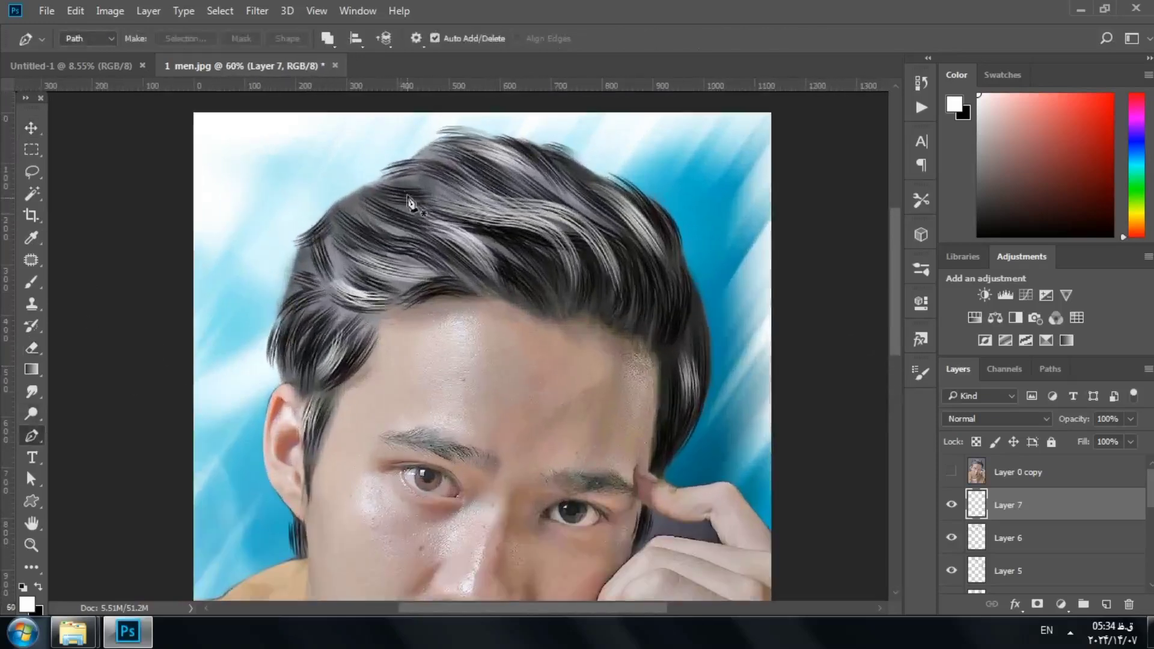
pyautogui.click(343, 203)
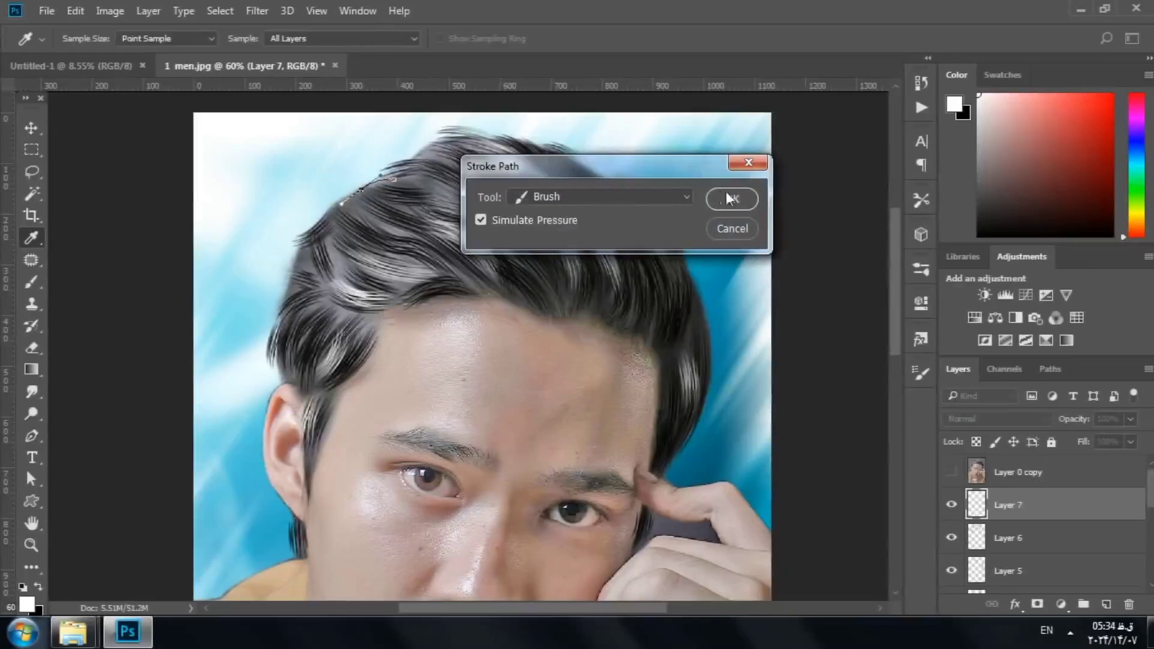
pyautogui.click(729, 198)
pyautogui.rightClick(386, 153)
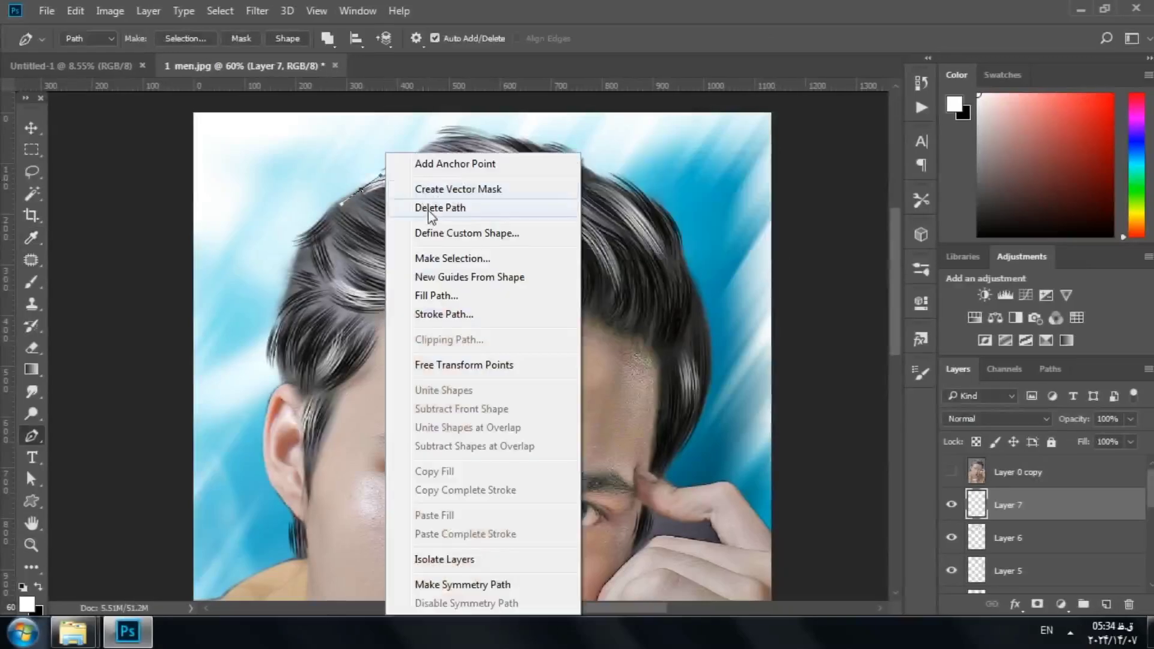
pyautogui.click(428, 209)
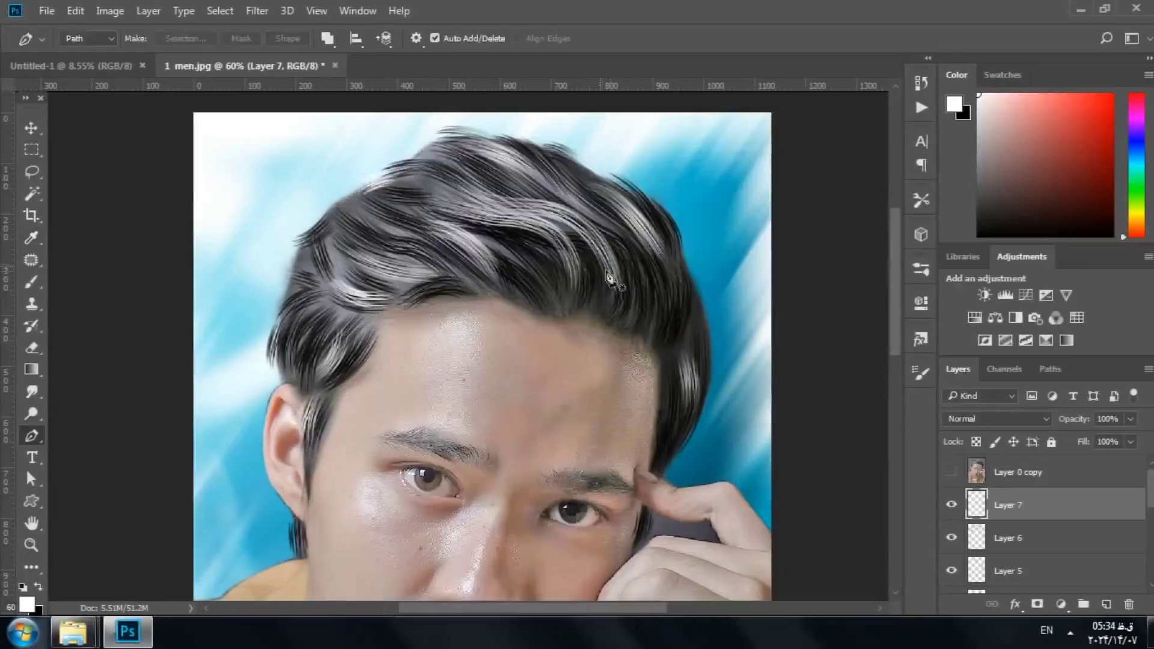
# - Compare with the original photo, then stroke a white highlight along a Pen path on the hair's outer hand-side edge and delete the path
pyautogui.click(956, 476)
pyautogui.click(956, 476)
pyautogui.click(696, 280)
pyautogui.rightClick(694, 267)
pyautogui.click(747, 245)
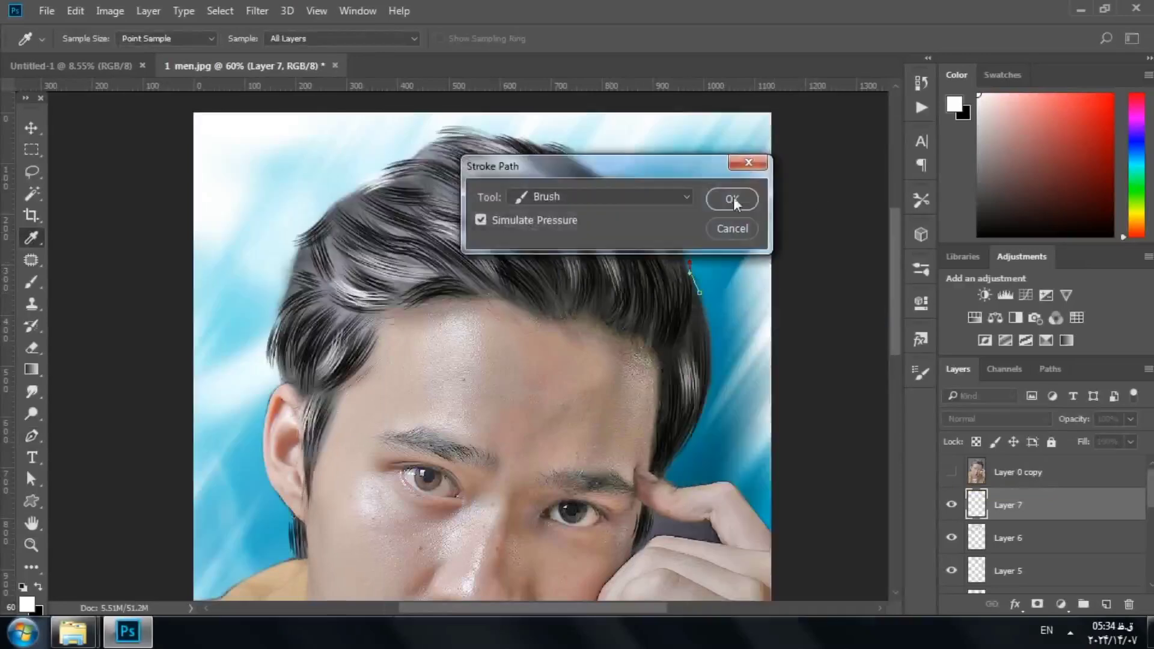
pyautogui.click(734, 193)
pyautogui.rightClick(690, 275)
pyautogui.click(730, 201)
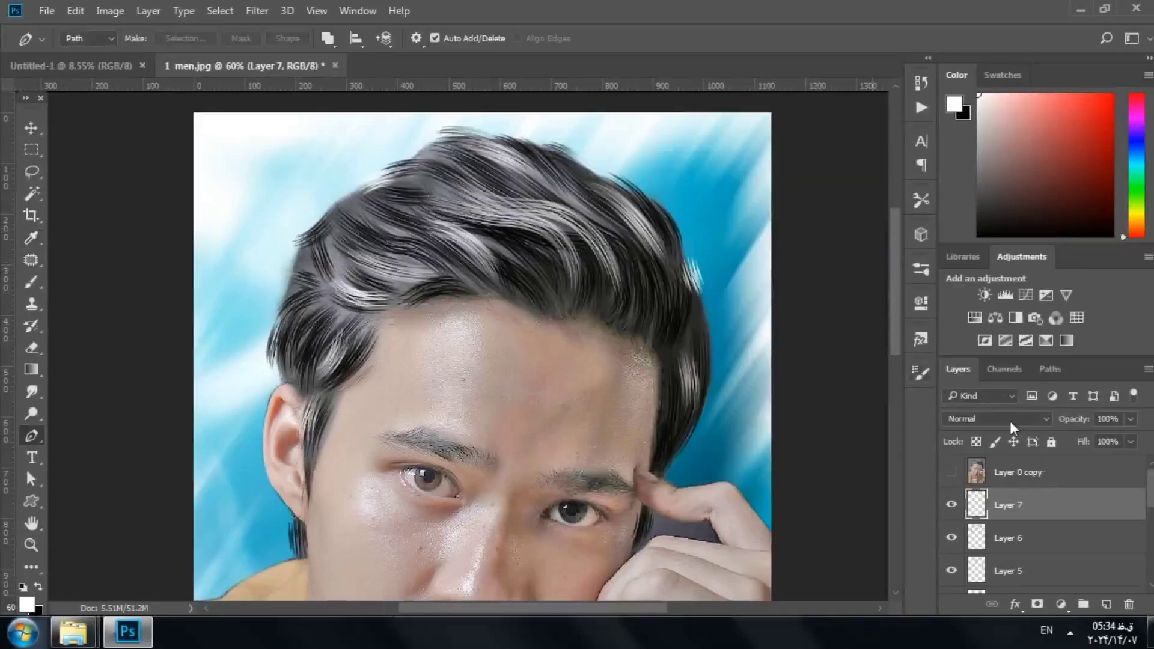
# - Check the original photo, then stroke a white highlight along a Pen path on the outer hair edge above the ear and delete the path
pyautogui.click(952, 473)
pyautogui.click(953, 474)
pyautogui.click(293, 282)
pyautogui.rightClick(287, 309)
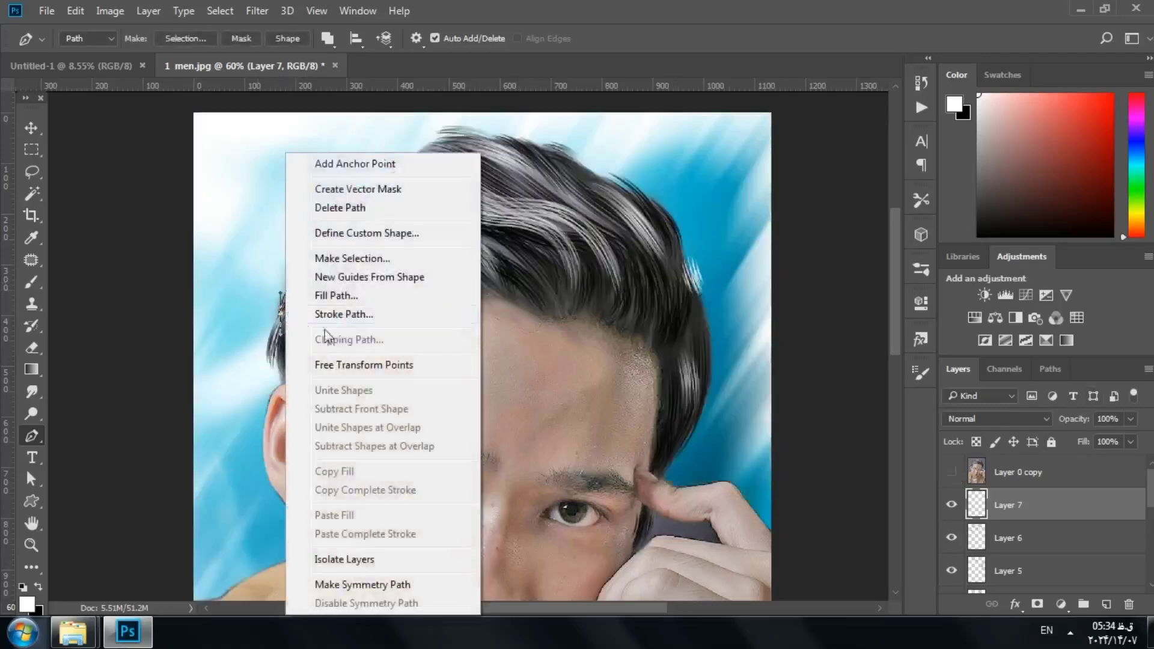
pyautogui.click(336, 315)
pyautogui.click(731, 198)
pyautogui.rightClick(288, 301)
pyautogui.click(343, 207)
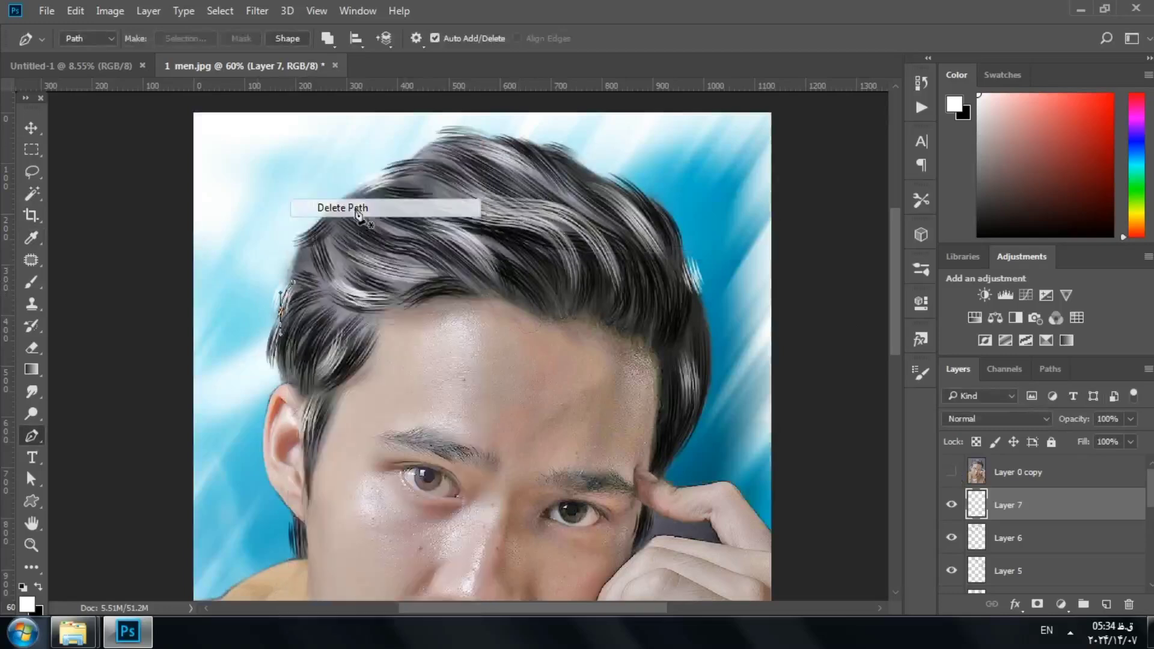
# - Check the original photo, then stroke a white highlight along a Pen path at the crown's top edge and delete the path
pyautogui.click(952, 472)
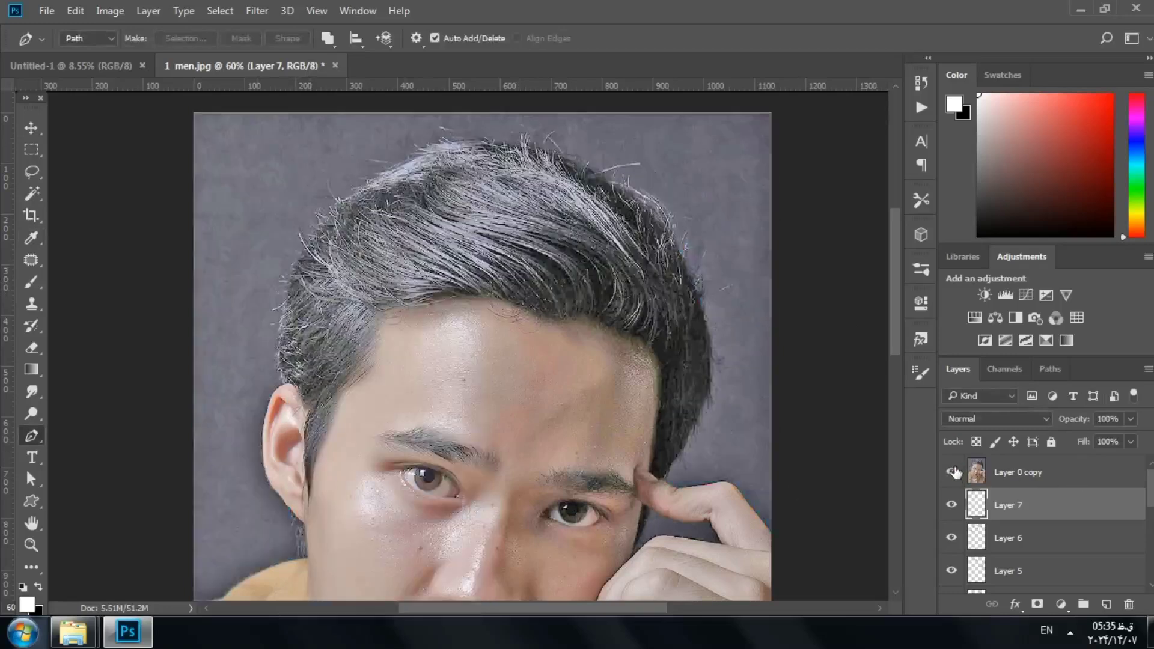
pyautogui.click(951, 472)
pyautogui.click(439, 140)
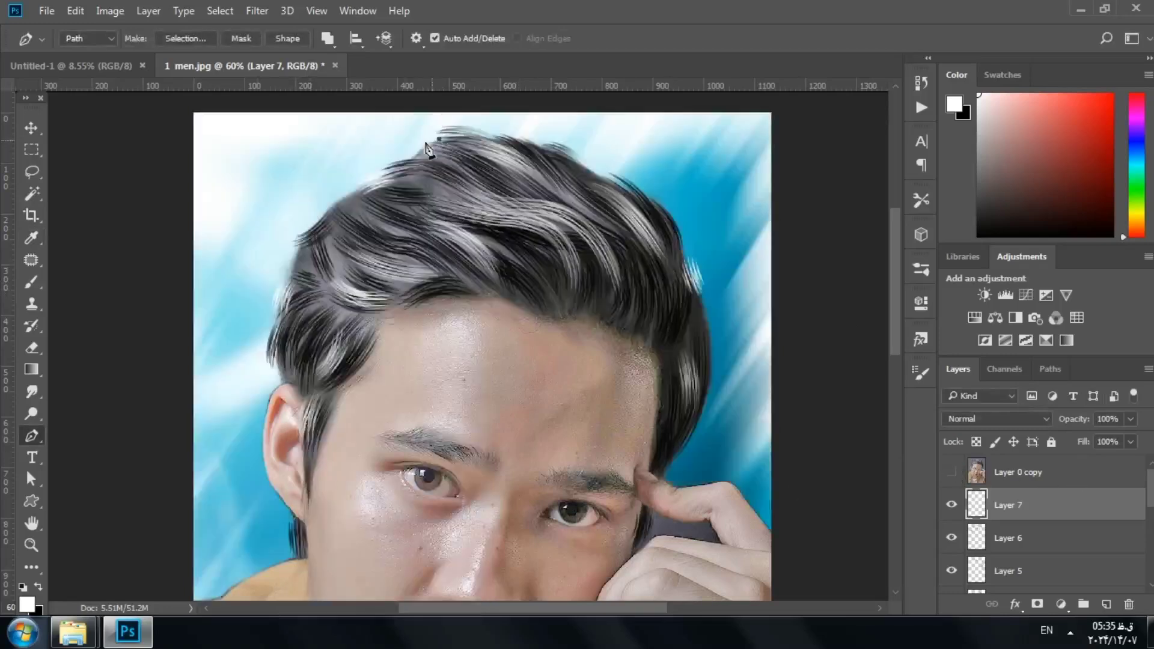
pyautogui.rightClick(424, 148)
pyautogui.click(489, 282)
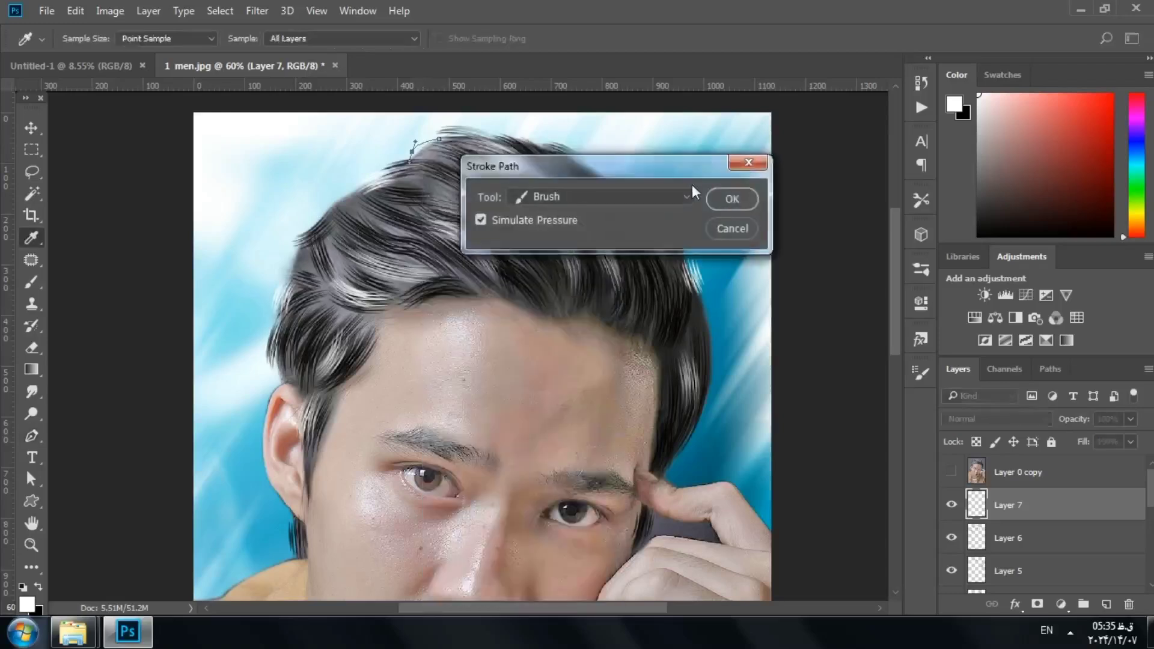
pyautogui.click(735, 196)
pyautogui.rightClick(430, 147)
pyautogui.click(489, 176)
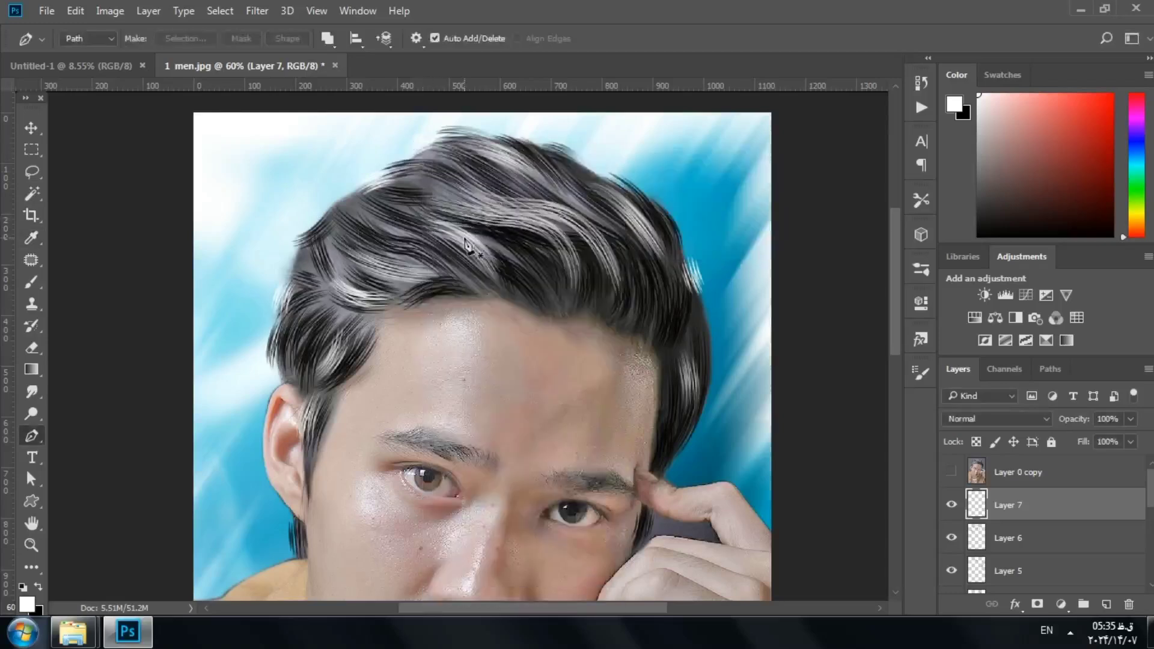
# - Draw two curved Pen paths in the fringe just above the forehead, stroke them in white with the Brush on Layer 7 and delete the paths
pyautogui.scroll(-3, 532, 235)
pyautogui.scroll(3, 454, 140)
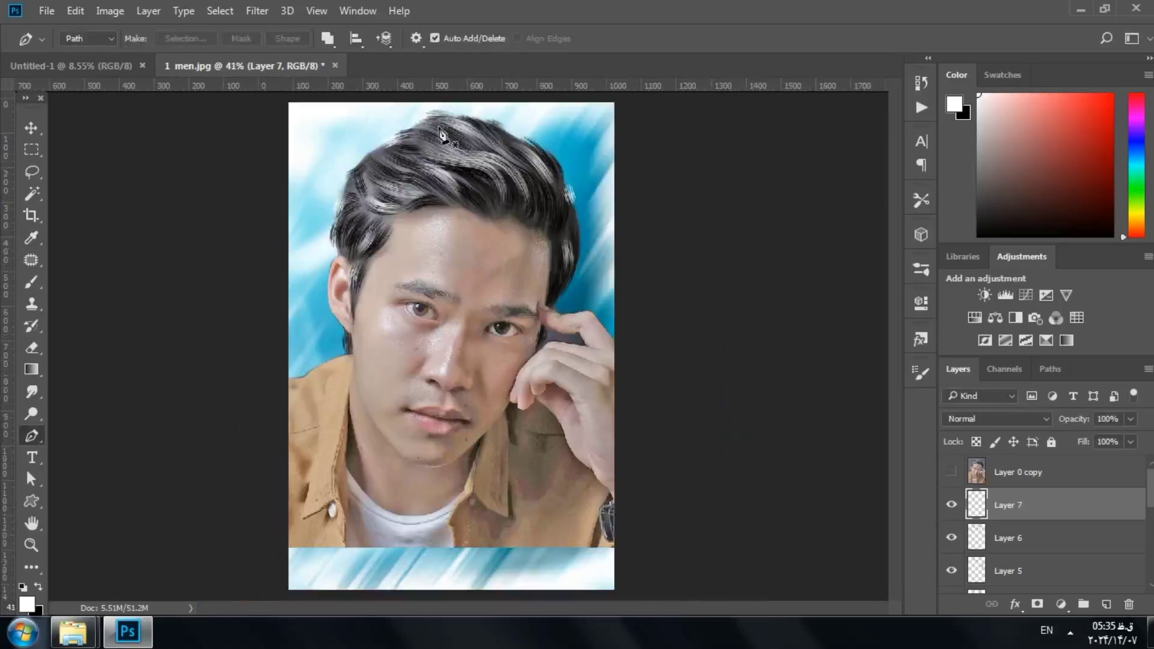
pyautogui.click(951, 473)
pyautogui.click(951, 473)
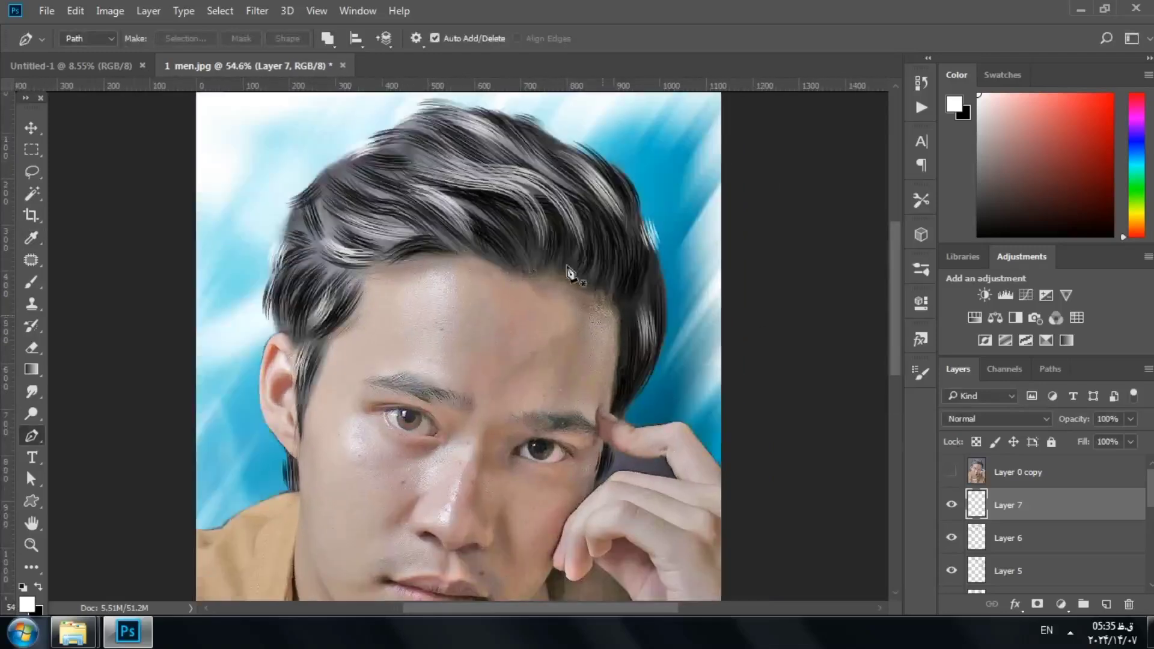
pyautogui.click(520, 265)
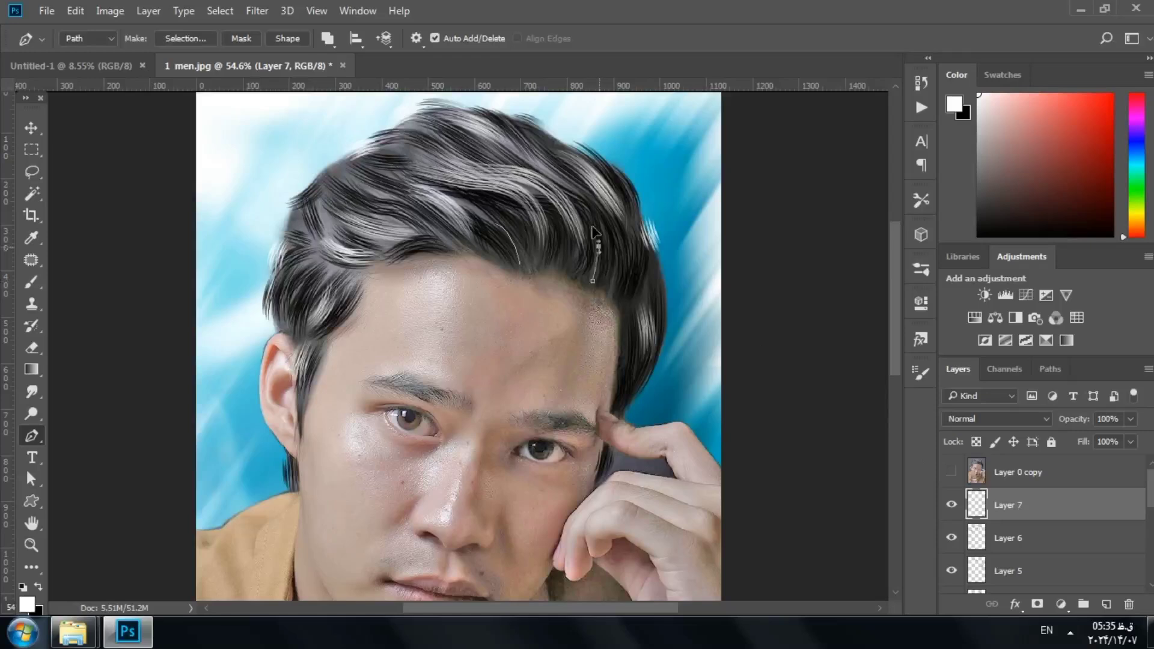
pyautogui.rightClick(598, 280)
pyautogui.click(656, 314)
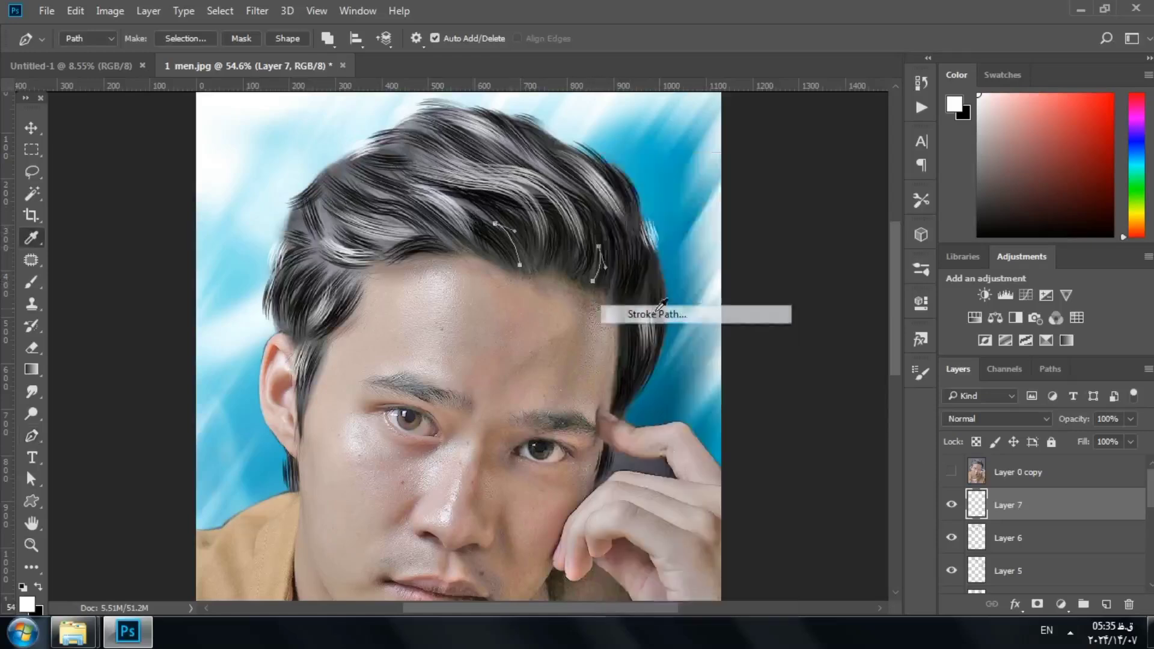
pyautogui.press('Return')
pyautogui.rightClick(606, 272)
pyautogui.click(658, 208)
pyautogui.scroll(-3, 691, 314)
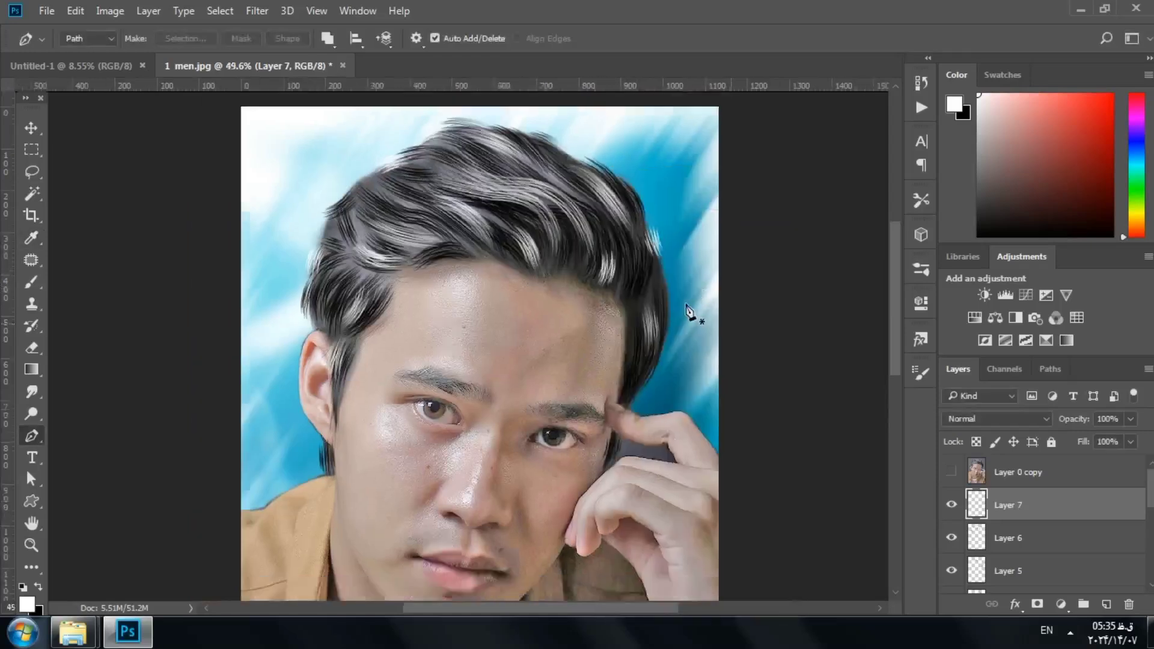
# - Fade the new fringe highlights with the Eraser at 40% opacity, reducing its size to 92 px for the hand-side strand
pyautogui.scroll(3, 461, 117)
pyautogui.press('e')
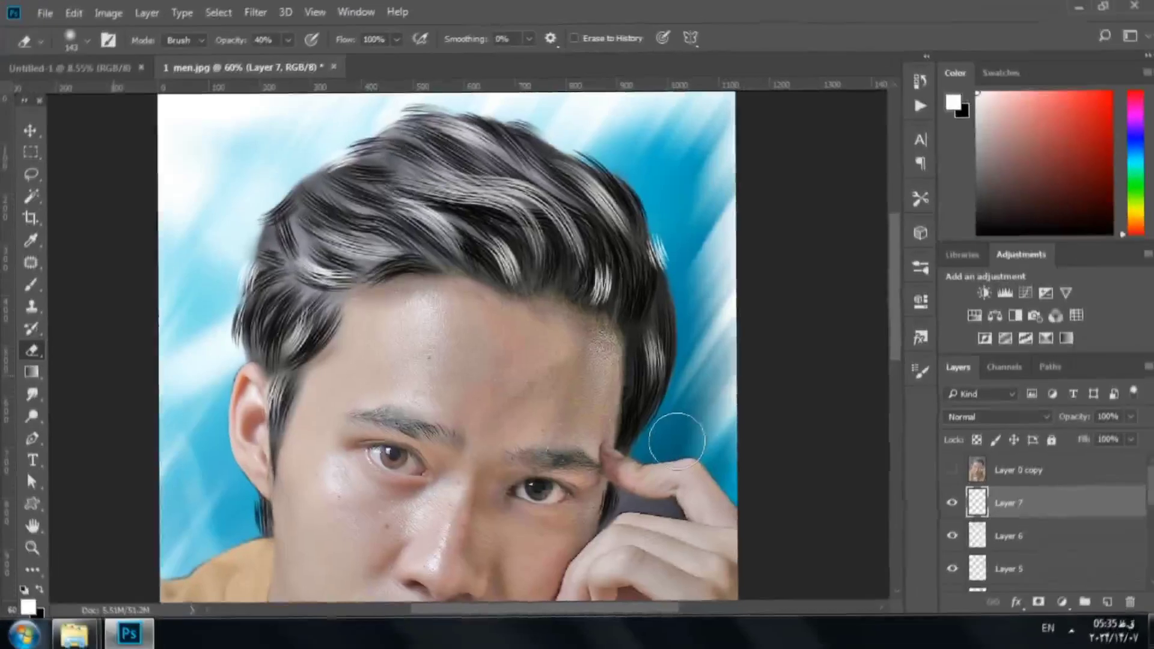
pyautogui.click(951, 473)
pyautogui.click(950, 473)
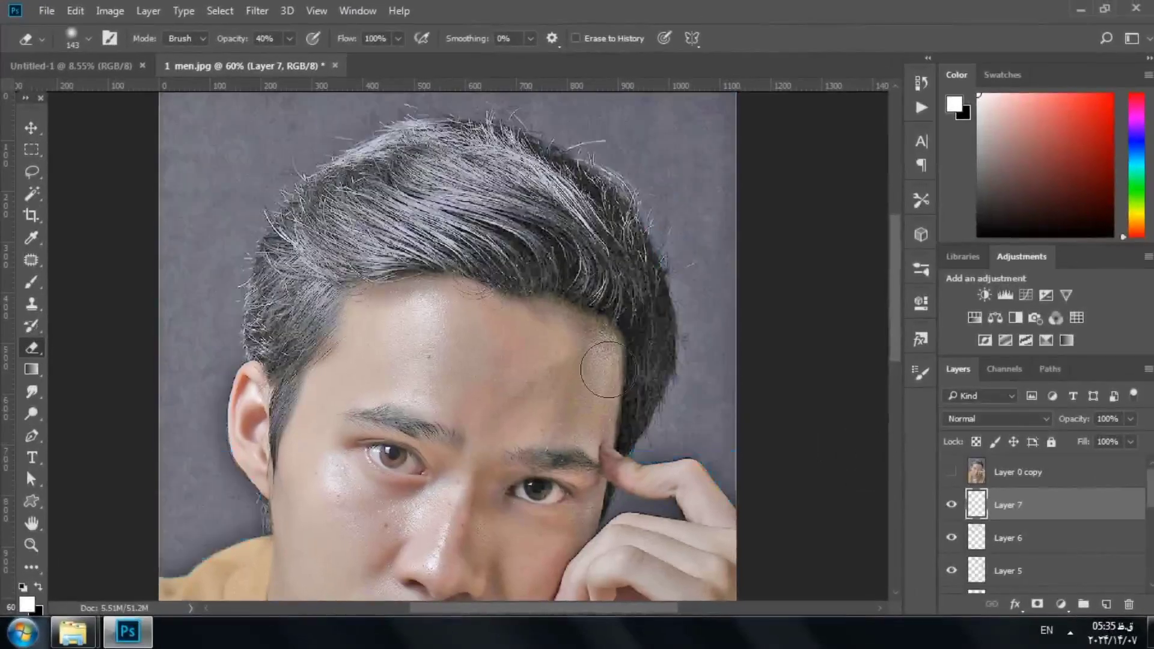
pyautogui.moveTo(516, 241); pyautogui.dragTo(517, 279)
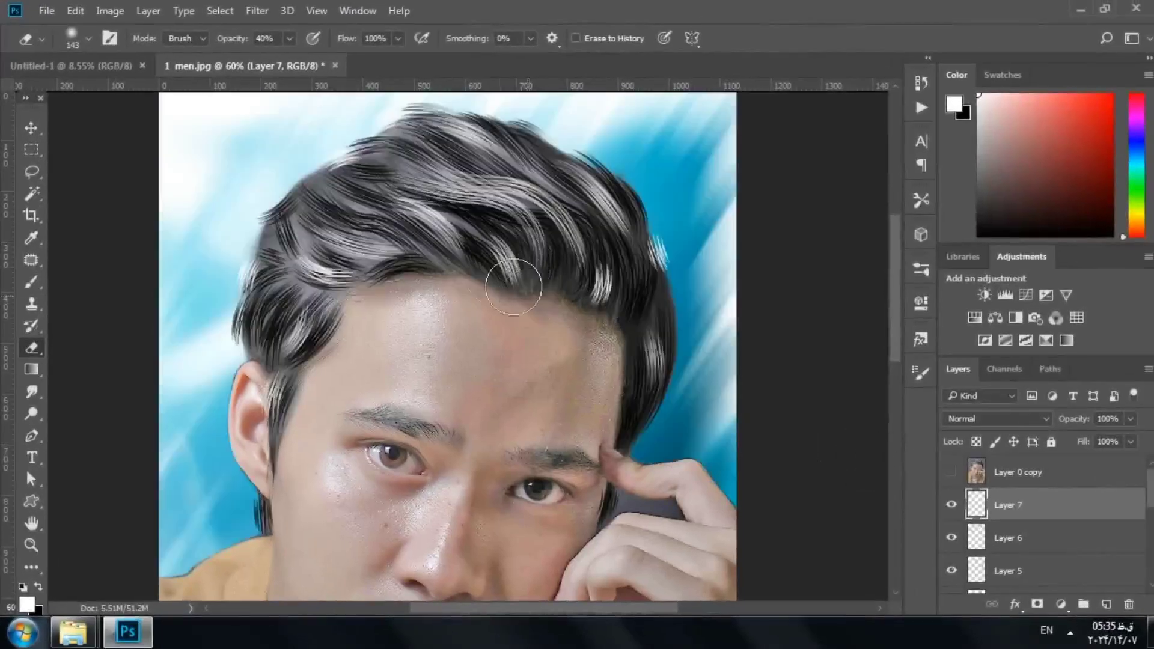
pyautogui.rightClick(642, 288)
pyautogui.click(617, 269)
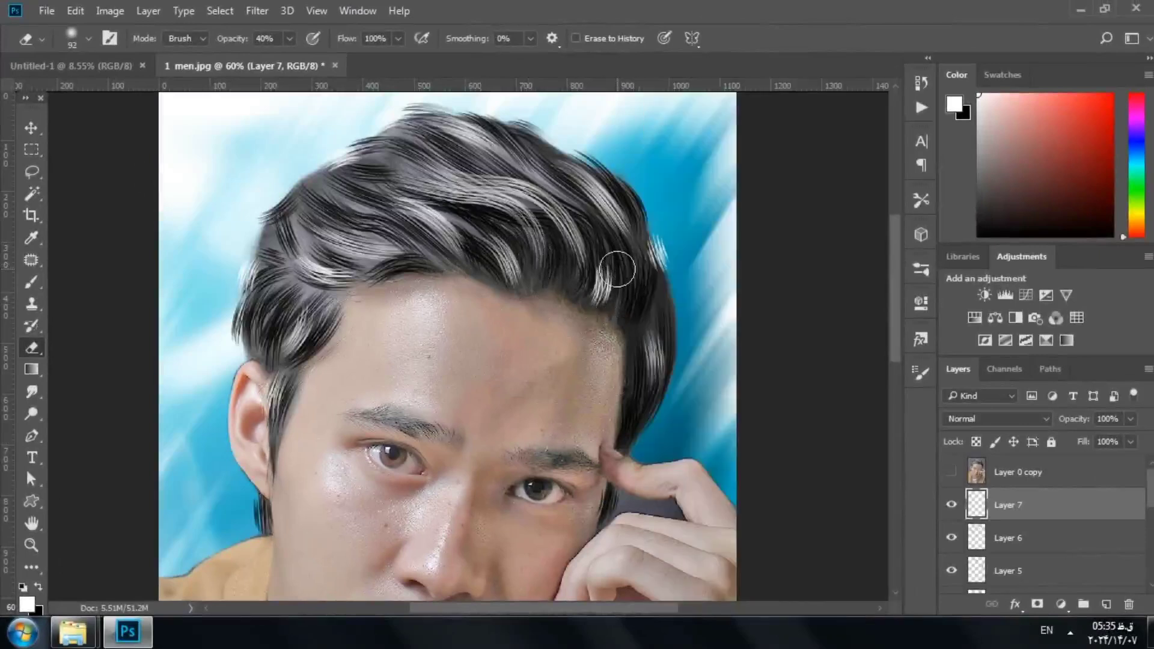
# - Select Layer 1 copy through the face and set the Smudge tool's brush size to 180 px
pyautogui.click(35, 133)
pyautogui.scroll(-5, 355, 268)
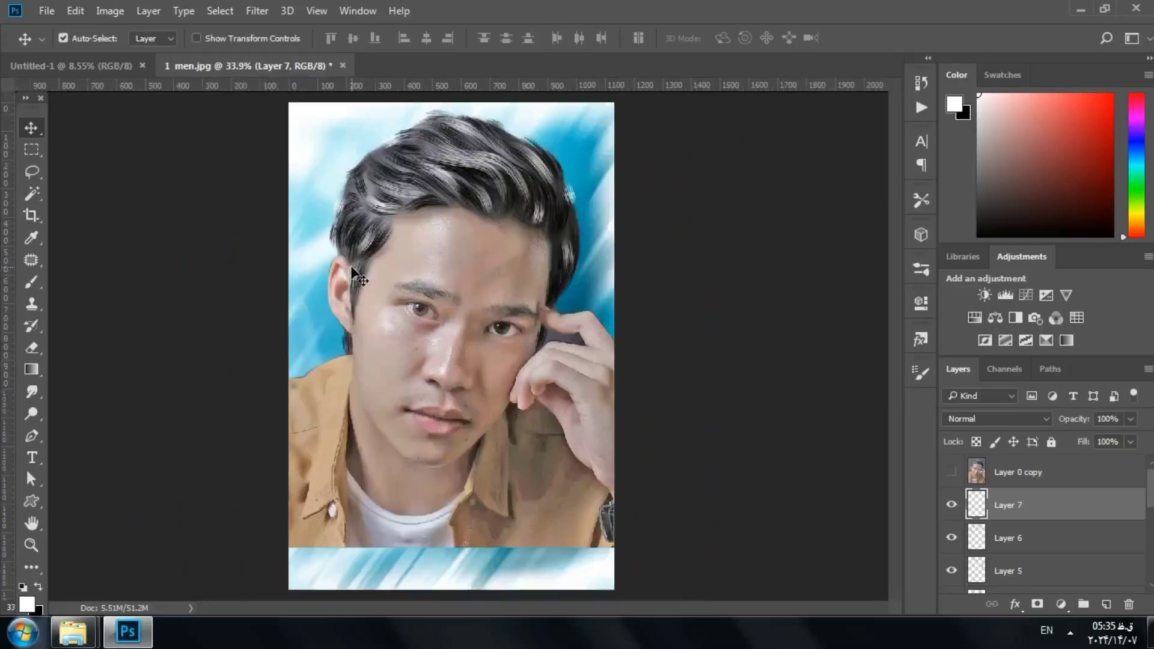
pyautogui.scroll(1, 386, 231)
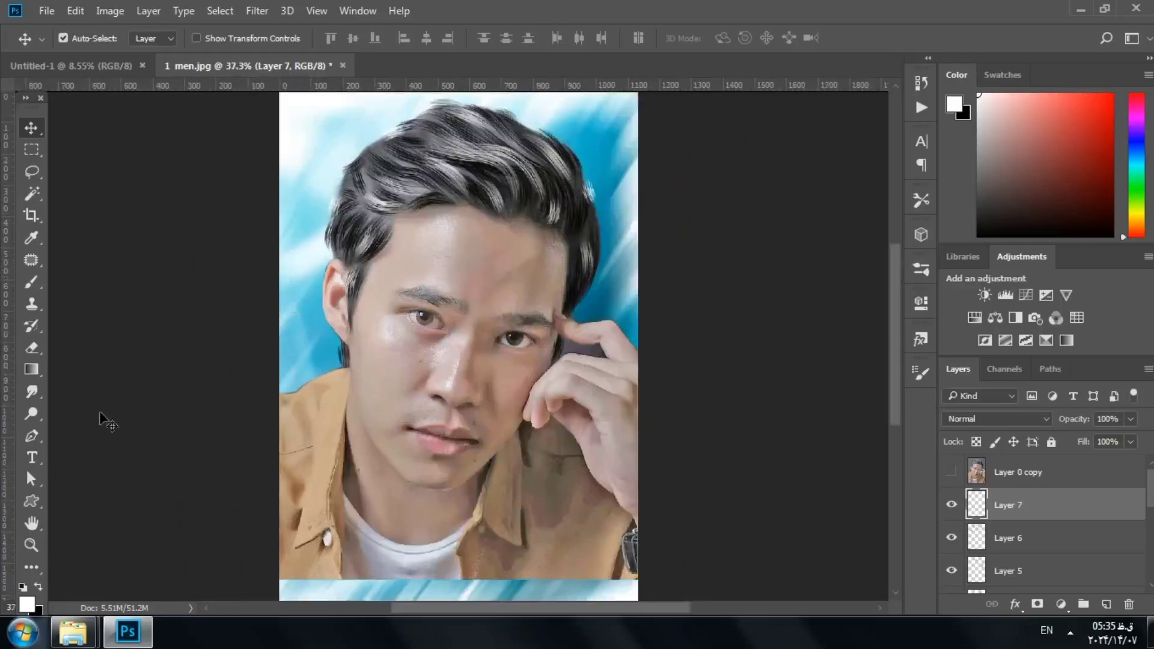
pyautogui.scroll(4, 394, 210)
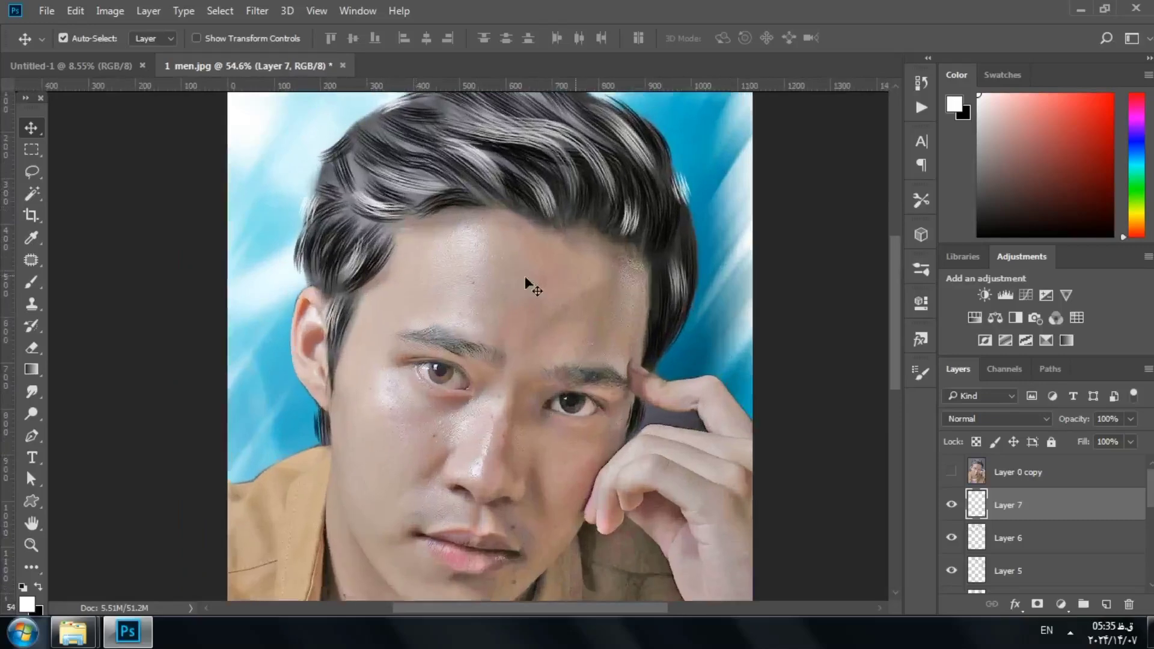
pyautogui.rightClick(525, 278)
pyautogui.click(556, 292)
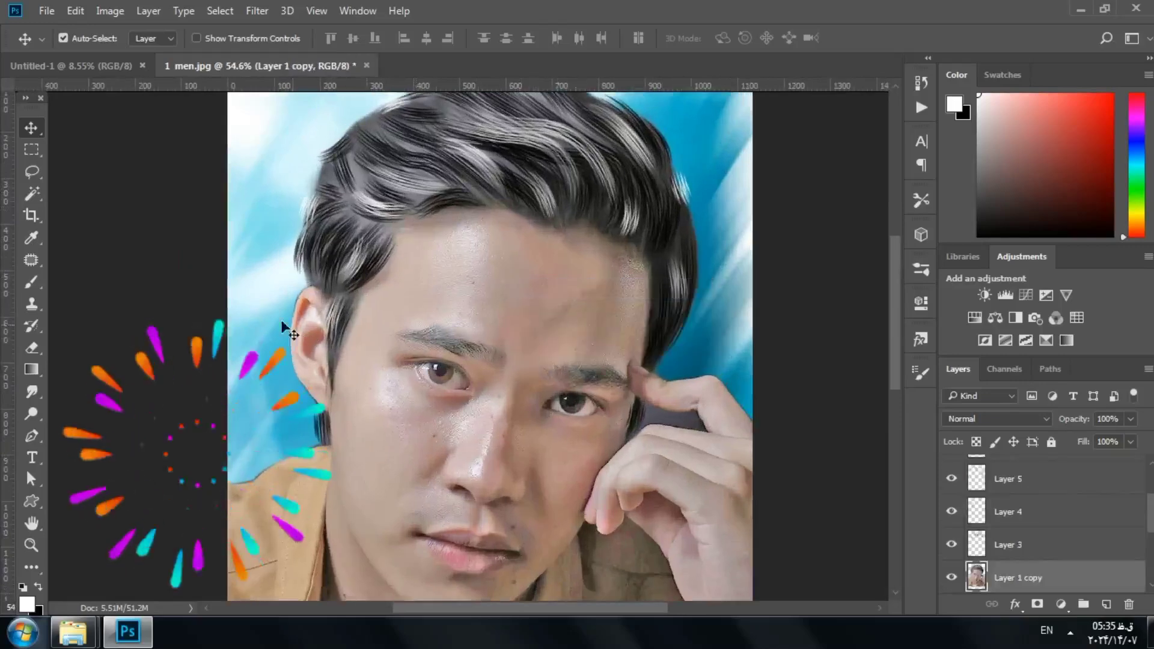
pyautogui.moveTo(494, 2)
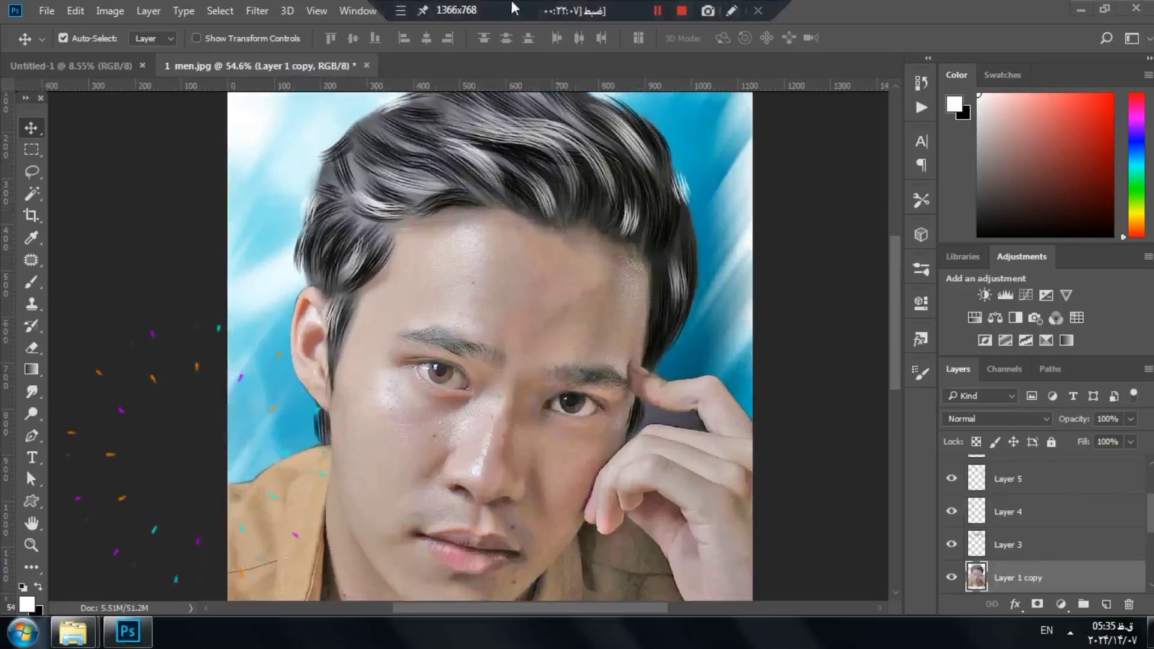
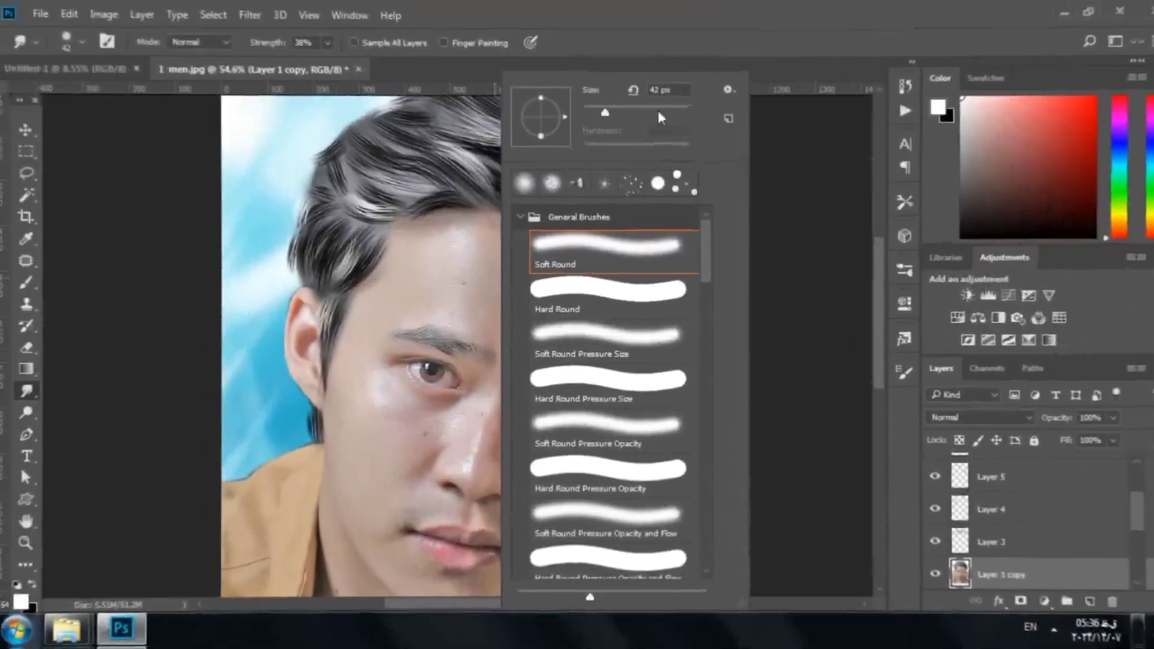
pyautogui.click(659, 111)
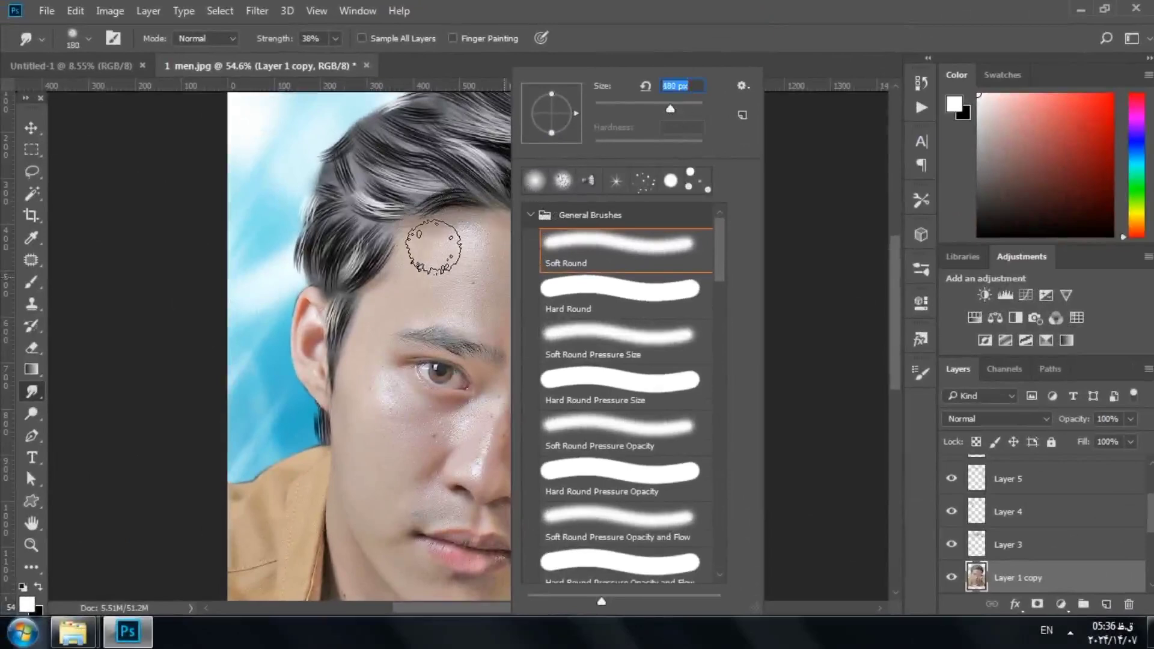
# - Smooth the forehead skin on Layer 1 copy from temple to temple with the Smudge tool at 180 px and 38% strength
pyautogui.press('Return')
pyautogui.moveTo(418, 252)
pyautogui.mouseDown()
pyautogui.moveTo(463, 236)
pyautogui.moveTo(517, 249)
pyautogui.mouseUp()
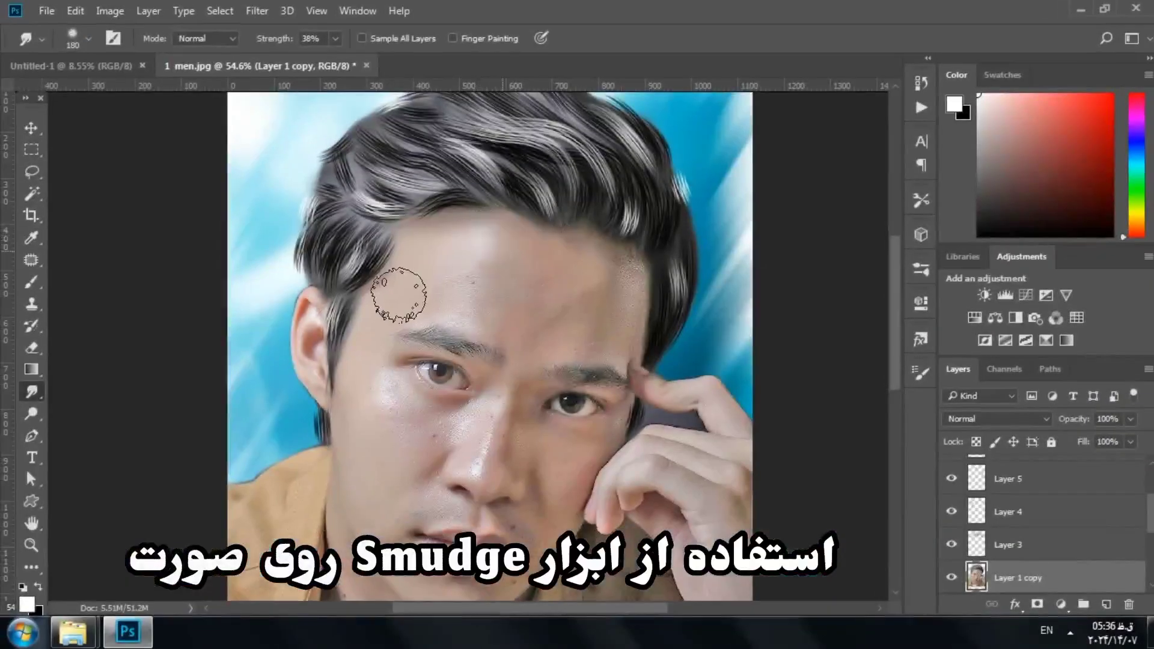
pyautogui.moveTo(399, 296)
pyautogui.mouseDown()
pyautogui.moveTo(377, 316)
pyautogui.moveTo(515, 295)
pyautogui.mouseUp()
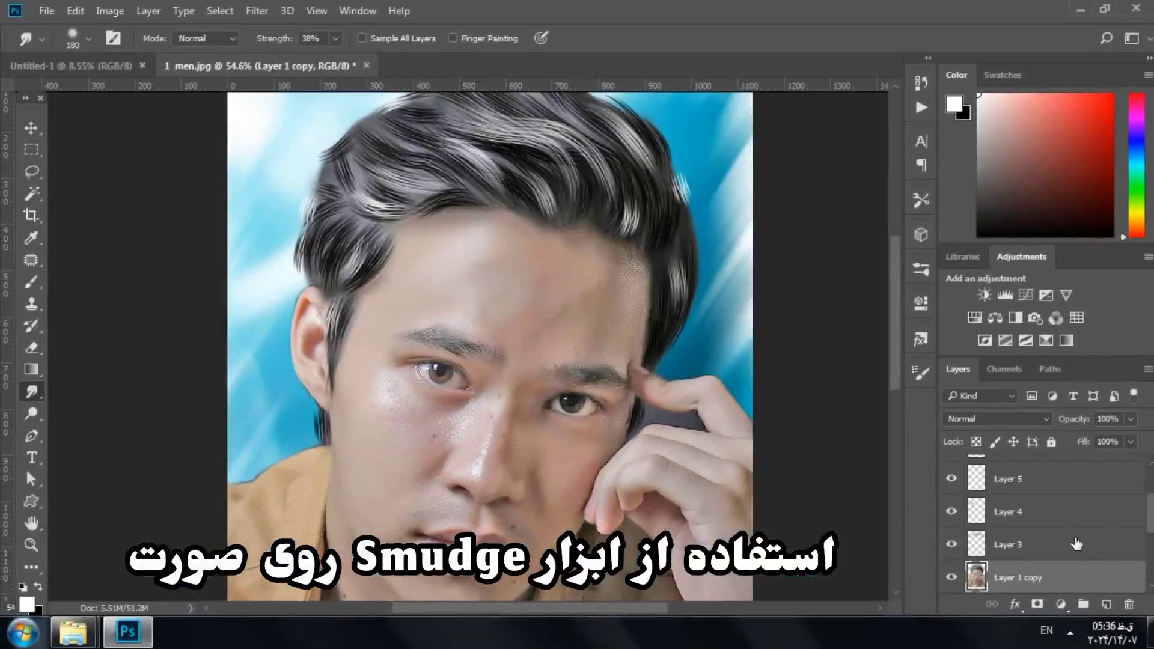
pyautogui.scroll(2, 1073, 538)
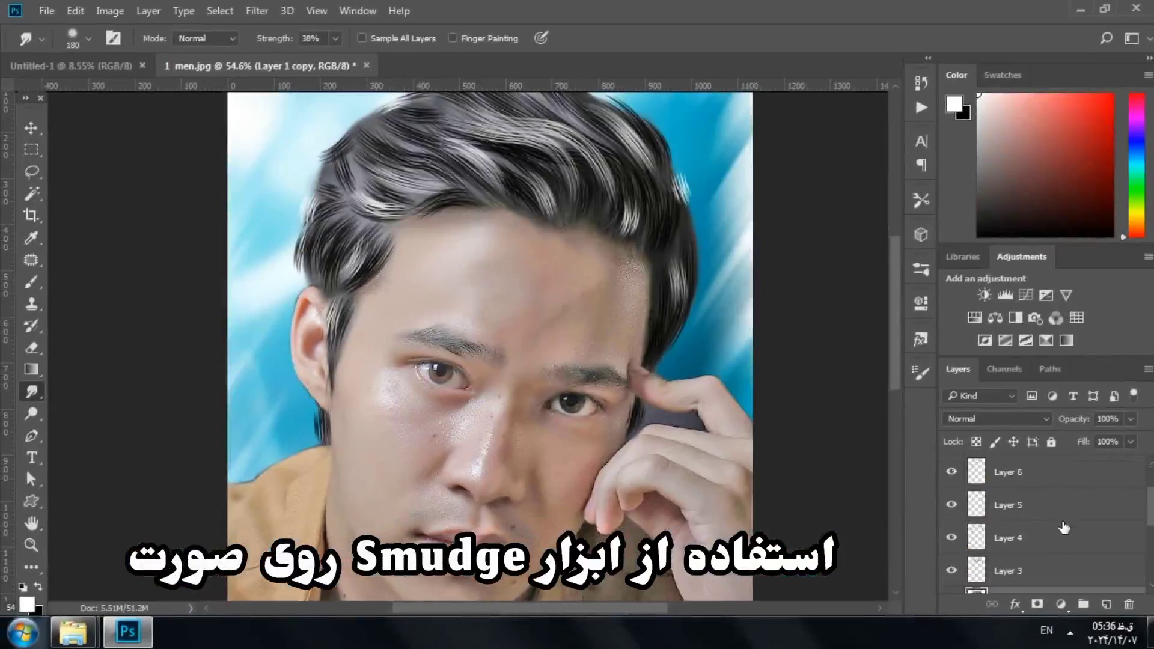
pyautogui.scroll(-3, 1064, 527)
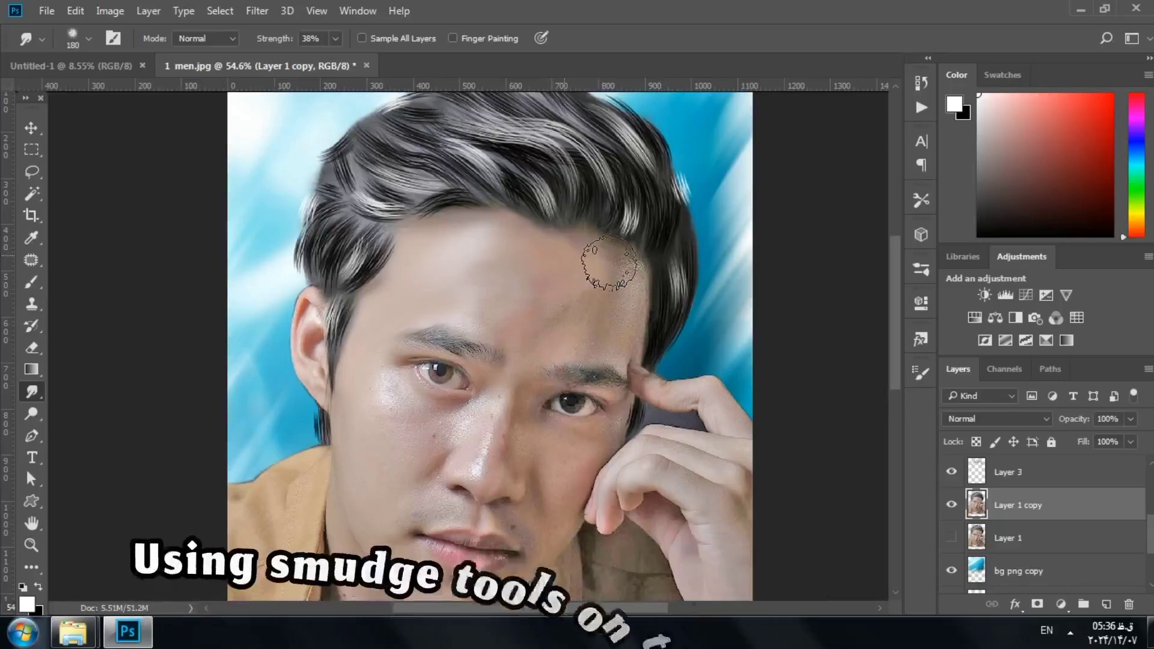
pyautogui.moveTo(622, 281)
pyautogui.mouseDown()
pyautogui.moveTo(621, 369)
pyautogui.moveTo(608, 293)
pyautogui.moveTo(564, 319)
pyautogui.moveTo(623, 304)
pyautogui.moveTo(622, 327)
pyautogui.moveTo(606, 337)
pyautogui.moveTo(620, 286)
pyautogui.mouseUp()
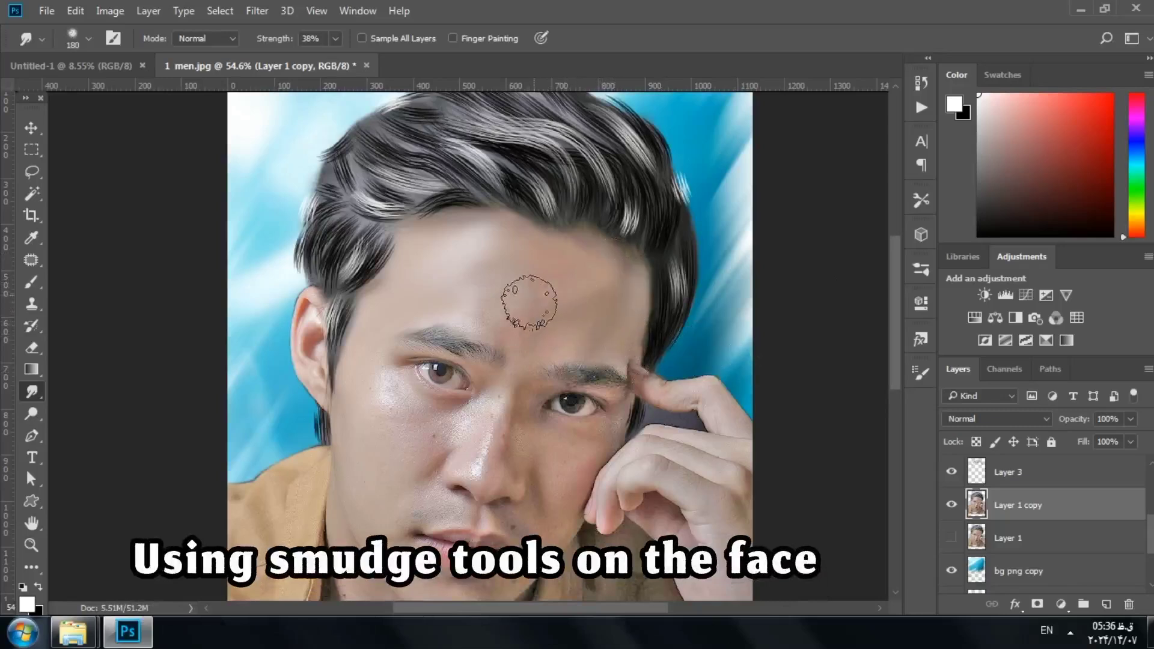
pyautogui.moveTo(529, 303)
pyautogui.mouseDown()
pyautogui.moveTo(565, 310)
pyautogui.moveTo(526, 317)
pyautogui.moveTo(461, 303)
pyautogui.moveTo(446, 274)
pyautogui.moveTo(424, 270)
pyautogui.moveTo(547, 307)
pyautogui.mouseUp()
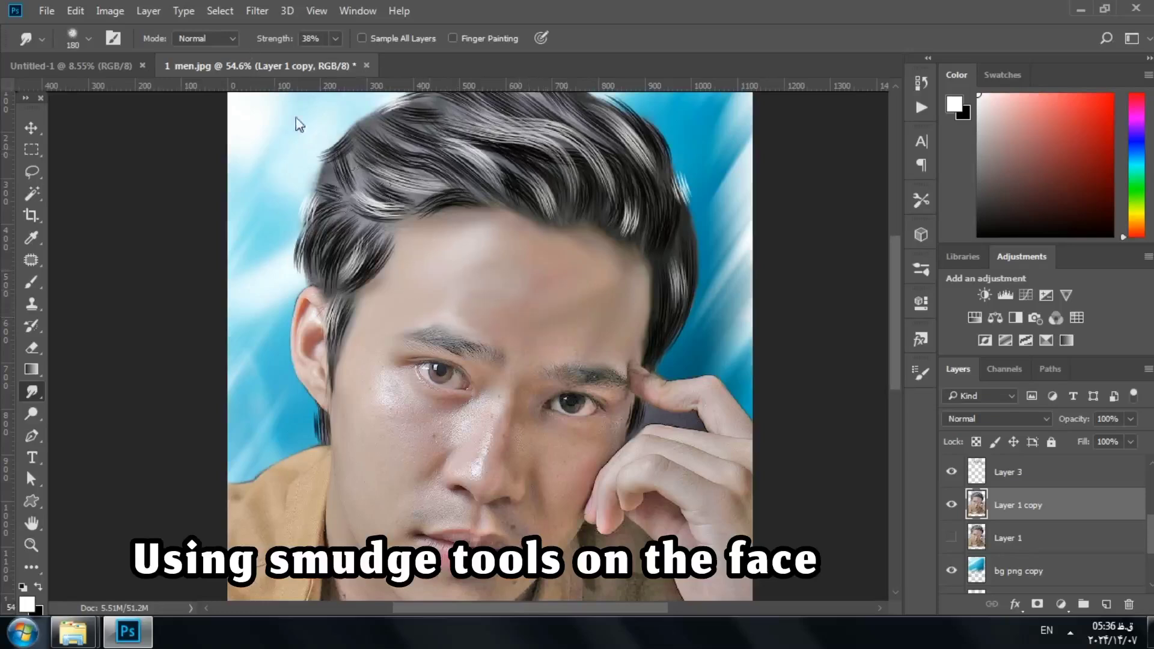
# - Lower the Smudge strength to 33% and blend the hand-side half of the forehead
pyautogui.moveTo(296, 124)
pyautogui.mouseDown()
pyautogui.moveTo(454, 296)
pyautogui.moveTo(407, 278)
pyautogui.moveTo(484, 241)
pyautogui.moveTo(381, 278)
pyautogui.mouseUp()
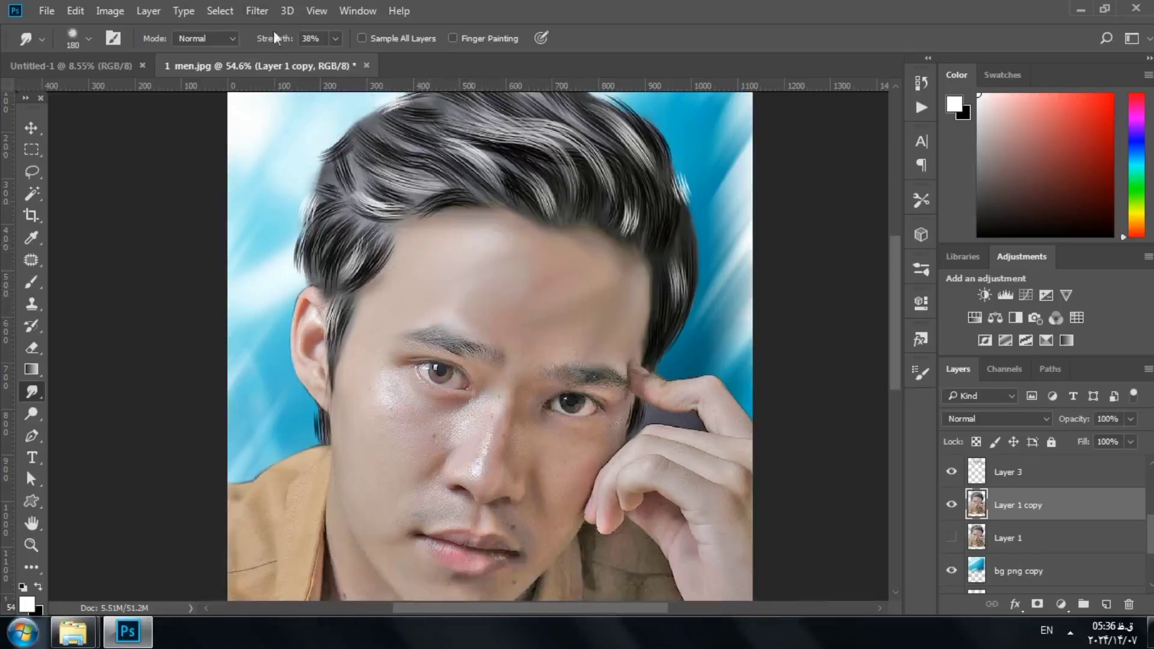
pyautogui.moveTo(288, 43); pyautogui.dragTo(285, 43)
pyautogui.moveTo(602, 269)
pyautogui.mouseDown()
pyautogui.moveTo(618, 270)
pyautogui.moveTo(621, 291)
pyautogui.moveTo(592, 317)
pyautogui.mouseUp()
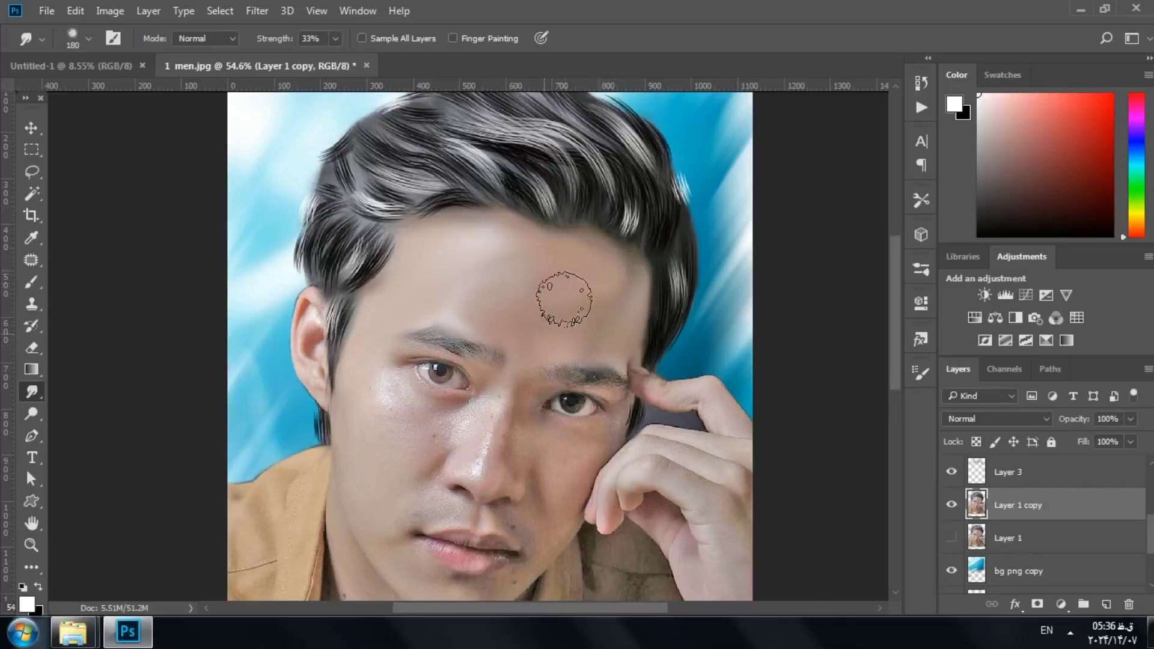
# - Smudge the skin of the ear-side cheek with a brush size of 102 px, then 165 px
pyautogui.rightClick(568, 289)
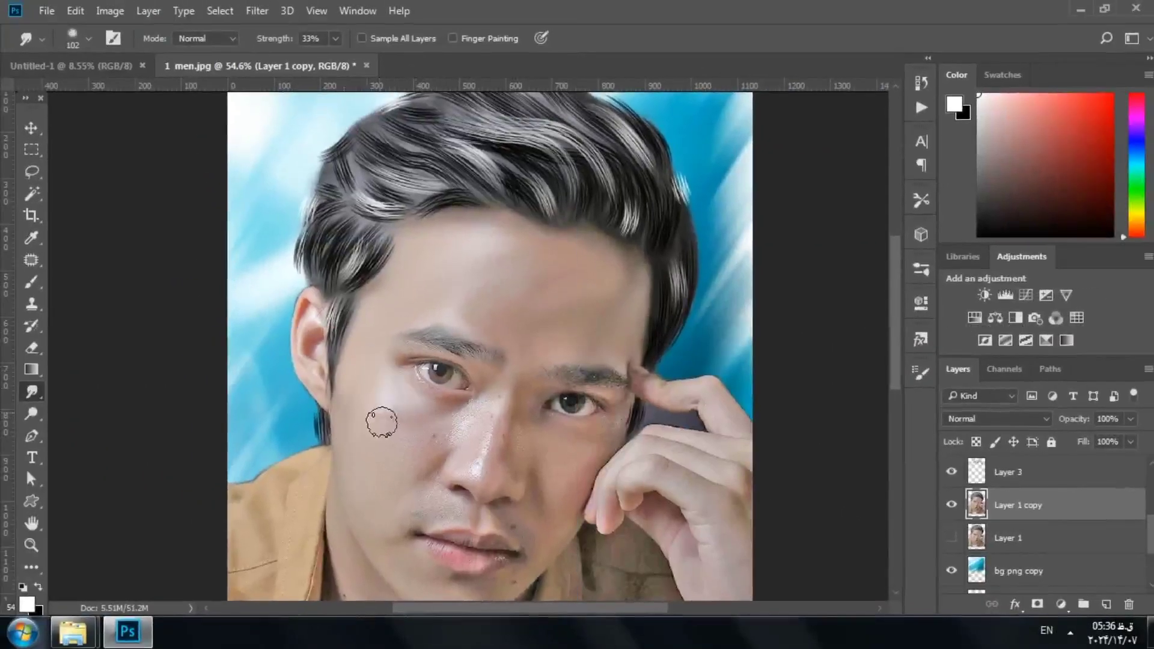
pyautogui.scroll(5, 450, 373)
pyautogui.rightClick(388, 468)
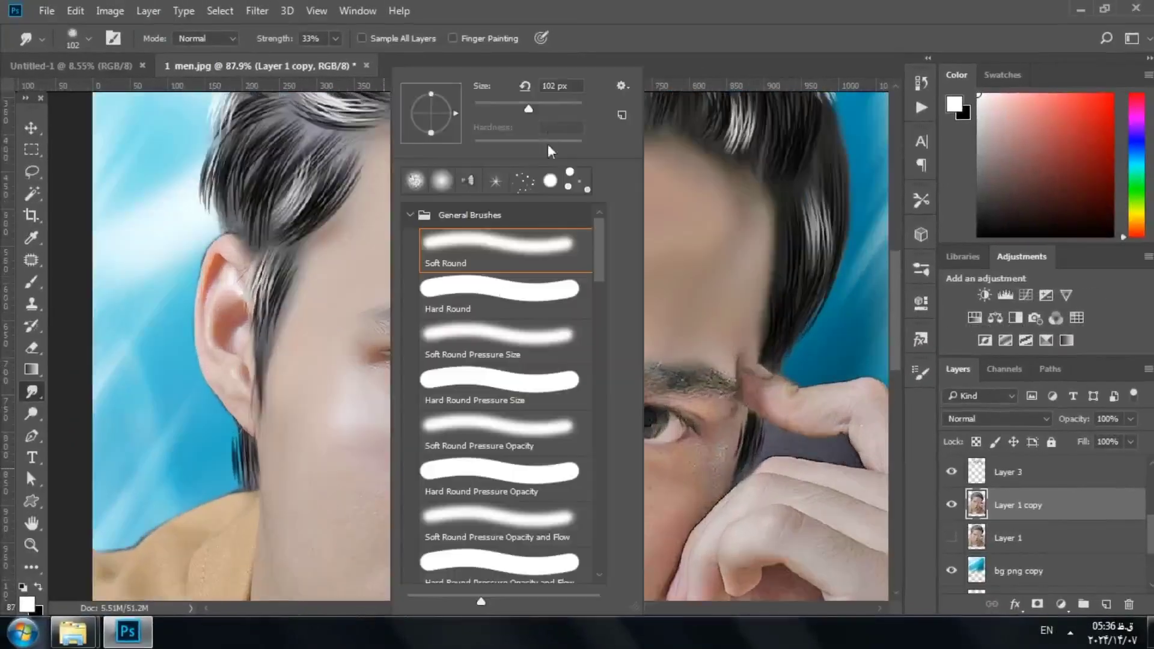
pyautogui.moveTo(335, 448)
pyautogui.mouseDown()
pyautogui.moveTo(363, 466)
pyautogui.moveTo(318, 495)
pyautogui.mouseUp()
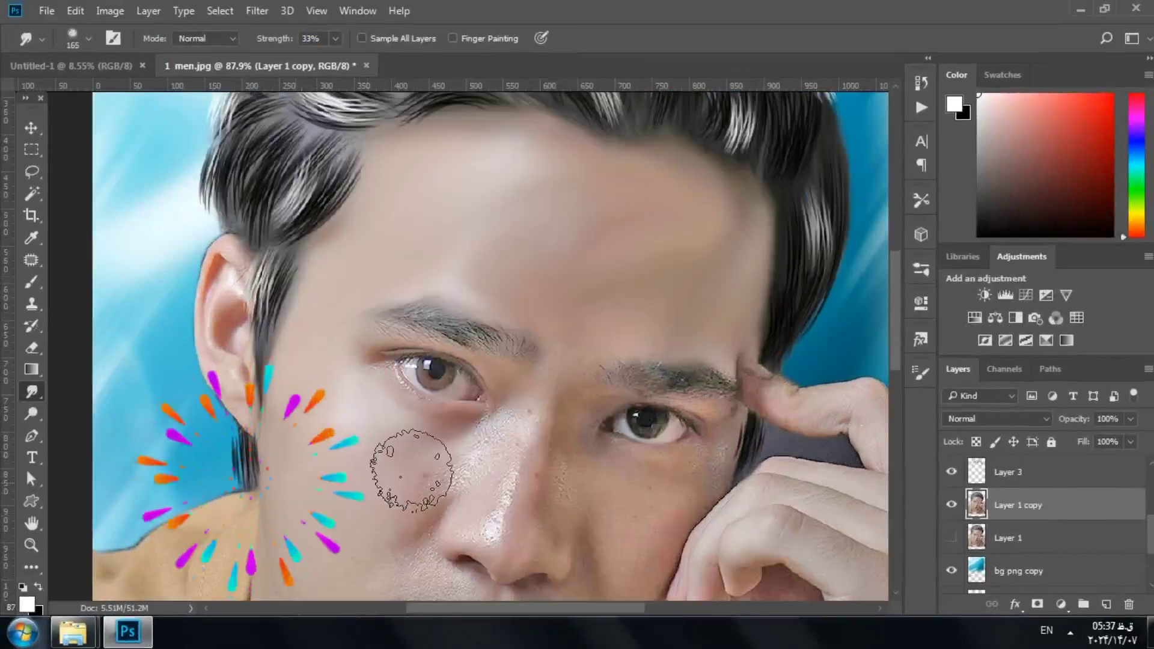
pyautogui.scroll(-5, 464, 330)
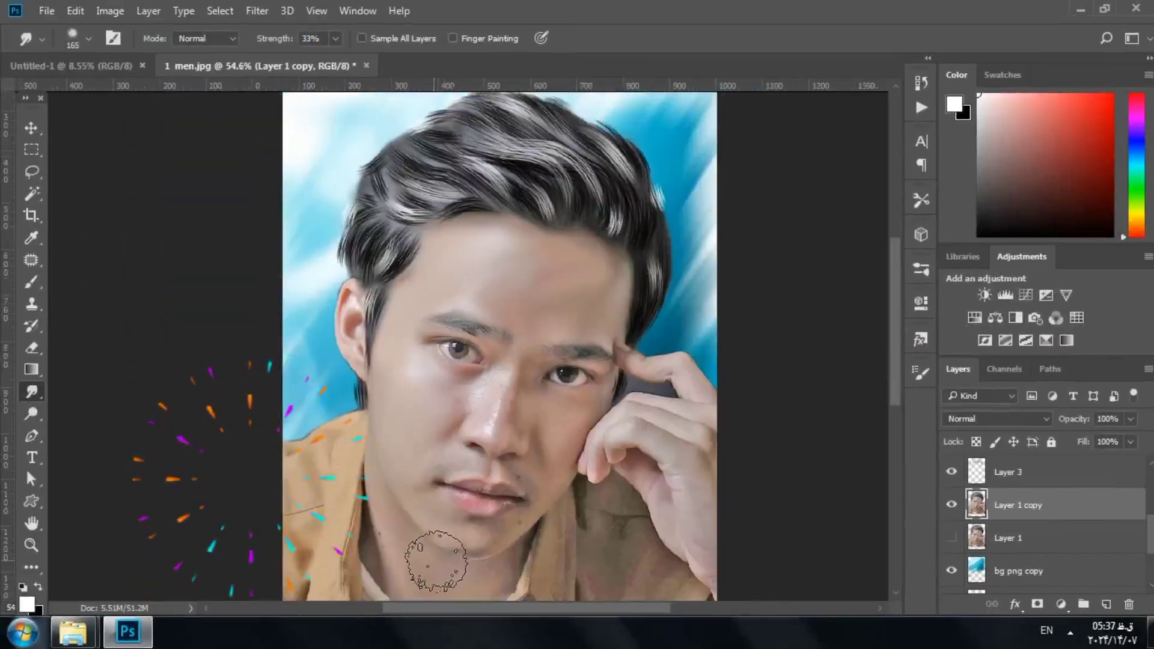
# - Smooth the ear-side jaw, the cheek beside the nose and the nose highlights with the Smudge brush at 99 px
pyautogui.scroll(5, 454, 343)
pyautogui.rightClick(455, 334)
pyautogui.click(594, 109)
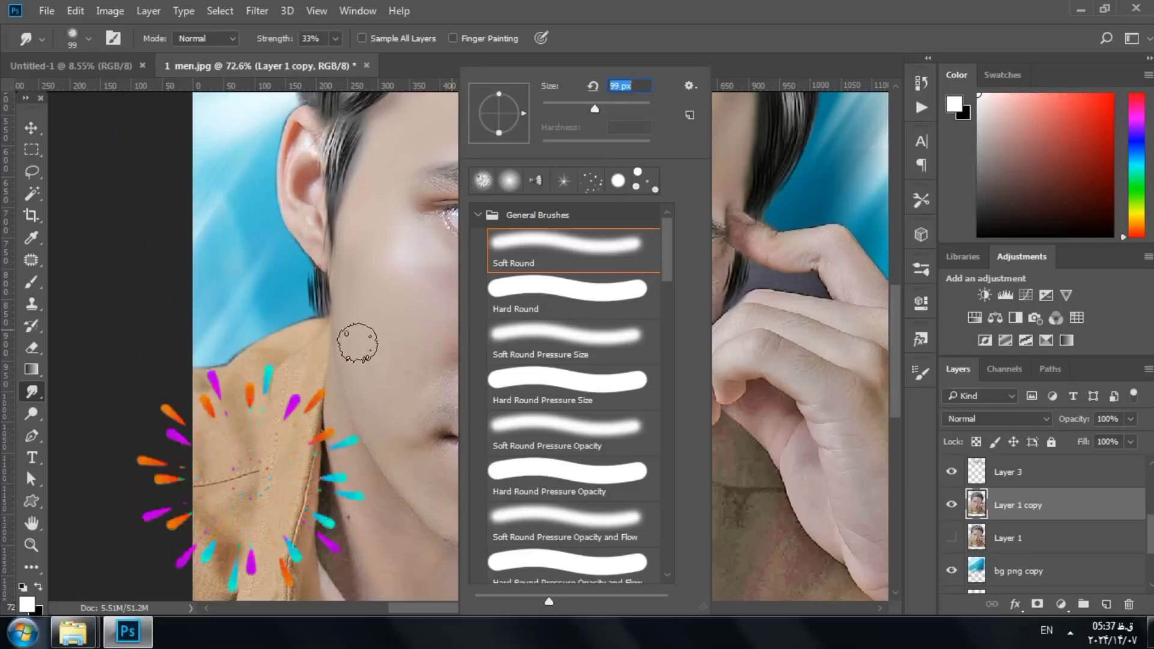
pyautogui.moveTo(355, 345)
pyautogui.mouseDown()
pyautogui.moveTo(373, 414)
pyautogui.moveTo(435, 386)
pyautogui.moveTo(461, 353)
pyautogui.mouseUp()
pyautogui.moveTo(497, 320)
pyautogui.mouseDown()
pyautogui.moveTo(538, 254)
pyautogui.moveTo(507, 317)
pyautogui.moveTo(480, 348)
pyautogui.moveTo(476, 333)
pyautogui.moveTo(471, 353)
pyautogui.moveTo(513, 429)
pyautogui.moveTo(510, 363)
pyautogui.moveTo(497, 355)
pyautogui.moveTo(512, 357)
pyautogui.moveTo(526, 323)
pyautogui.moveTo(531, 343)
pyautogui.moveTo(559, 264)
pyautogui.mouseUp()
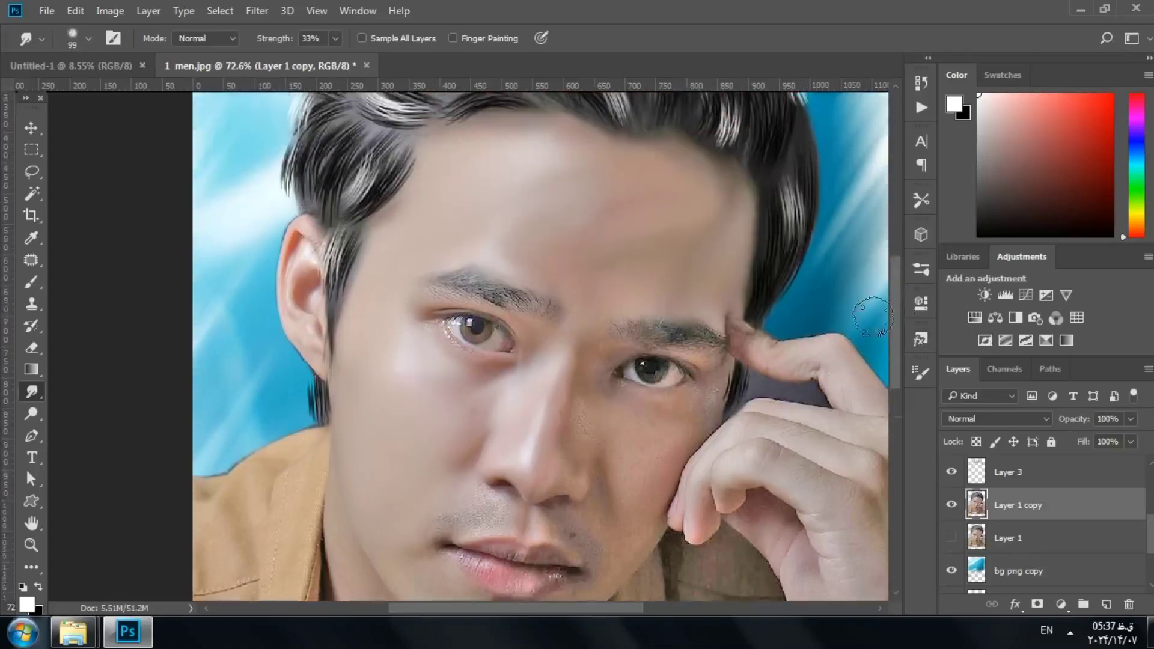
# - Smudge the skin and lid around the ear-side eye with a brush size of 61 px, then 36 px
pyautogui.click(920, 339)
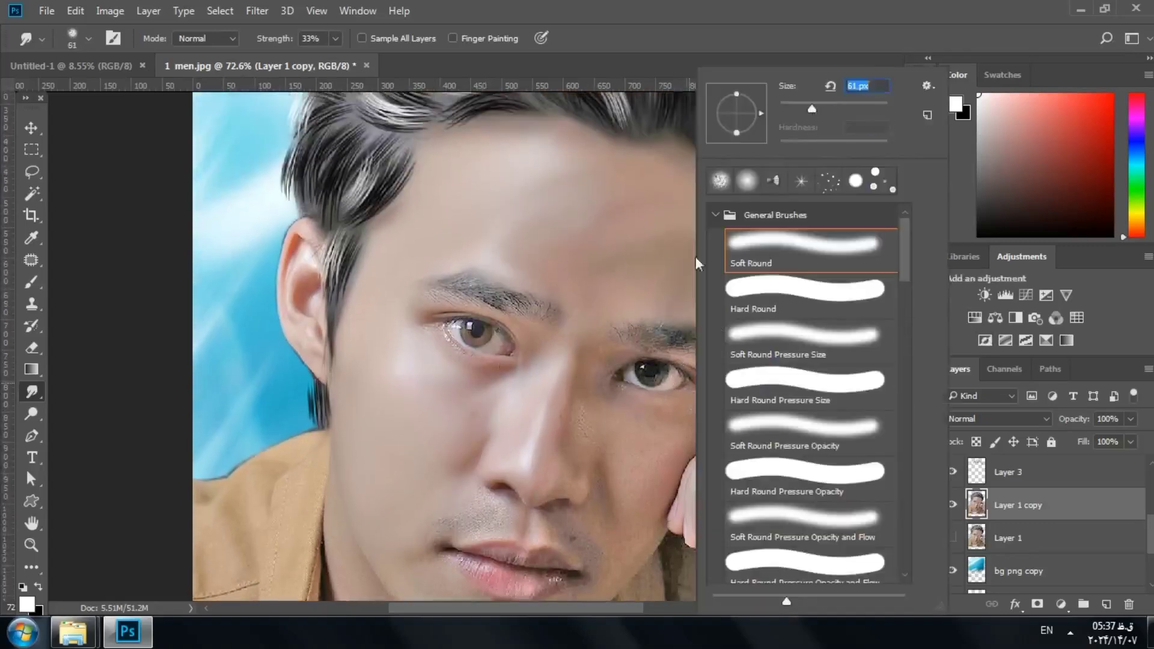
pyautogui.click(532, 338)
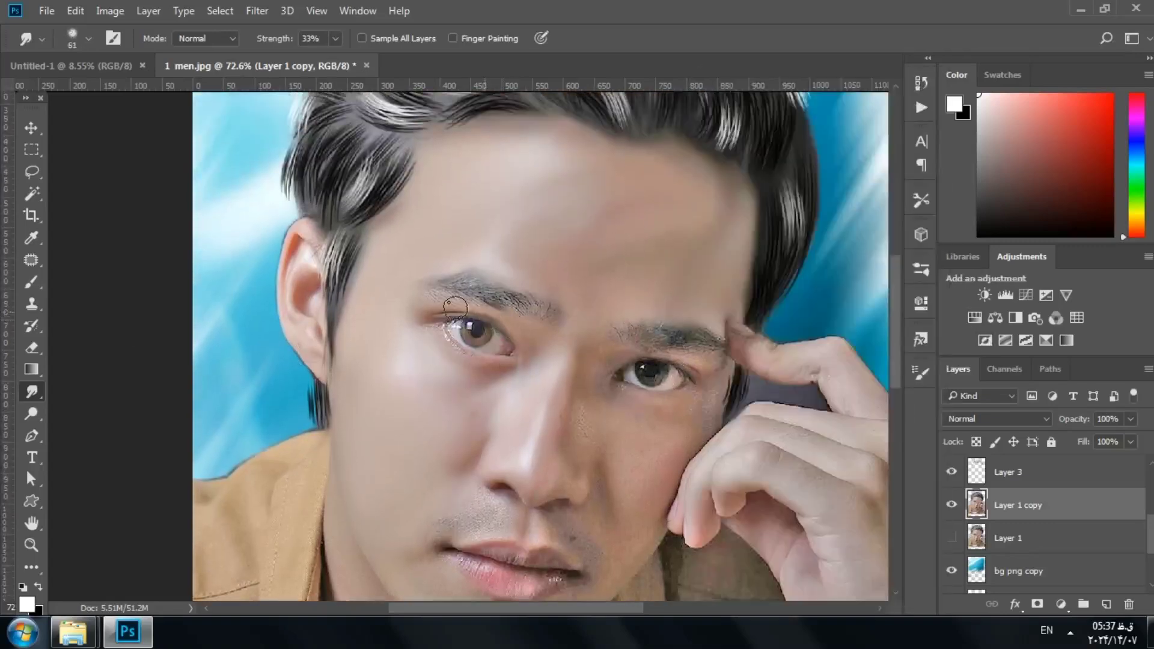
pyautogui.scroll(2, 457, 297)
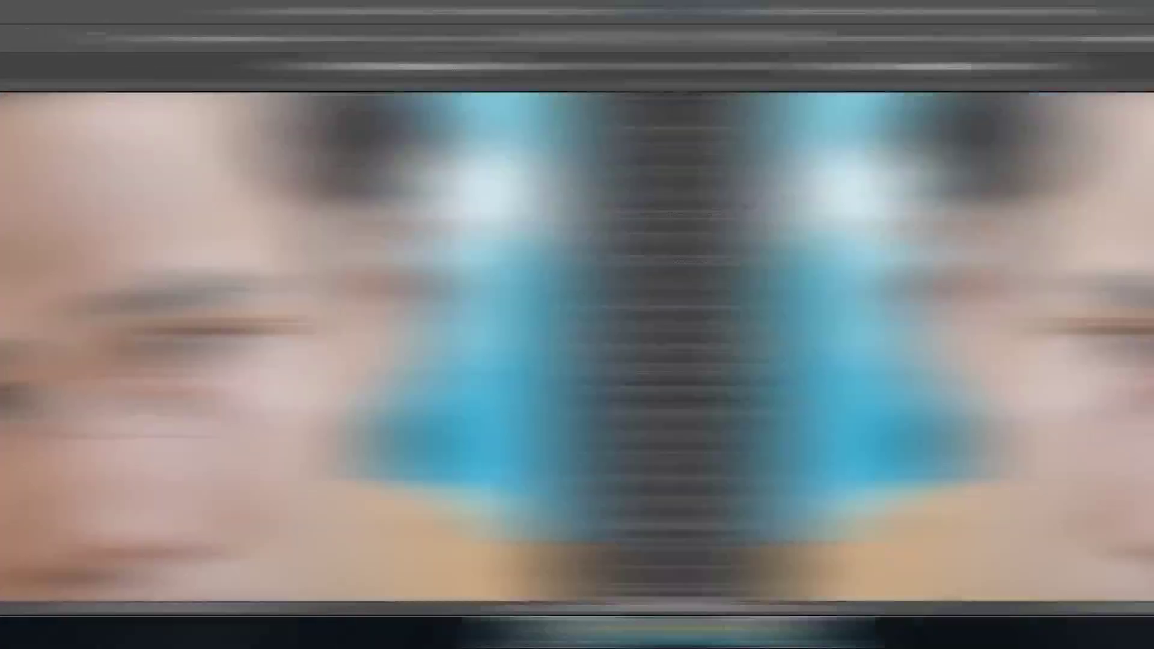
pyautogui.press('Return')
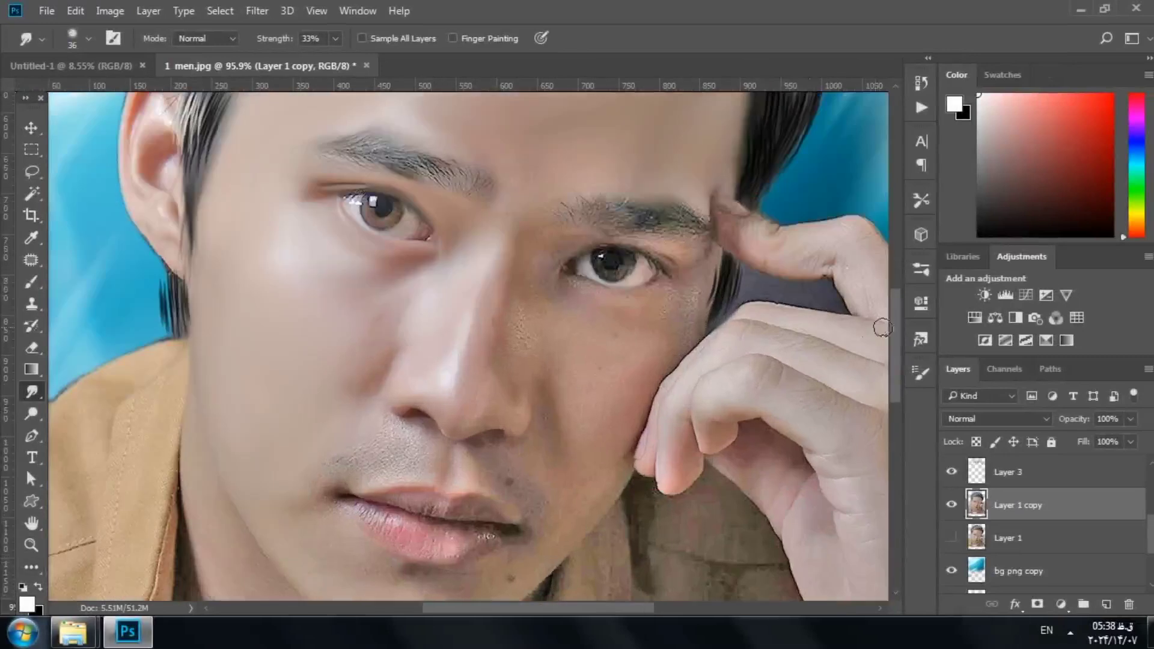
# - Smooth the chin with the Smudge brush at 120 px and the skin above the upper lip at 80 px
pyautogui.scroll(-1, 630, 287)
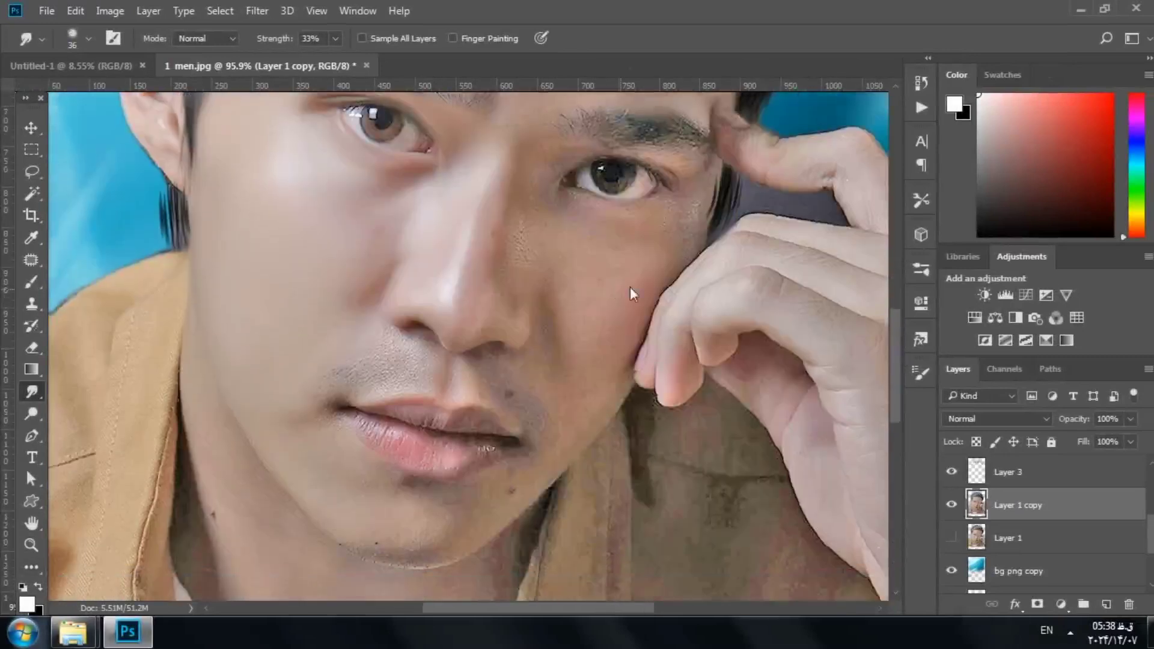
pyautogui.rightClick(630, 287)
pyautogui.write('120')
pyautogui.press('Return')
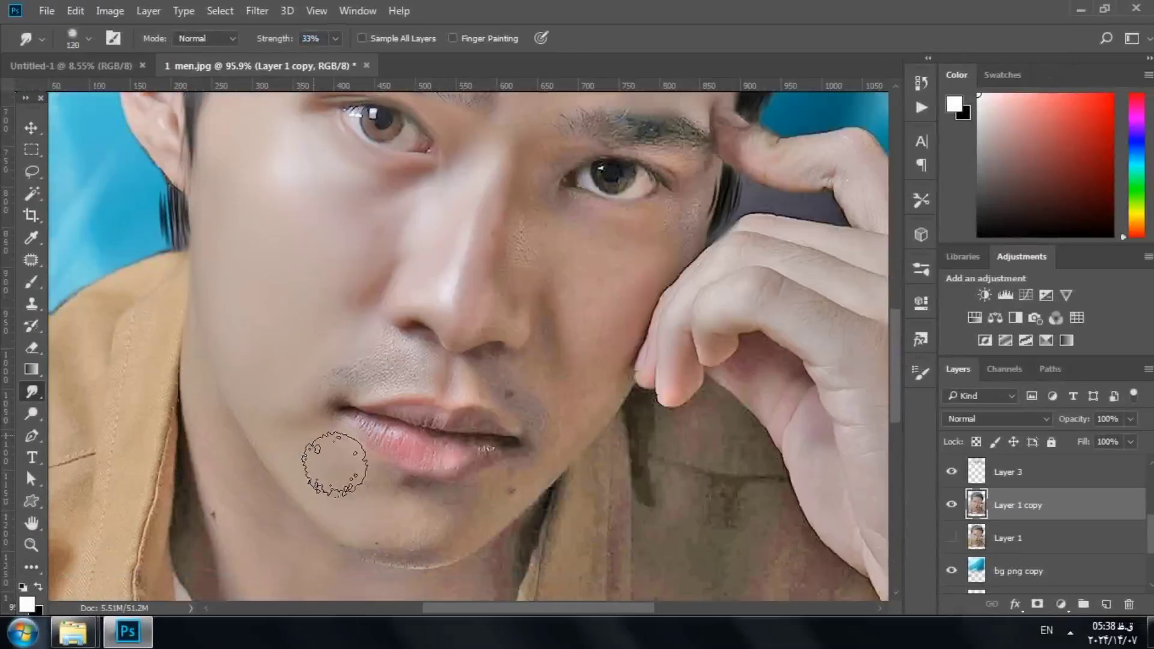
pyautogui.rightClick(532, 324)
pyautogui.write('72')
pyautogui.press('Return')
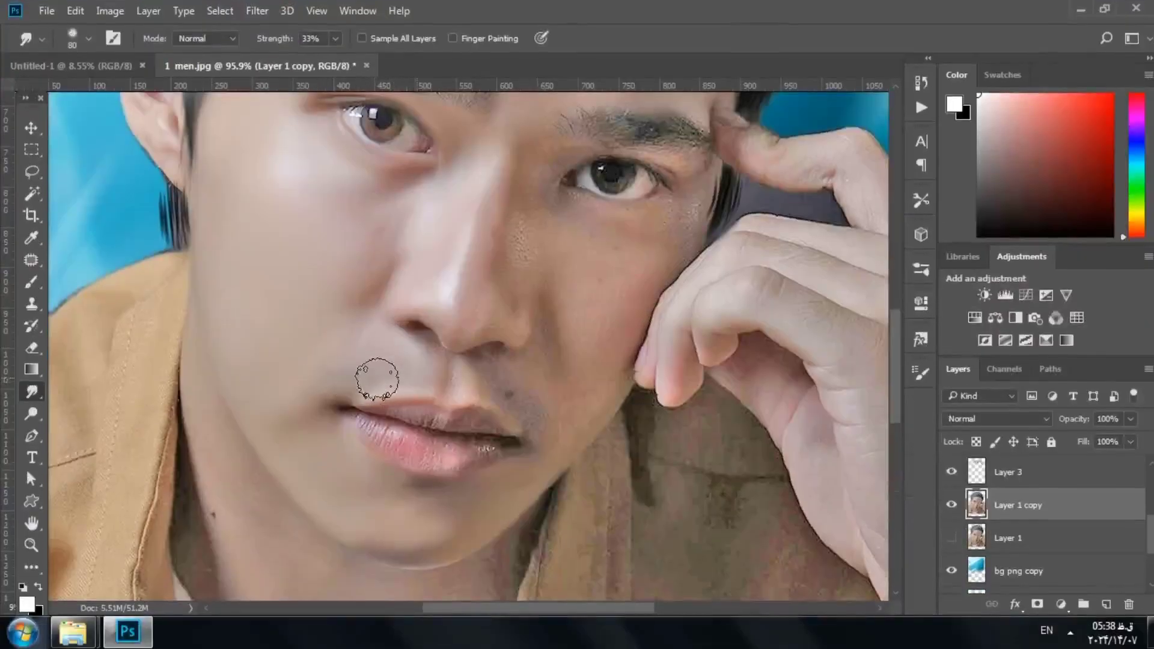
# - Smudge the skin around the hand-side mouth corner at 67 px and the adjoining lower cheek at 82 px
pyautogui.rightClick(559, 347)
pyautogui.moveTo(694, 111); pyautogui.dragTo(689, 111)
pyautogui.click(498, 369)
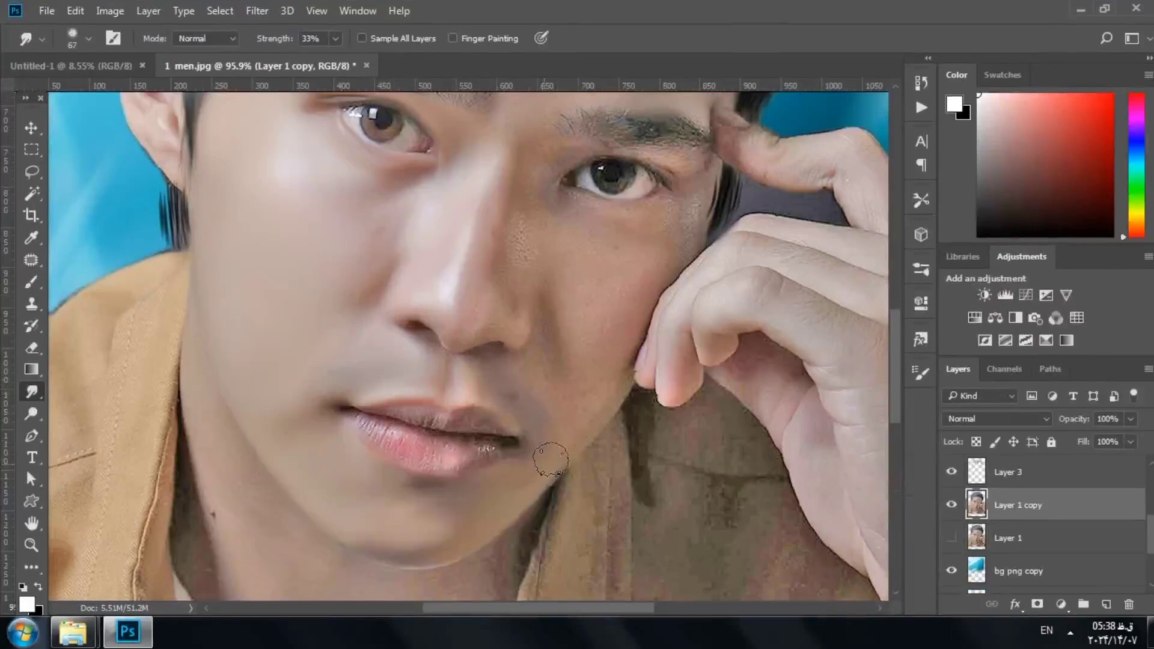
pyautogui.rightClick(531, 377)
pyautogui.moveTo(690, 111); pyautogui.dragTo(695, 110)
pyautogui.click(603, 379)
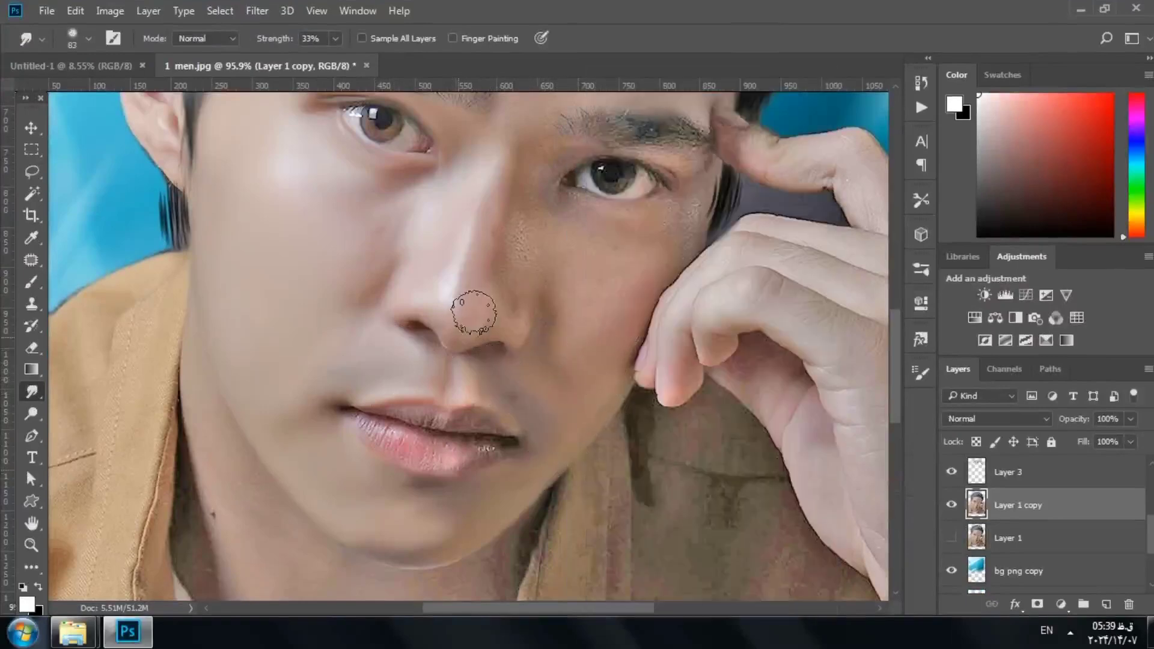
# - Blend the nose tip, then smooth the nose's shaded side and the hand-side cheek with the Smudge brush at 111 px
pyautogui.moveTo(473, 313); pyautogui.dragTo(465, 341)
pyautogui.rightClick(516, 217)
pyautogui.moveTo(678, 110); pyautogui.dragTo(685, 110)
pyautogui.click(565, 302)
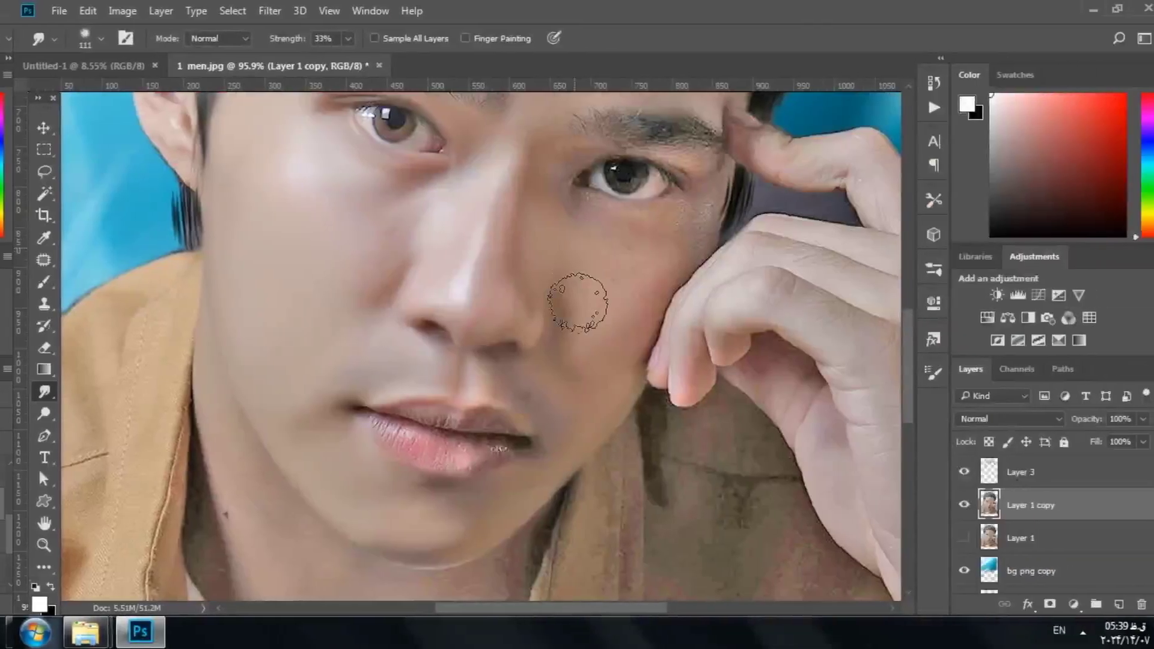
pyautogui.moveTo(578, 303)
pyautogui.mouseDown()
pyautogui.moveTo(607, 313)
pyautogui.moveTo(641, 283)
pyautogui.mouseUp()
pyautogui.scroll(-3, 566, 416)
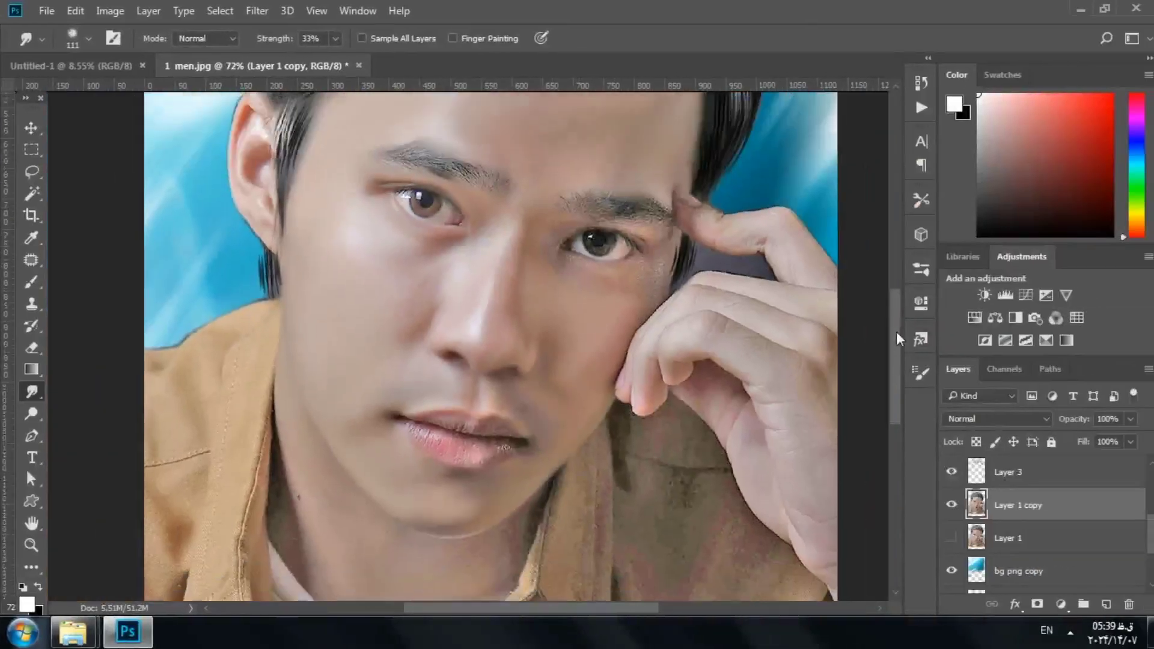
# - Smooth the skin below the hand-side eye and beside its outer corner with the Smudge brush at 70 px
pyautogui.moveTo(897, 333); pyautogui.dragTo(896, 318)
pyautogui.scroll(2, 633, 372)
pyautogui.rightClick(632, 370)
pyautogui.moveTo(776, 110); pyautogui.dragTo(767, 110)
pyautogui.click(550, 430)
pyautogui.scroll(2, 636, 333)
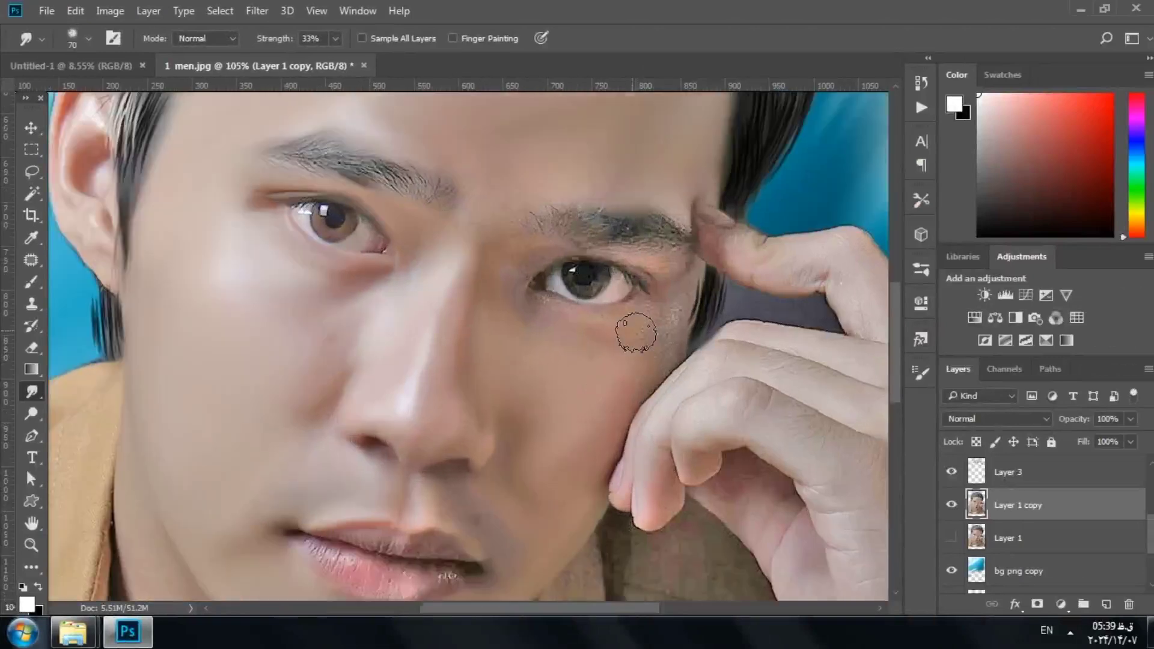
pyautogui.moveTo(669, 366)
pyautogui.mouseDown()
pyautogui.moveTo(658, 363)
pyautogui.moveTo(682, 294)
pyautogui.mouseUp()
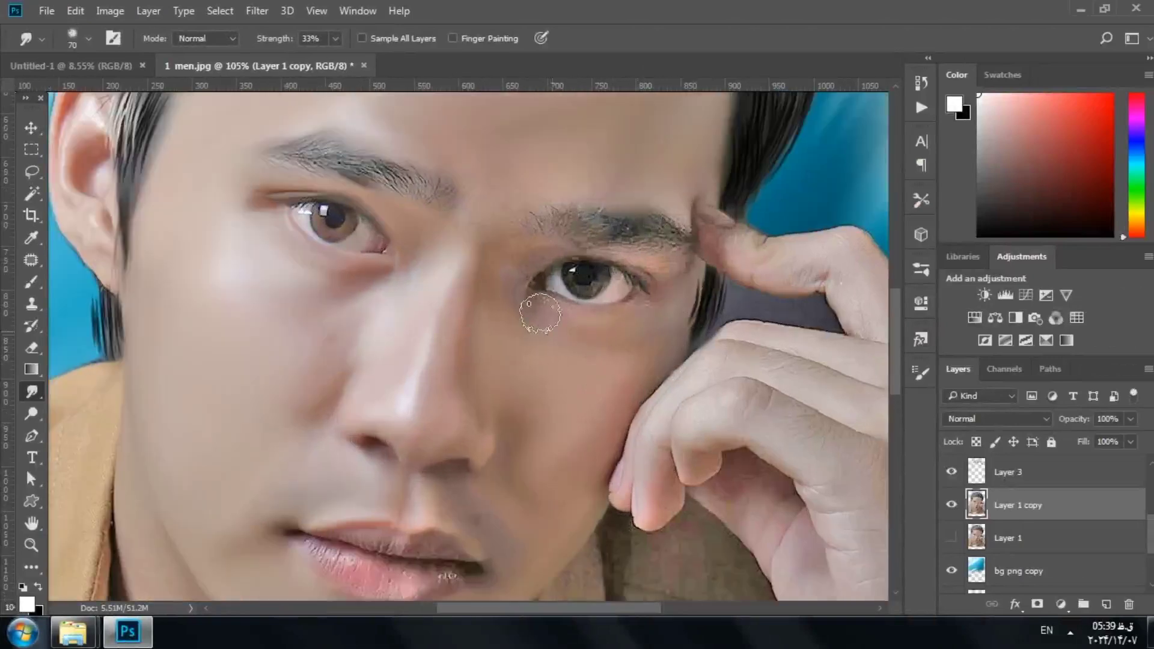
# - Smudge the upper lid and outer corner of the hand-side eye with a brush size of 51 px, then 34 px
pyautogui.scroll(2, 661, 225)
pyautogui.rightClick(662, 225)
pyautogui.moveTo(767, 110); pyautogui.dragTo(761, 110)
pyautogui.click(447, 280)
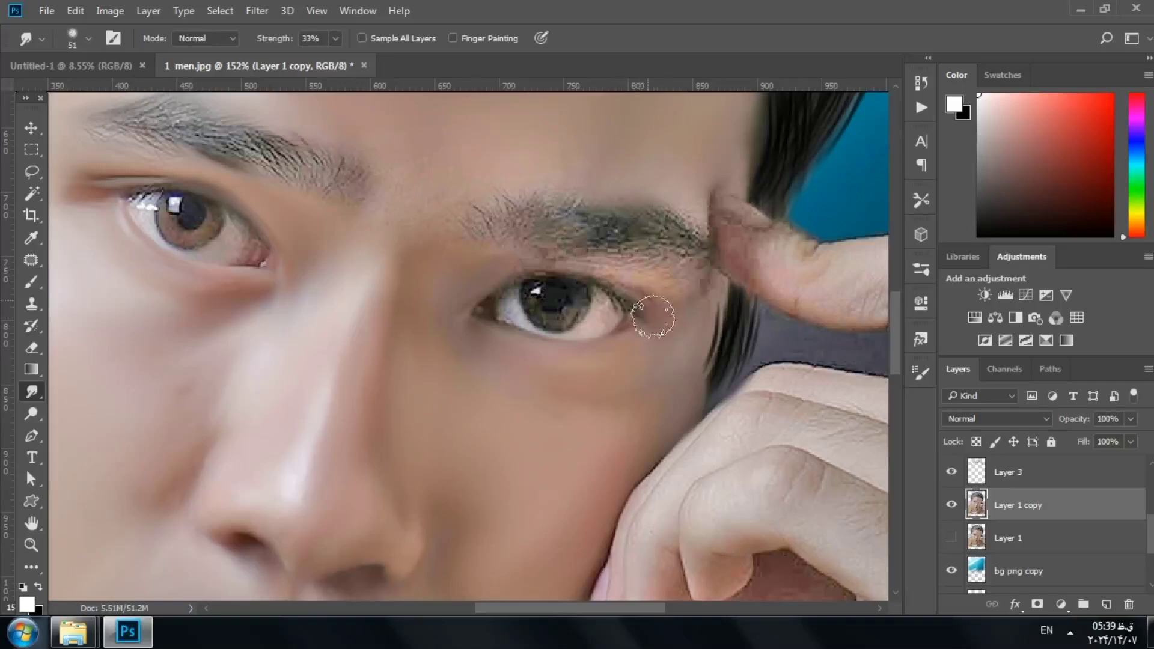
pyautogui.rightClick(673, 302)
pyautogui.click(603, 273)
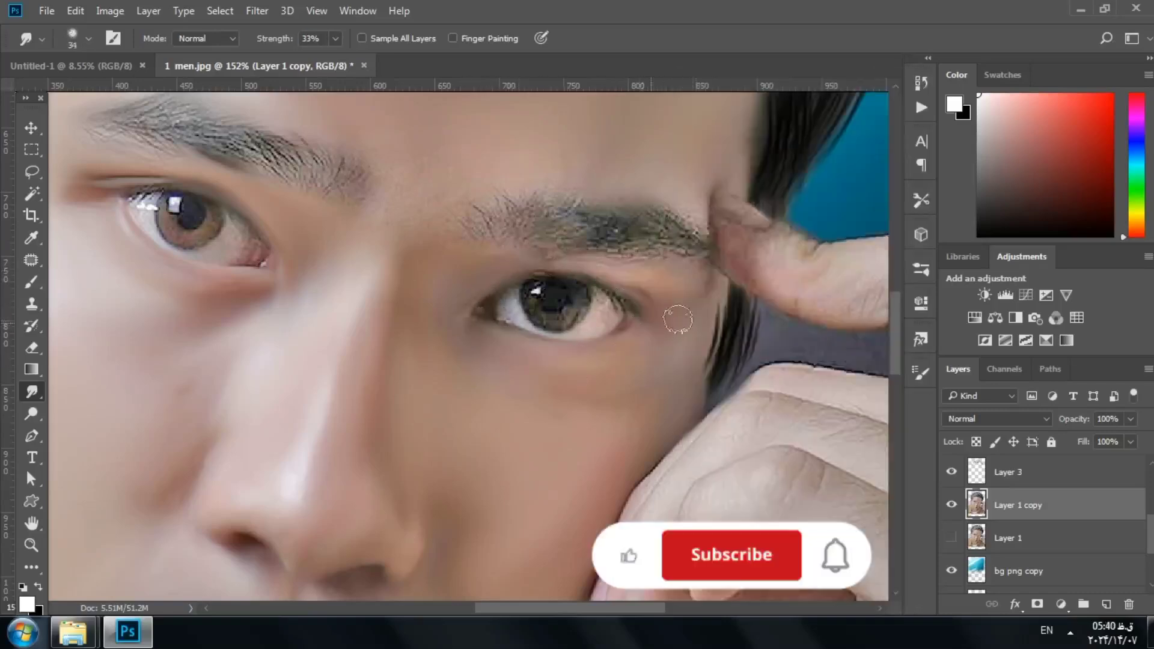
# - Set the Smudge brush size to 155 px and blend the forehead skin again
pyautogui.scroll(3, 504, 380)
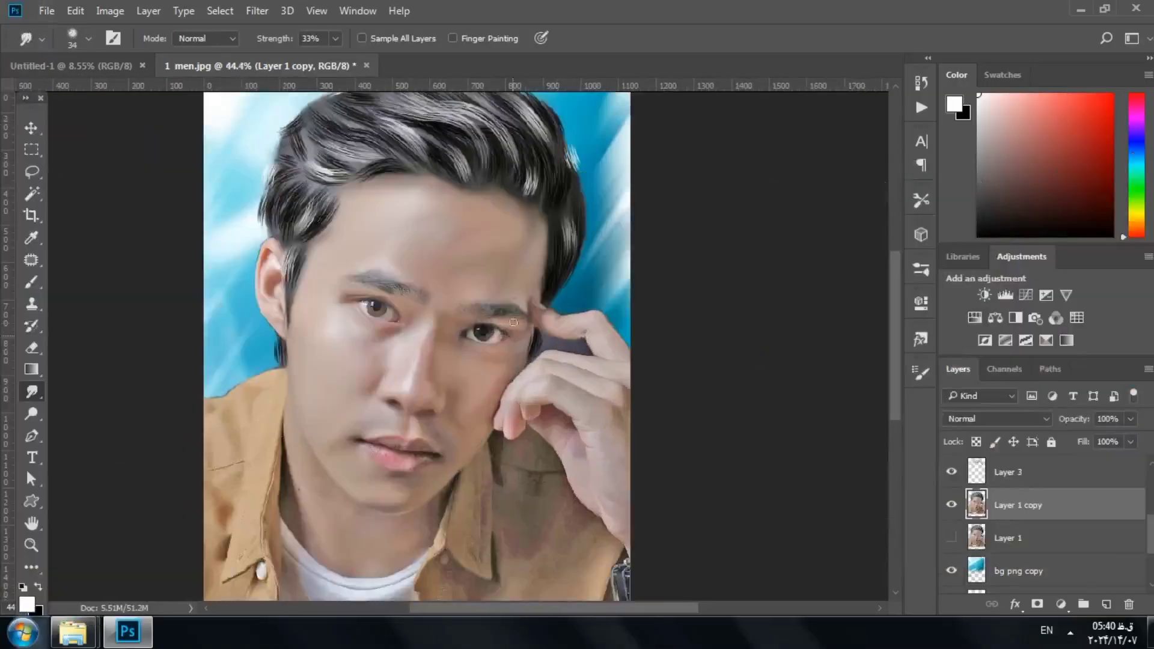
pyautogui.rightClick(520, 265)
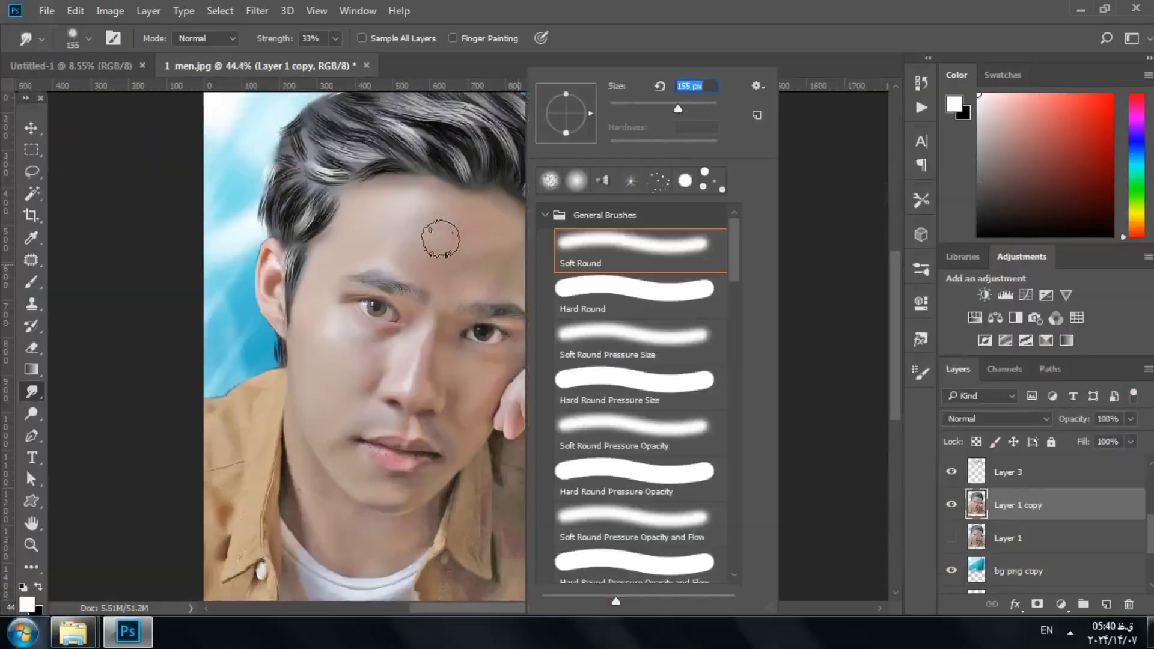
pyautogui.click(454, 239)
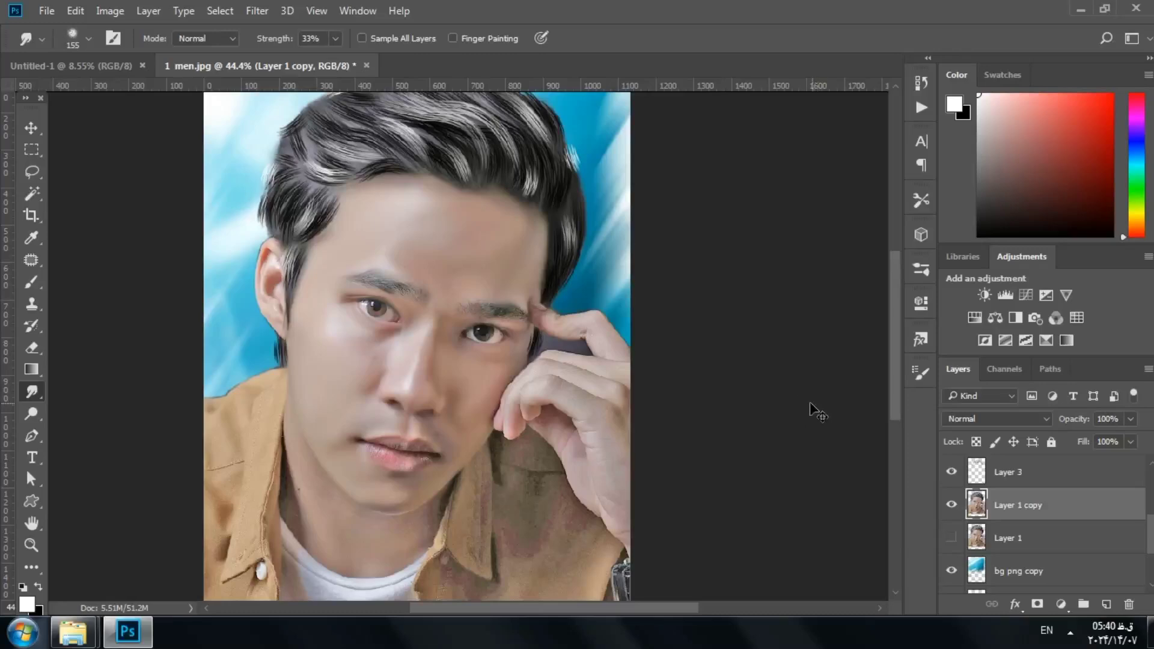
# - Brighten Layer 1 copy with Levels by setting the white input level to 242
pyautogui.hotkey('ctrl', 'l')
pyautogui.moveTo(967, 372); pyautogui.dragTo(958, 372)
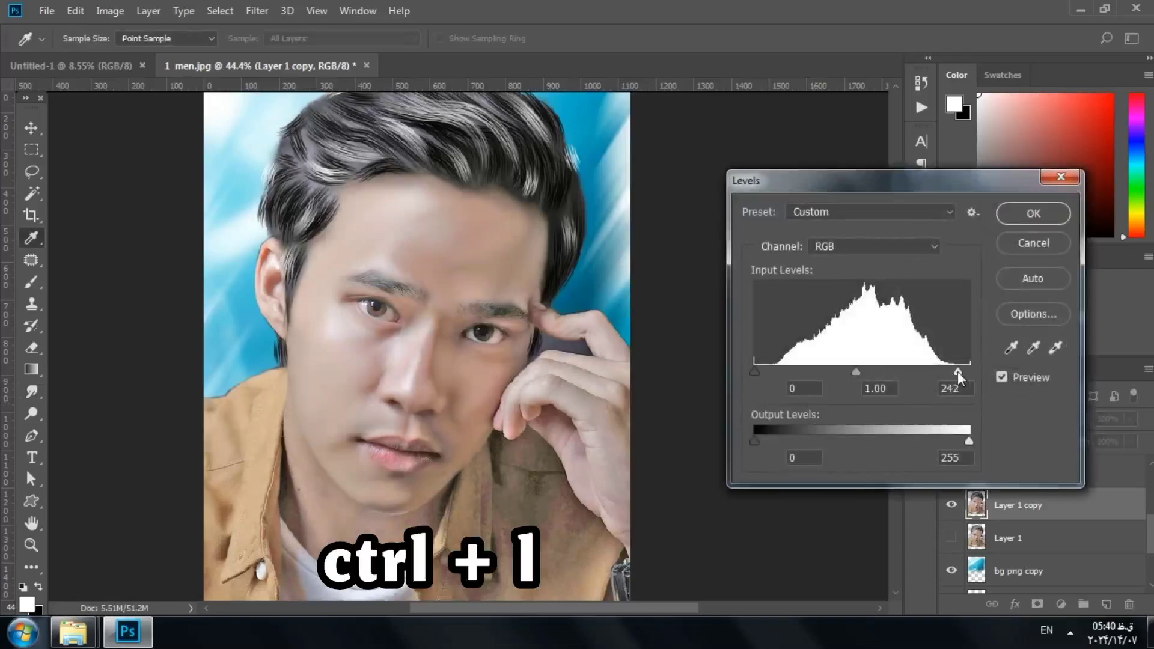
pyautogui.click(1017, 214)
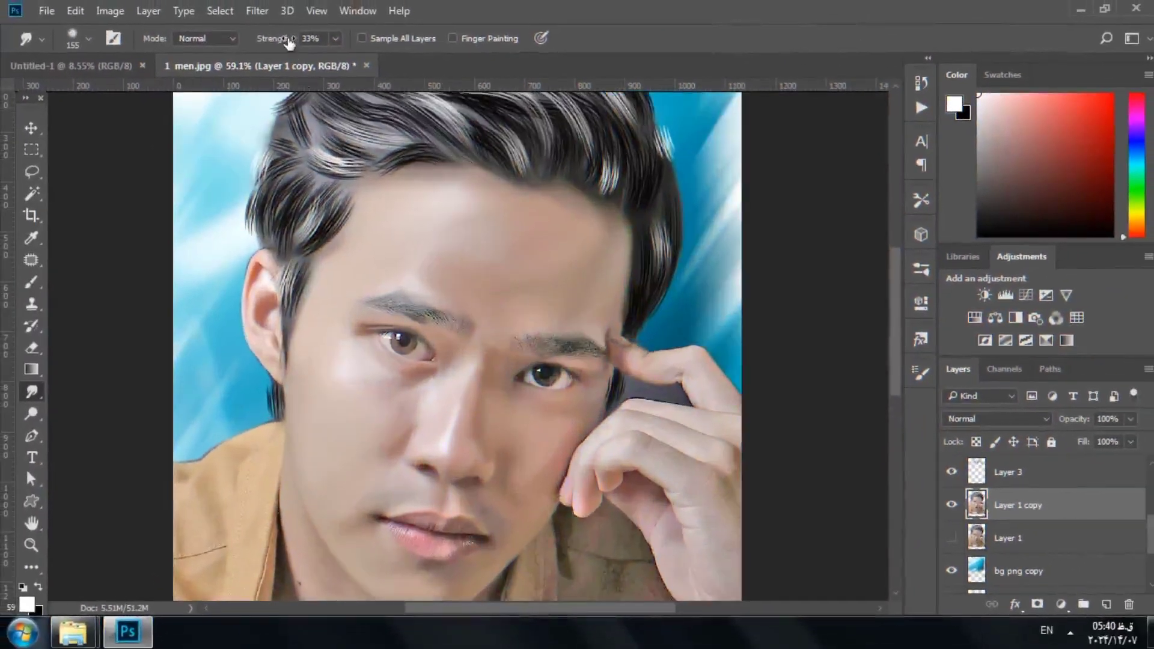
# - Set the Smudge strength to 27% and size to 196 px, and blend the forehead and cheek skin
pyautogui.moveTo(289, 42); pyautogui.dragTo(286, 42)
pyautogui.rightClick(543, 265)
pyautogui.click(712, 108)
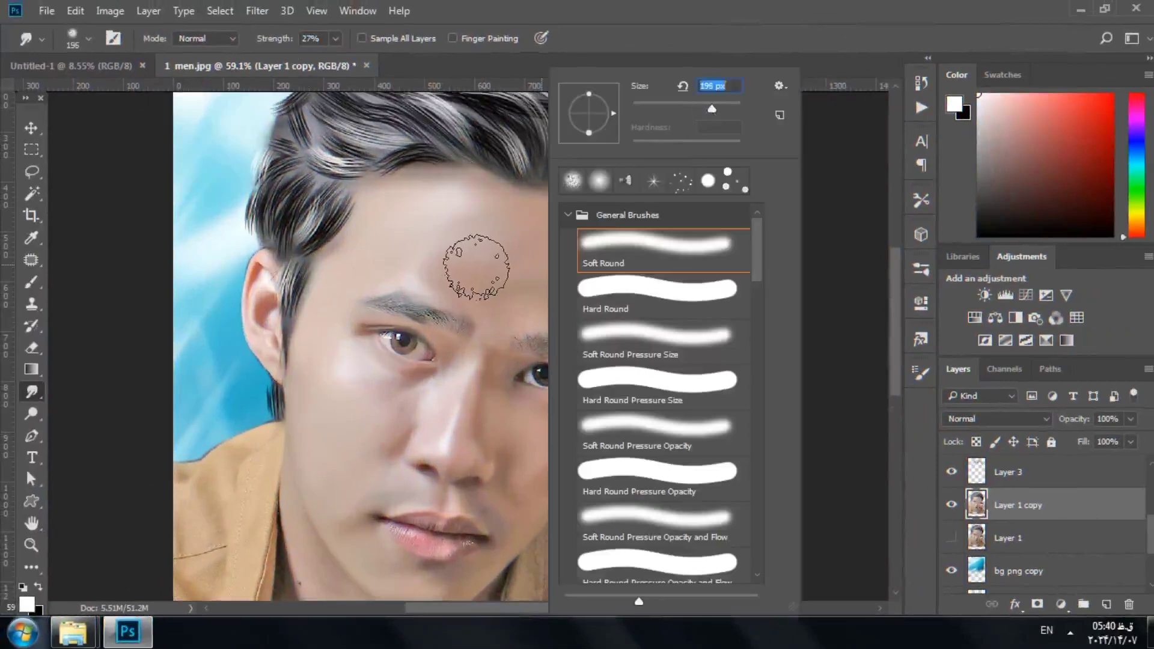
pyautogui.click(476, 266)
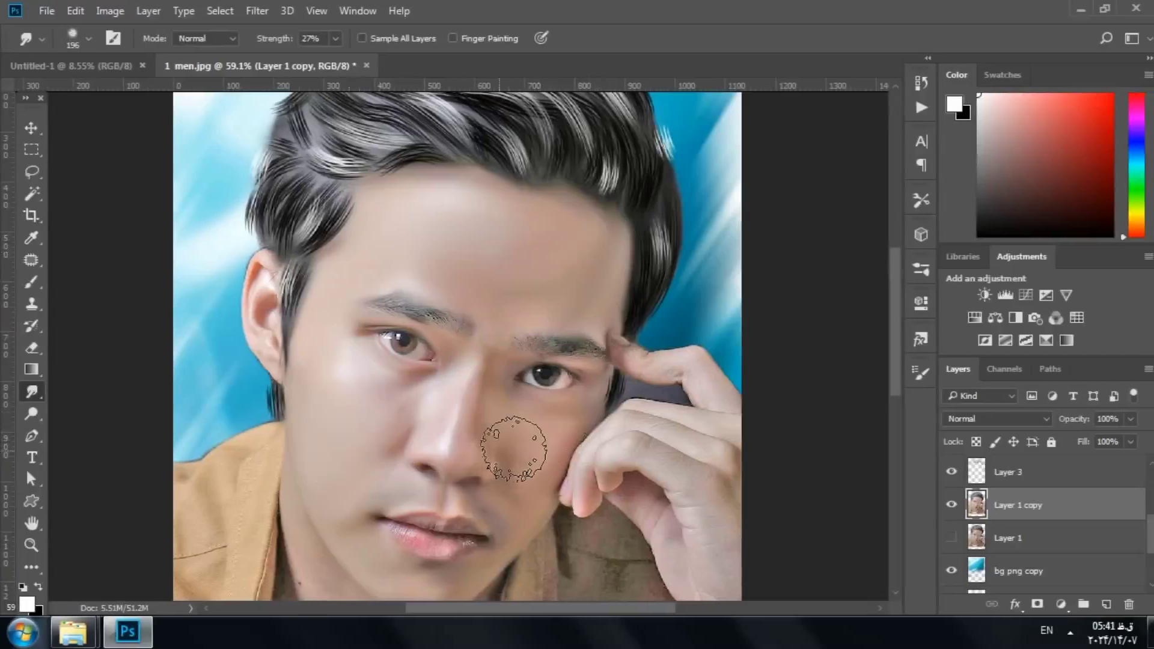
pyautogui.scroll(-1, 598, 354)
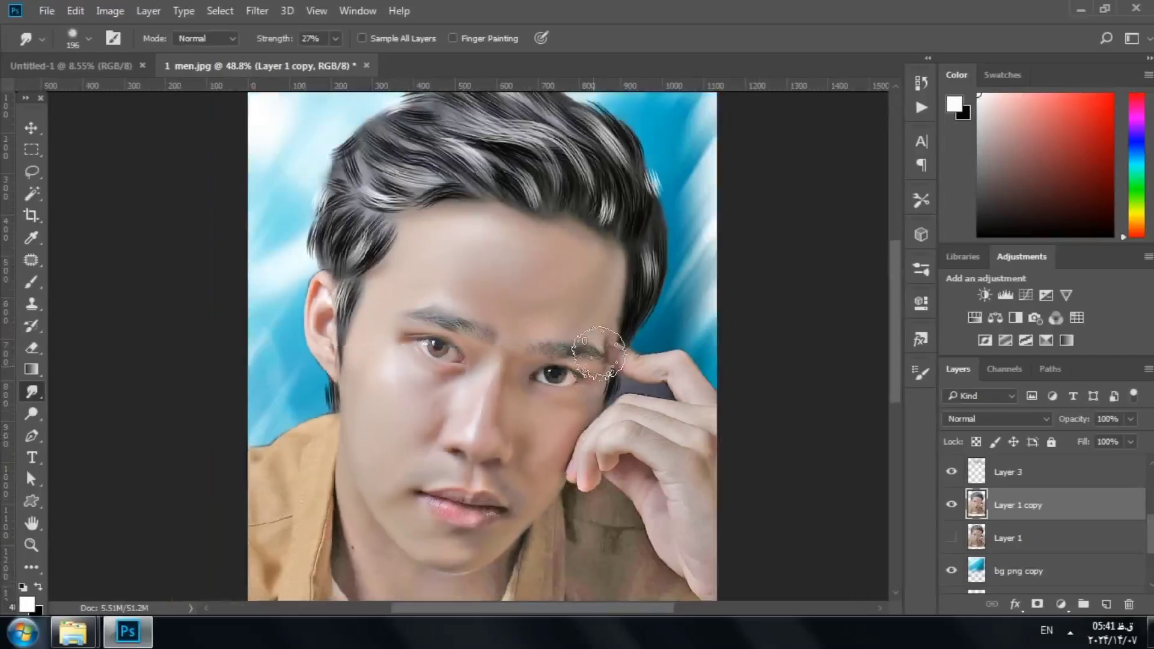
pyautogui.scroll(-1, 598, 355)
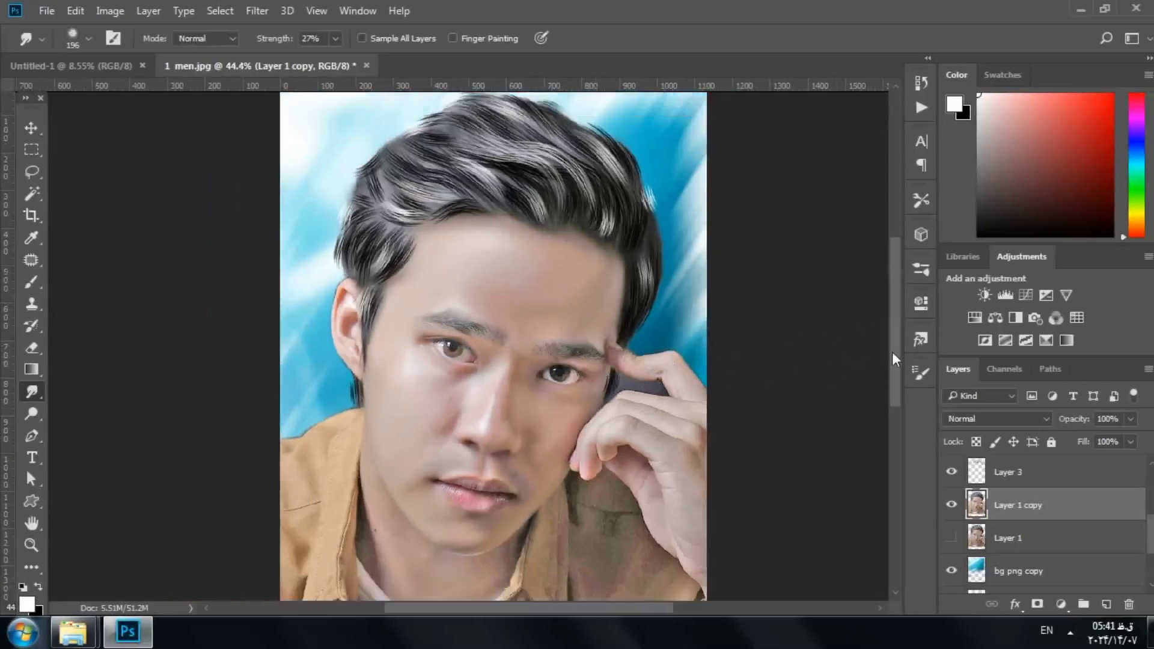
# - Smooth the skin around the mouth and nose with the Smudge brush at 99 px
pyautogui.moveTo(892, 358); pyautogui.dragTo(892, 384)
pyautogui.scroll(2, 636, 295)
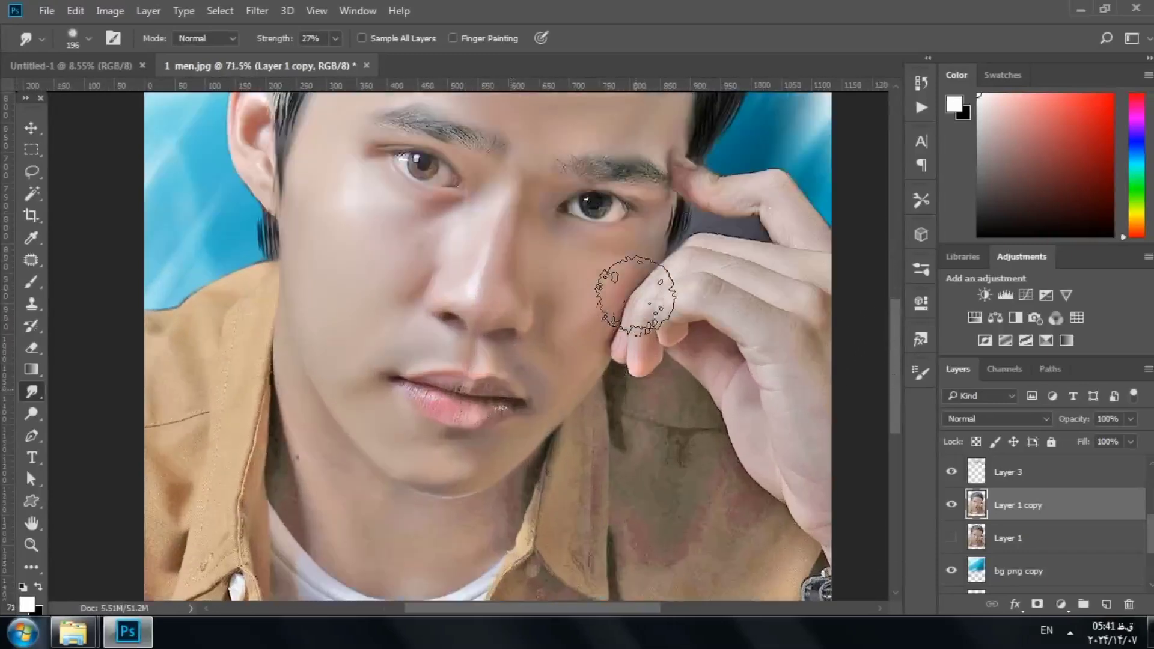
pyautogui.rightClick(759, 110)
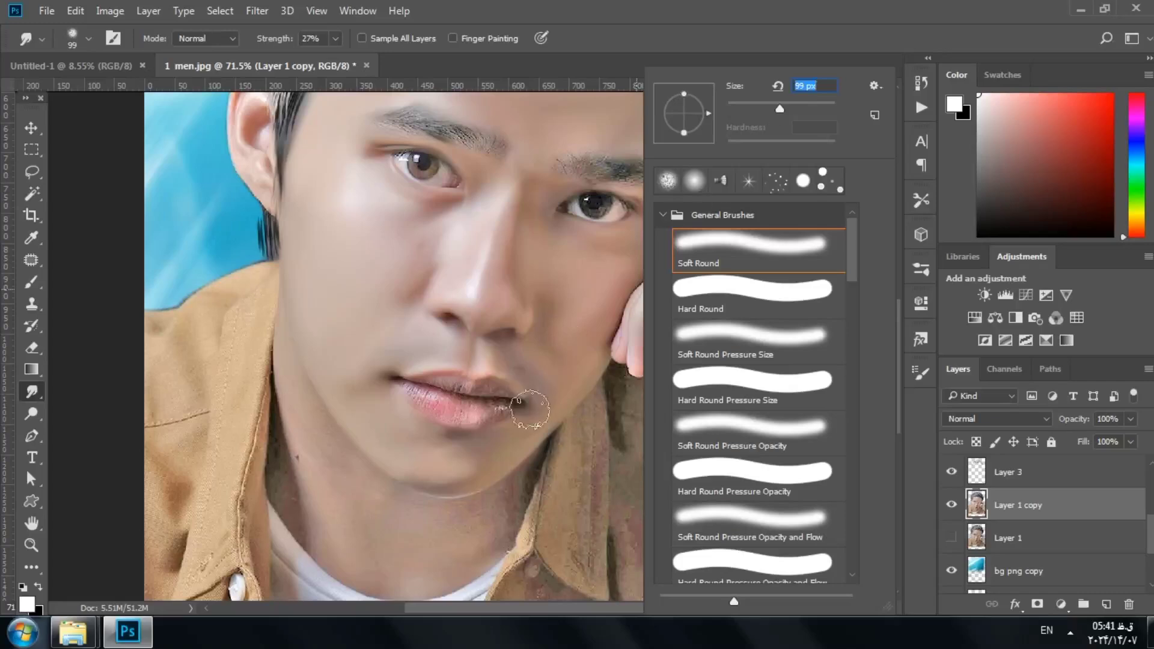
pyautogui.press('Return')
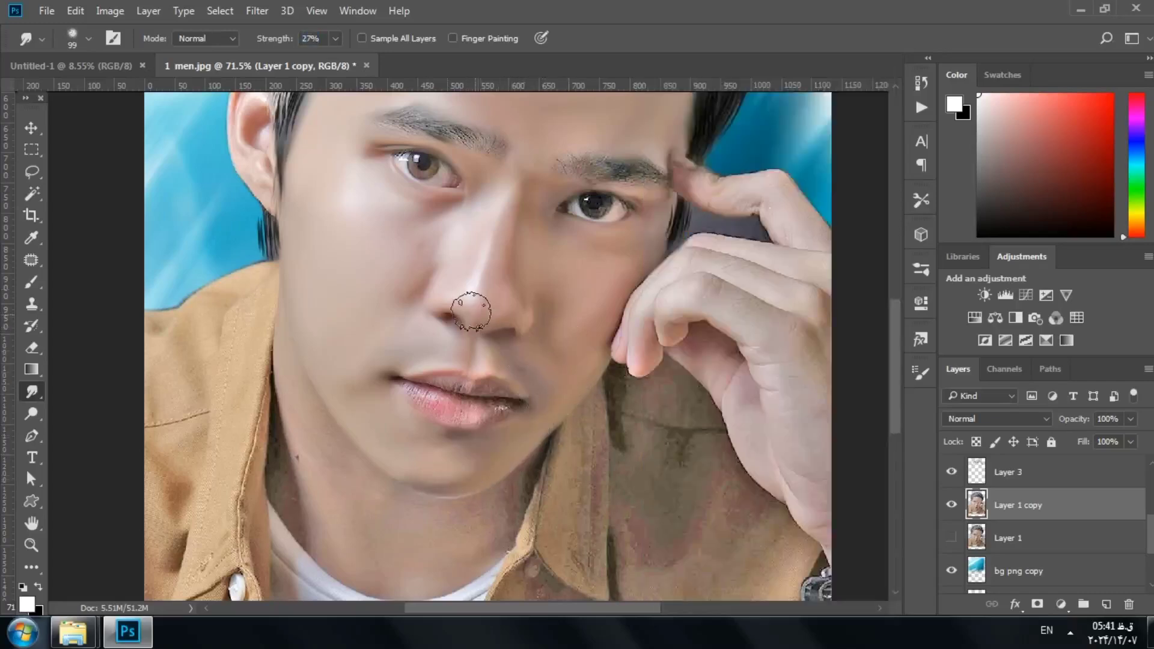
pyautogui.scroll(-4, 565, 293)
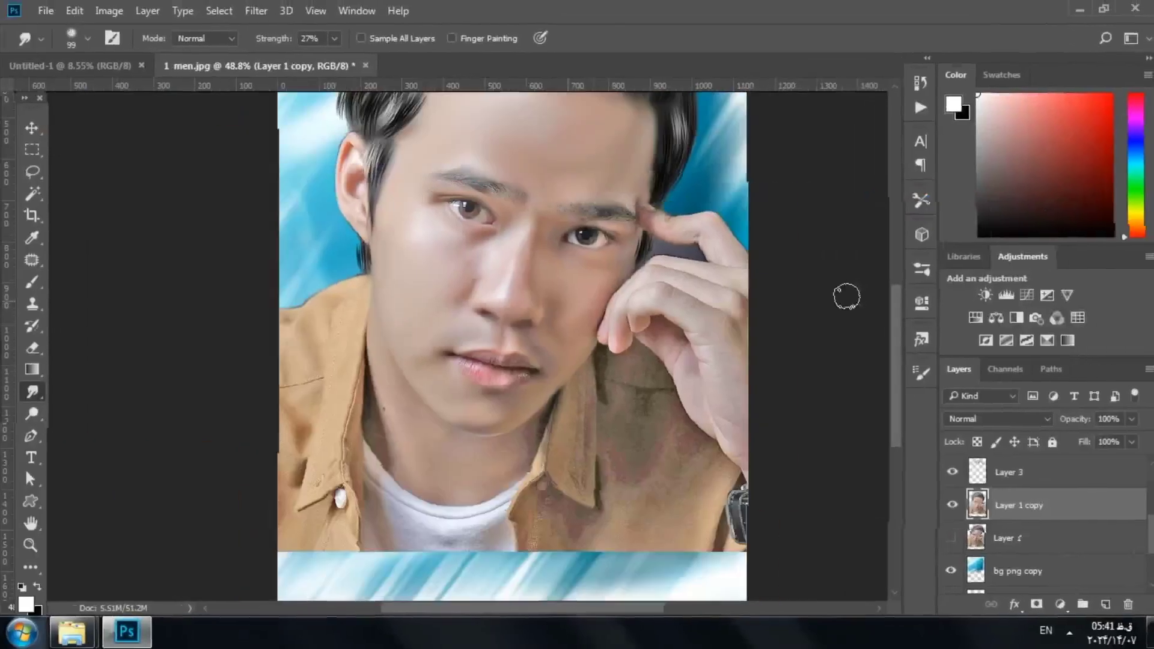
# - Smudge the neck skin below the jaw with a brush size of 75 px, then 89 px, blending away the small mole
pyautogui.moveTo(894, 325); pyautogui.dragTo(895, 339)
pyautogui.scroll(3, 505, 386)
pyautogui.rightClick(469, 381)
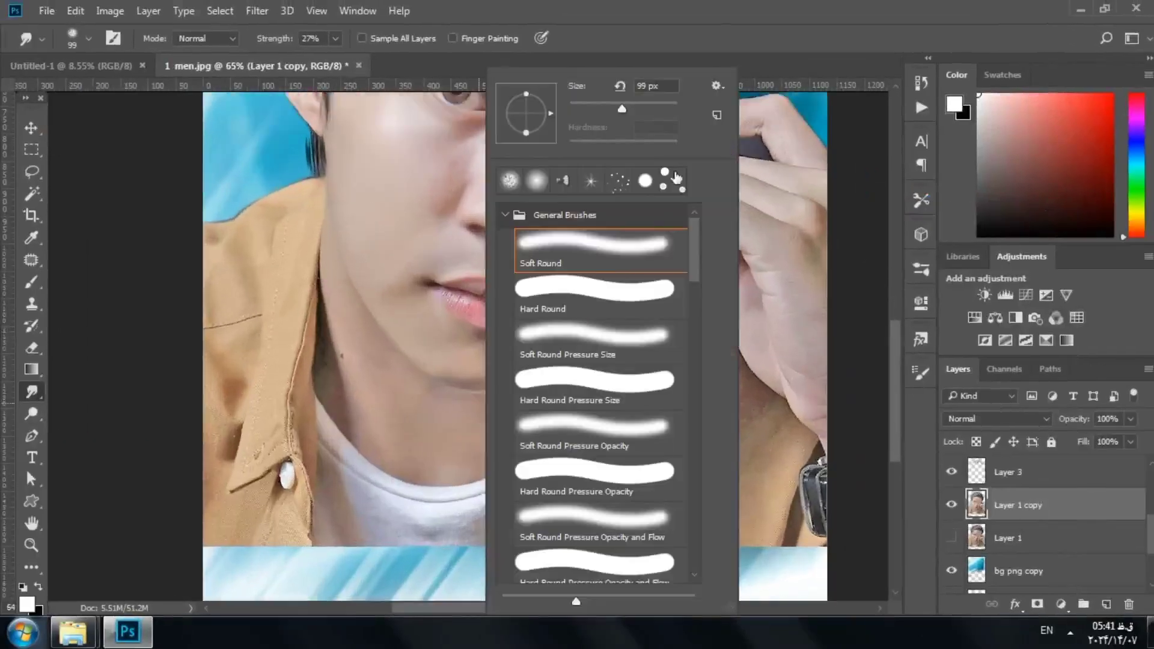
pyautogui.write('143')
pyautogui.press('Return')
pyautogui.scroll(2, 345, 314)
pyautogui.rightClick(381, 305)
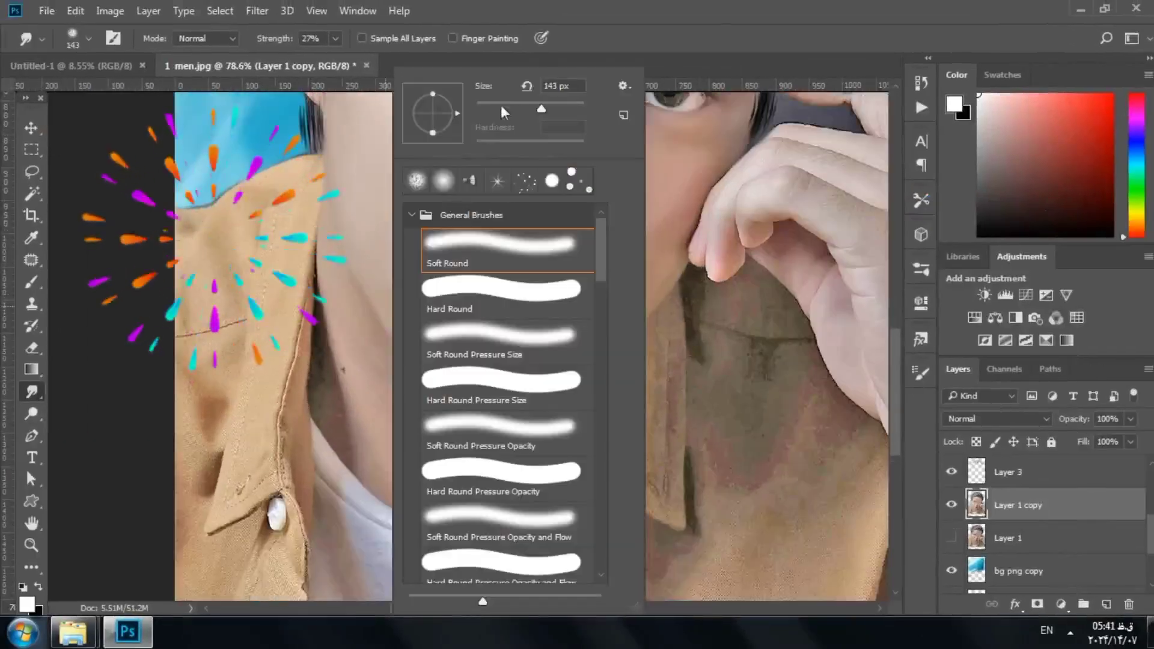
pyautogui.write('75')
pyautogui.press('Return')
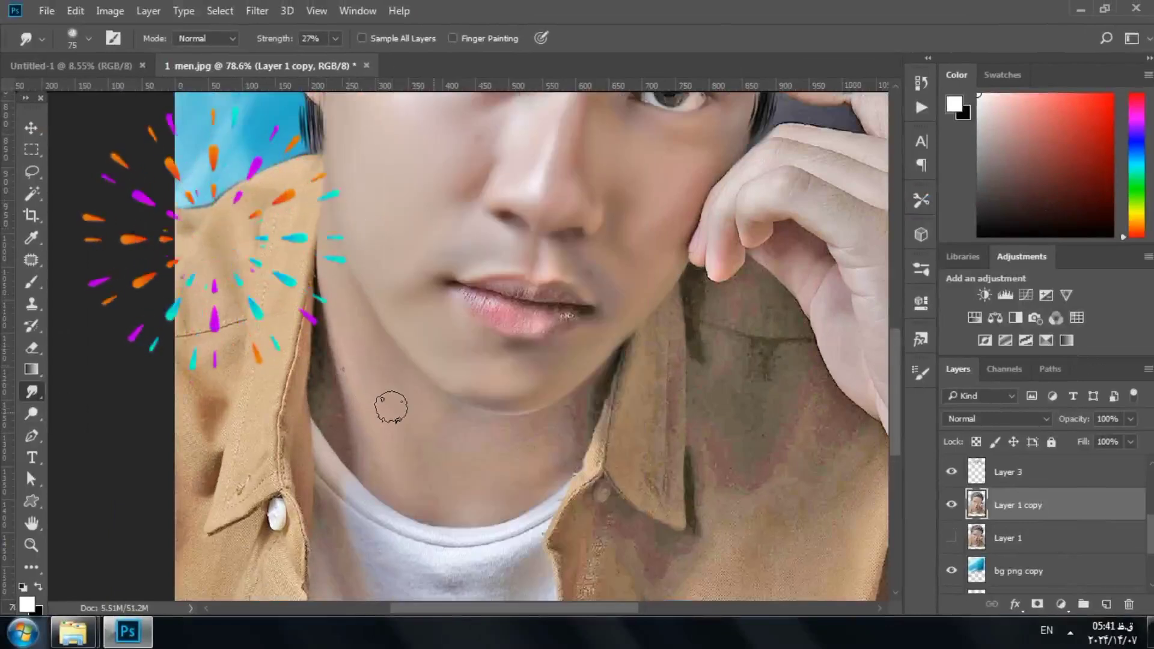
pyautogui.rightClick(412, 452)
pyautogui.press('Return')
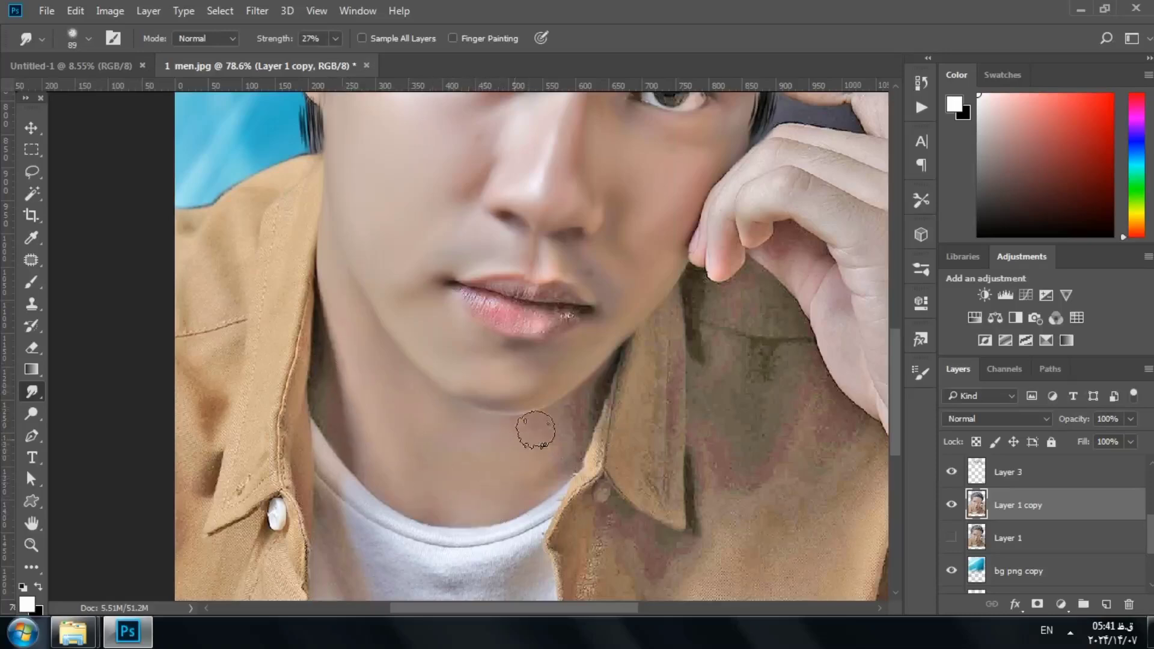
# - Blend the shaded neck edges along the jaw and shirt collar with the Smudge brush at 62 px
pyautogui.scroll(2, 646, 385)
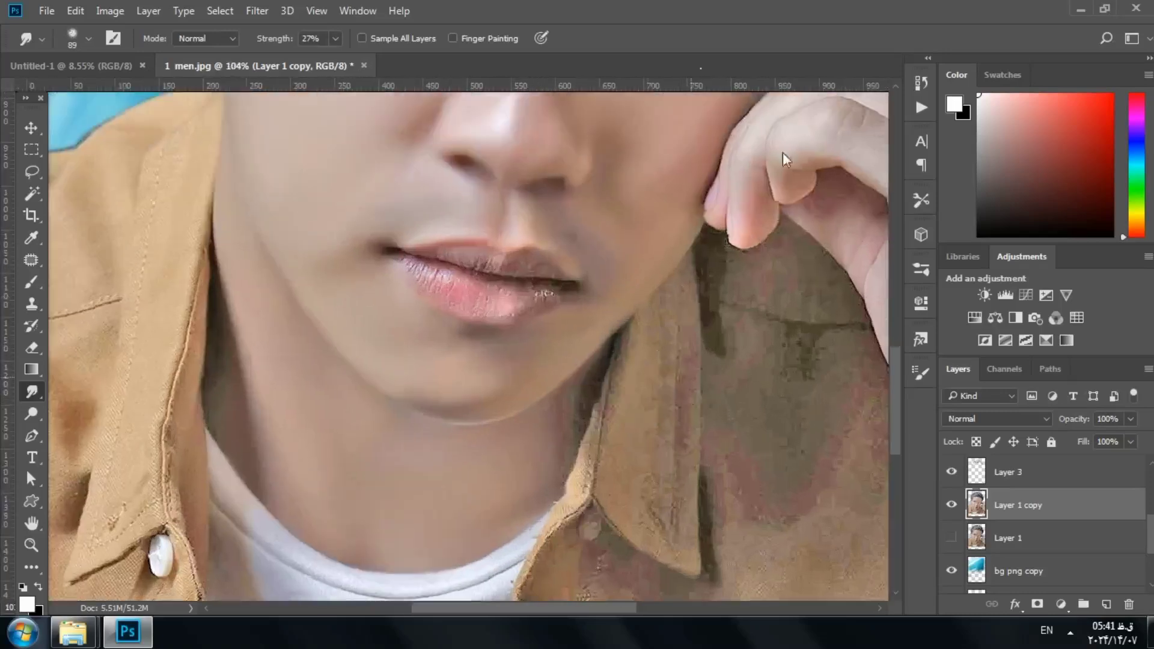
pyautogui.rightClick(782, 153)
pyautogui.moveTo(806, 102); pyautogui.dragTo(815, 102)
pyautogui.press('Return')
pyautogui.scroll(1, 619, 397)
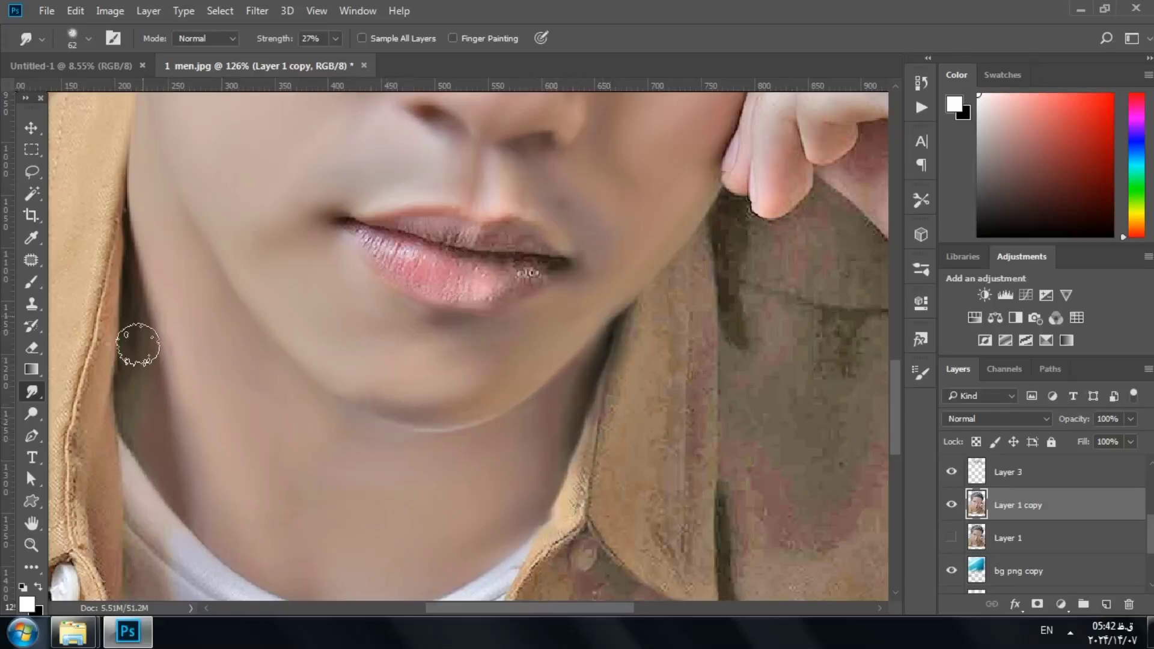
pyautogui.scroll(-1, 394, 433)
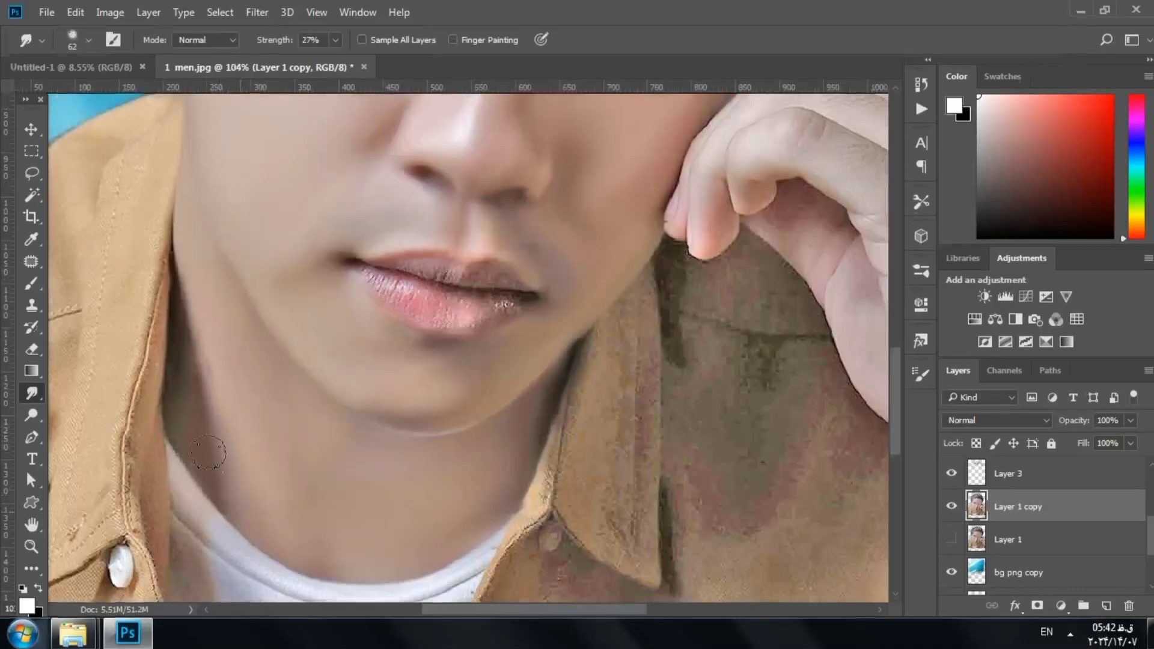
pyautogui.scroll(-4, 491, 472)
pyautogui.scroll(-2, 490, 472)
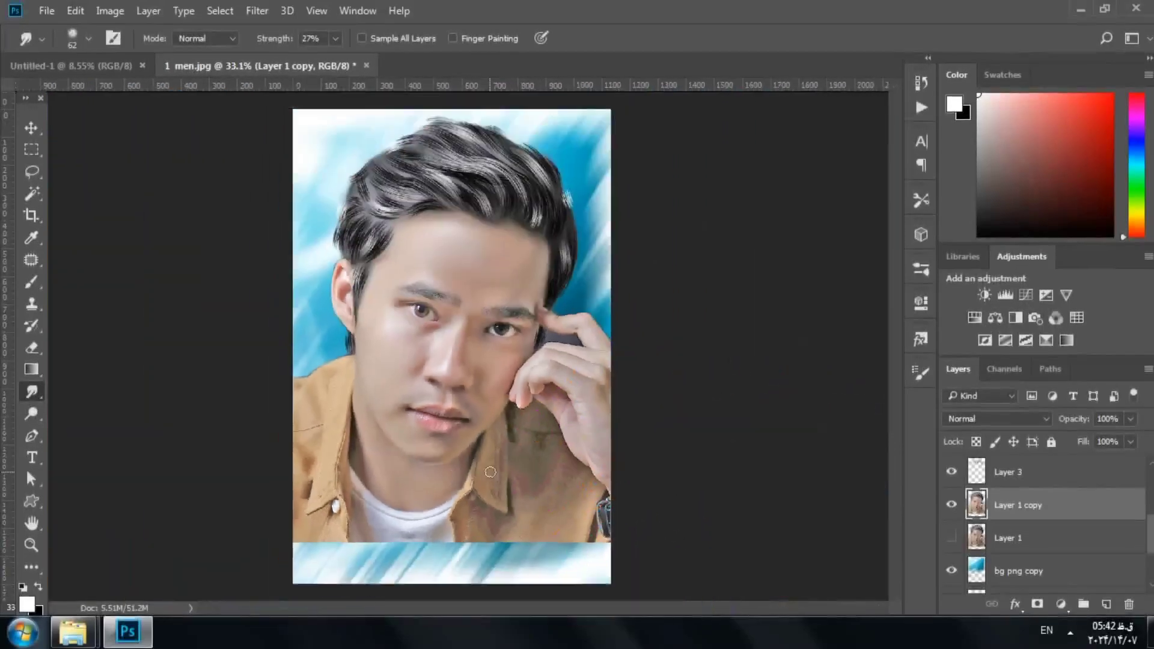
# - Set the Smudge brush size to 108 px and blend the chin and the skin around the mouth
pyautogui.scroll(1, 513, 274)
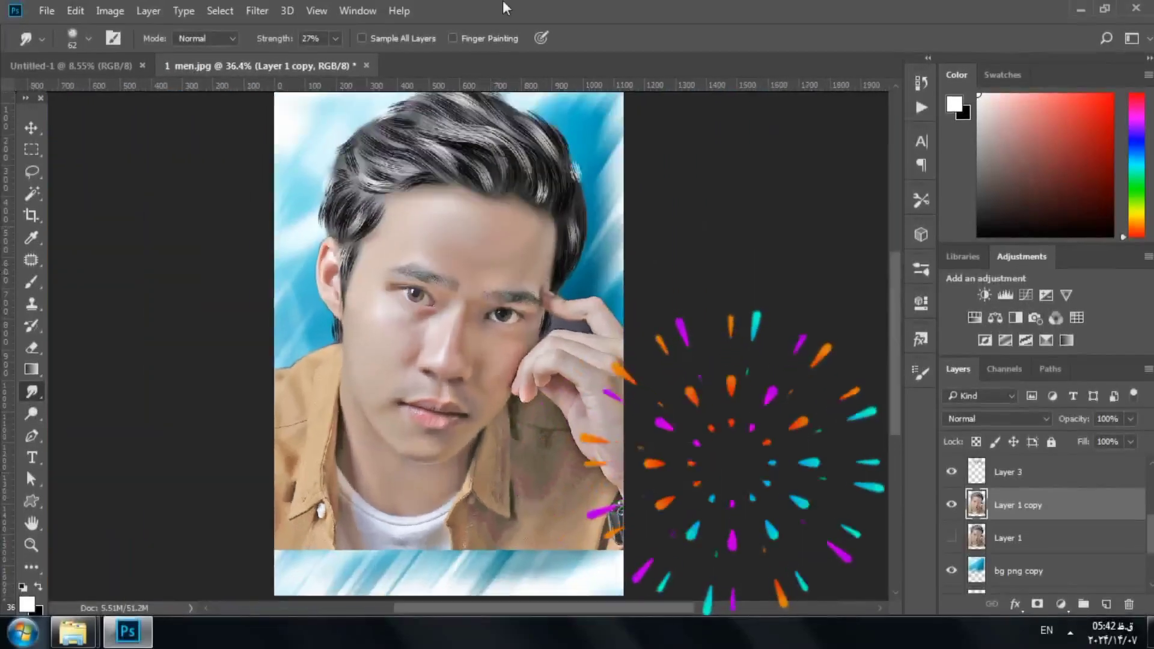
pyautogui.moveTo(513, 1)
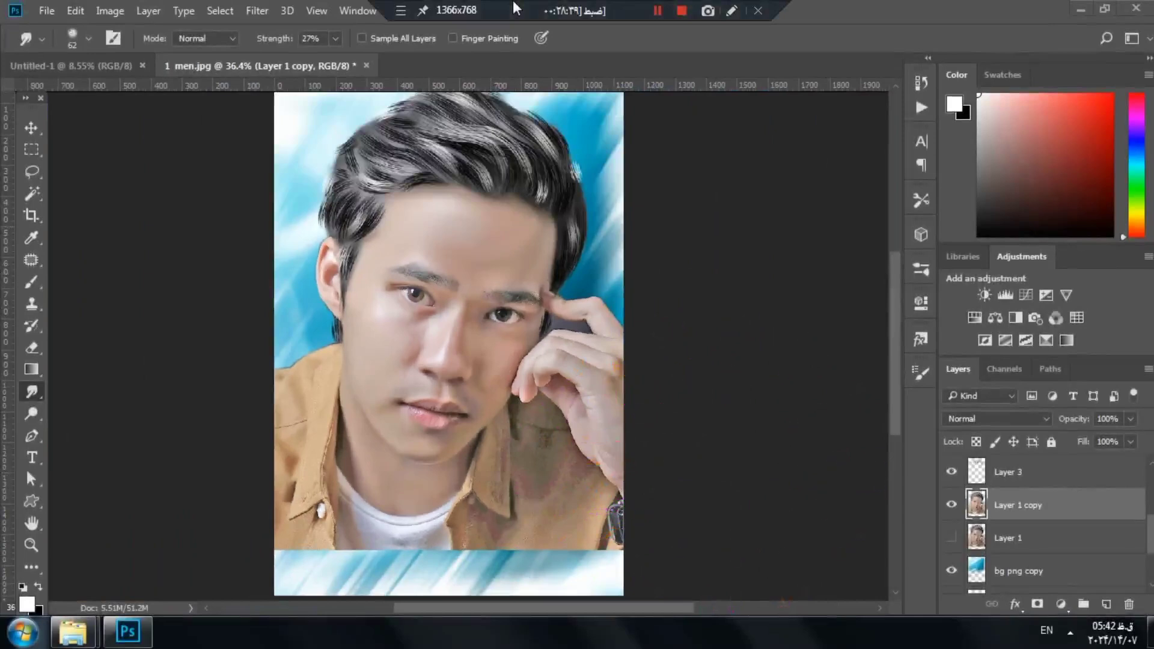
pyautogui.scroll(3, 449, 395)
pyautogui.scroll(3, 449, 395)
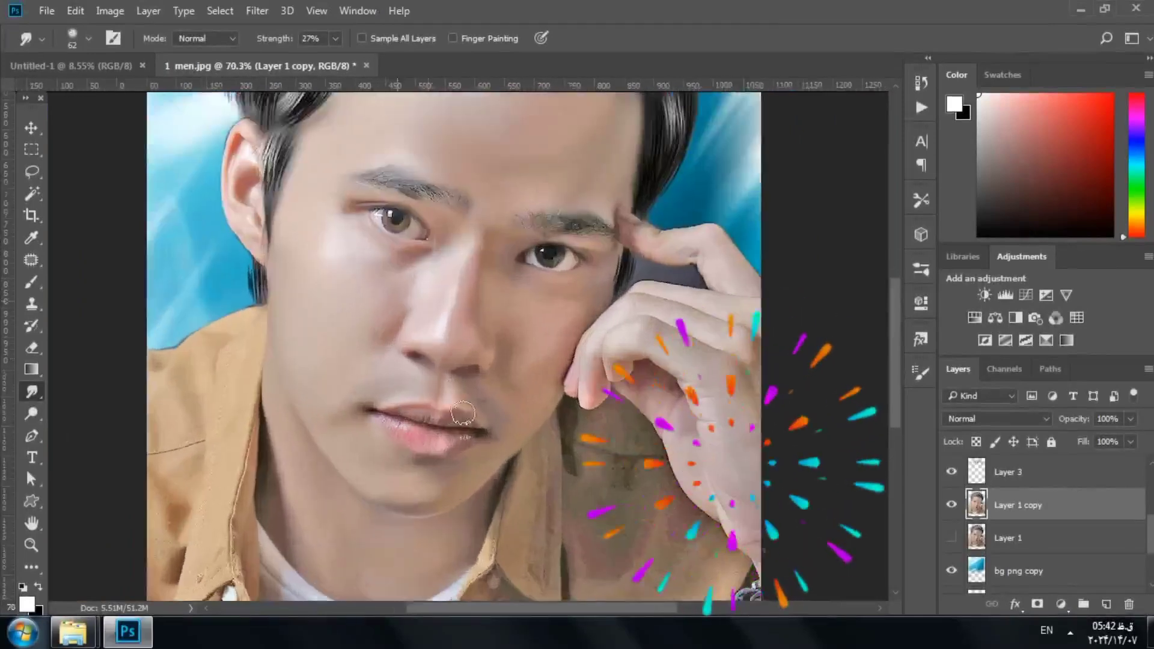
pyautogui.rightClick(631, 335)
pyautogui.moveTo(748, 109); pyautogui.dragTo(774, 109)
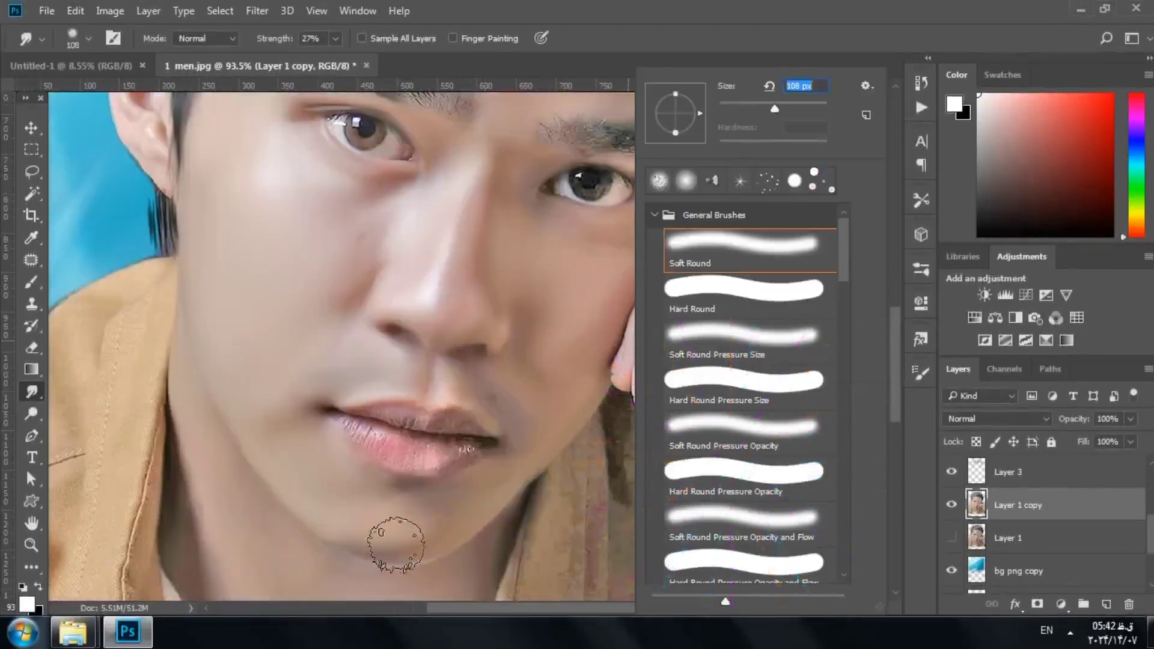
pyautogui.click(363, 547)
pyautogui.scroll(-3, 494, 498)
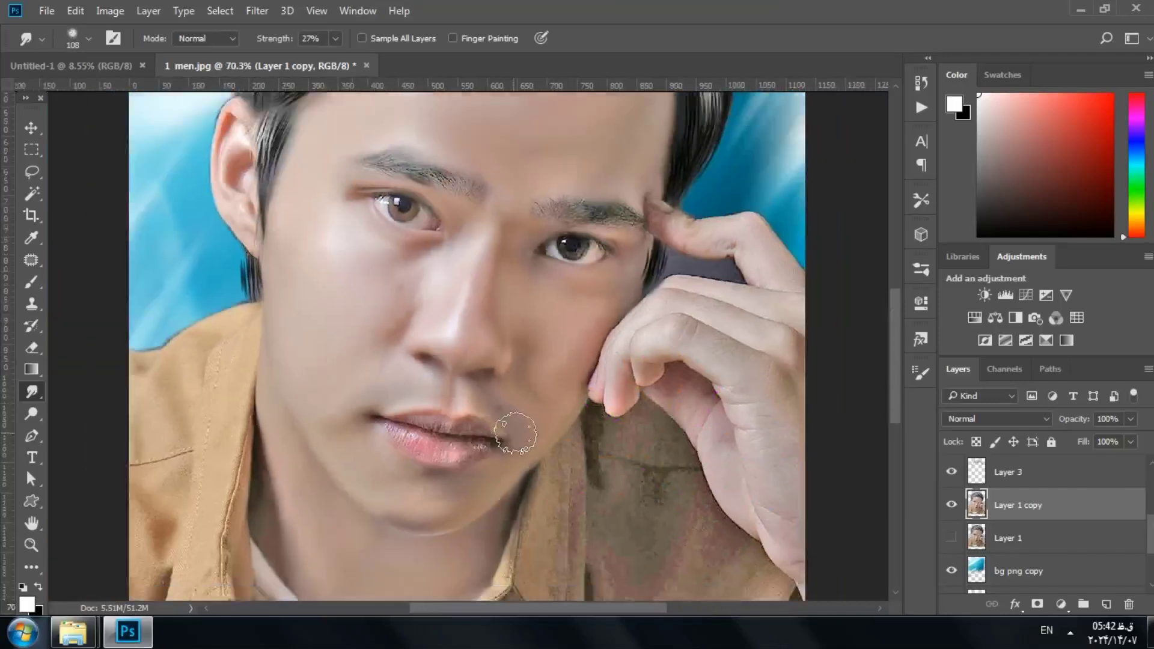
pyautogui.scroll(-3, 551, 447)
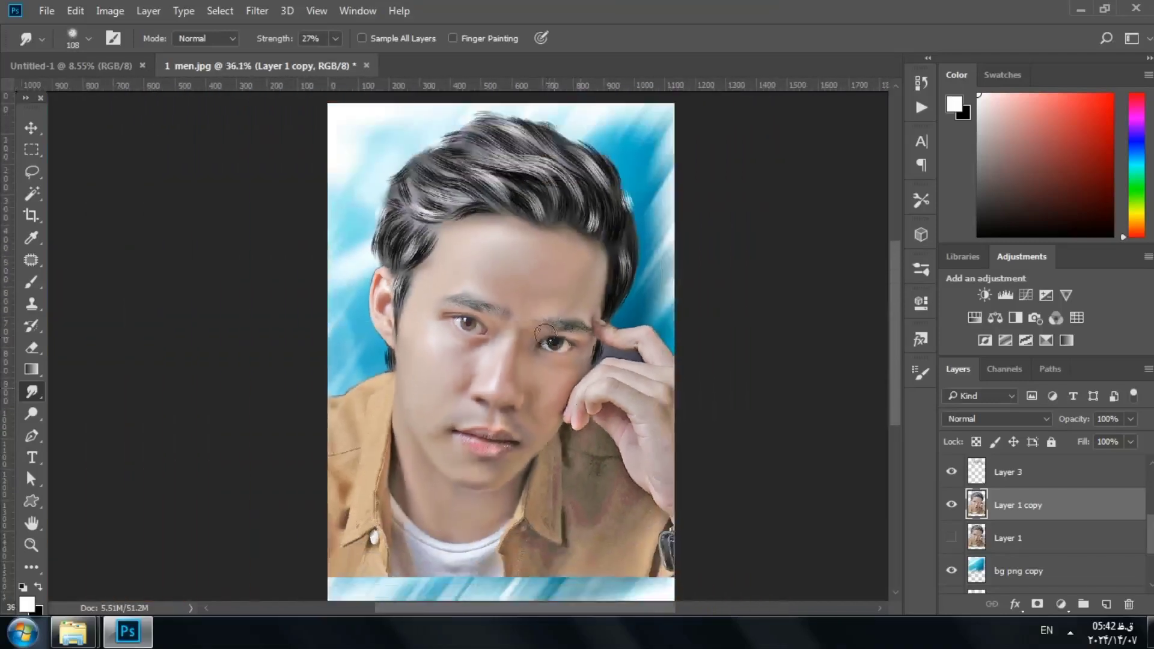
# - Smudge both eyebrows along the direction of their hairs with a brush size of 39 px
pyautogui.scroll(7, 500, 285)
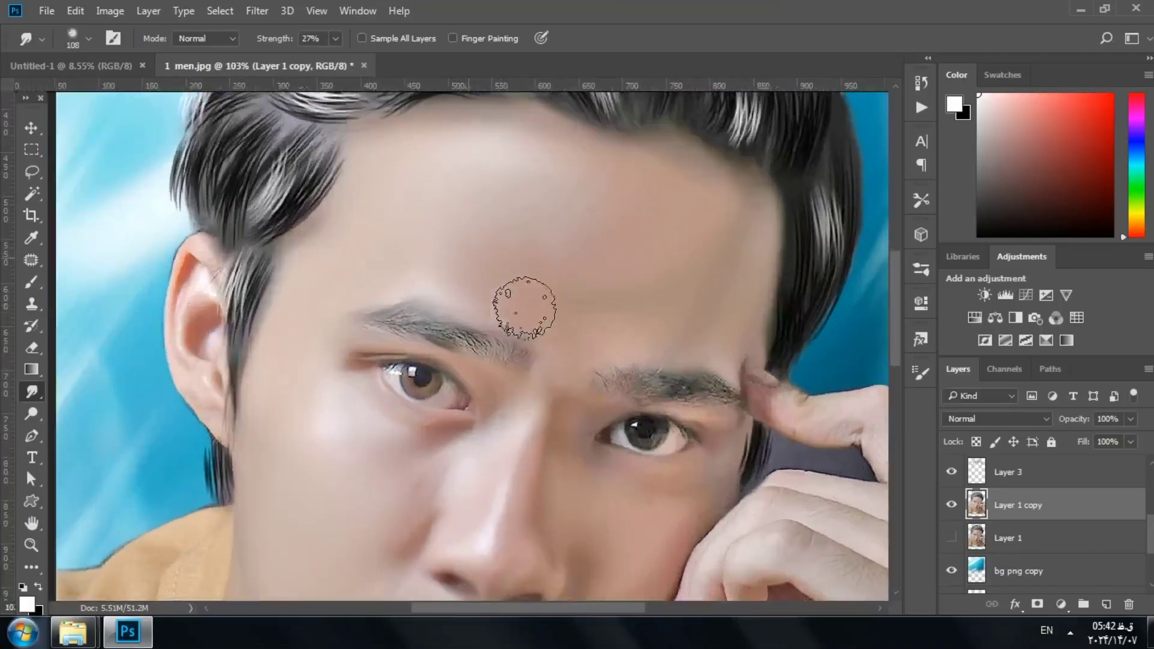
pyautogui.scroll(2, 517, 309)
pyautogui.rightClick(685, 102)
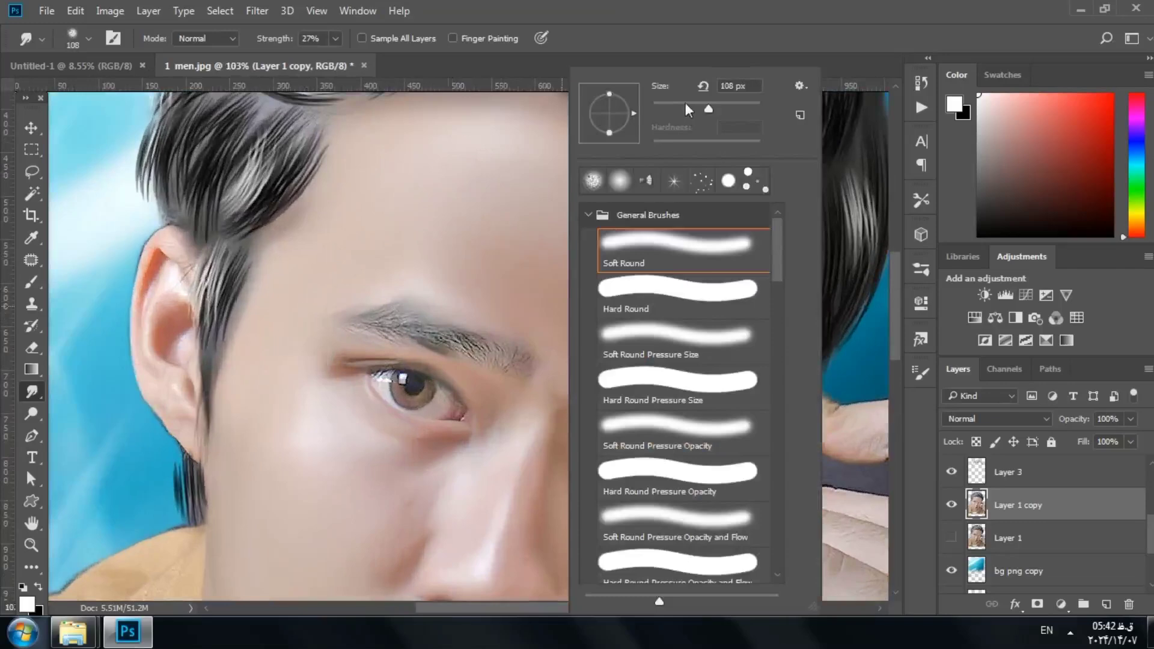
pyautogui.press('Return')
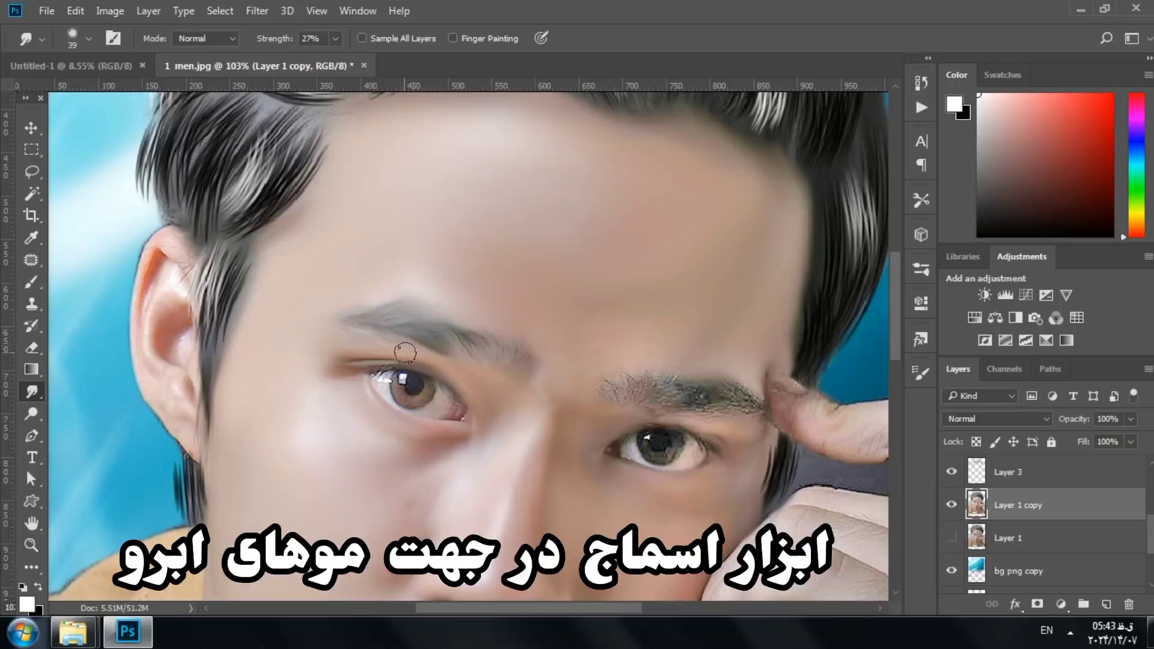
pyautogui.scroll(1, 742, 420)
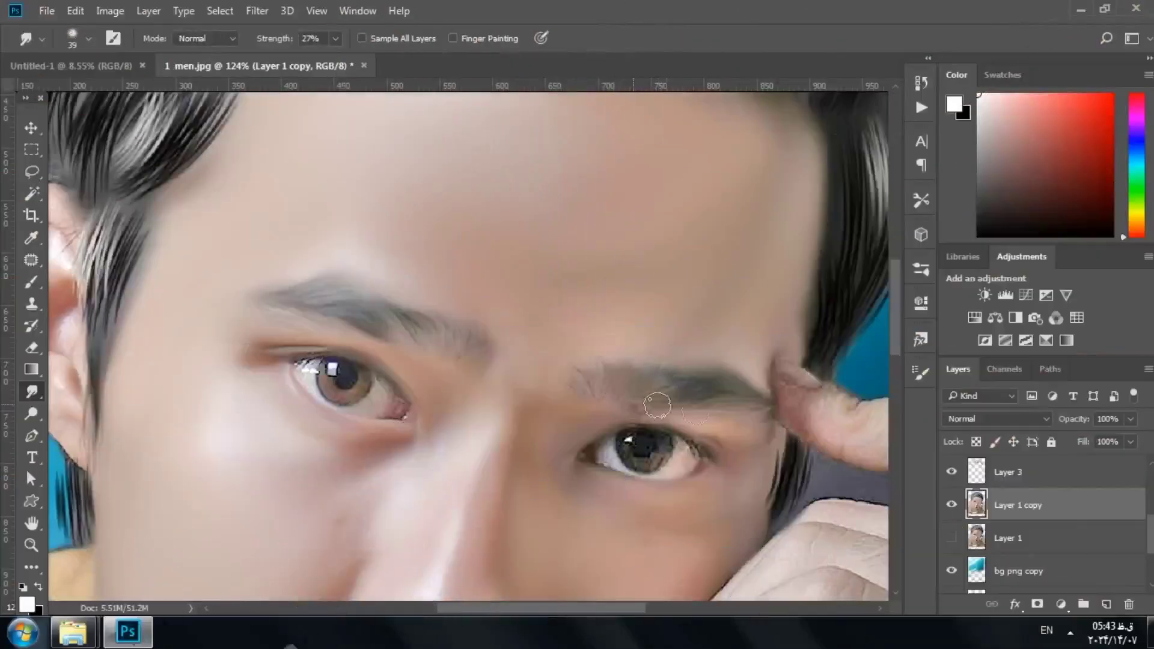
pyautogui.scroll(-10, 671, 380)
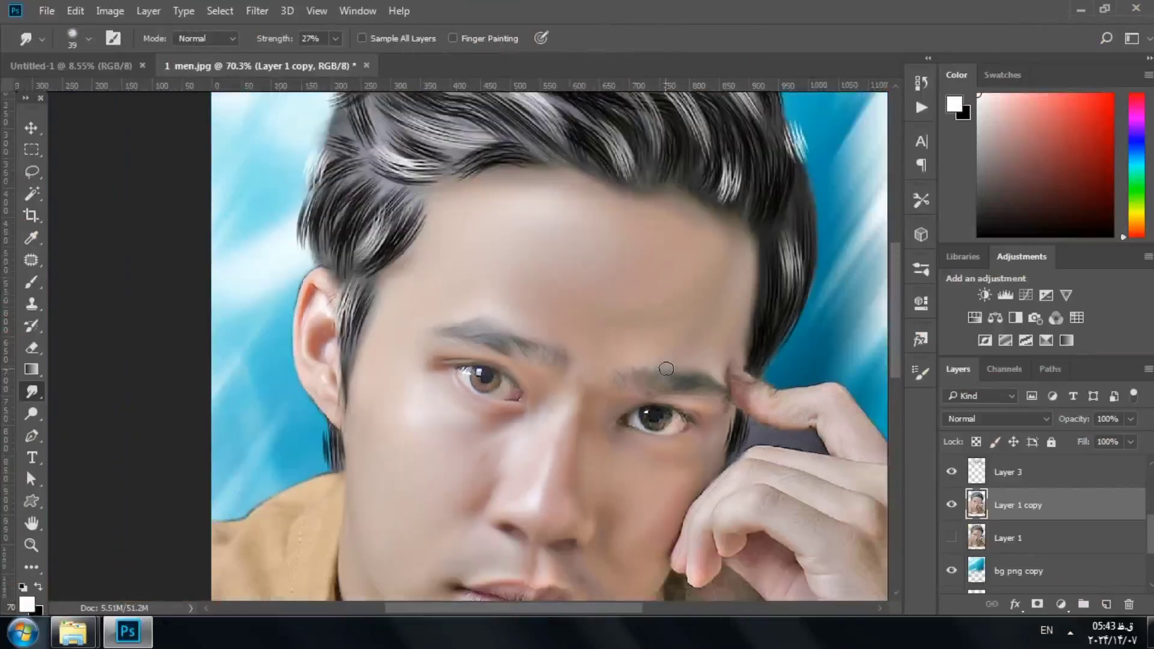
pyautogui.scroll(-2, 667, 369)
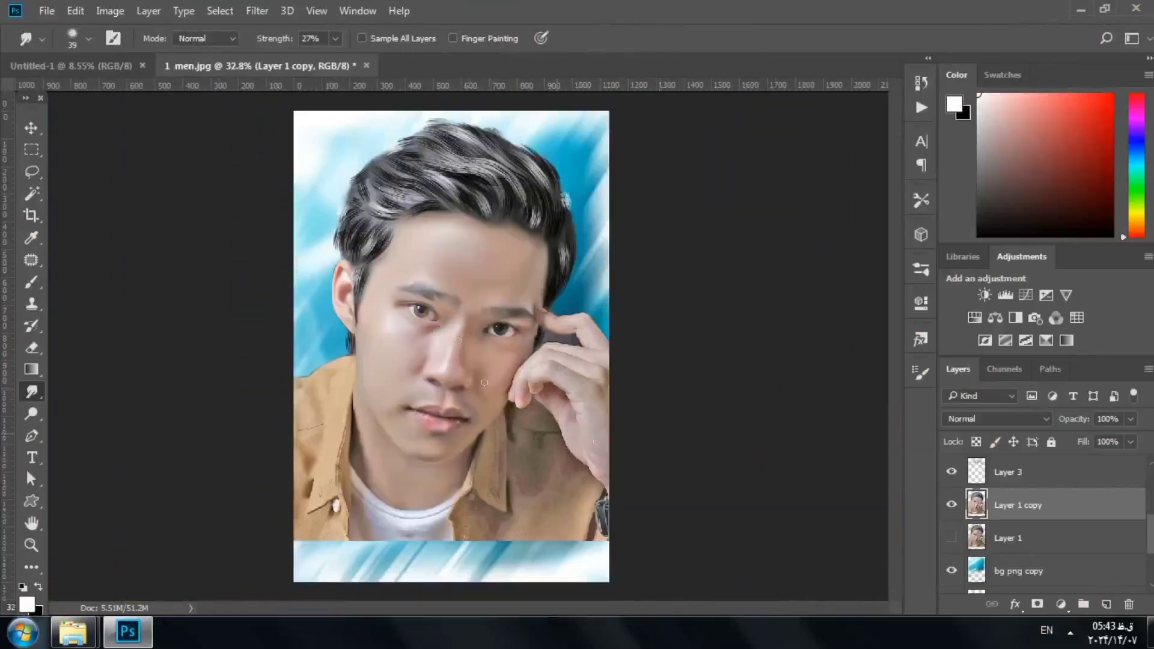
# - Check the smoothed face at several zoom levels and switch to the Move tool
pyautogui.scroll(3, 484, 382)
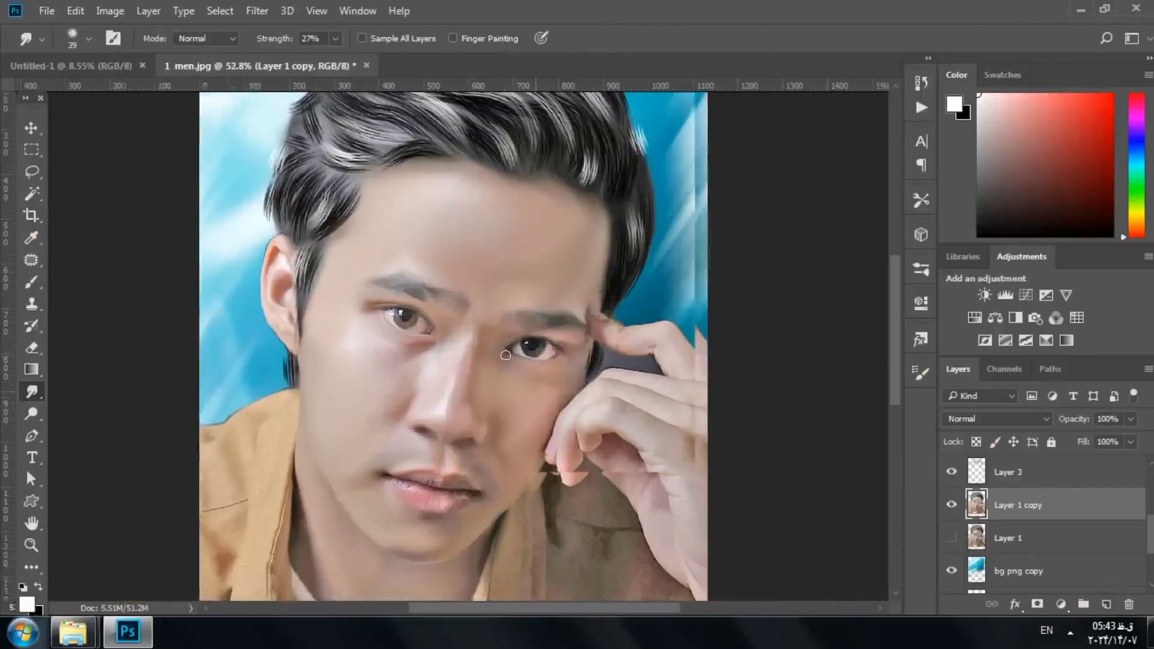
pyautogui.scroll(-2, 505, 355)
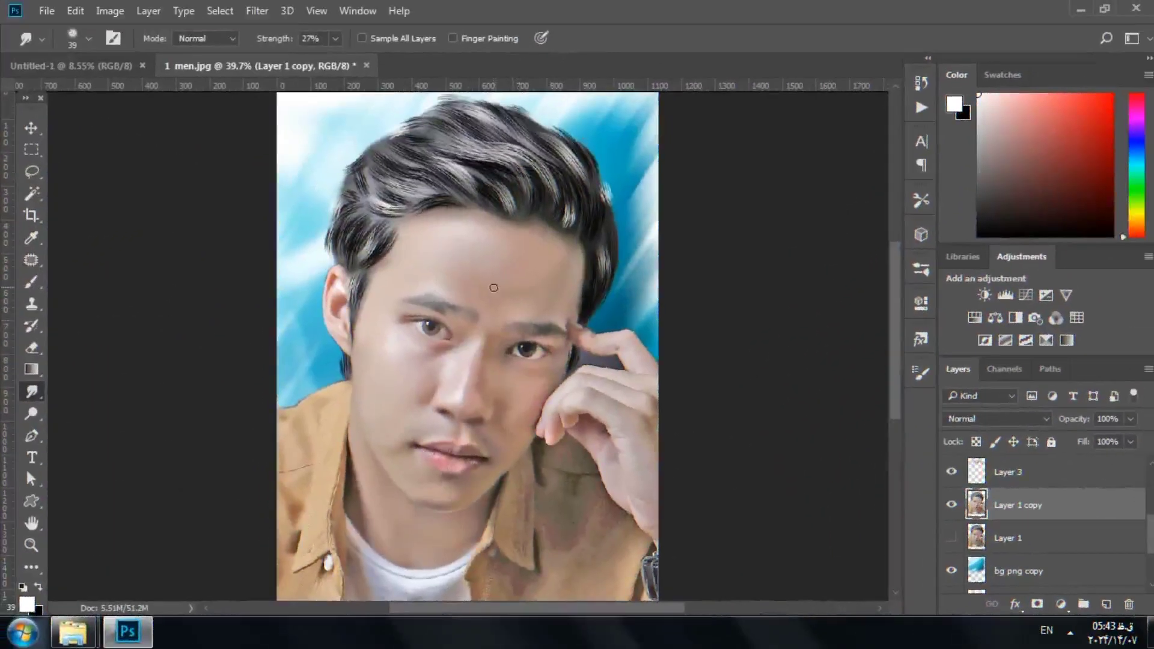
pyautogui.scroll(1, 493, 287)
pyautogui.press('v')
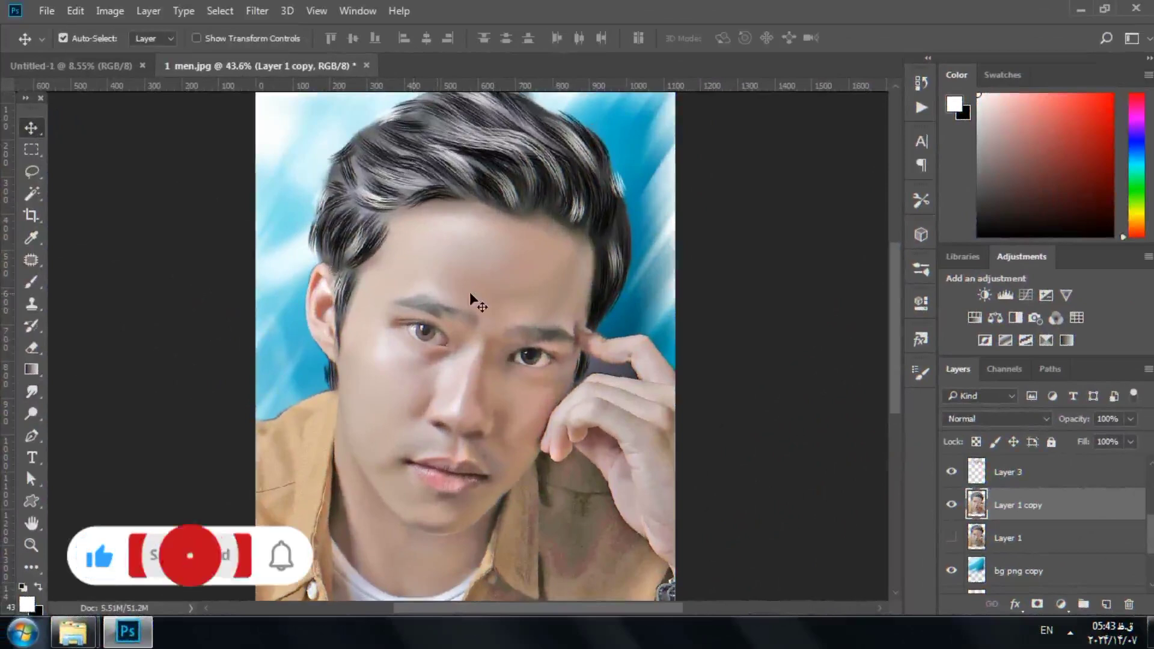
pyautogui.moveTo(534, 8)
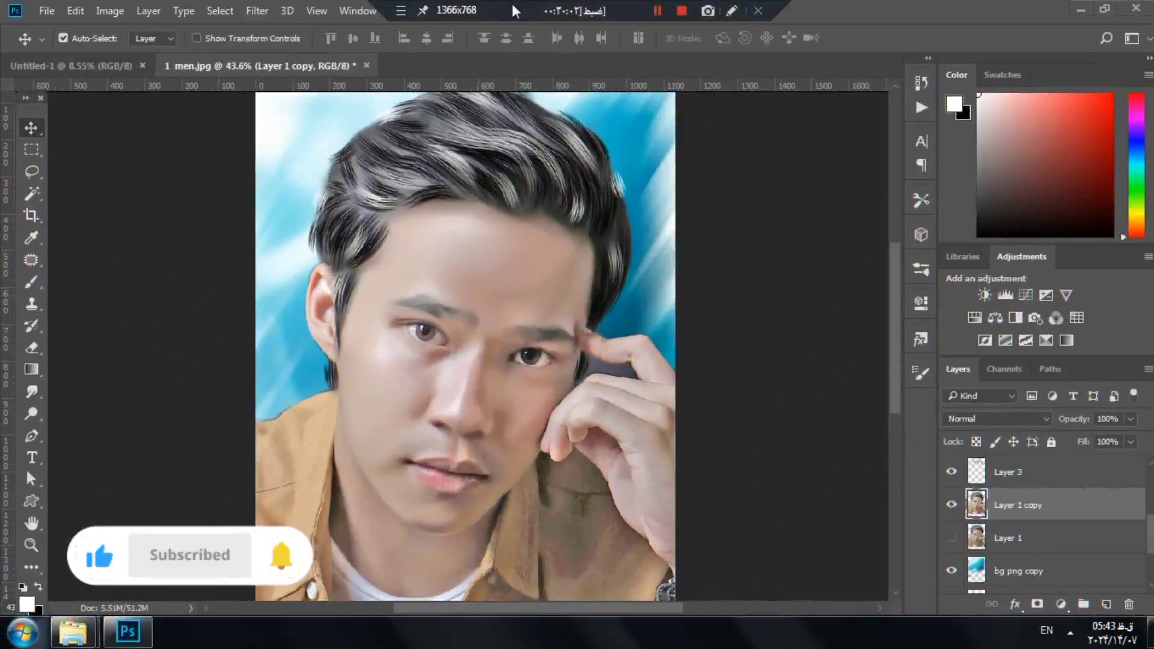
pyautogui.scroll(-3, 536, 294)
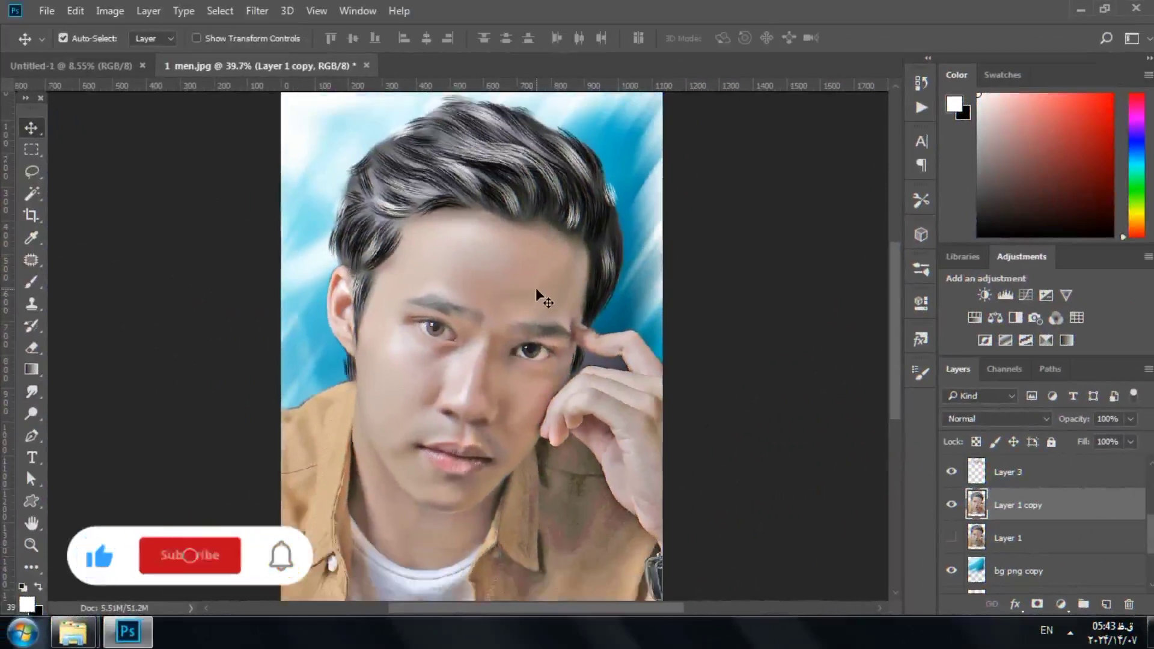